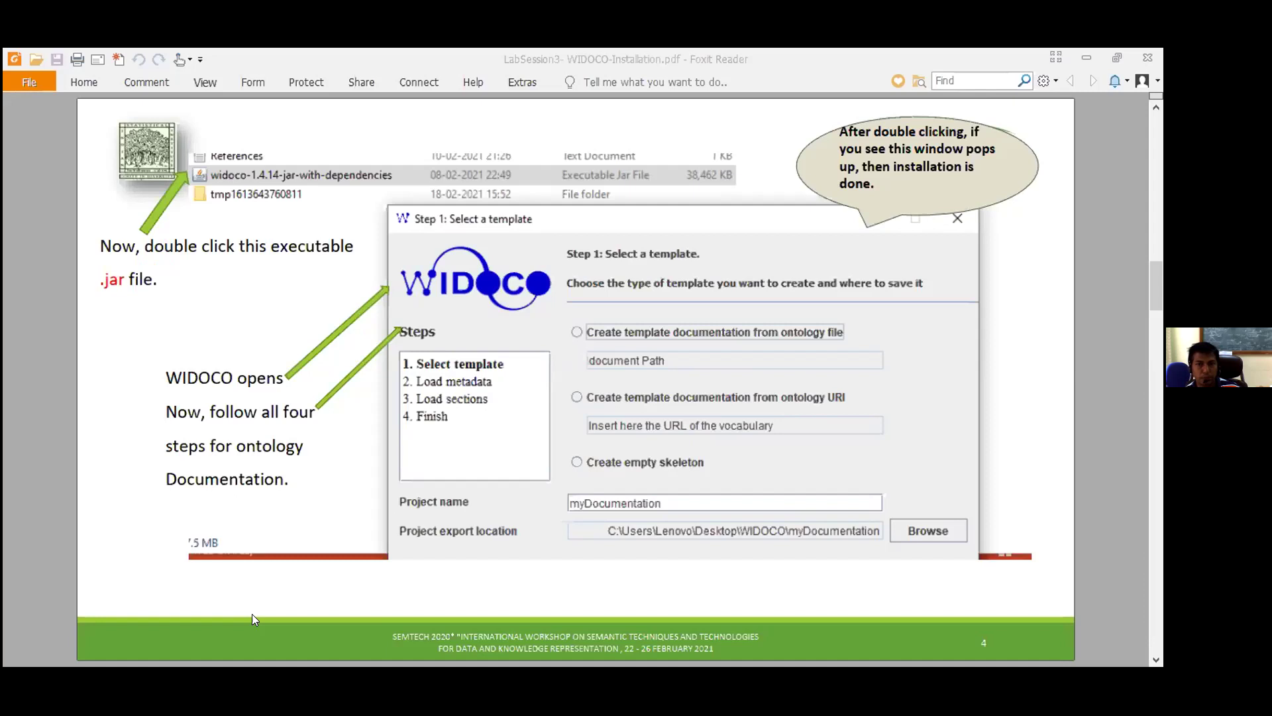
- Switch to File Explorer and launch widoco-1.4.14-jar-with-dependencies from the WIDOCO folder on the desktop
{"action": "key", "text": "alt+Tab"}
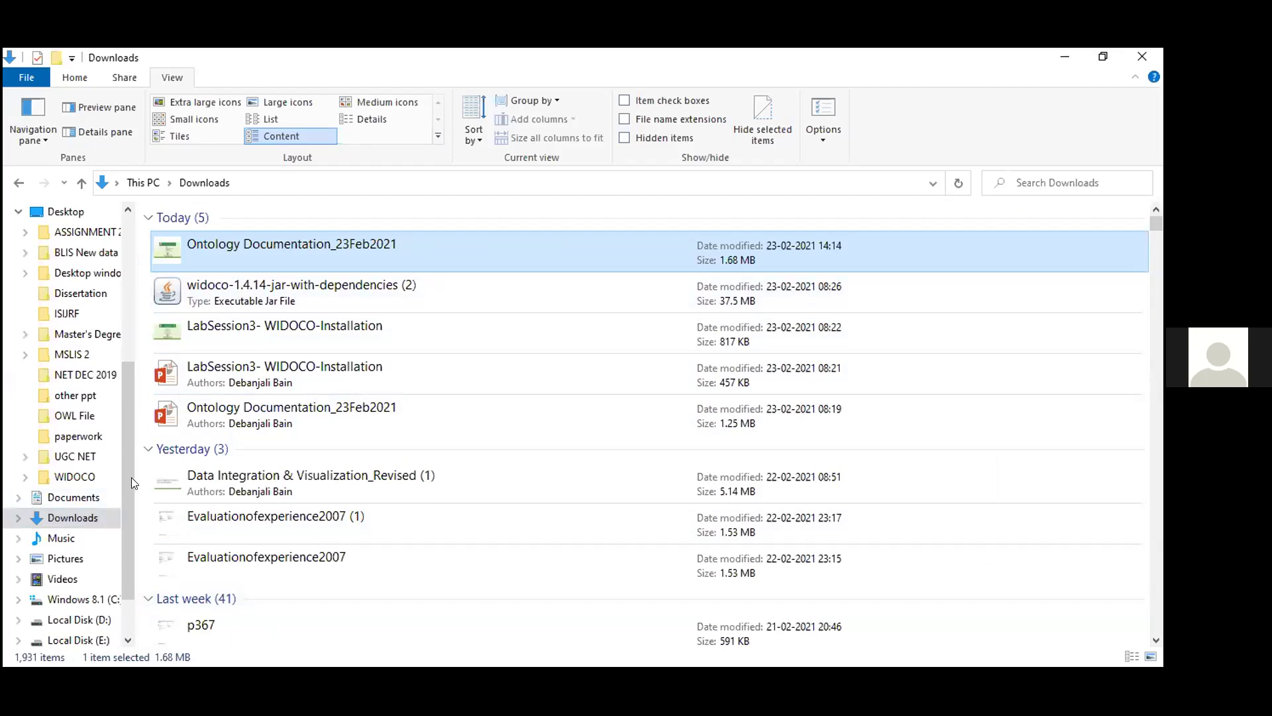
{"action": "left_click", "coordinate": [91, 477]}
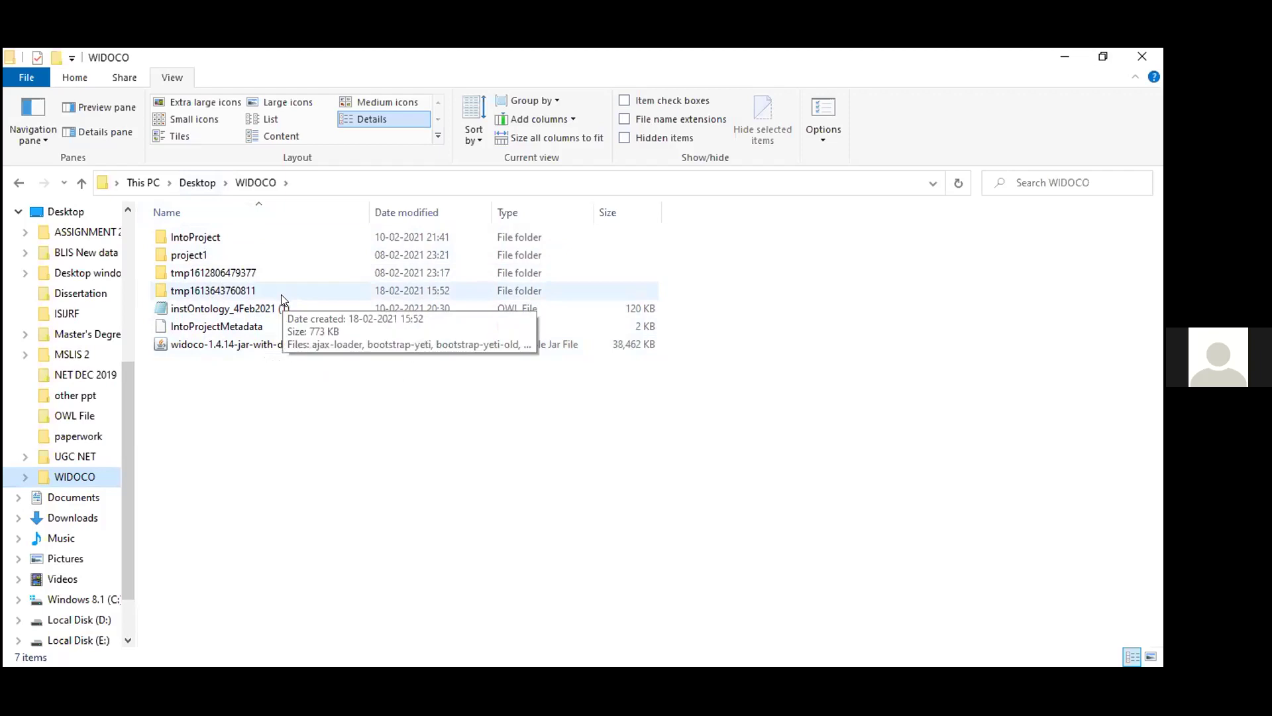
{"action": "double_click", "coordinate": [282, 344]}
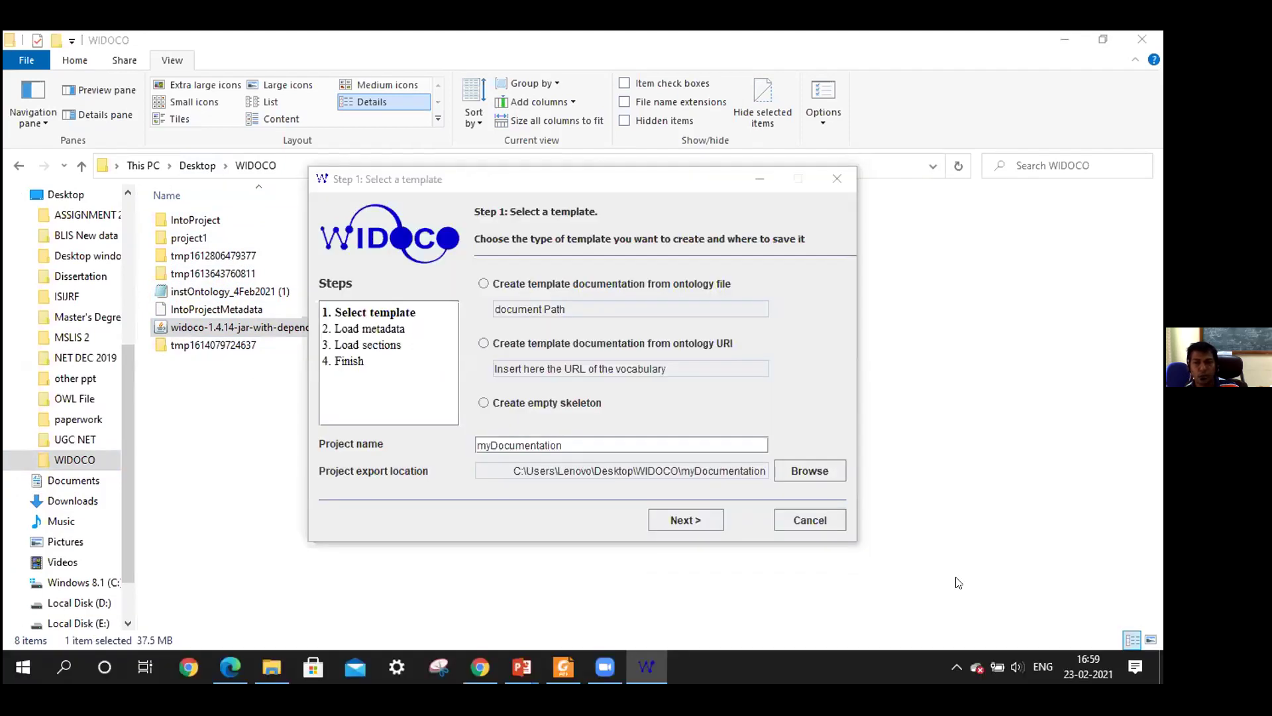
{"action": "left_click", "coordinate": [612, 176]}
{"action": "left_click_drag", "start_coordinate": [612, 176], "coordinate": [660, 164]}
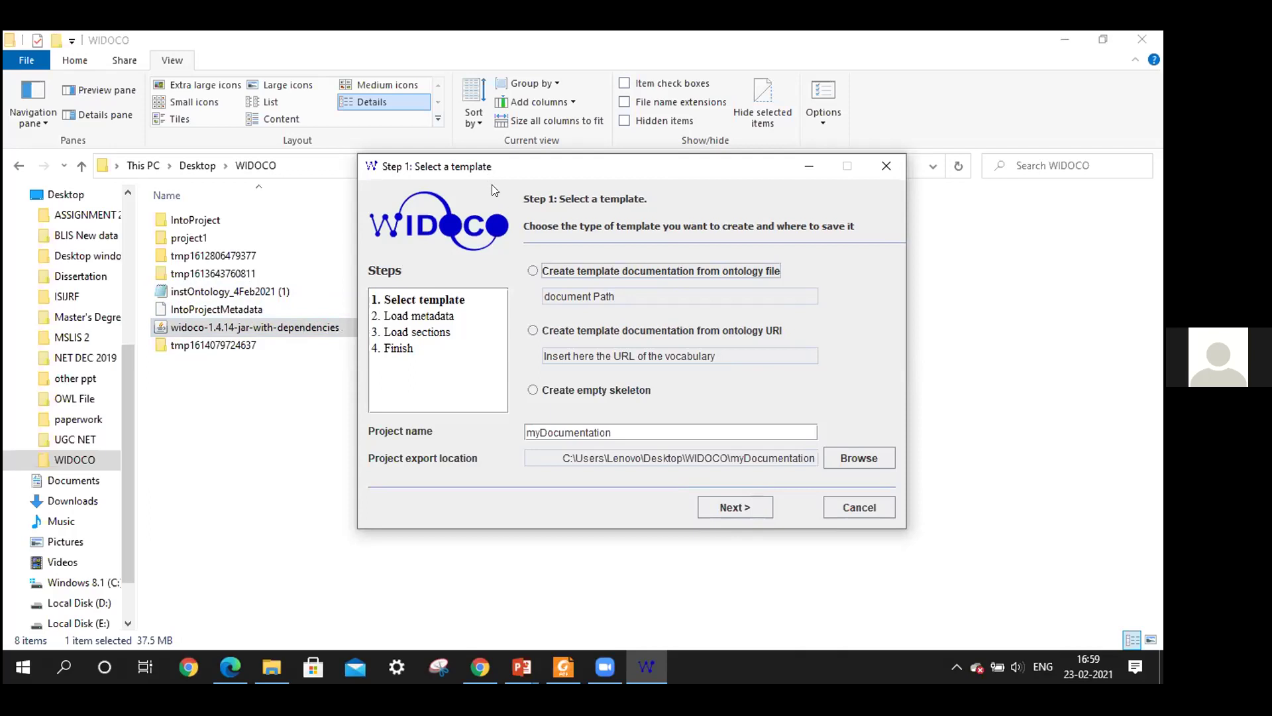
{"action": "left_click_drag", "start_coordinate": [492, 184], "coordinate": [522, 231]}
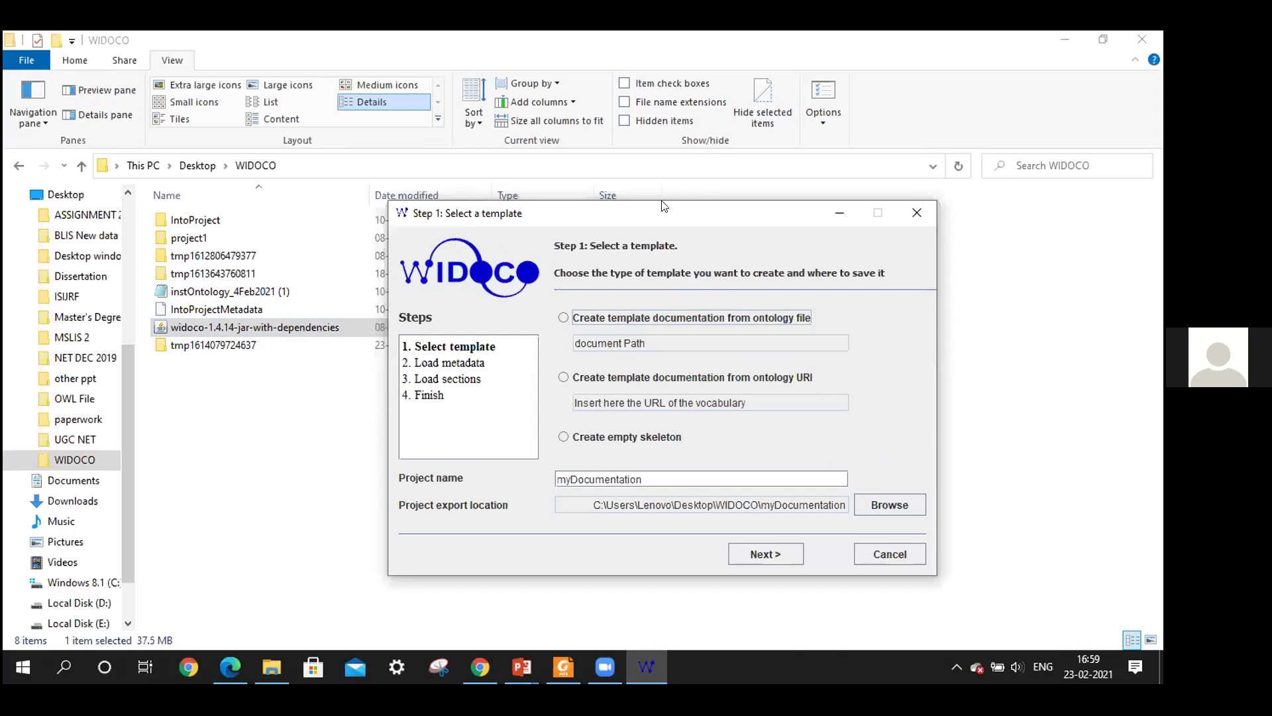
{"action": "left_click_drag", "start_coordinate": [637, 204], "coordinate": [610, 176]}
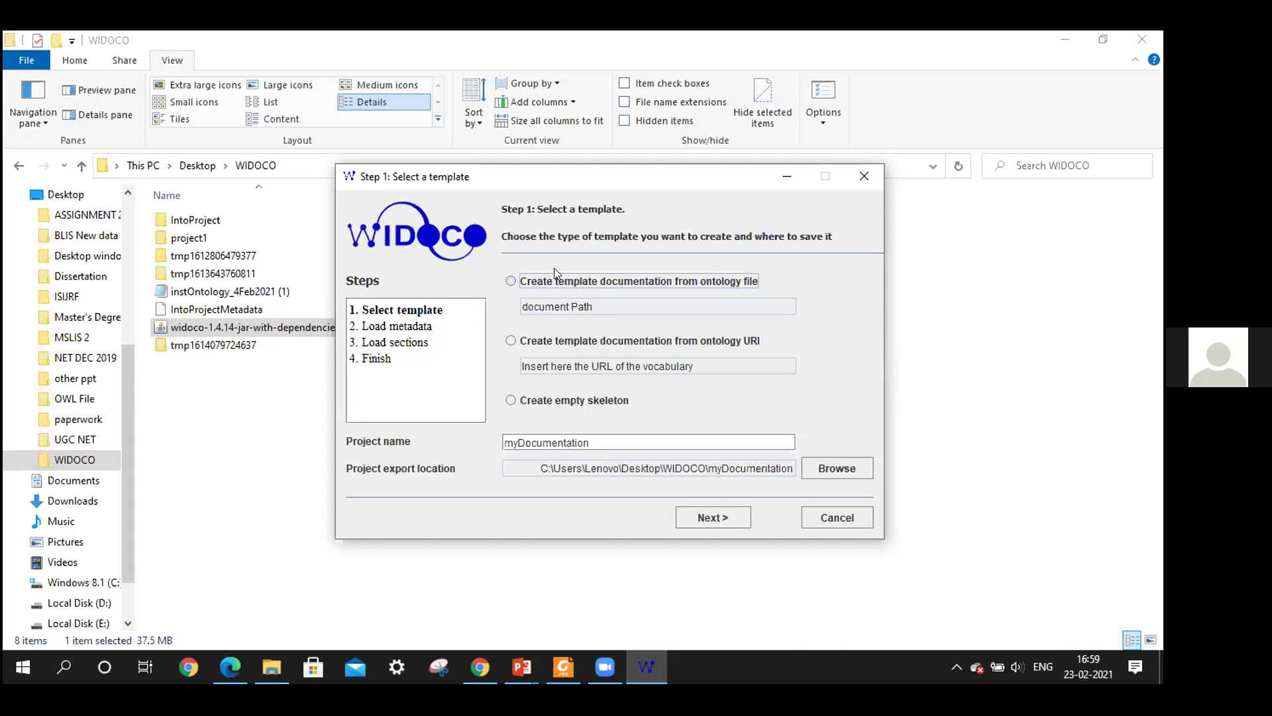
- Choose to create the template documentation from an ontology file and load instOntology_4Feb2021 (1).owl
{"action": "left_click", "coordinate": [507, 279]}
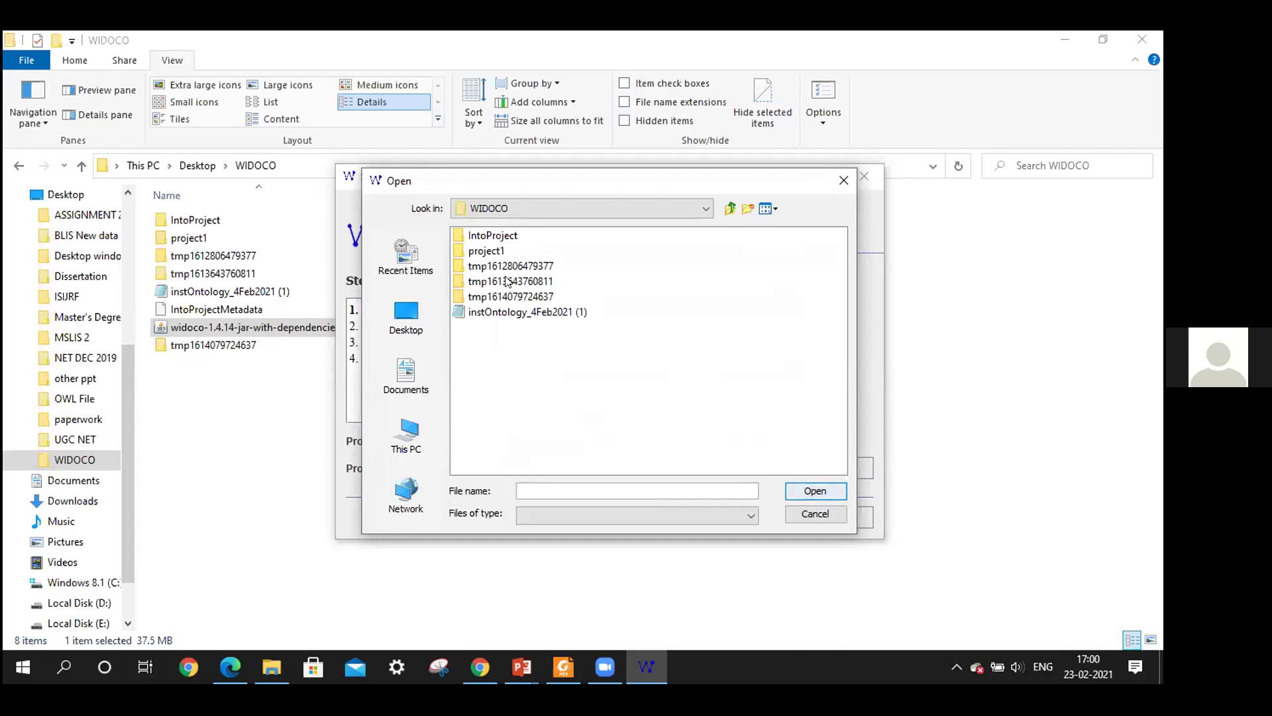
{"action": "left_click", "coordinate": [511, 312]}
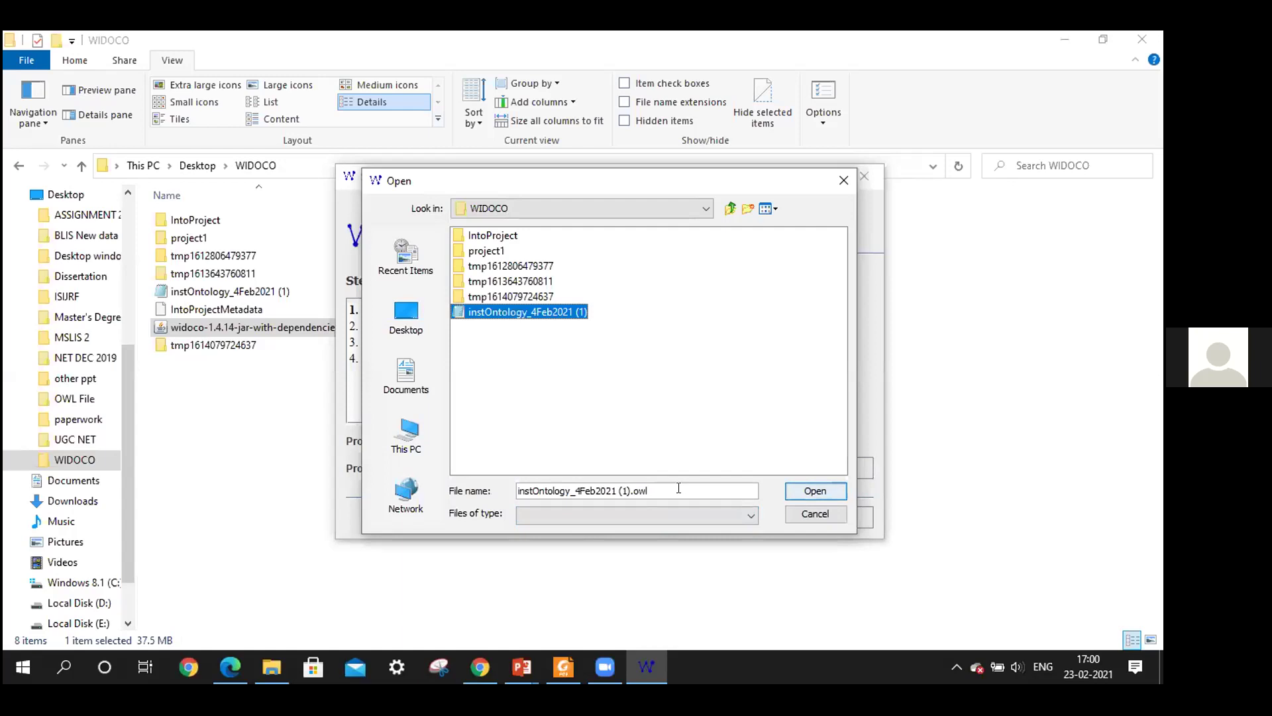
{"action": "left_click", "coordinate": [814, 491]}
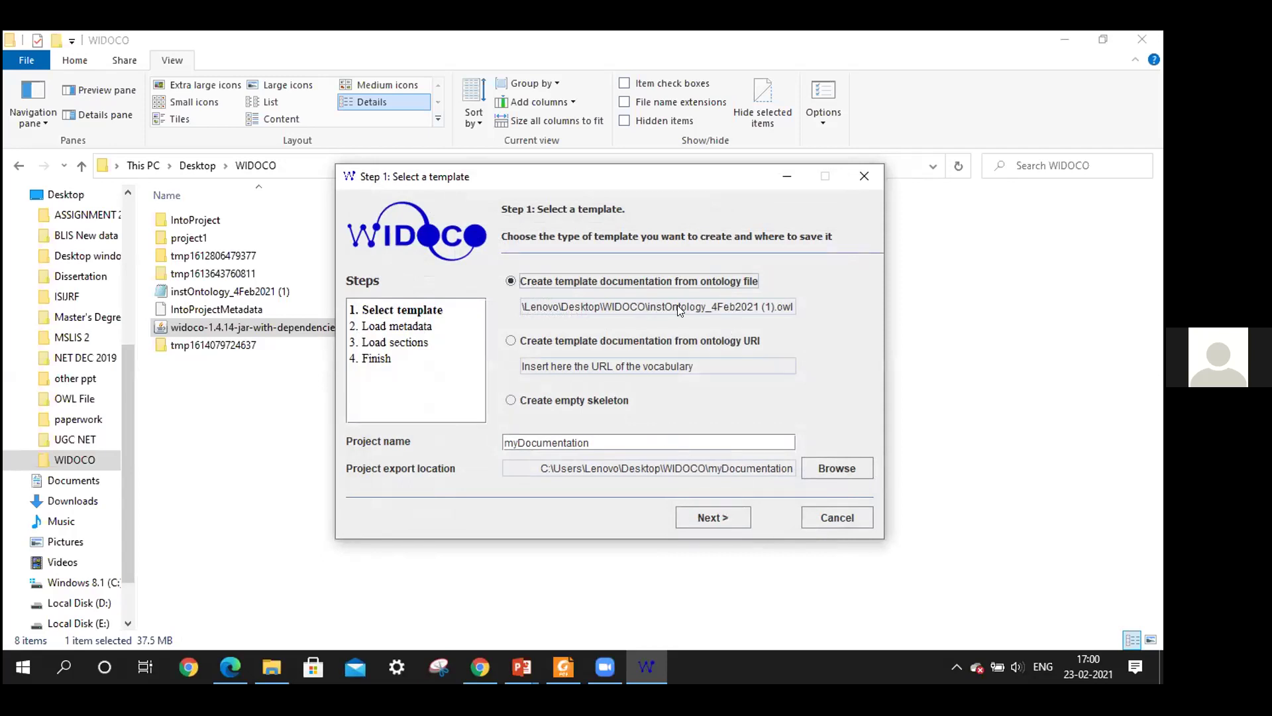
- Name the project INSTITUTIONALONTOLOGY and continue to the metadata step
{"action": "left_click", "coordinate": [603, 436]}
{"action": "key", "text": "BackSpace"}
{"action": "key", "text": "BackSpace"}
{"action": "key", "text": "BackSpace"}
{"action": "key", "text": "BackSpace"}
{"action": "key", "text": "BackSpace"}
{"action": "key", "text": "BackSpace"}
{"action": "key", "text": "BackSpace"}
{"action": "key", "text": "BackSpace"}
{"action": "key", "text": "BackSpace"}
{"action": "key", "text": "BackSpace"}
{"action": "key", "text": "BackSpace"}
{"action": "key", "text": "BackSpace"}
{"action": "key", "text": "BackSpace"}
{"action": "key", "text": "BackSpace"}
{"action": "key", "text": "BackSpace"}
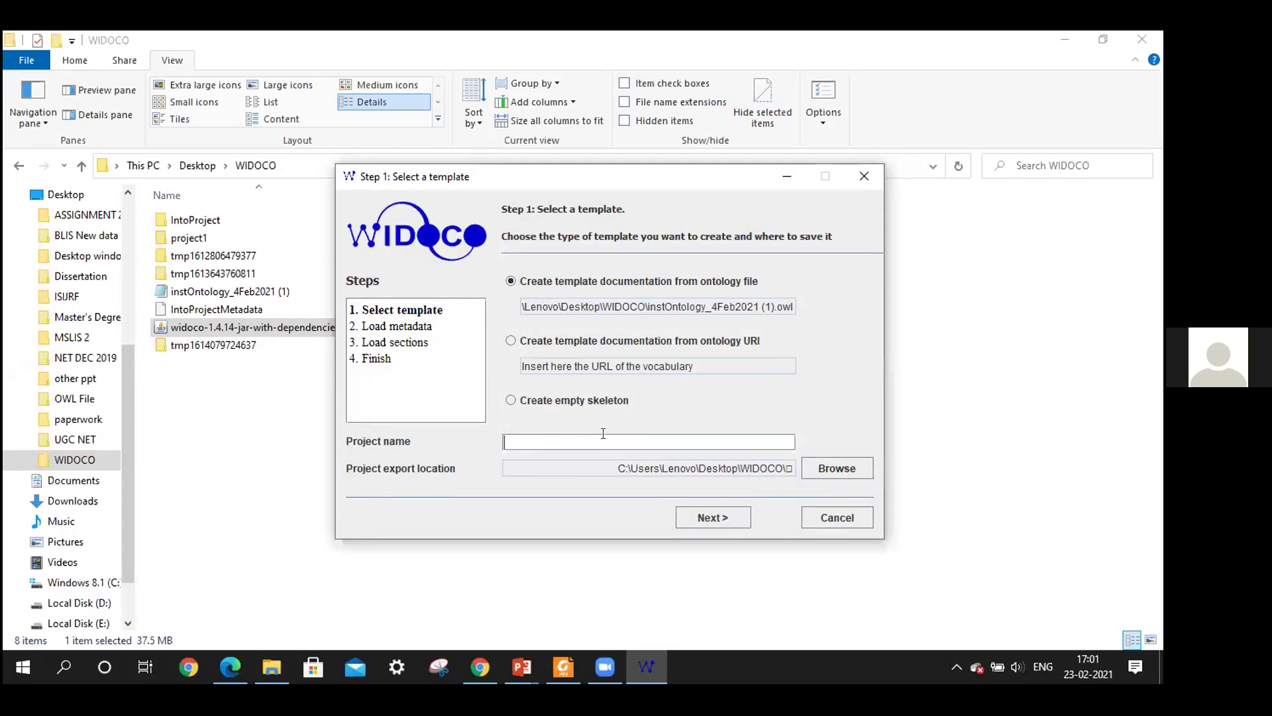
{"action": "type", "text": "INT"}
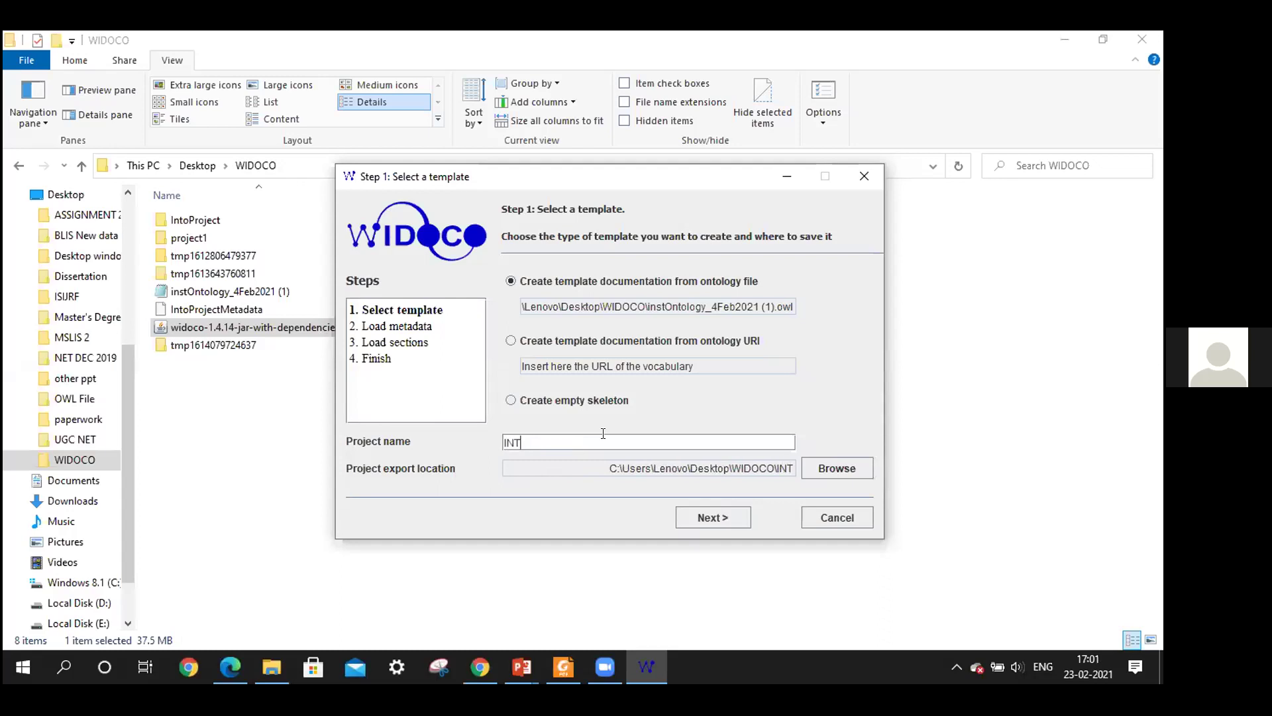
{"action": "key", "text": "BackSpace"}
{"action": "type", "text": "ST"}
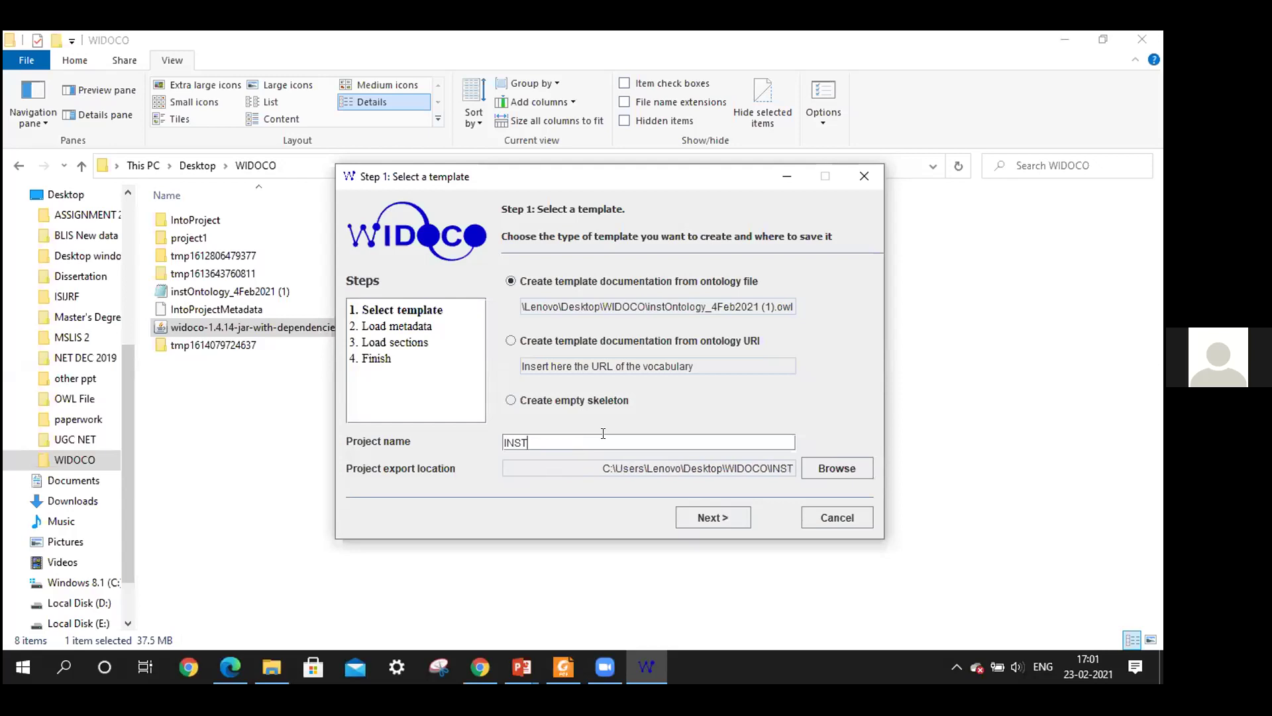
{"action": "type", "text": "ITUTION"}
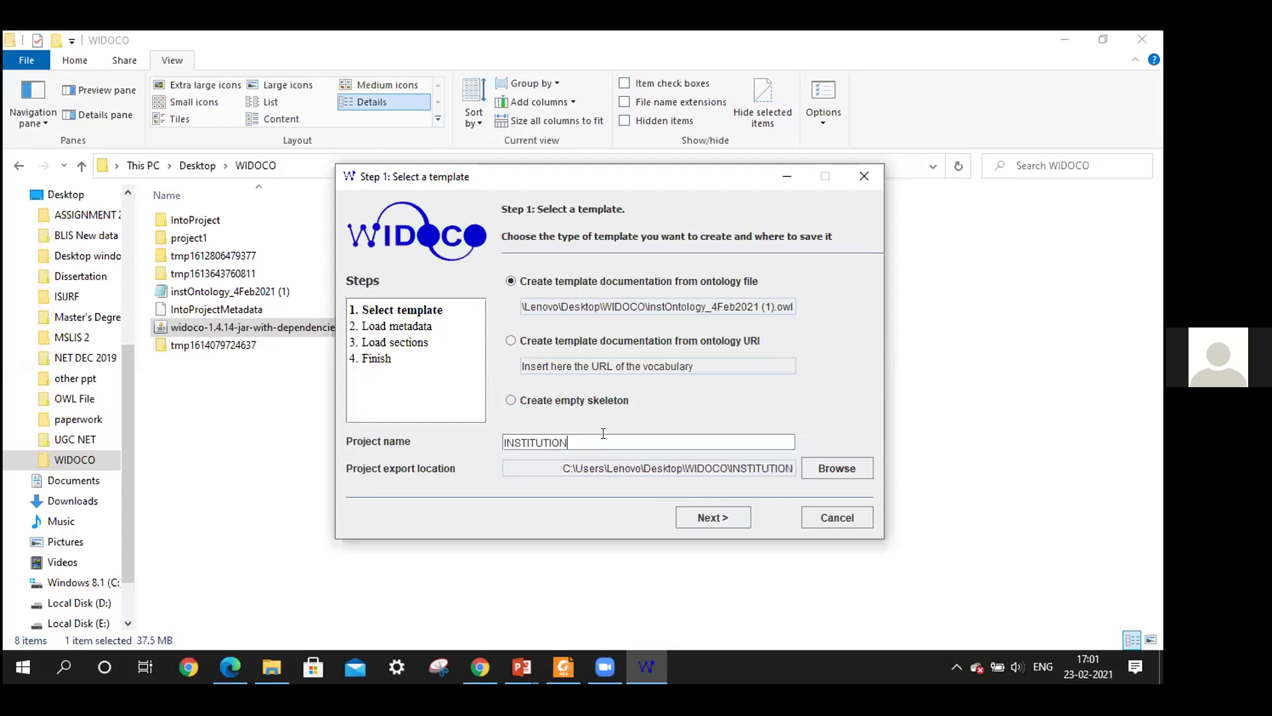
{"action": "type", "text": "AL"}
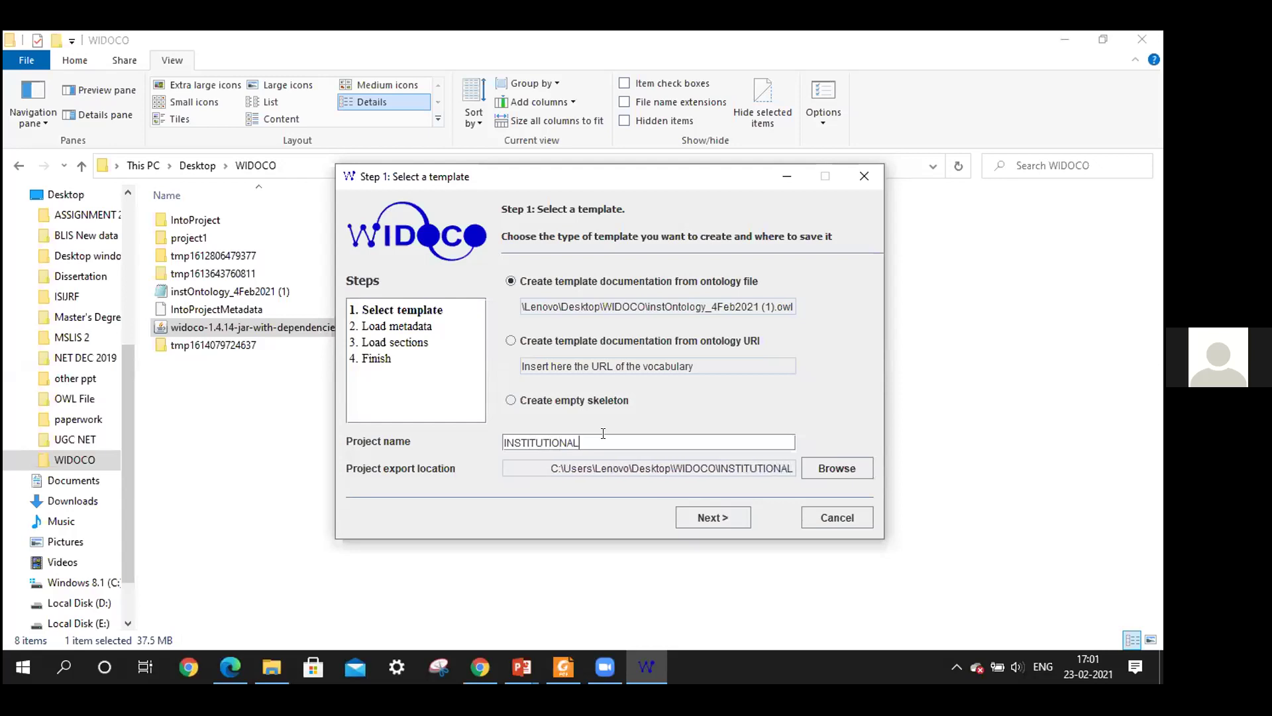
{"action": "type", "text": "ONTOLOGY"}
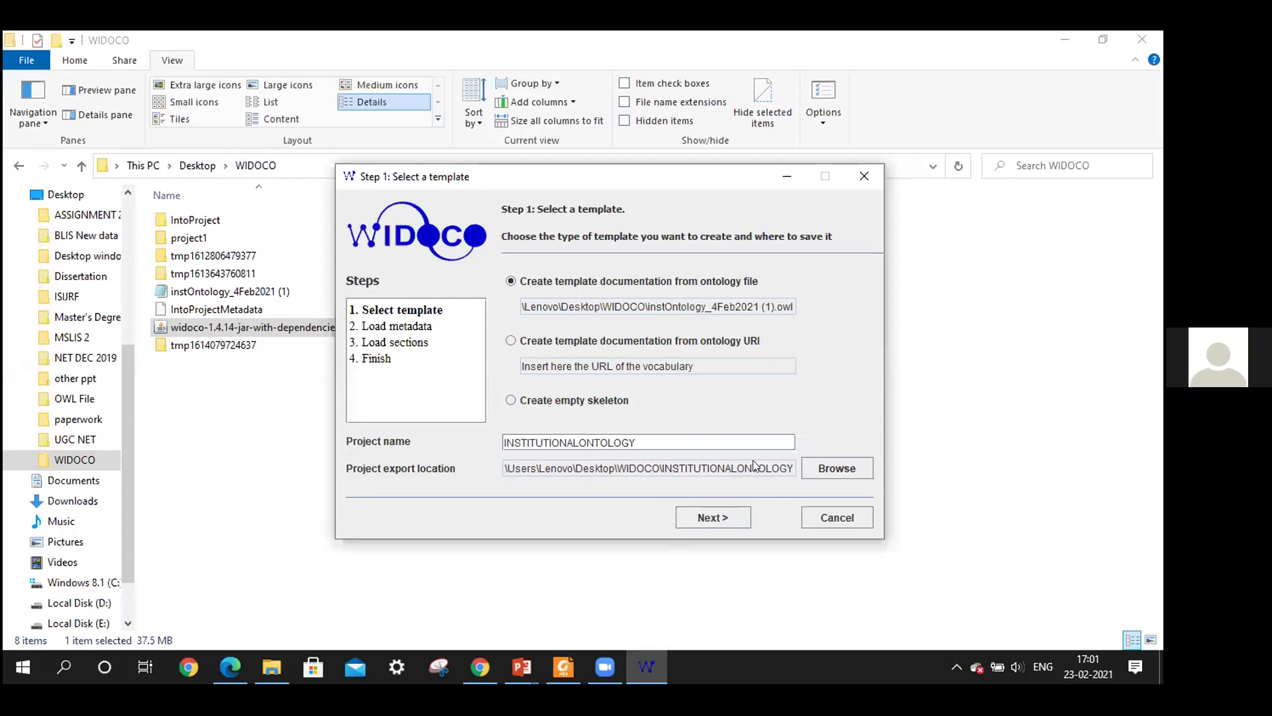
{"action": "left_click", "coordinate": [713, 517]}
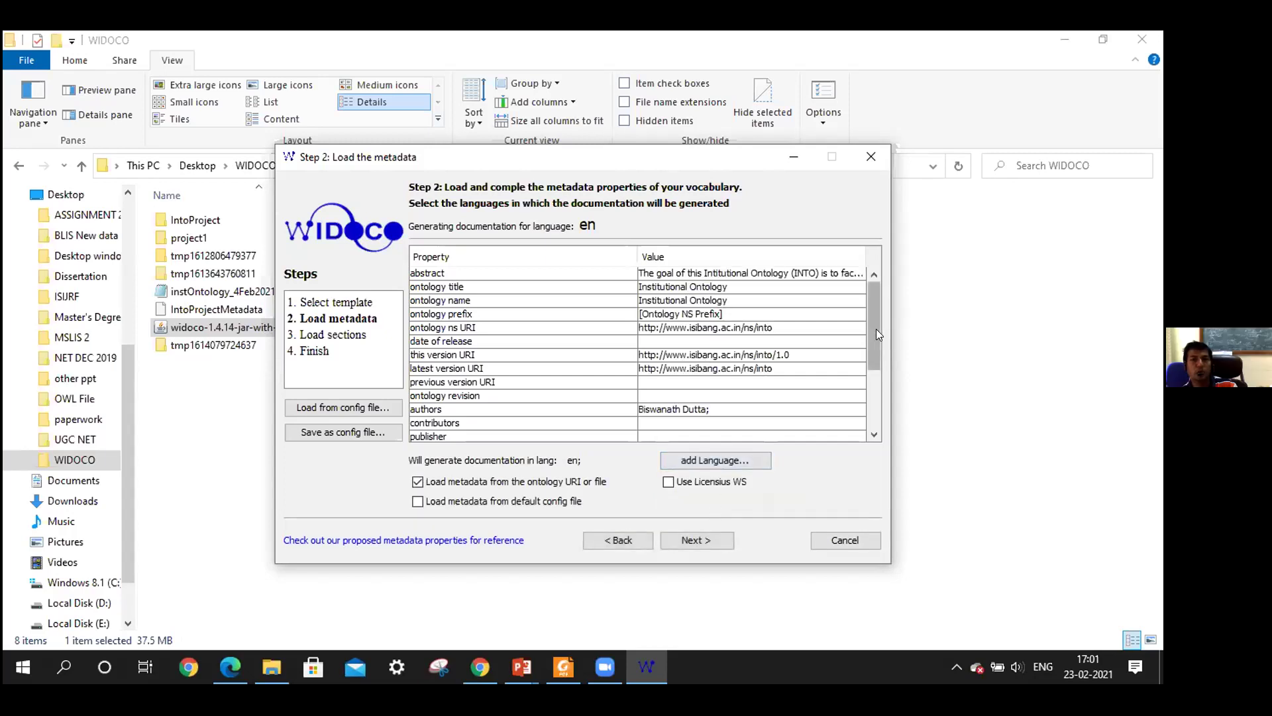
{"action": "left_click_drag", "start_coordinate": [873, 329], "coordinate": [867, 283]}
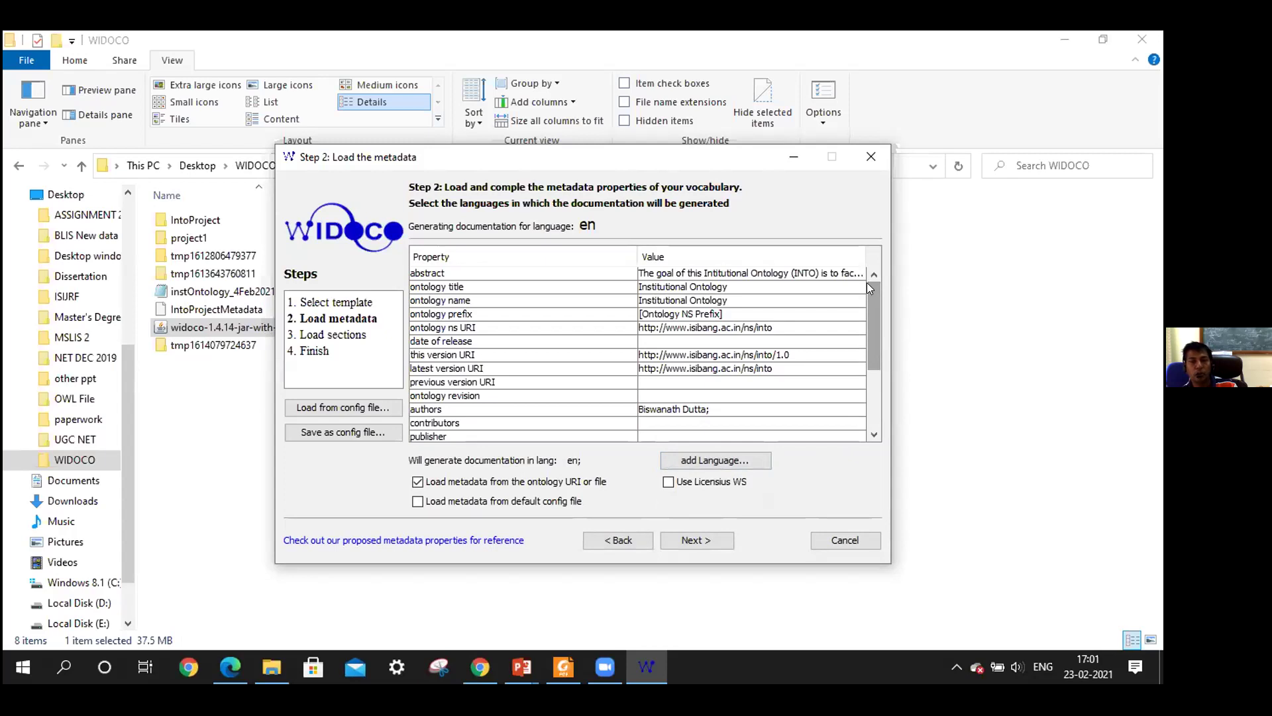
{"action": "mouse_move", "coordinate": [871, 294]}
{"action": "left_mouse_down"}
{"action": "mouse_move", "coordinate": [872, 375]}
{"action": "mouse_move", "coordinate": [865, 305]}
{"action": "left_mouse_up"}
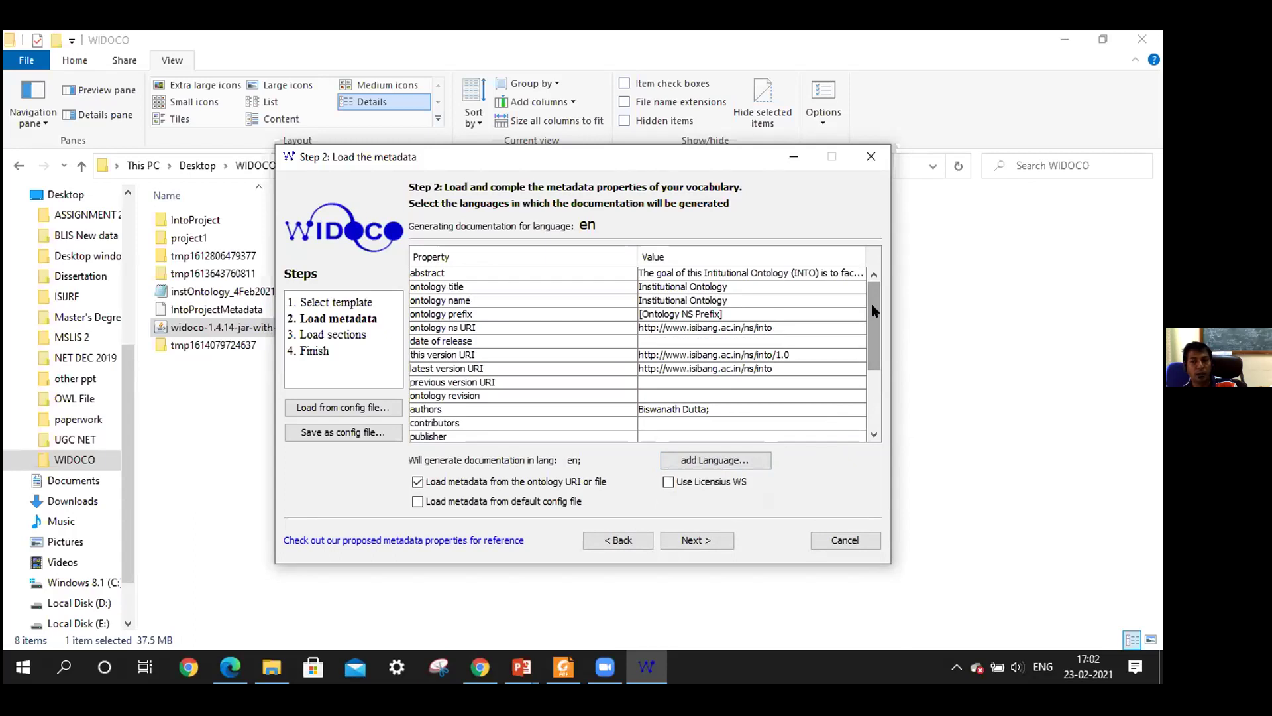
{"action": "mouse_move", "coordinate": [871, 303]}
{"action": "left_mouse_down"}
{"action": "mouse_move", "coordinate": [874, 321]}
{"action": "mouse_move", "coordinate": [872, 306]}
{"action": "left_mouse_up"}
{"action": "left_click_drag", "start_coordinate": [873, 319], "coordinate": [802, 331]}
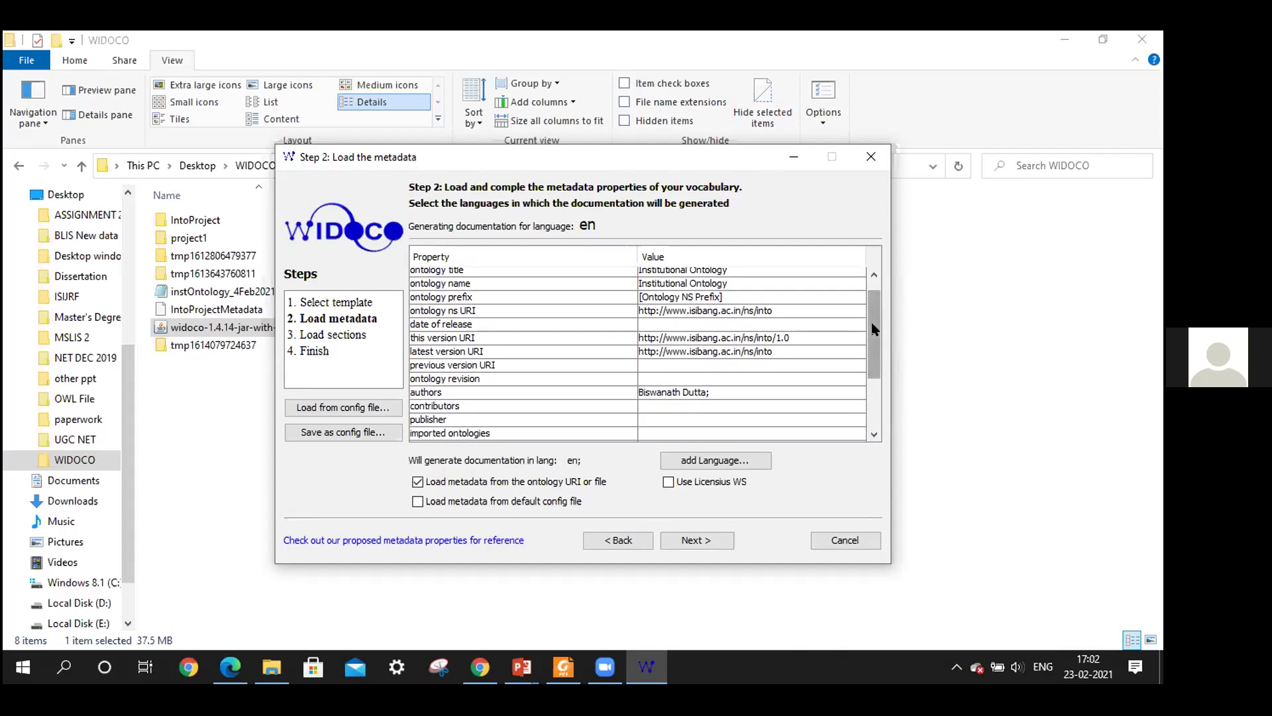
{"action": "left_click", "coordinate": [432, 420]}
{"action": "left_click", "coordinate": [670, 420]}
{"action": "double_click", "coordinate": [670, 421]}
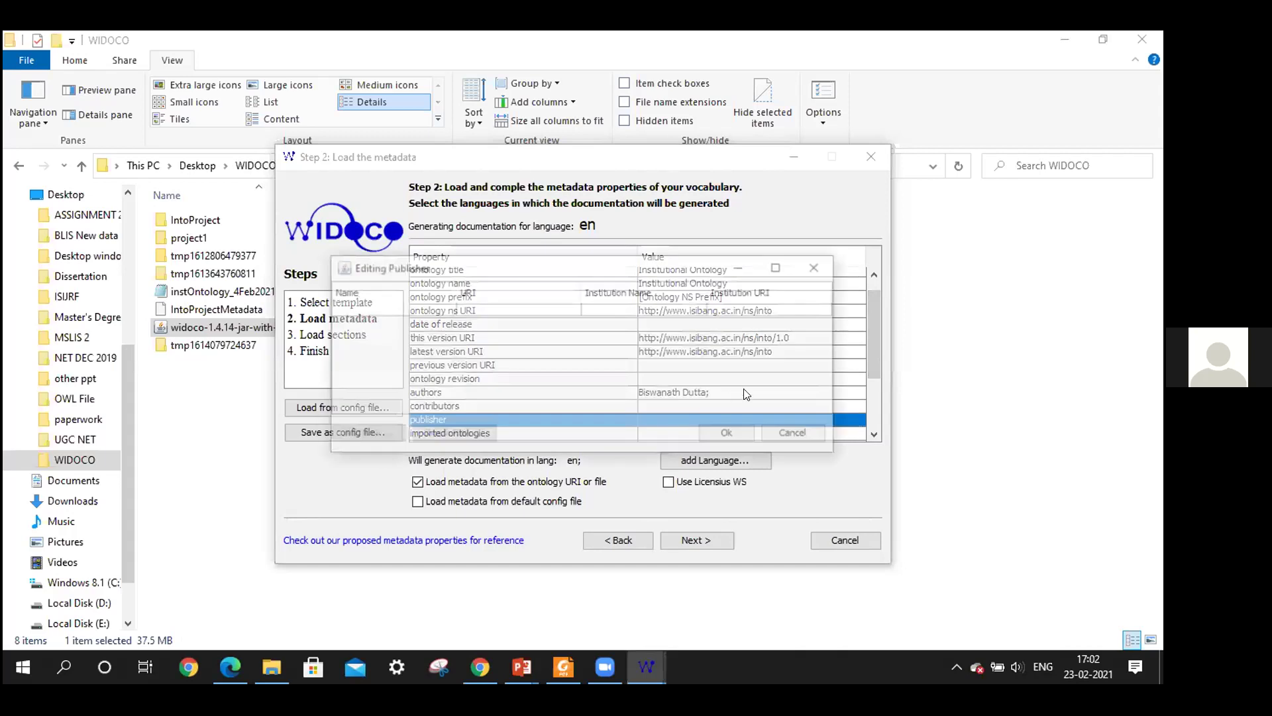
{"action": "left_click", "coordinate": [366, 310]}
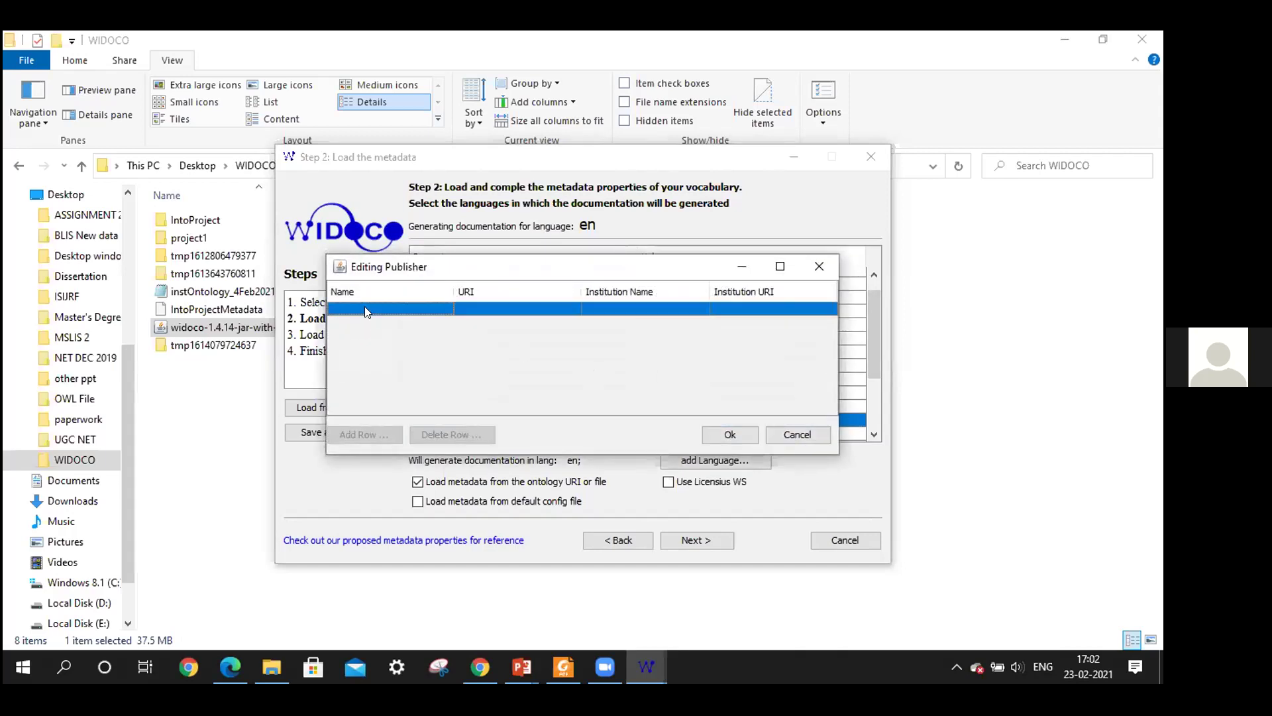
{"action": "left_click", "coordinate": [366, 307]}
{"action": "type", "text": "ISI"}
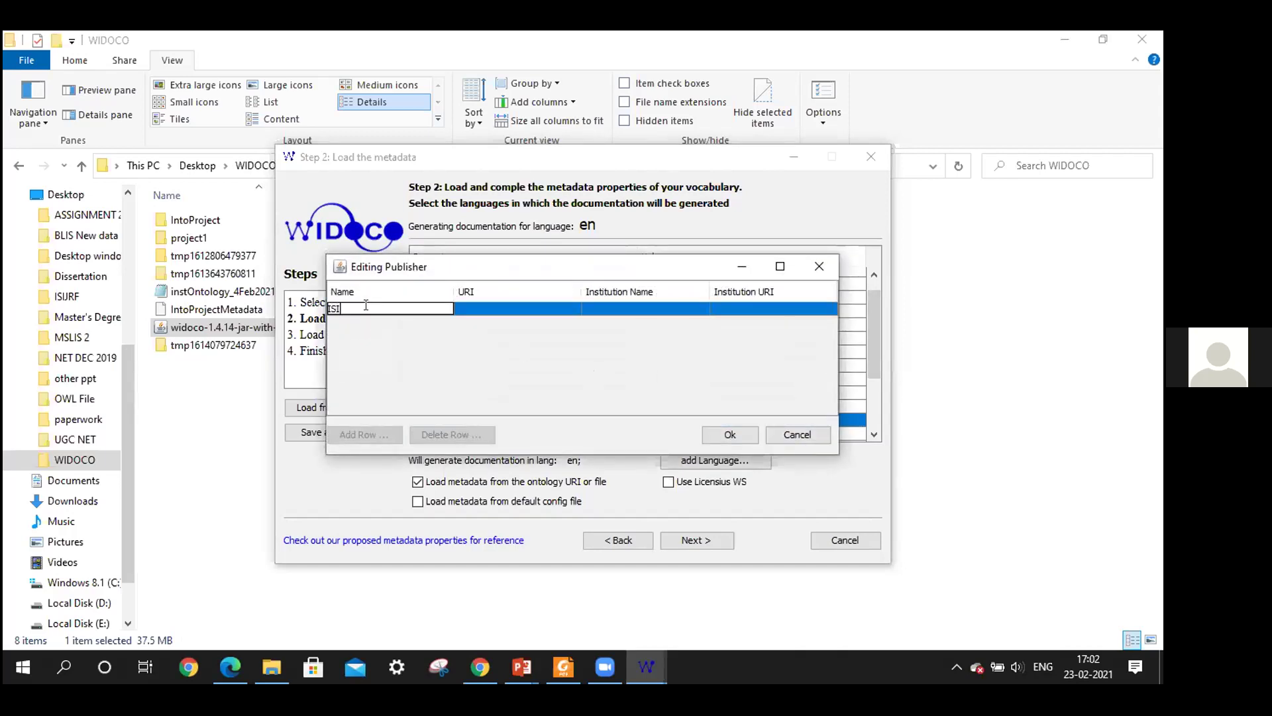
{"action": "left_click", "coordinate": [506, 310]}
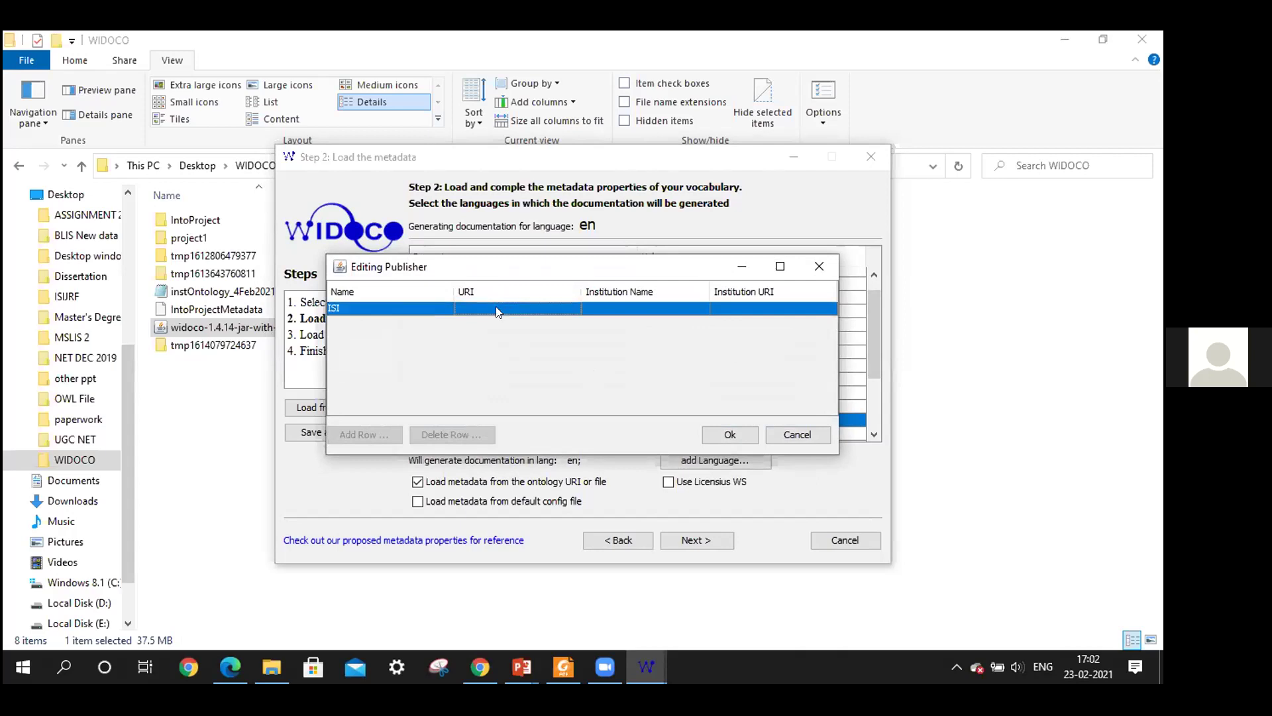
{"action": "left_click", "coordinate": [495, 304]}
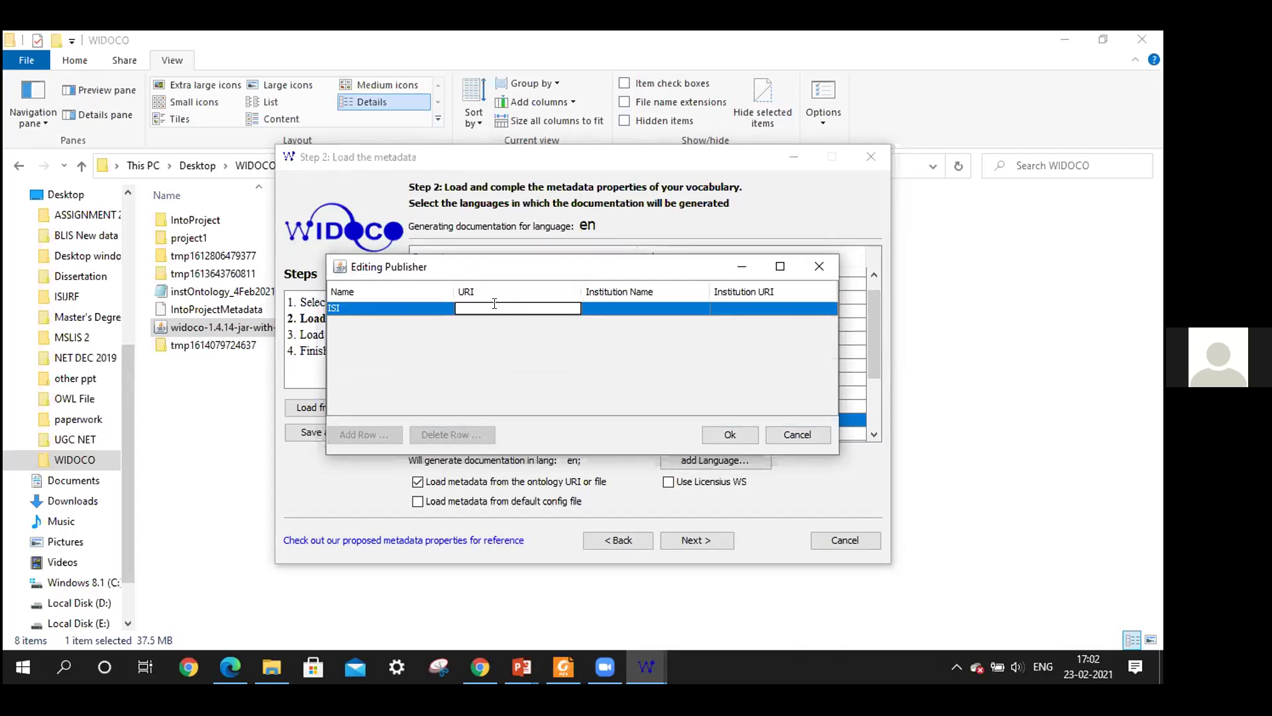
{"action": "type", "text": "https://www.isibang.ac.in/"}
- Set the publisher's institution name to Indian Statistical Institute, copy the publisher URI into the institution URI, and accept the entry
{"action": "double_click", "coordinate": [607, 305]}
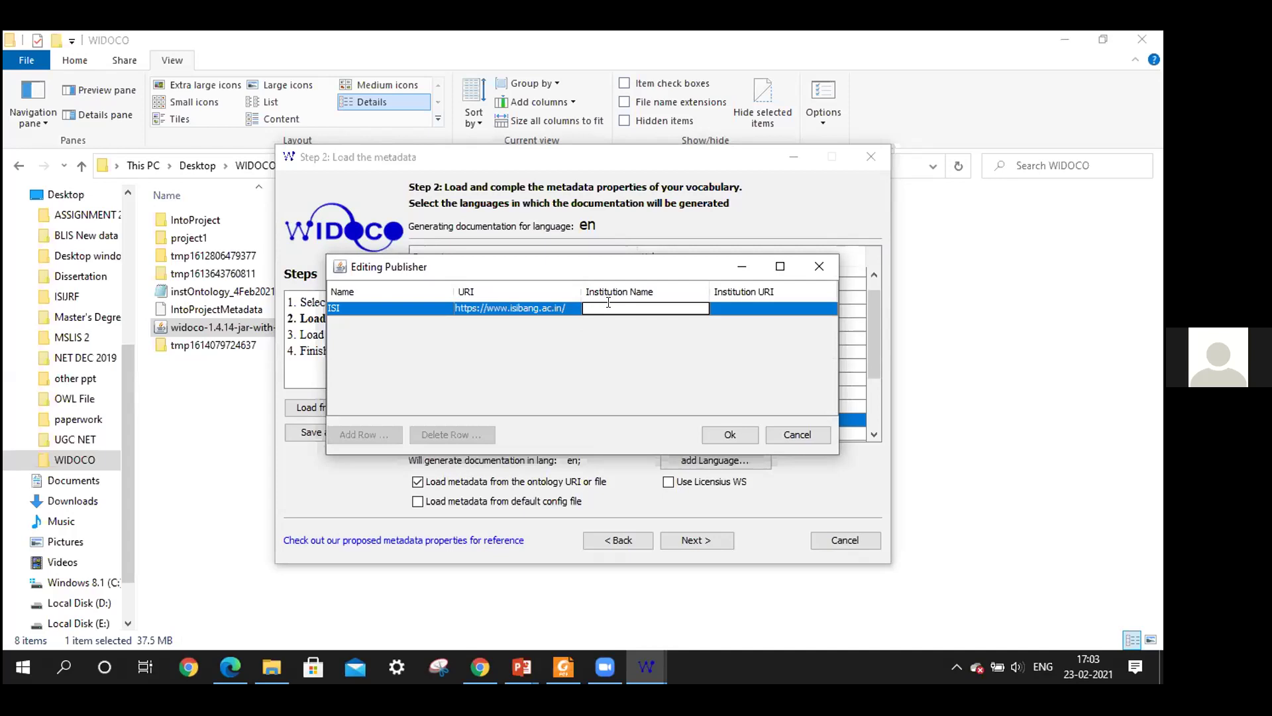
{"action": "type", "text": "Indian Statistical Institute"}
{"action": "left_click", "coordinate": [738, 313]}
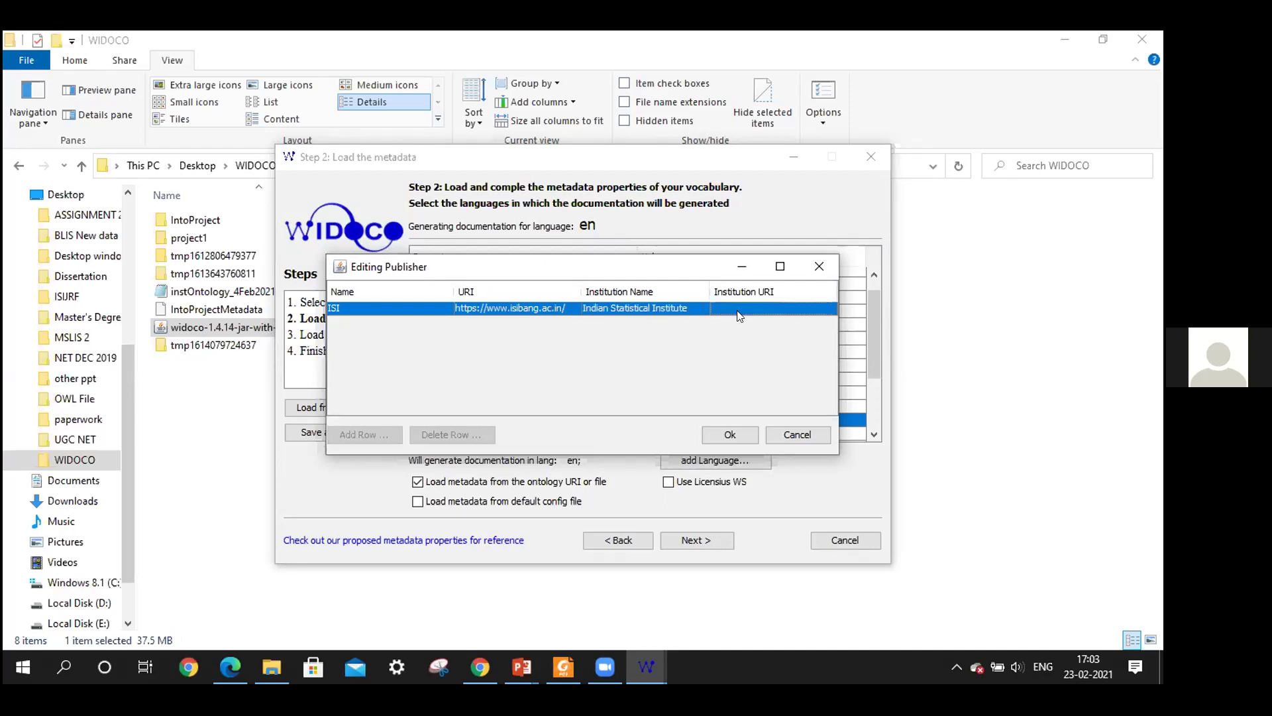
{"action": "double_click", "coordinate": [518, 307]}
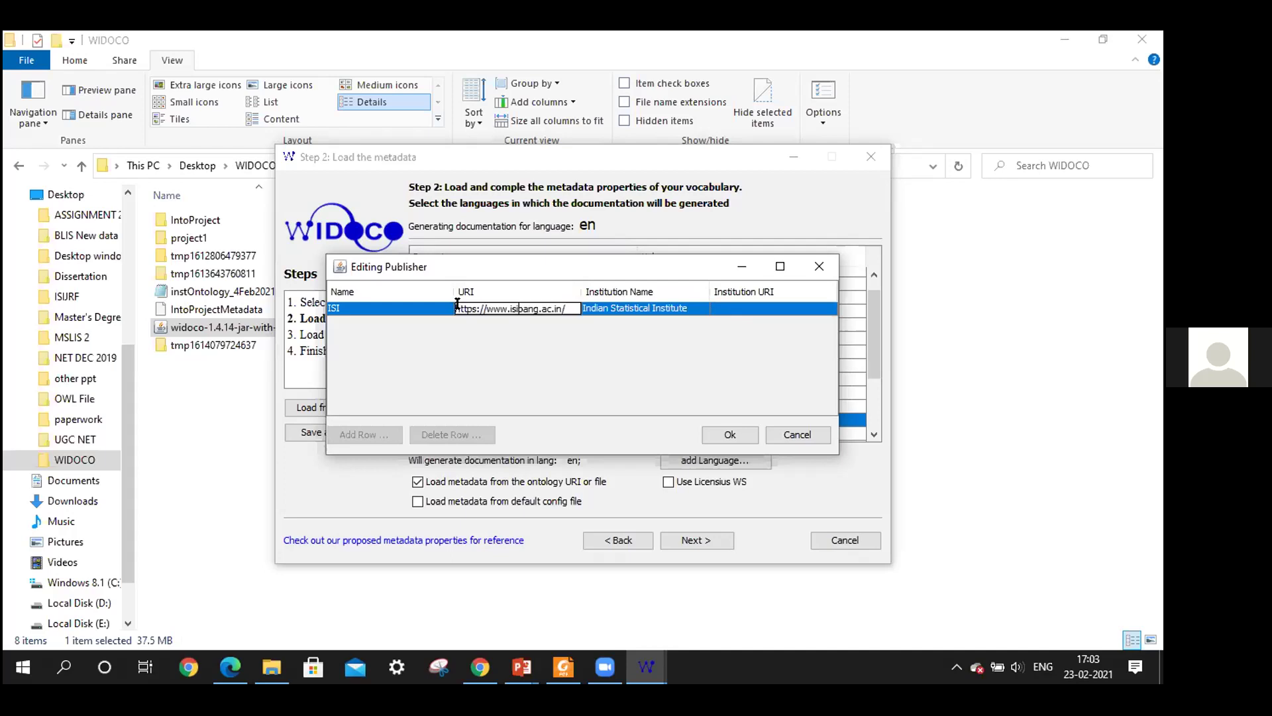
{"action": "left_click", "coordinate": [518, 307]}
{"action": "left_click_drag", "start_coordinate": [563, 307], "coordinate": [448, 310]}
{"action": "key", "text": "ctrl+c"}
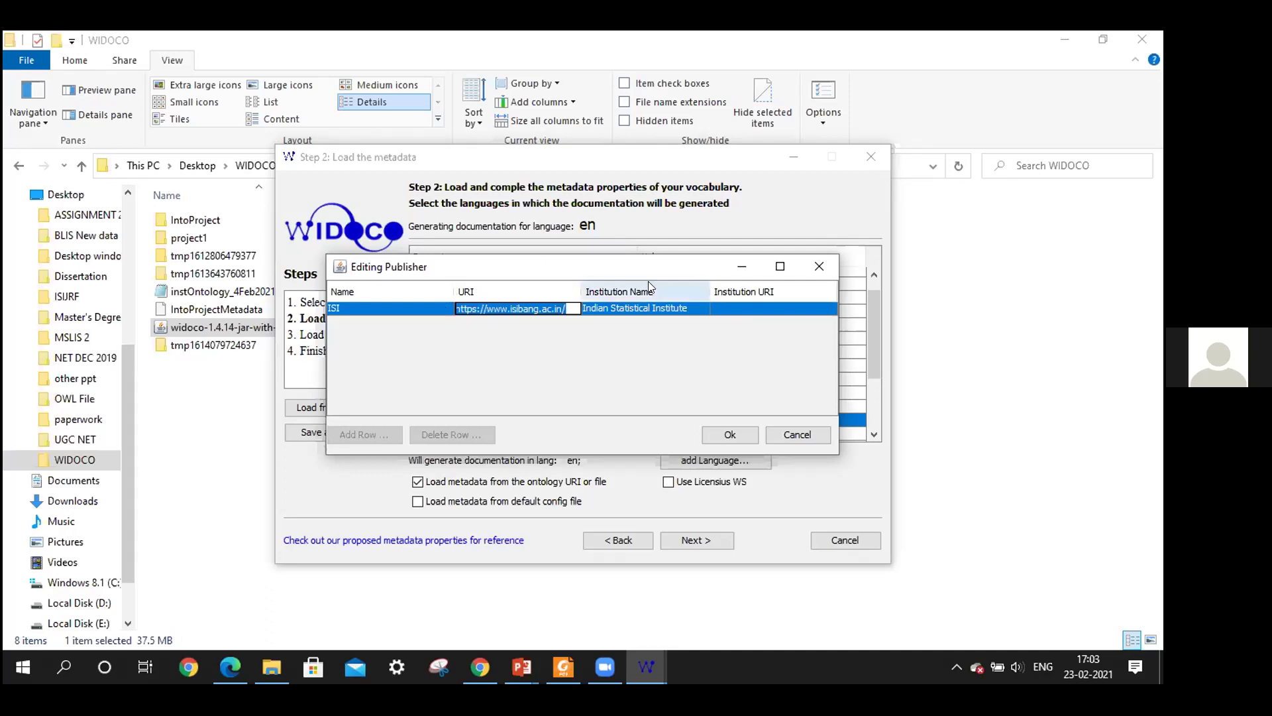
{"action": "double_click", "coordinate": [773, 306]}
{"action": "key", "text": "ctrl+v"}
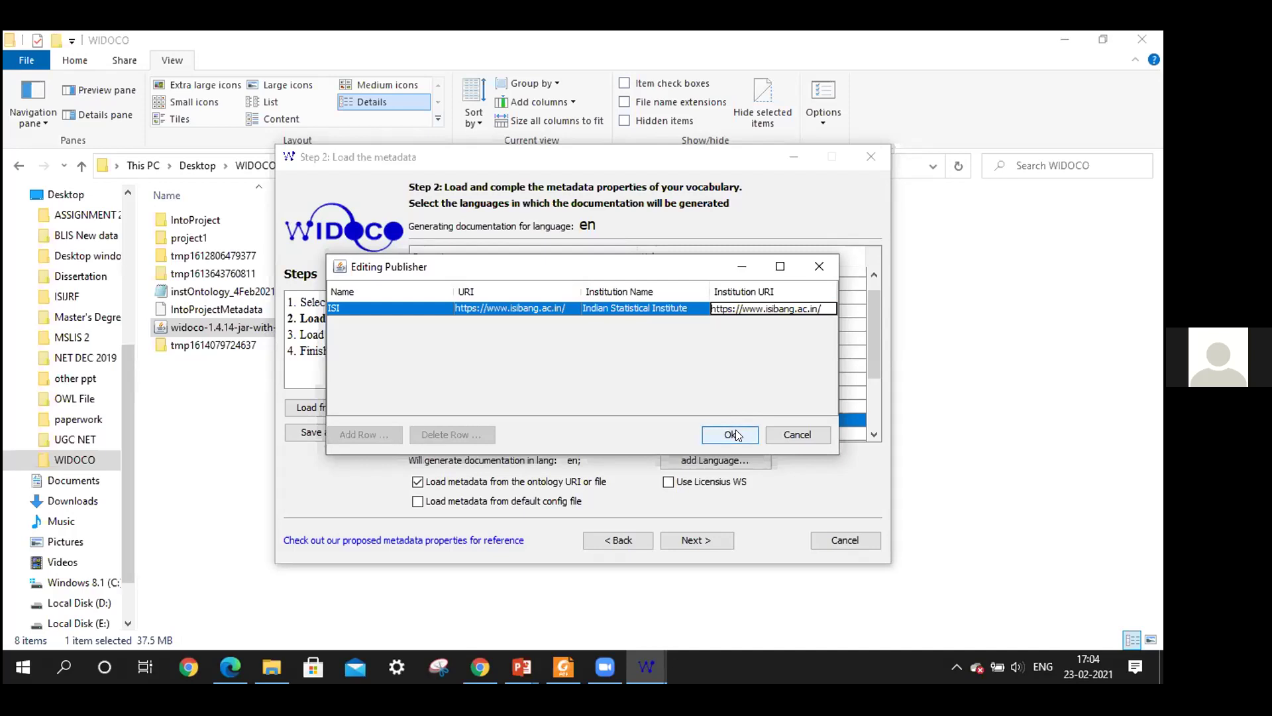
{"action": "left_click", "coordinate": [733, 434]}
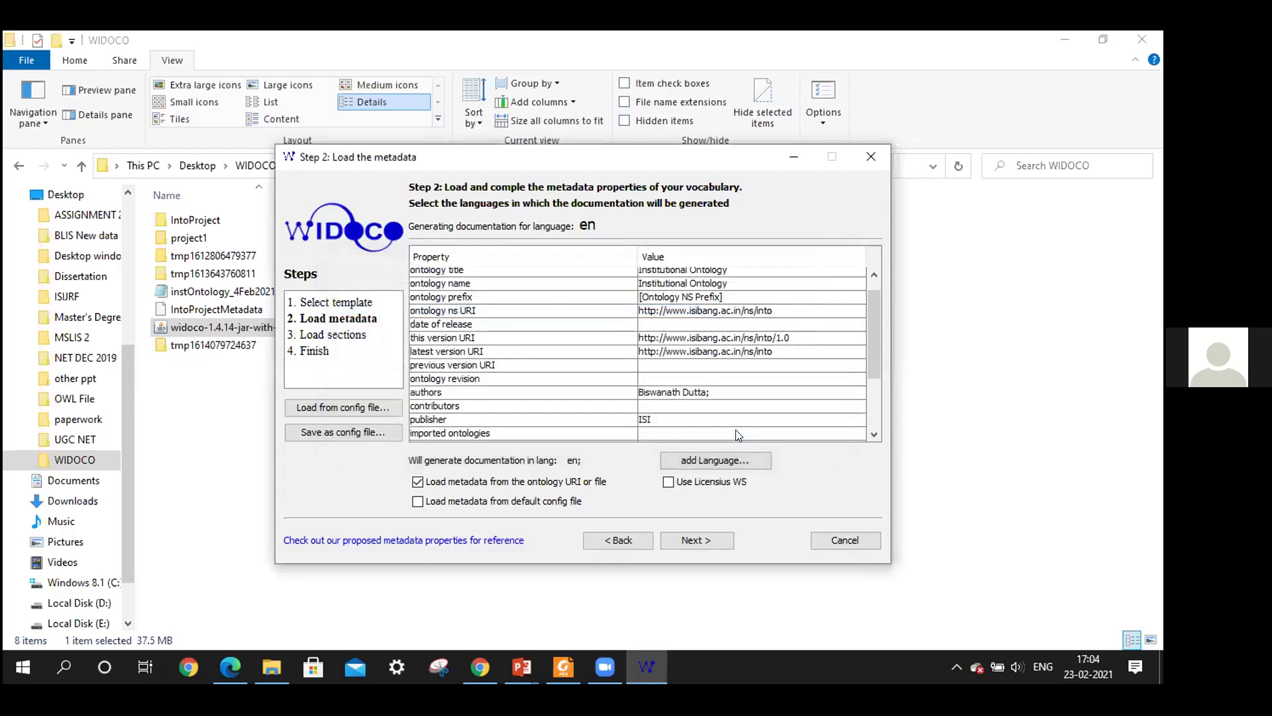
- Change the ontology's status property to Stable Release and continue to the sections step
{"action": "left_click_drag", "start_coordinate": [874, 353], "coordinate": [874, 379]}
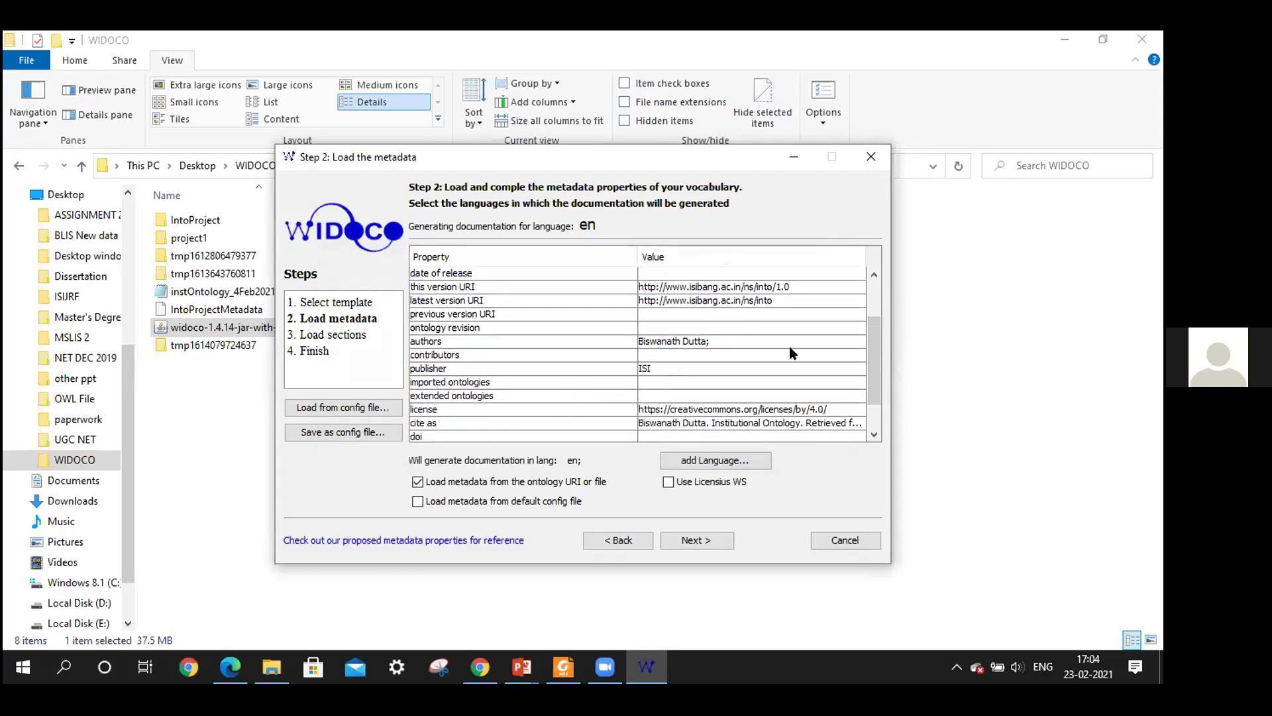
{"action": "left_click_drag", "start_coordinate": [873, 386], "coordinate": [874, 412]}
{"action": "left_click", "coordinate": [781, 406]}
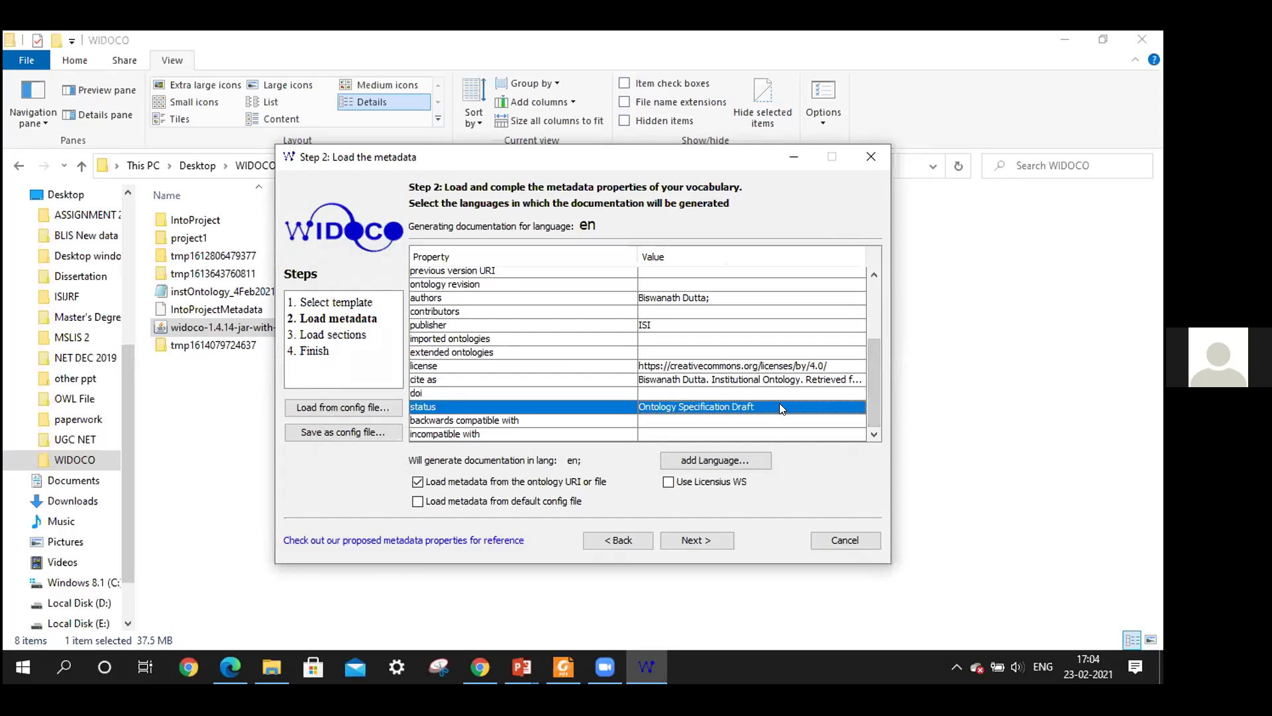
{"action": "double_click", "coordinate": [779, 406]}
{"action": "key", "text": "BackSpace"}
{"action": "key", "text": "BackSpace"}
{"action": "key", "text": "BackSpace"}
{"action": "key", "text": "BackSpace"}
{"action": "key", "text": "BackSpace"}
{"action": "key", "text": "BackSpace"}
{"action": "key", "text": "BackSpace"}
{"action": "key", "text": "BackSpace"}
{"action": "key", "text": "BackSpace"}
{"action": "key", "text": "BackSpace"}
{"action": "key", "text": "BackSpace"}
{"action": "key", "text": "BackSpace"}
{"action": "key", "text": "BackSpace"}
{"action": "key", "text": "BackSpace"}
{"action": "key", "text": "BackSpace"}
{"action": "key", "text": "BackSpace"}
{"action": "key", "text": "BackSpace"}
{"action": "key", "text": "BackSpace"}
{"action": "key", "text": "BackSpace"}
{"action": "key", "text": "BackSpace"}
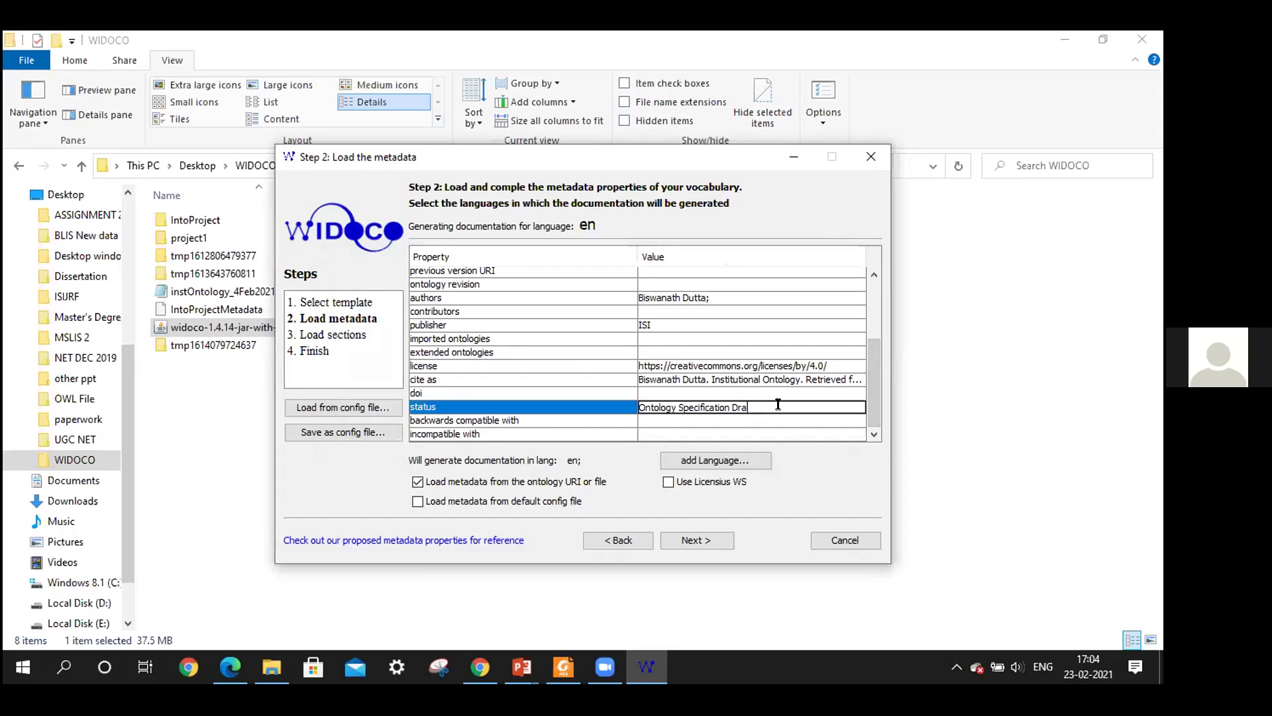
{"action": "key", "text": "BackSpace"}
{"action": "type", "text": "Stable Release"}
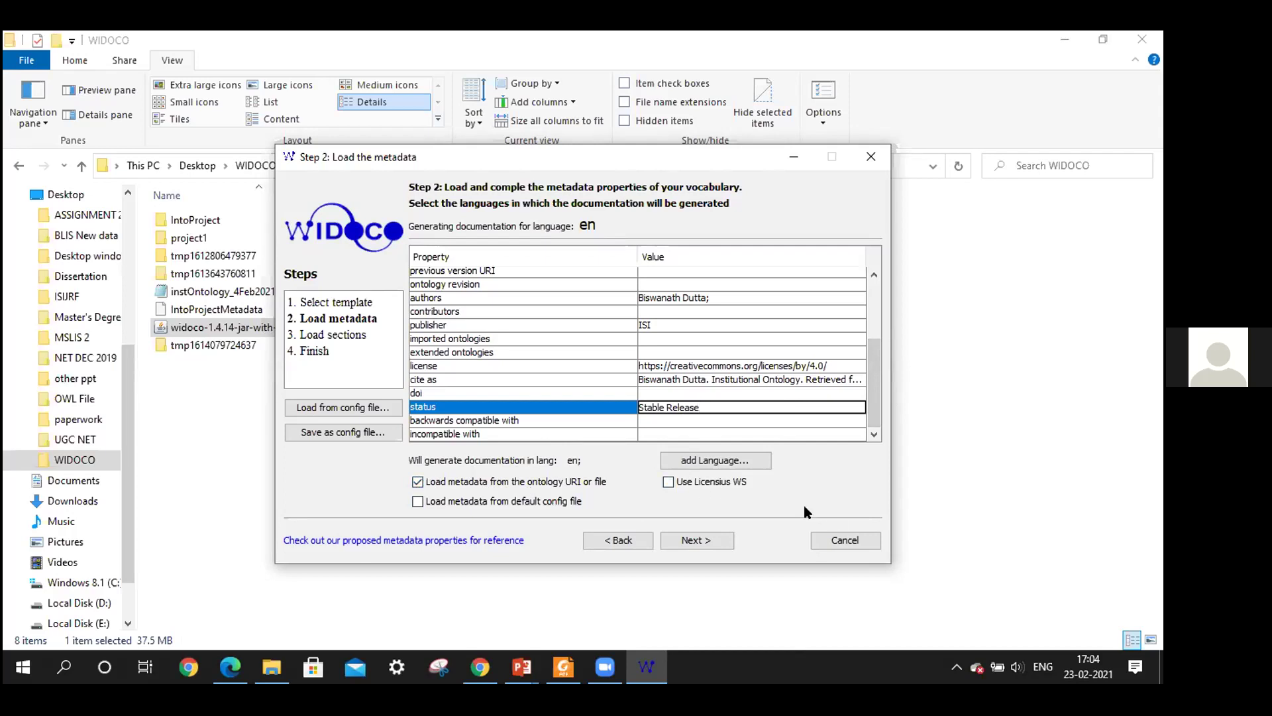
{"action": "left_click", "coordinate": [689, 543]}
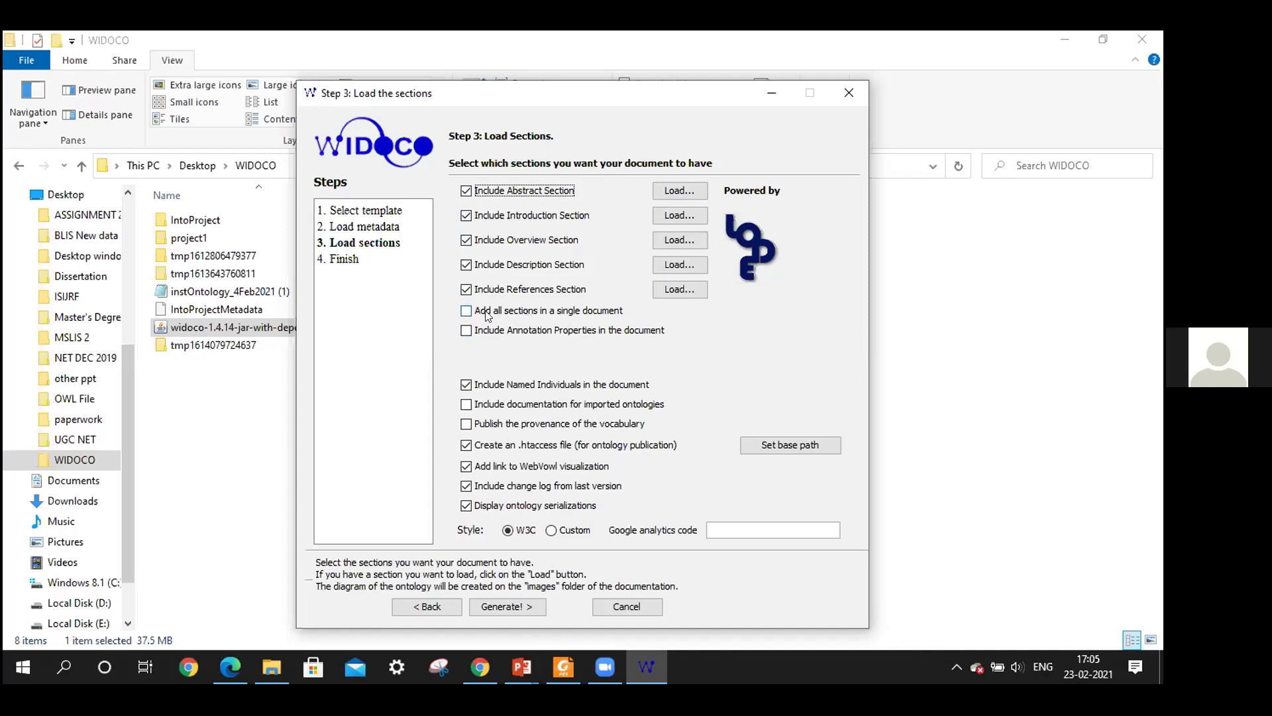
- Enable adding all sections in a single document and generate the ontology documentation
{"action": "left_click", "coordinate": [467, 311]}
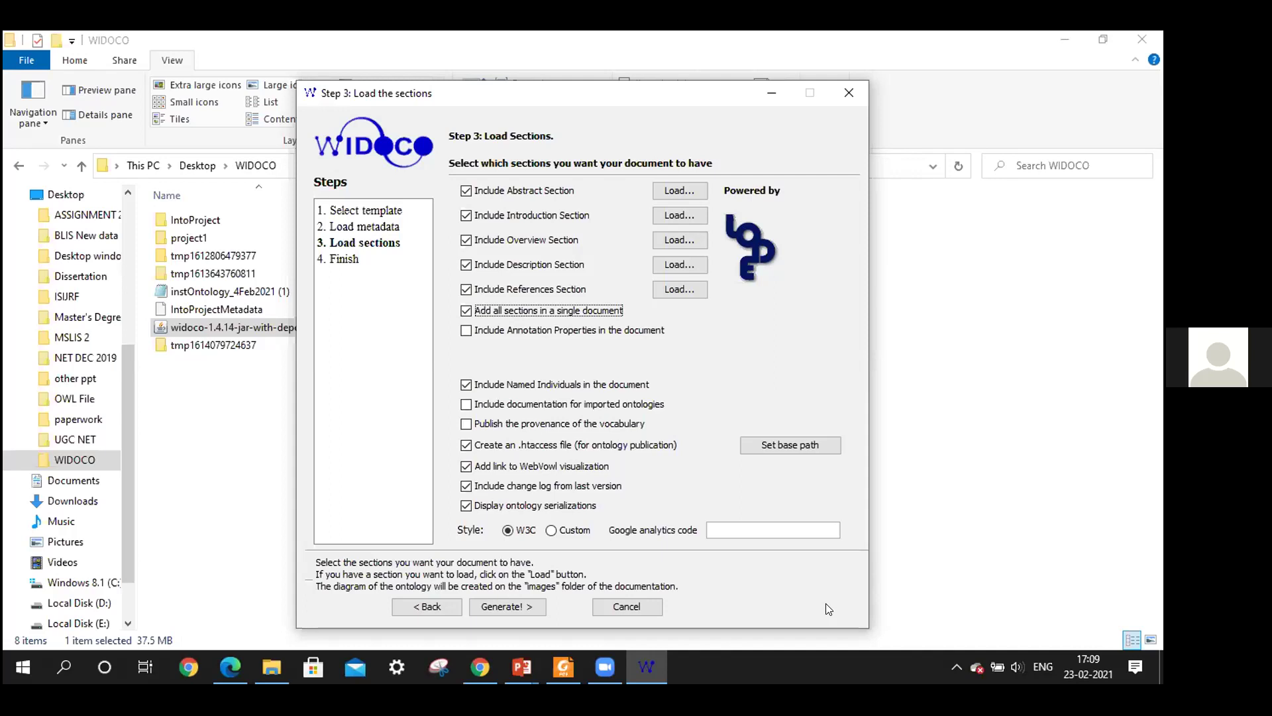
{"action": "left_click", "coordinate": [524, 608]}
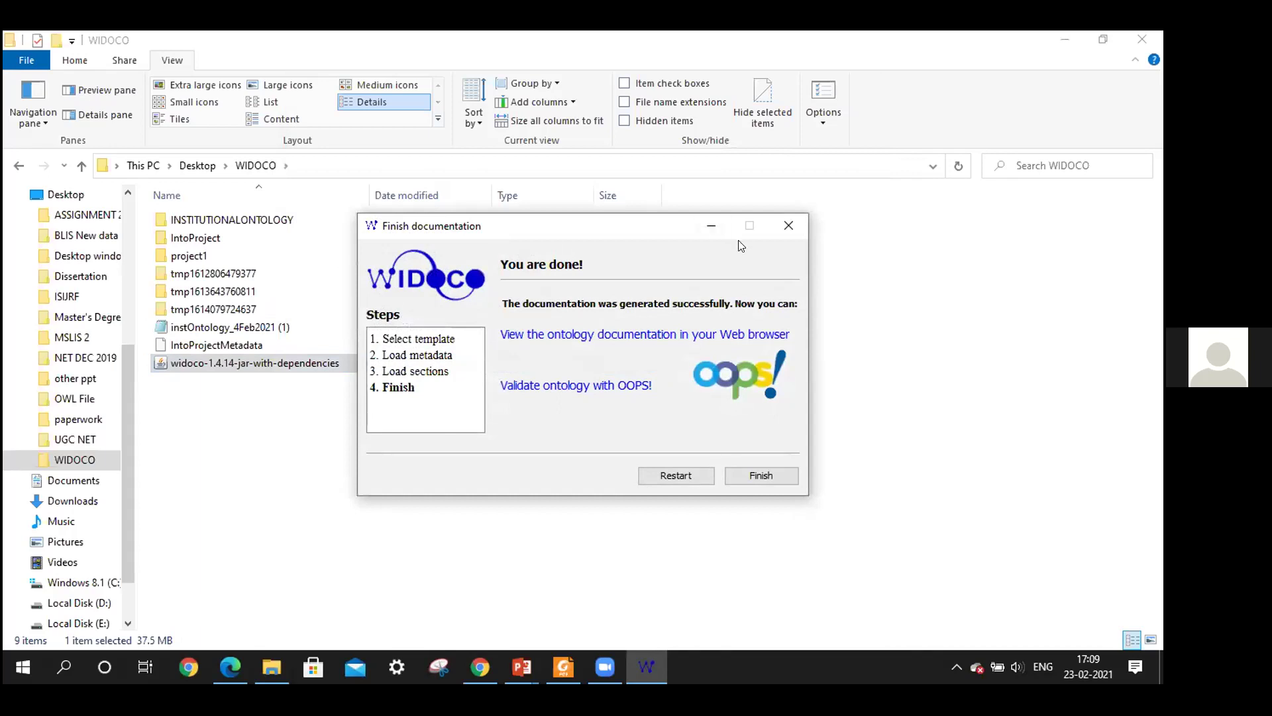
- Inspect the files in the generated INSTITUTIONALONTOLOGY folder, and return to the documentation wizard
{"action": "left_click", "coordinate": [711, 229]}
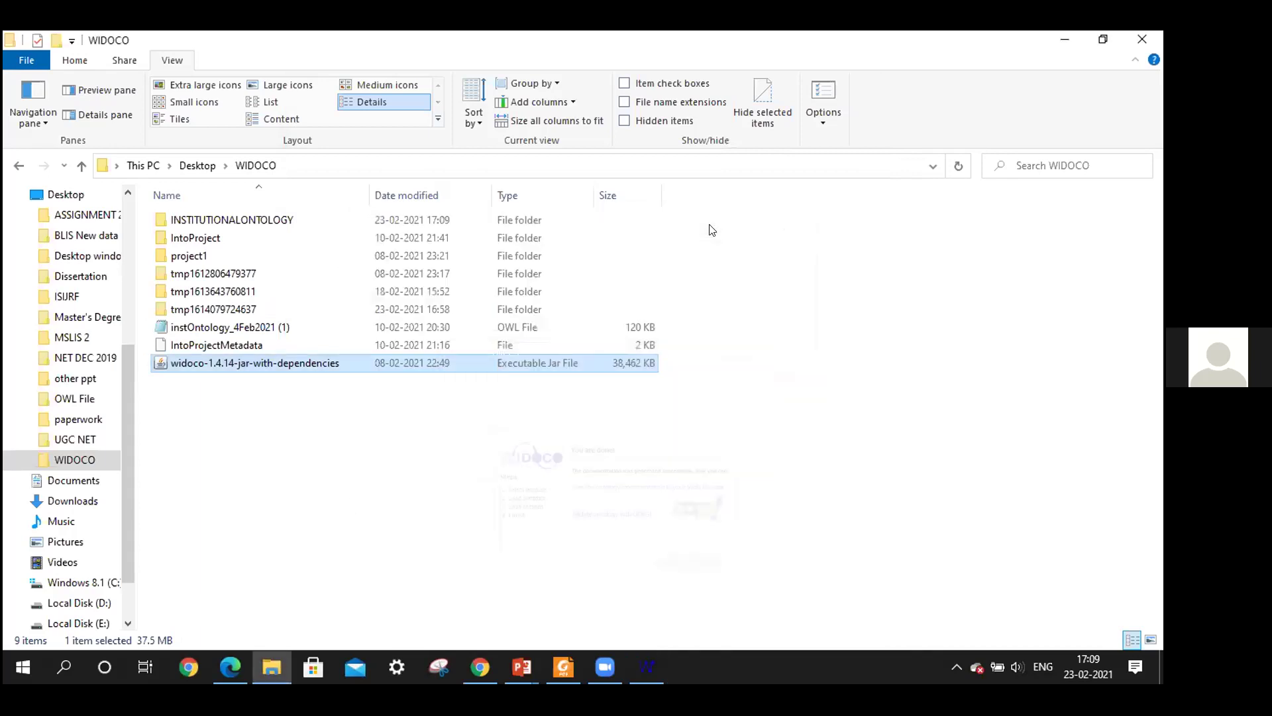
{"action": "double_click", "coordinate": [253, 221]}
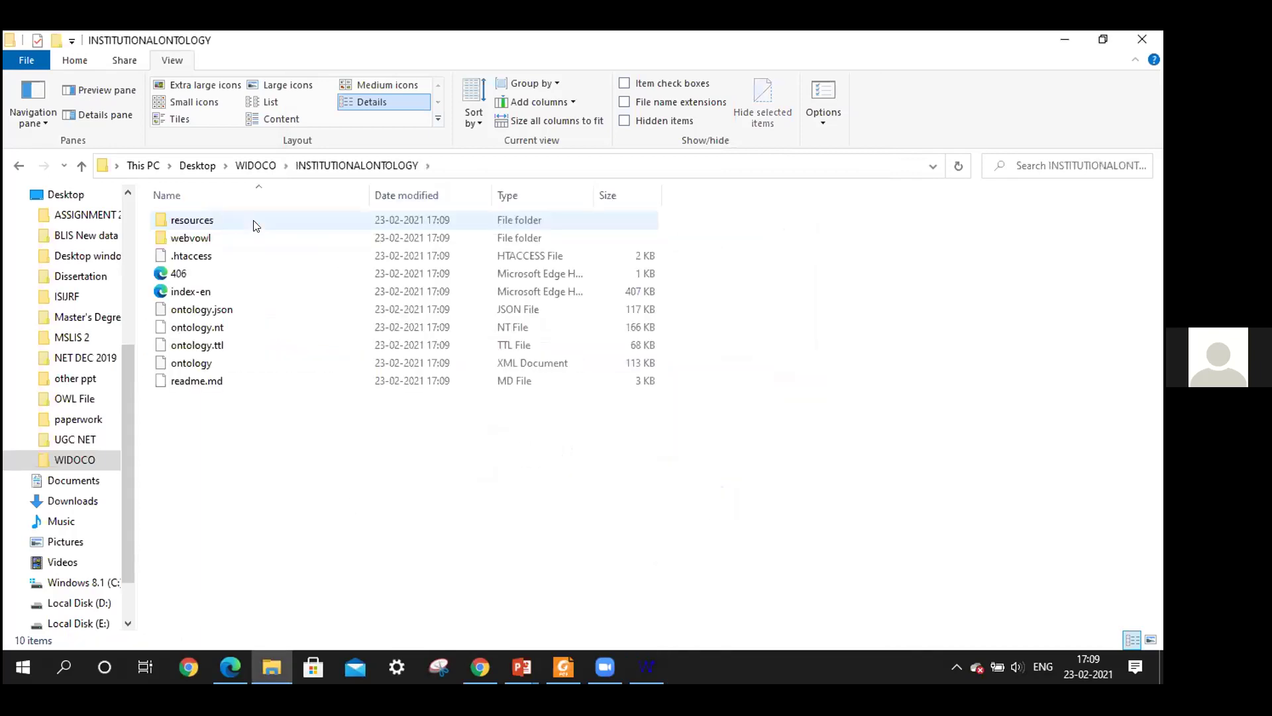
{"action": "left_click", "coordinate": [16, 165]}
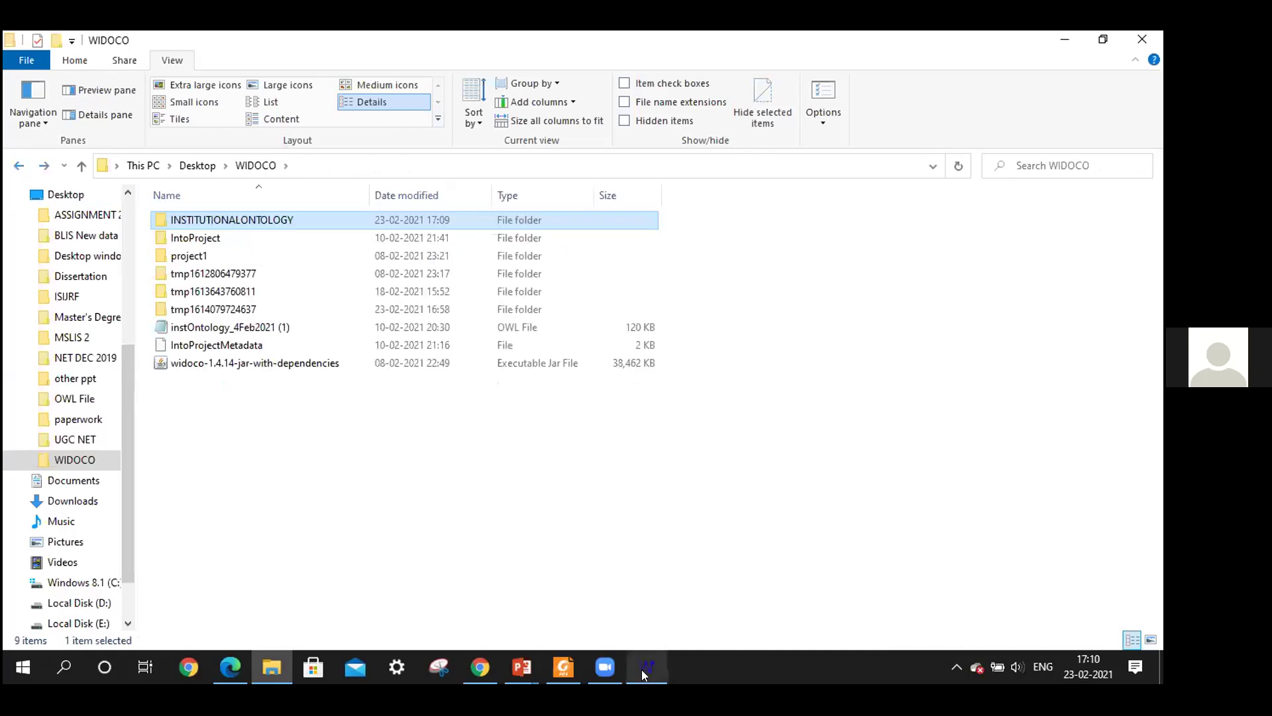
{"action": "left_click", "coordinate": [645, 582]}
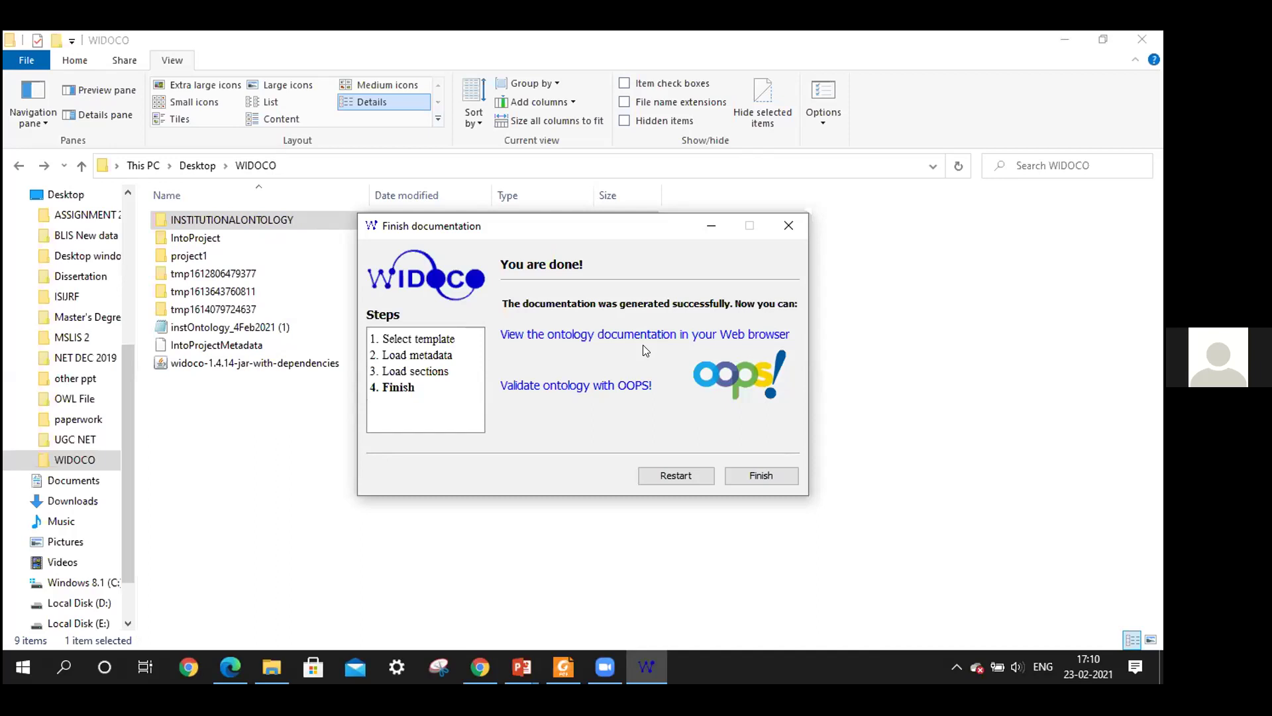
- Finish the documentation wizard and open the index-en page from the INSTITUTIONALONTOLOGY folder in the browser
{"action": "left_click", "coordinate": [759, 471]}
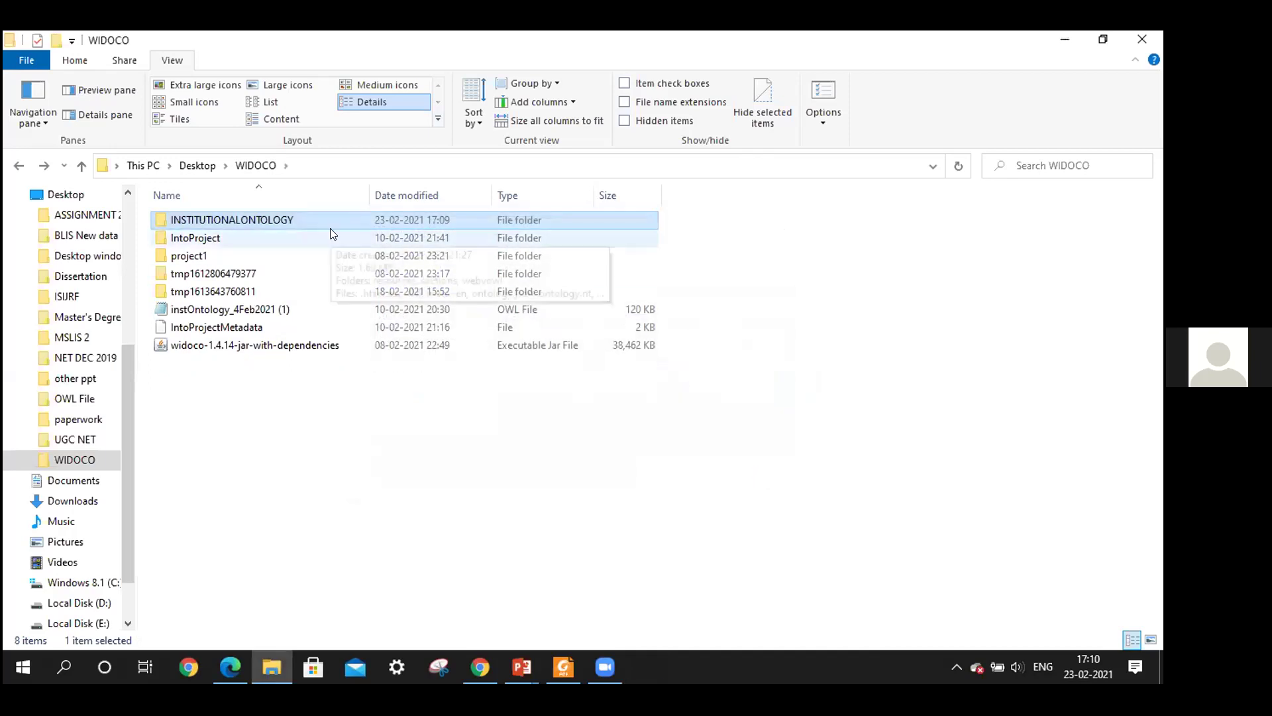
{"action": "double_click", "coordinate": [260, 218]}
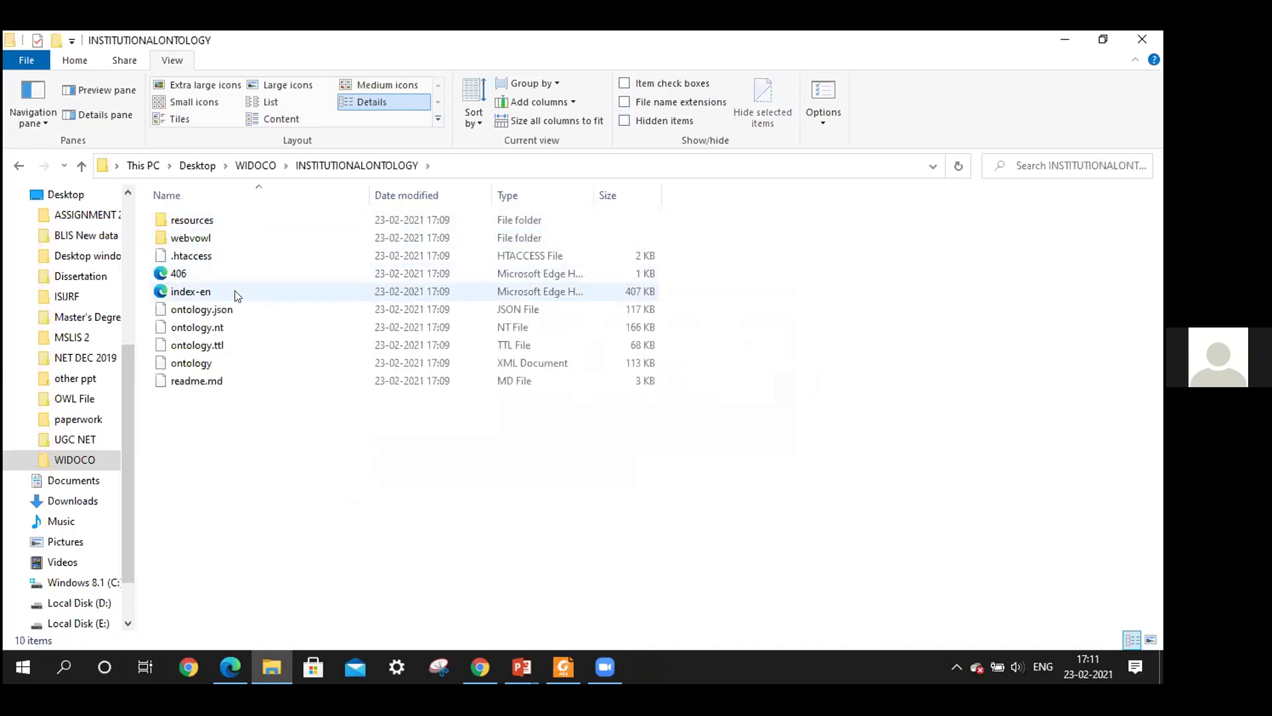
{"action": "double_click", "coordinate": [235, 293]}
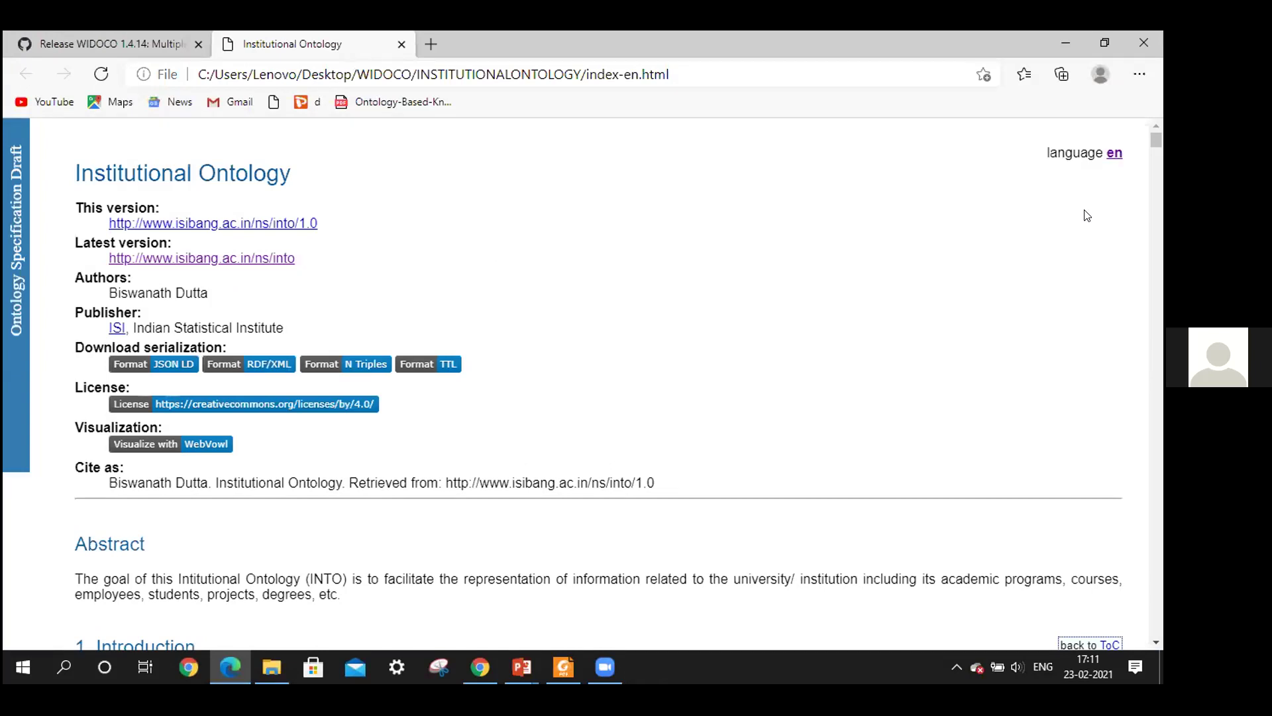
- Skim the generated documentation from its title block through the overview to the embedded visualization, and return to the beginning
{"action": "left_click_drag", "start_coordinate": [1156, 141], "coordinate": [1159, 147]}
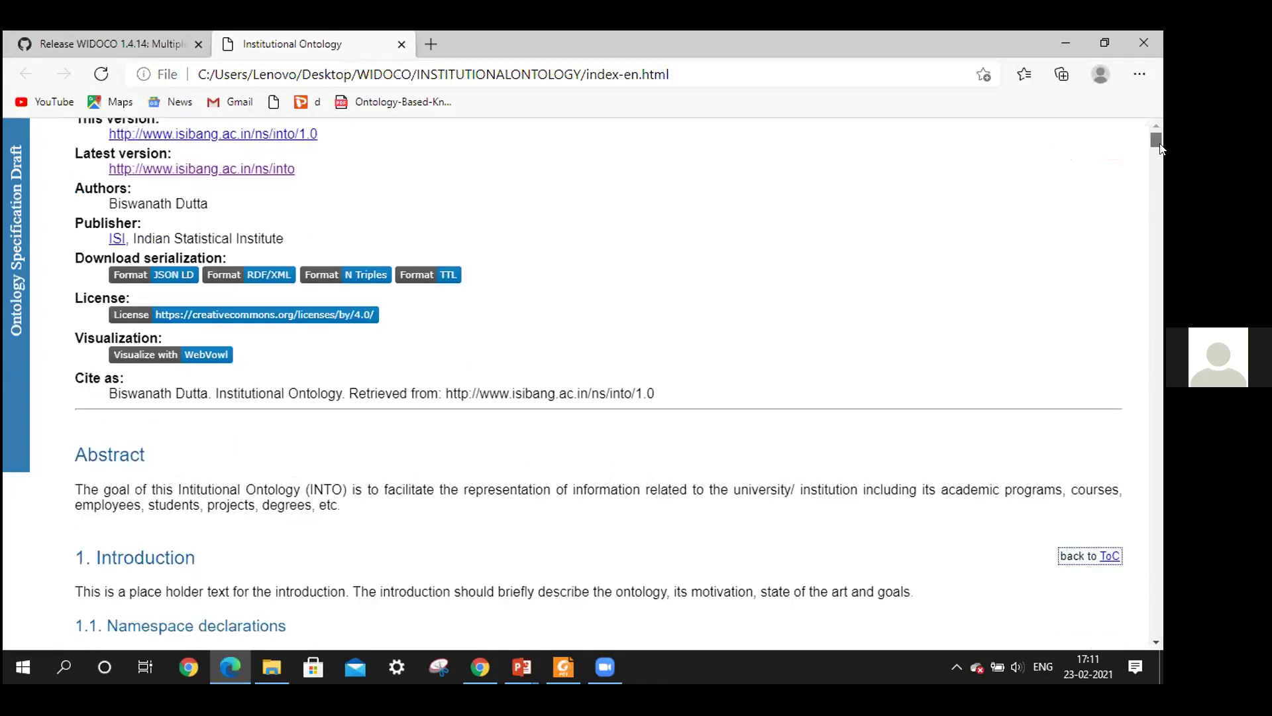
{"action": "scroll", "coordinate": [1159, 147], "scroll_direction": "down", "scroll_amount": 10}
{"action": "scroll", "coordinate": [1159, 147], "scroll_direction": "up", "scroll_amount": 12}
{"action": "scroll", "coordinate": [1158, 142], "scroll_direction": "down", "scroll_amount": 3}
{"action": "scroll", "coordinate": [1156, 141], "scroll_direction": "down", "scroll_amount": 15}
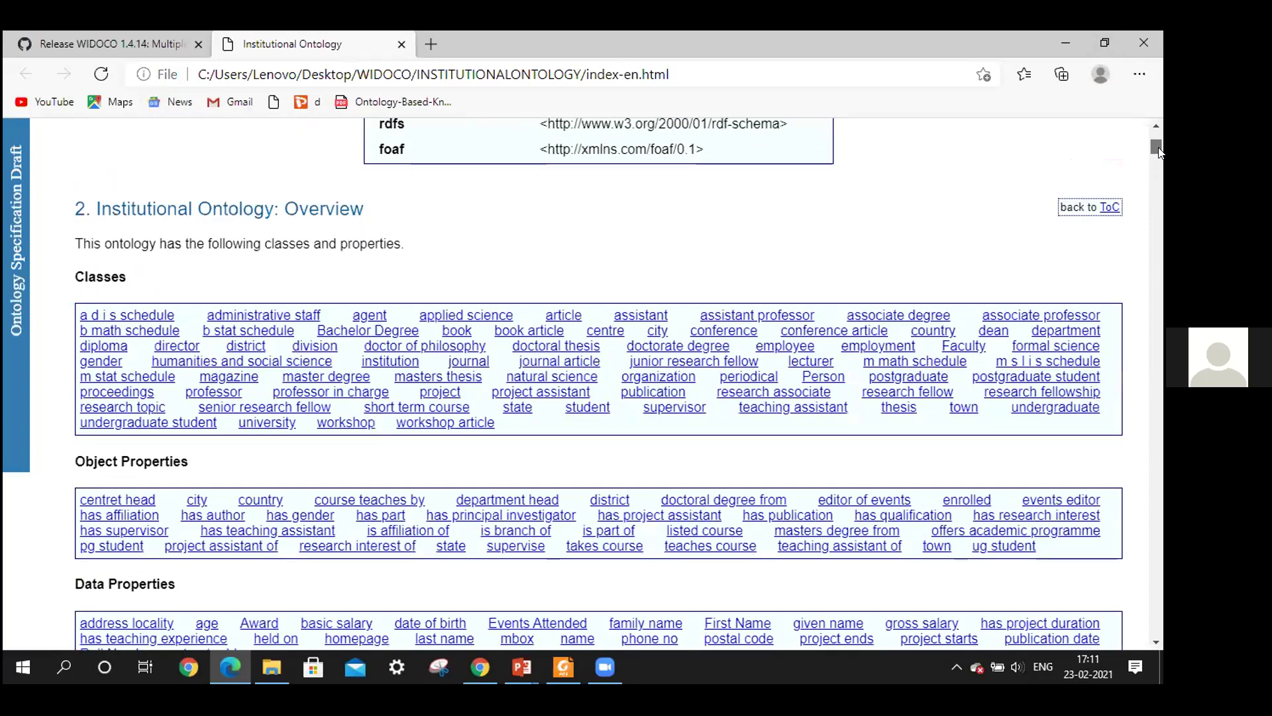
{"action": "scroll", "coordinate": [1158, 150], "scroll_direction": "up", "scroll_amount": 5}
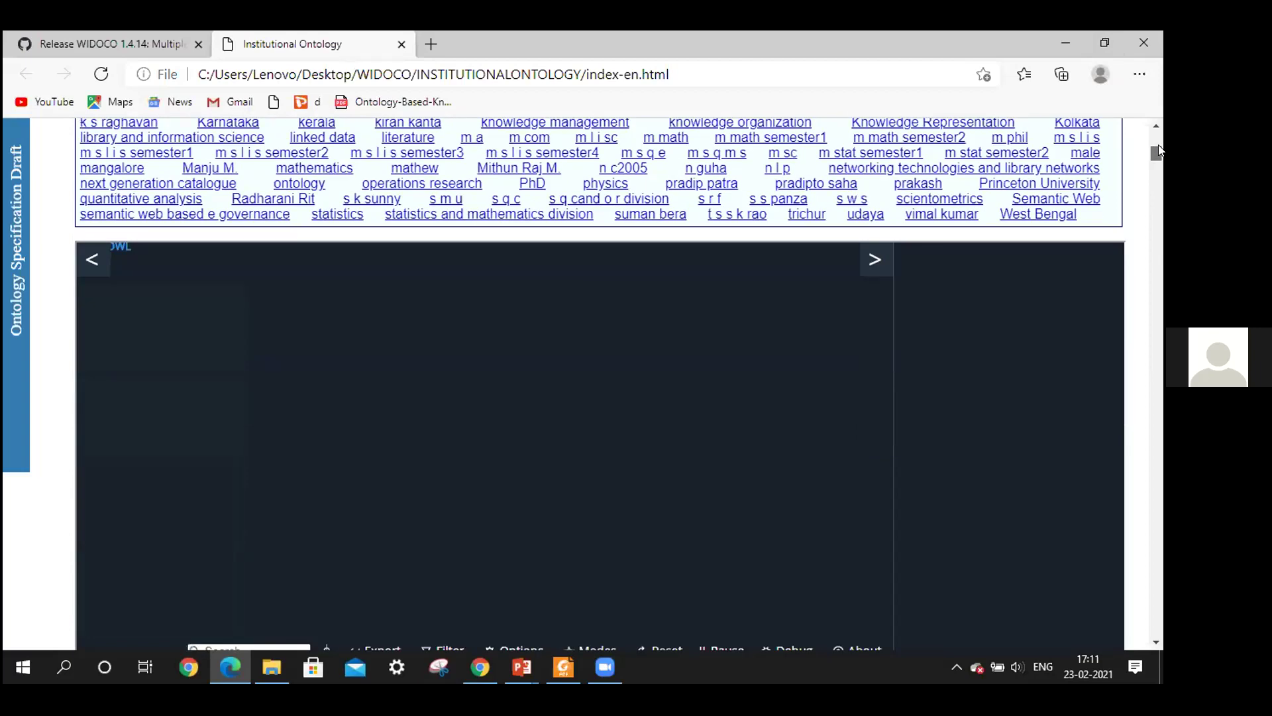
{"action": "scroll", "coordinate": [1158, 149], "scroll_direction": "up", "scroll_amount": 20}
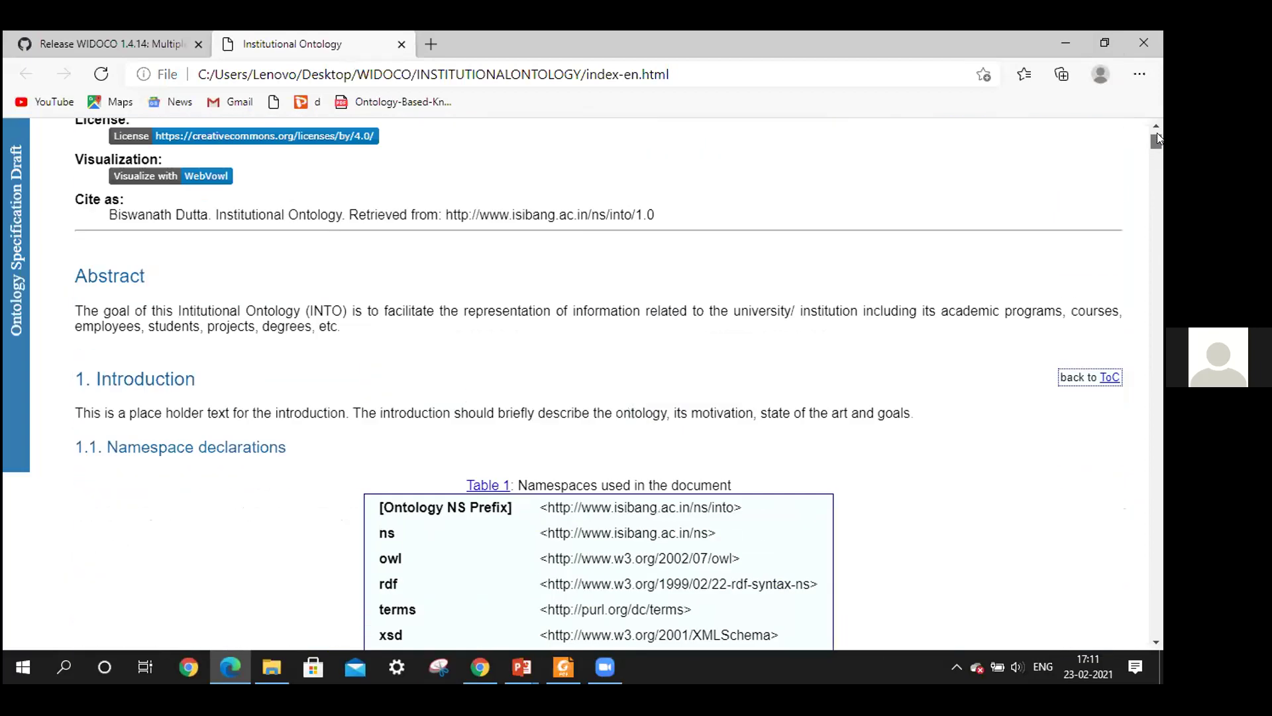
{"action": "scroll", "coordinate": [1156, 136], "scroll_direction": "up", "scroll_amount": 4}
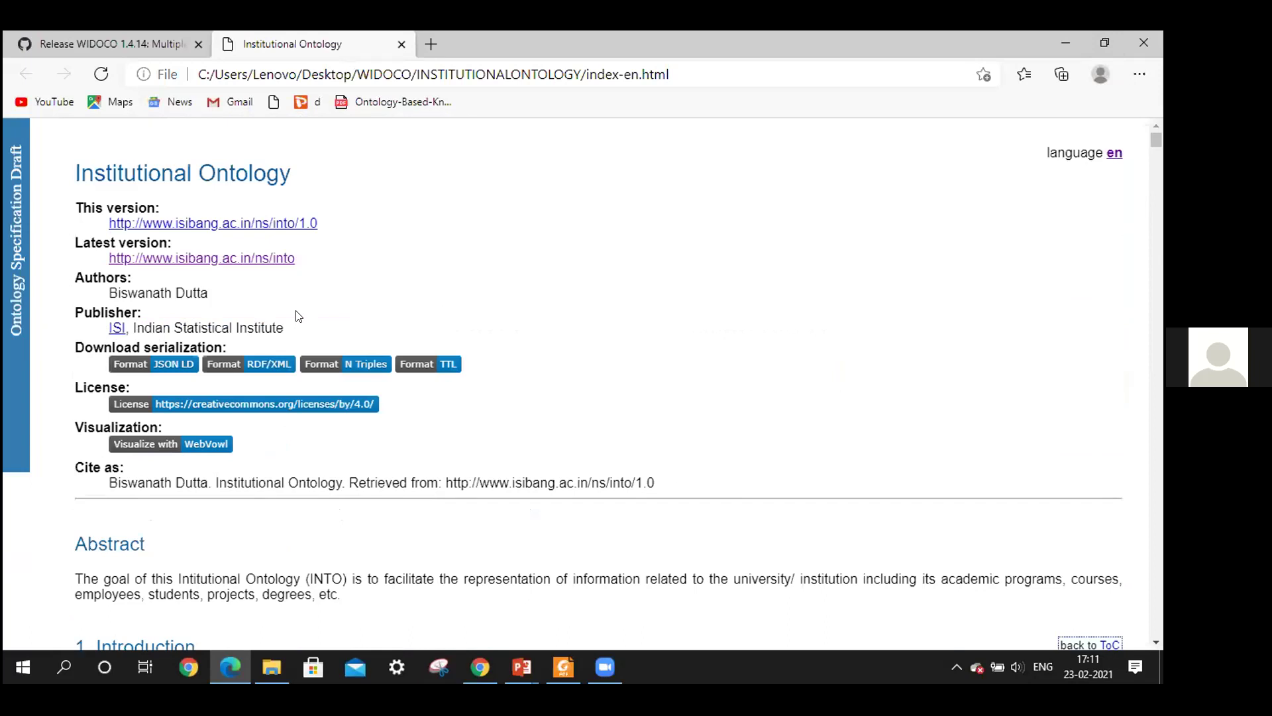
- Review the documentation's metadata header, abstract, introduction and namespace declarations table
{"action": "scroll", "coordinate": [298, 316], "scroll_direction": "down", "scroll_amount": 4}
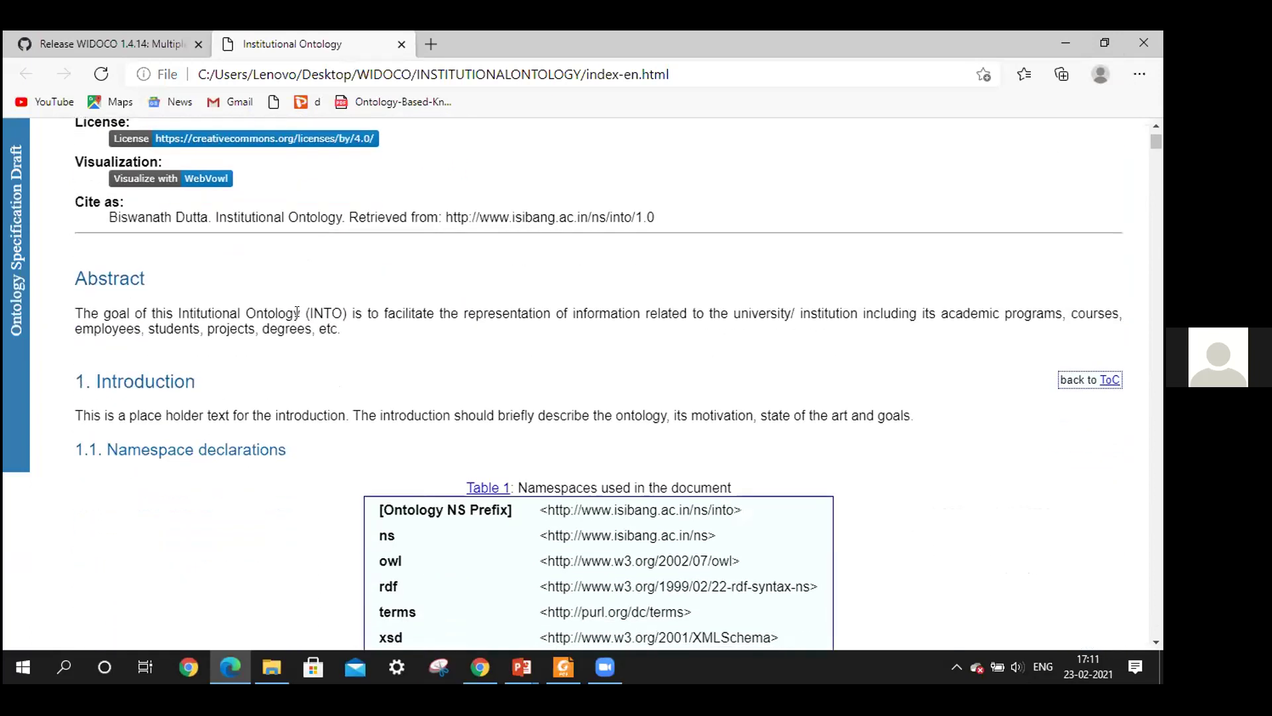
{"action": "scroll", "coordinate": [298, 314], "scroll_direction": "down", "scroll_amount": 1}
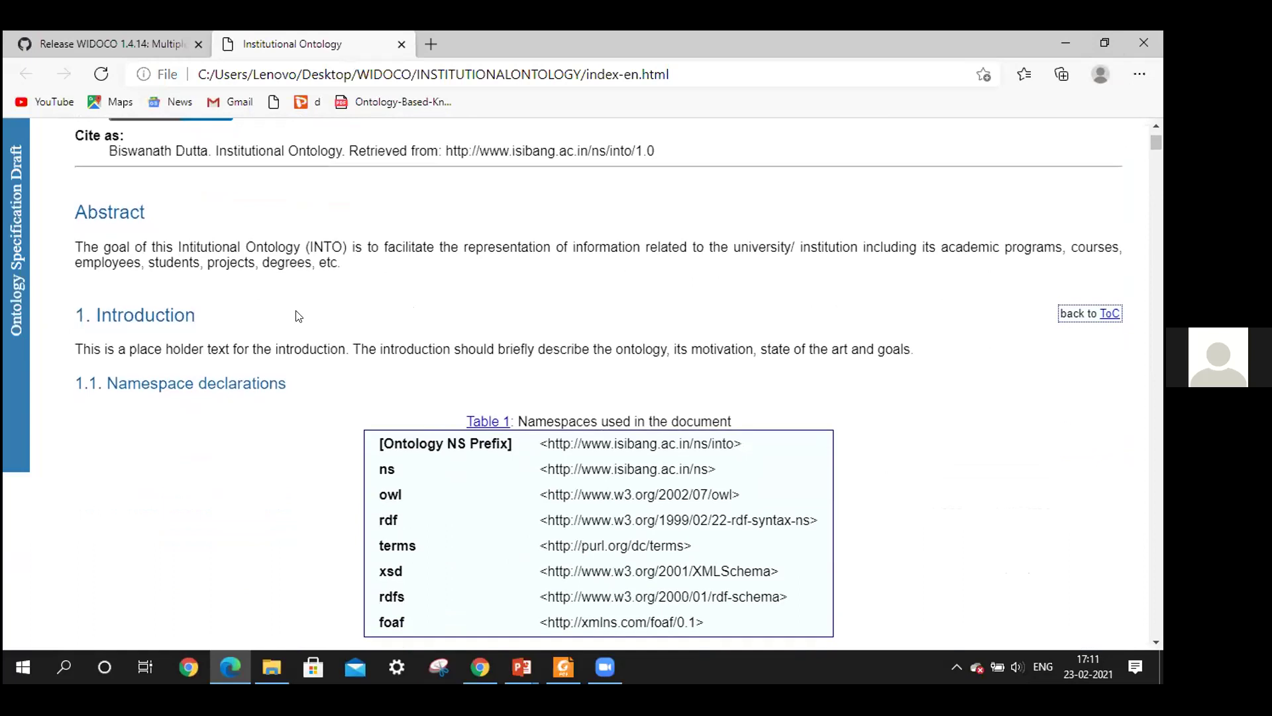
{"action": "scroll", "coordinate": [298, 316], "scroll_direction": "up", "scroll_amount": 5}
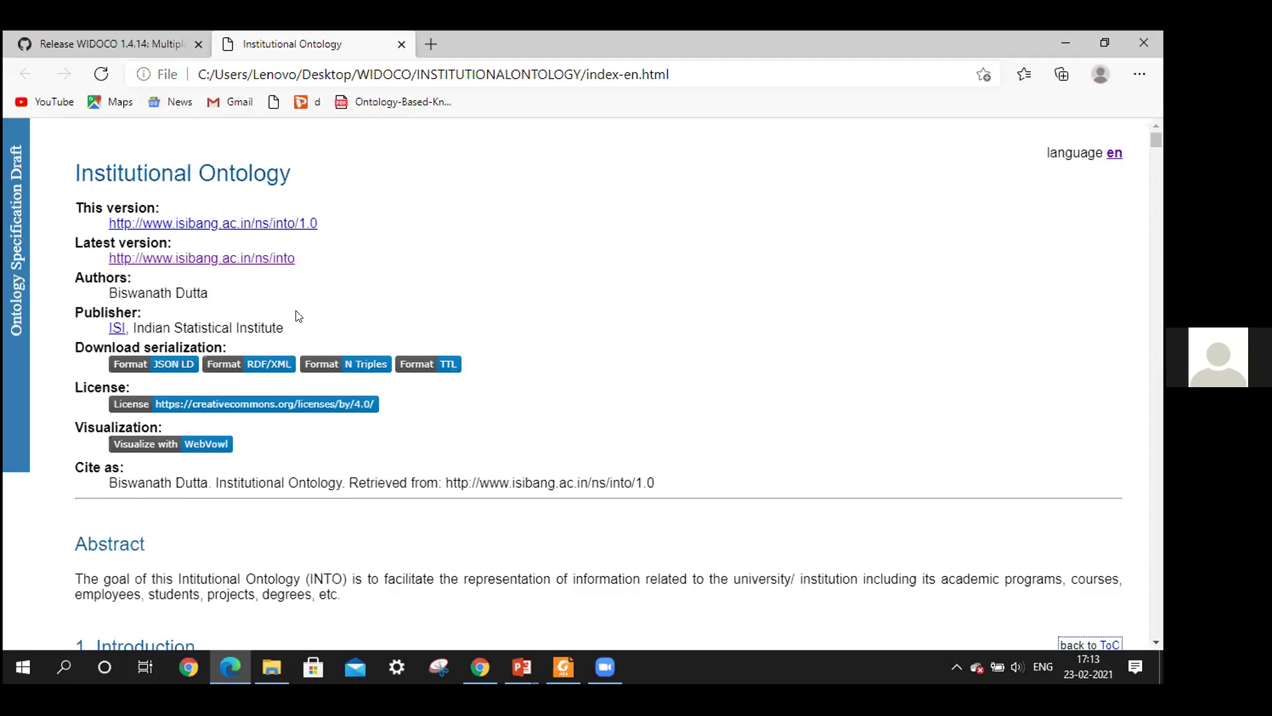
{"action": "scroll", "coordinate": [298, 316], "scroll_direction": "down", "scroll_amount": 2}
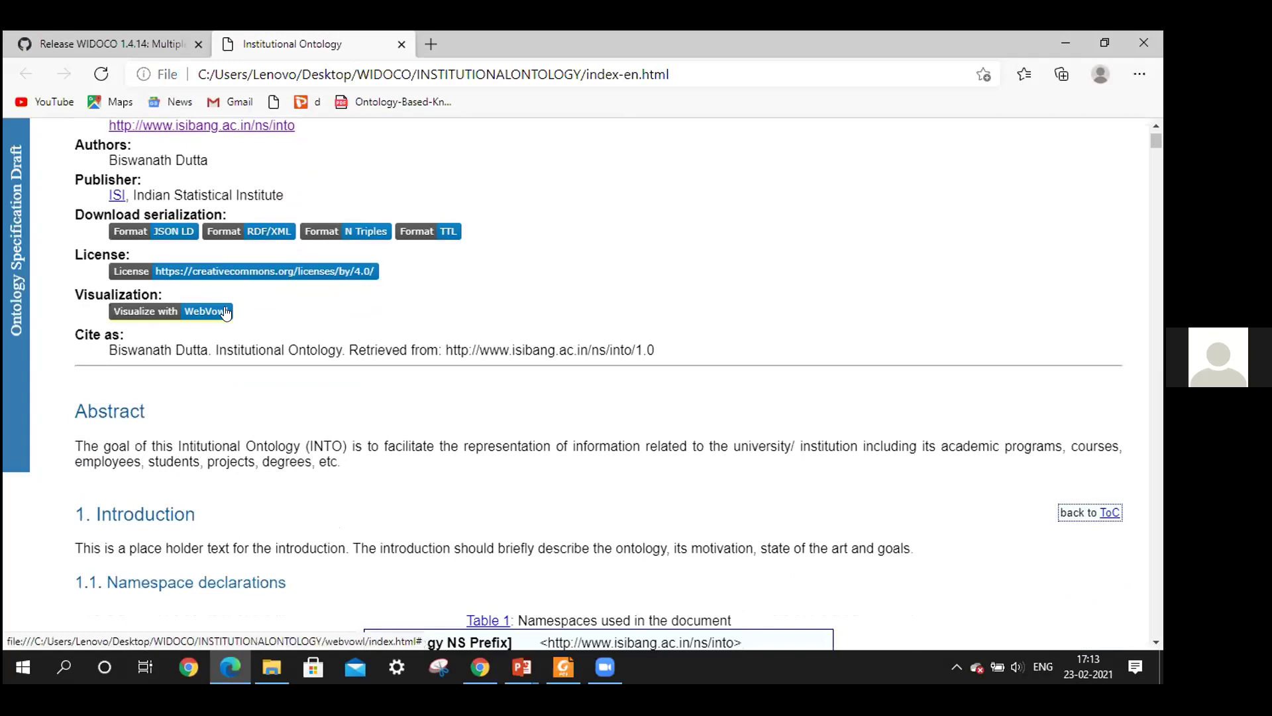
{"action": "scroll", "coordinate": [259, 303], "scroll_direction": "down", "scroll_amount": 2}
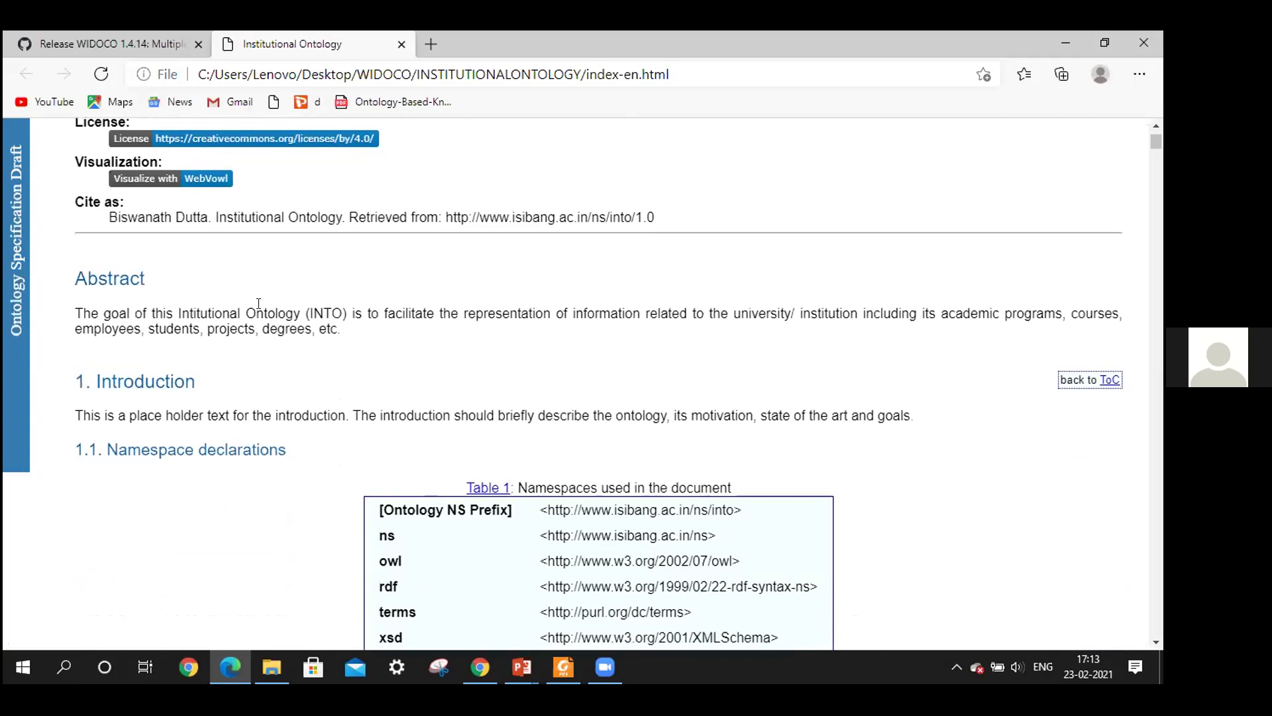
{"action": "scroll", "coordinate": [259, 303], "scroll_direction": "down", "scroll_amount": 2}
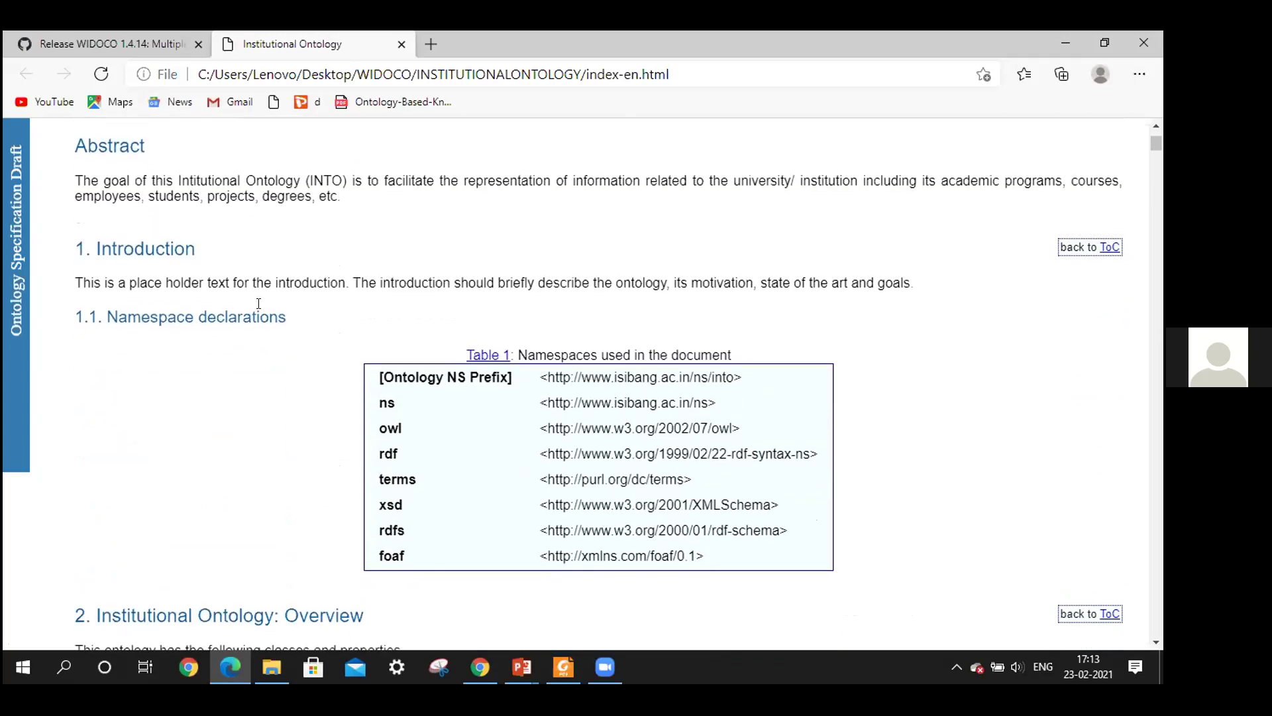
{"action": "scroll", "coordinate": [259, 303], "scroll_direction": "up", "scroll_amount": 2}
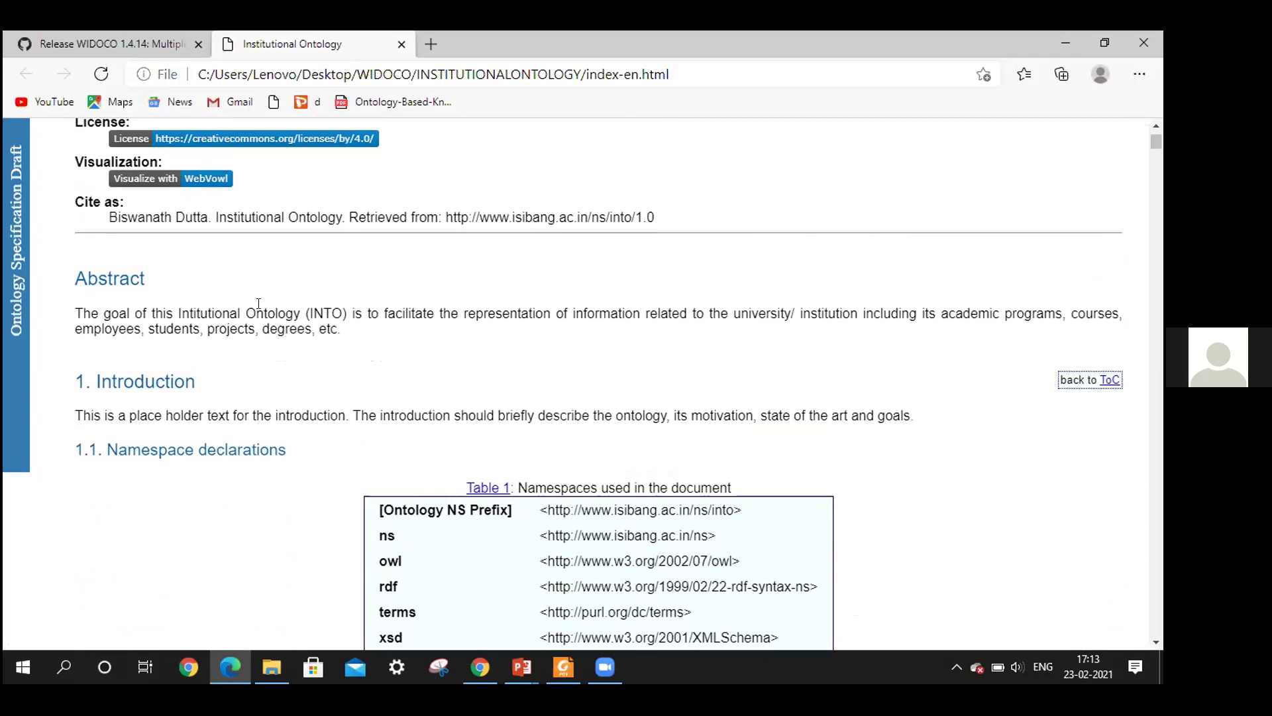
- Examine the overview section's lists of classes, object properties, data properties and named individuals
{"action": "scroll", "coordinate": [258, 302], "scroll_direction": "down", "scroll_amount": 4}
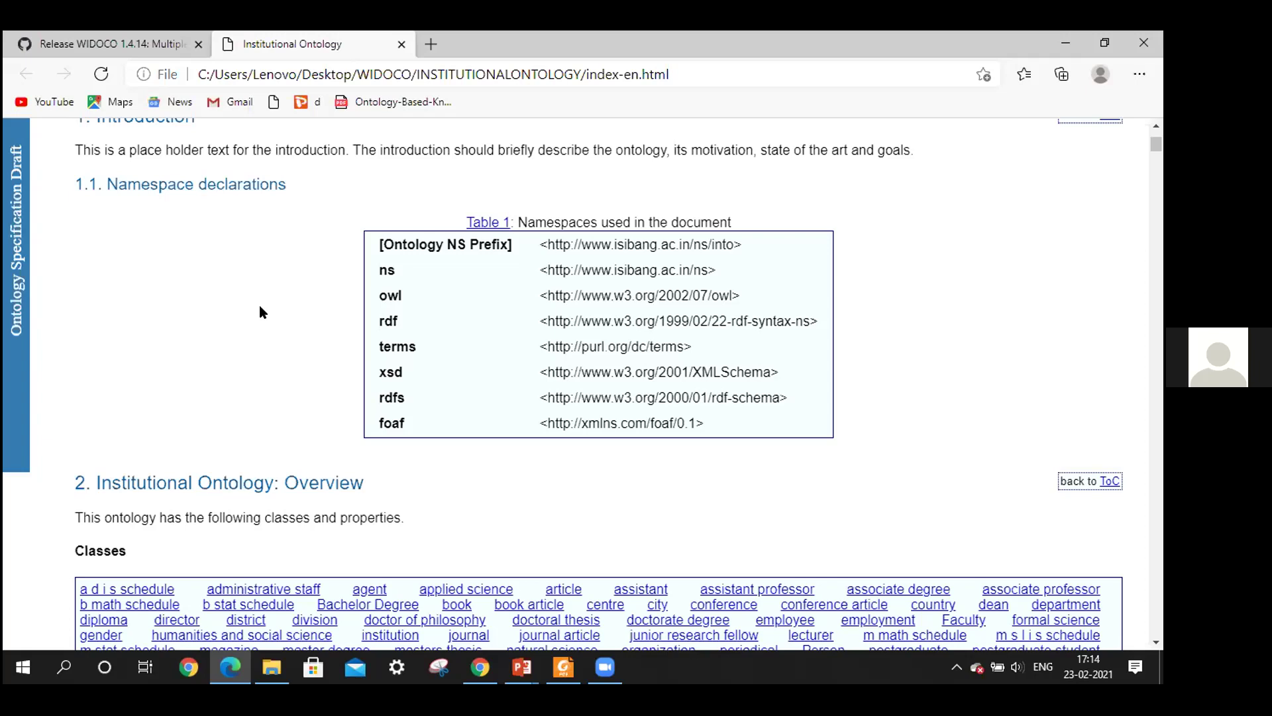
{"action": "scroll", "coordinate": [260, 306], "scroll_direction": "down", "scroll_amount": 1}
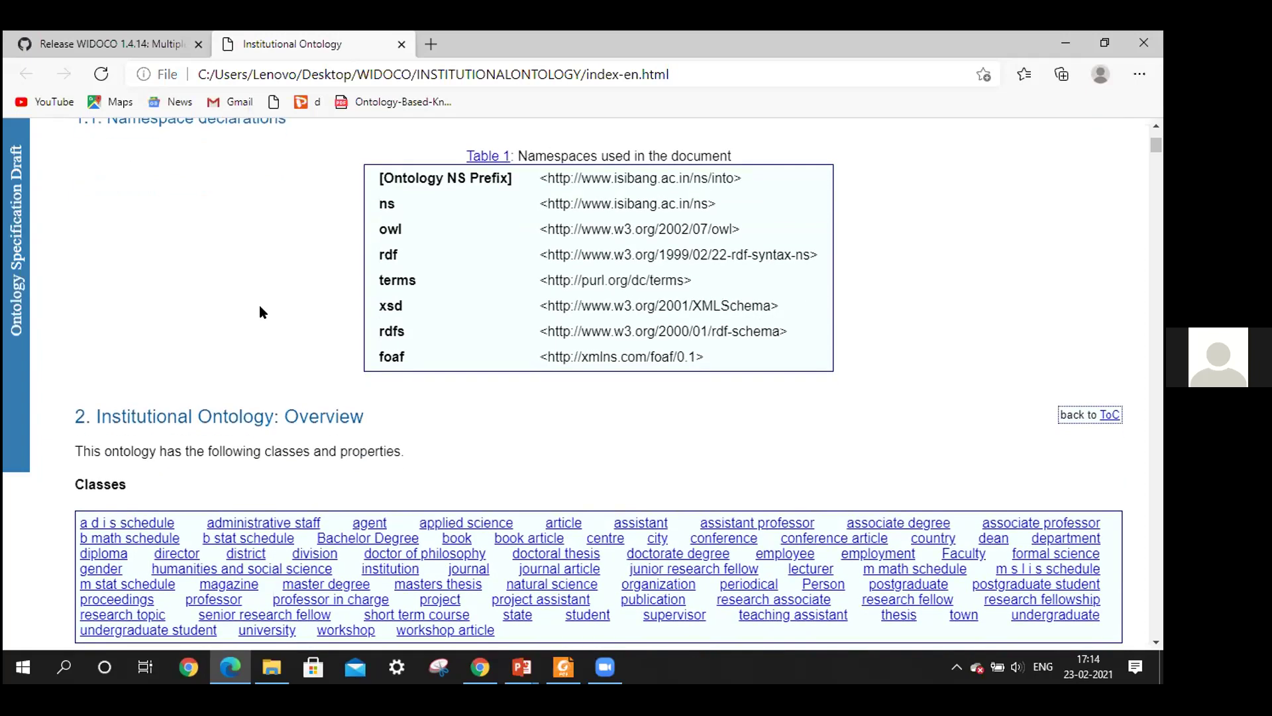
{"action": "scroll", "coordinate": [260, 306], "scroll_direction": "down", "scroll_amount": 1}
{"action": "scroll", "coordinate": [259, 306], "scroll_direction": "down", "scroll_amount": 1}
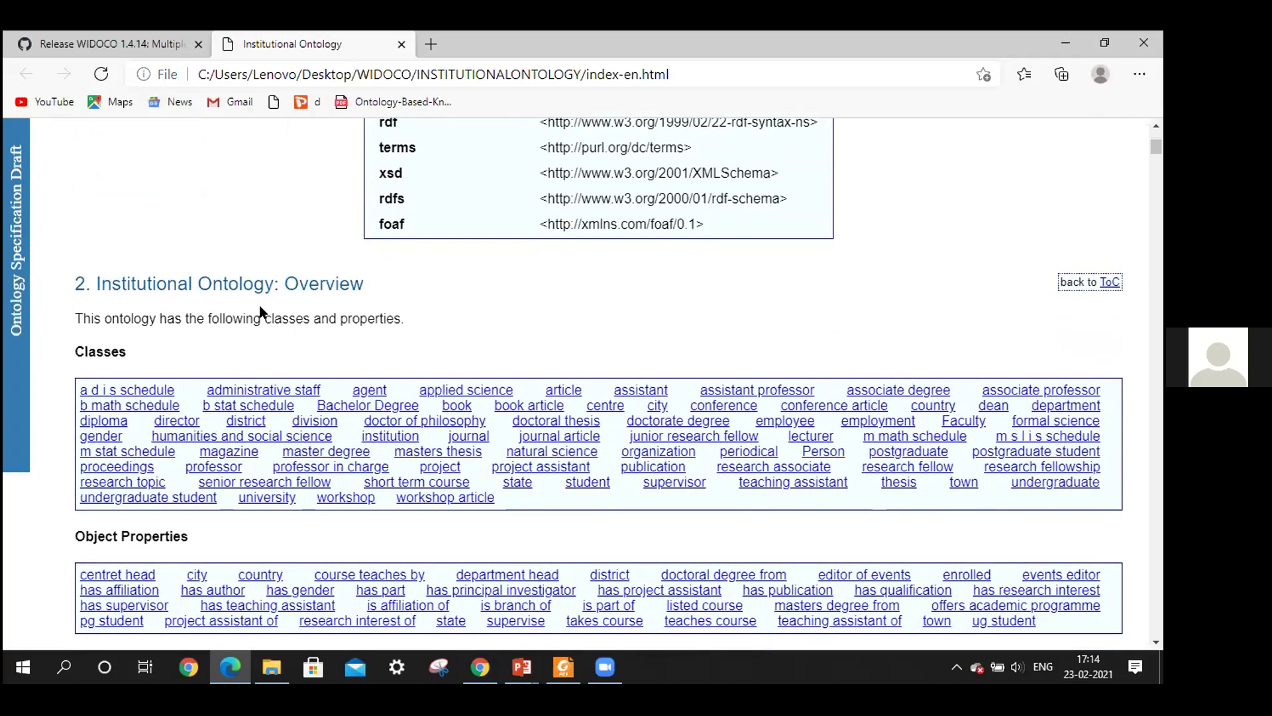
{"action": "scroll", "coordinate": [259, 311], "scroll_direction": "down", "scroll_amount": 1}
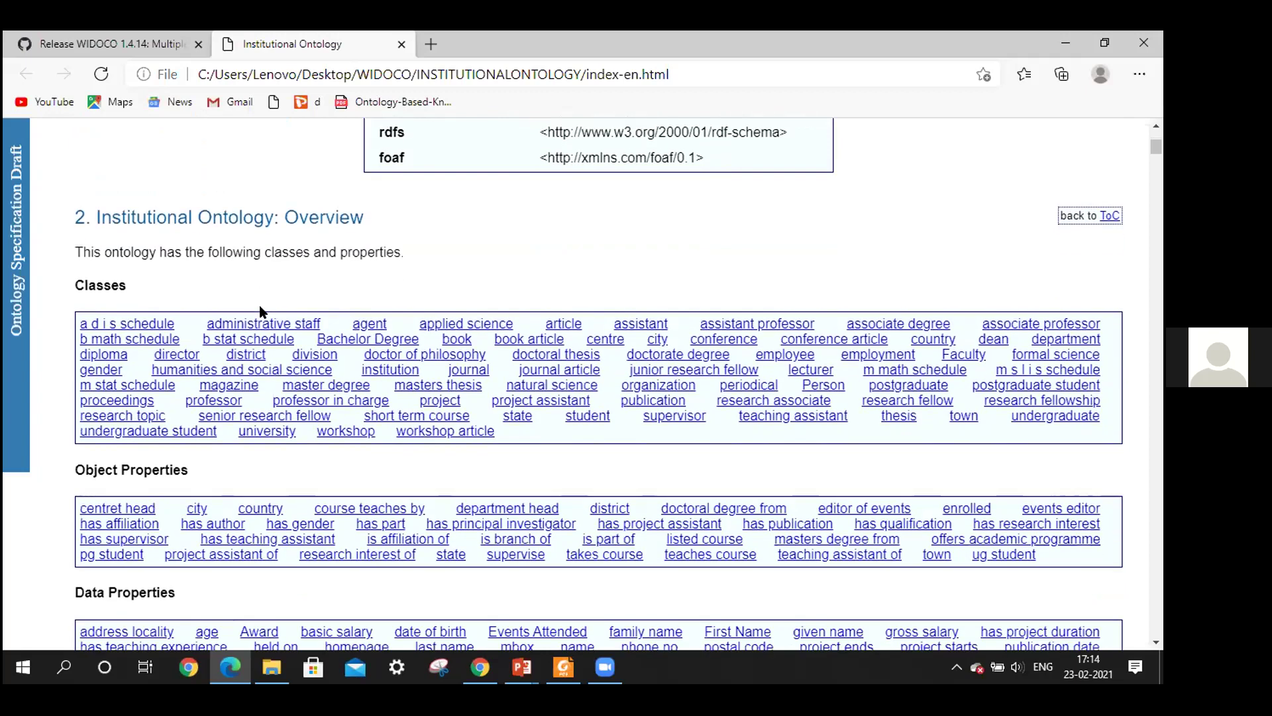
{"action": "scroll", "coordinate": [260, 311], "scroll_direction": "down", "scroll_amount": 1}
{"action": "scroll", "coordinate": [262, 311], "scroll_direction": "down", "scroll_amount": 1}
{"action": "scroll", "coordinate": [262, 312], "scroll_direction": "down", "scroll_amount": 4}
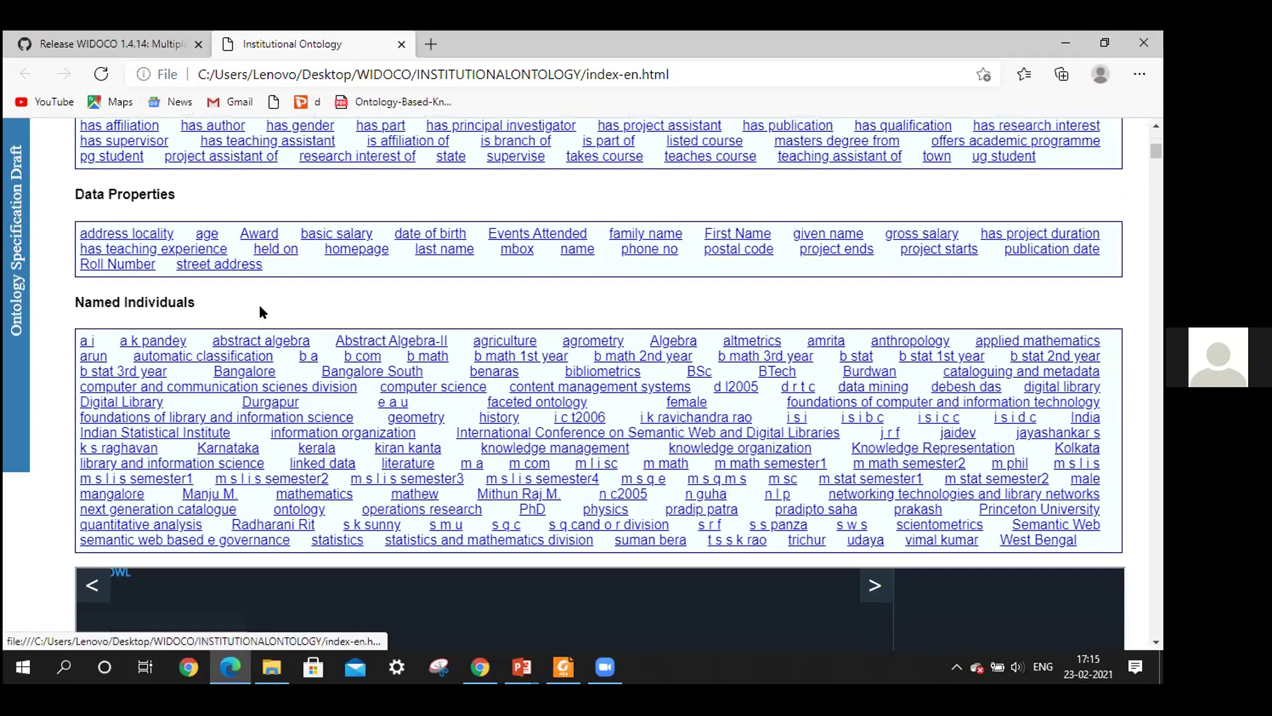
- Examine the embedded WebVOWL visualization and the description section that follows it
{"action": "scroll", "coordinate": [260, 312], "scroll_direction": "down", "scroll_amount": 5}
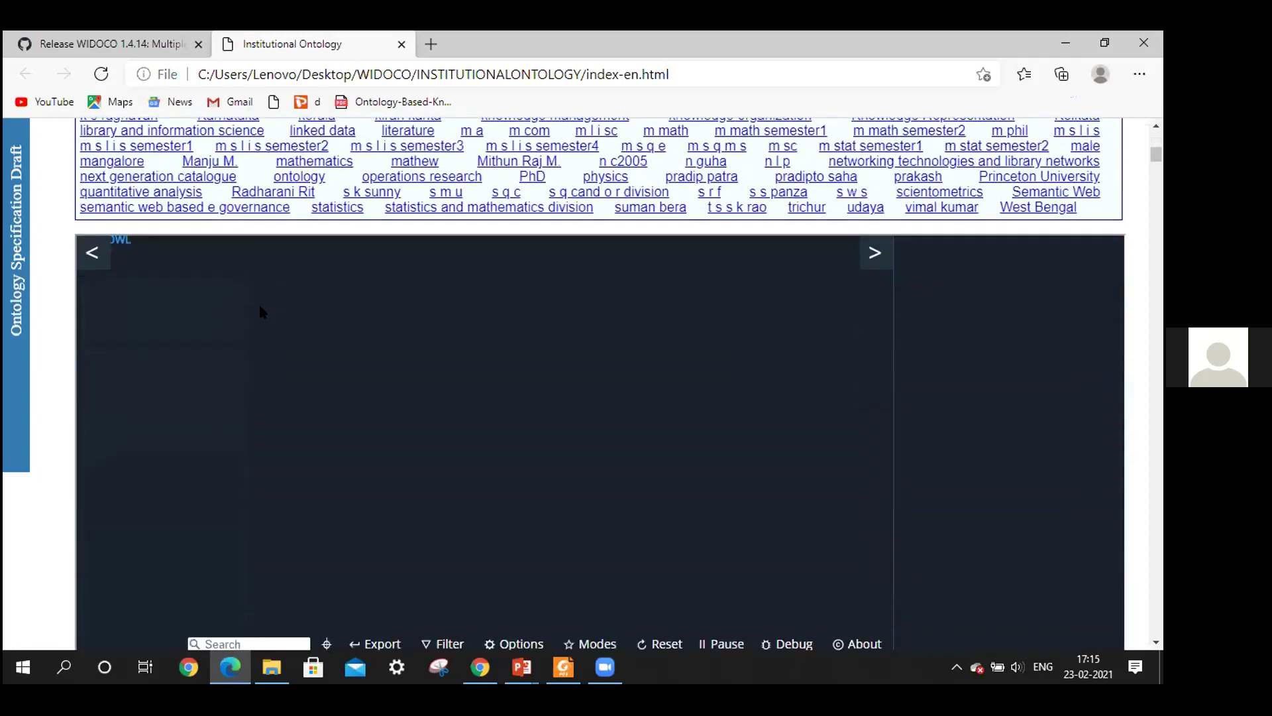
{"action": "scroll", "coordinate": [259, 312], "scroll_direction": "down", "scroll_amount": 1}
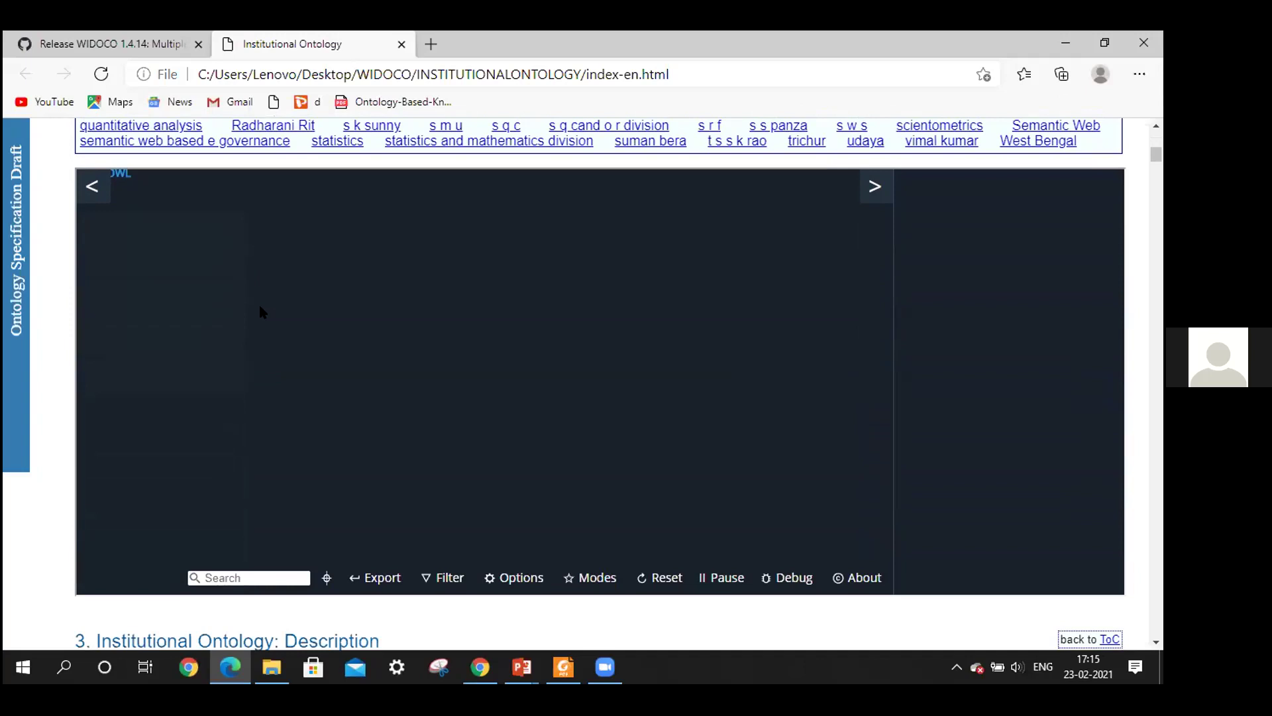
{"action": "scroll", "coordinate": [260, 312], "scroll_direction": "down", "scroll_amount": 1}
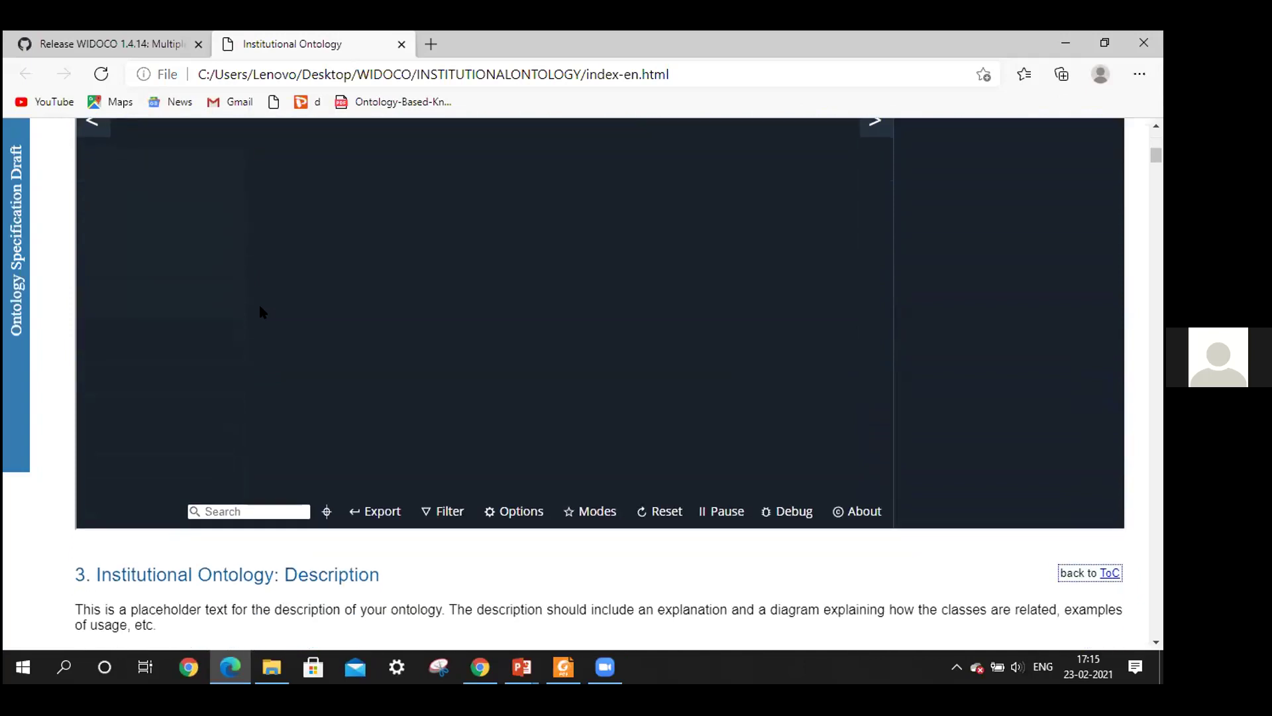
{"action": "scroll", "coordinate": [260, 311], "scroll_direction": "up", "scroll_amount": 1}
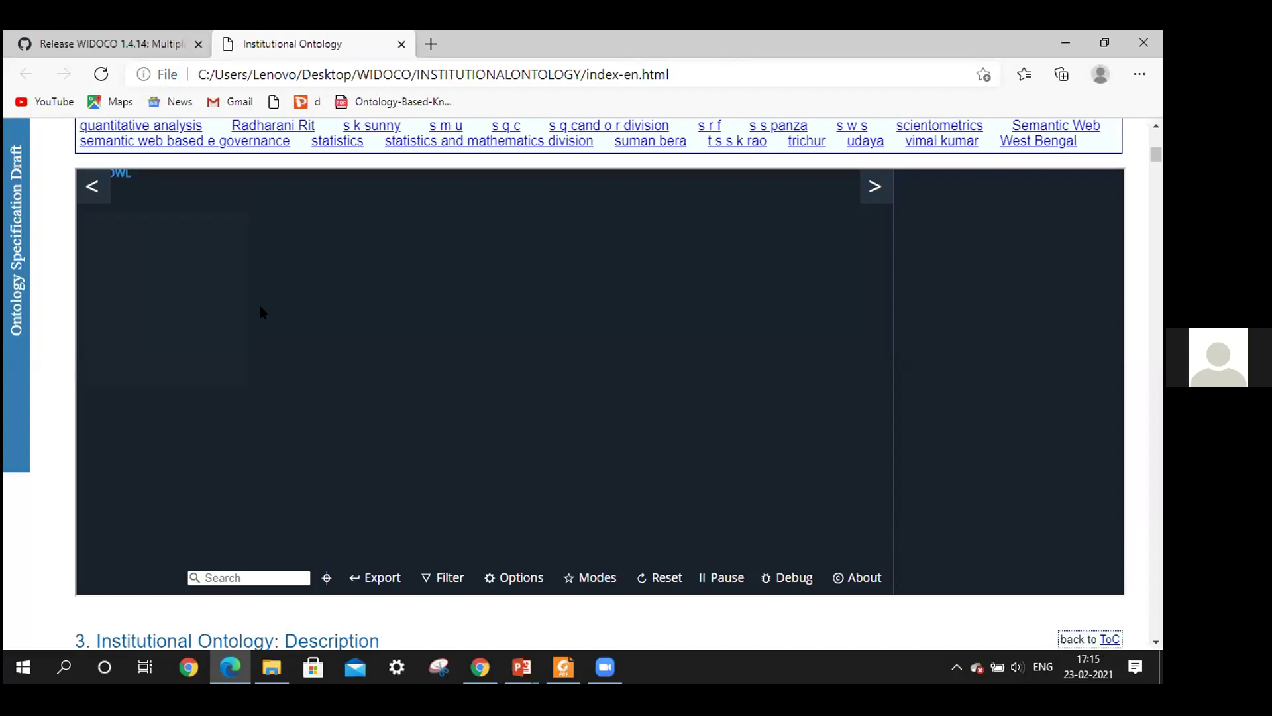
{"action": "scroll", "coordinate": [259, 308], "scroll_direction": "down", "scroll_amount": 1}
{"action": "scroll", "coordinate": [260, 308], "scroll_direction": "up", "scroll_amount": 1}
- Browse the class cross-reference entries, view the city object property's details through its overview link, and return to the overview lists
{"action": "left_click_drag", "start_coordinate": [1148, 152], "coordinate": [1159, 221]}
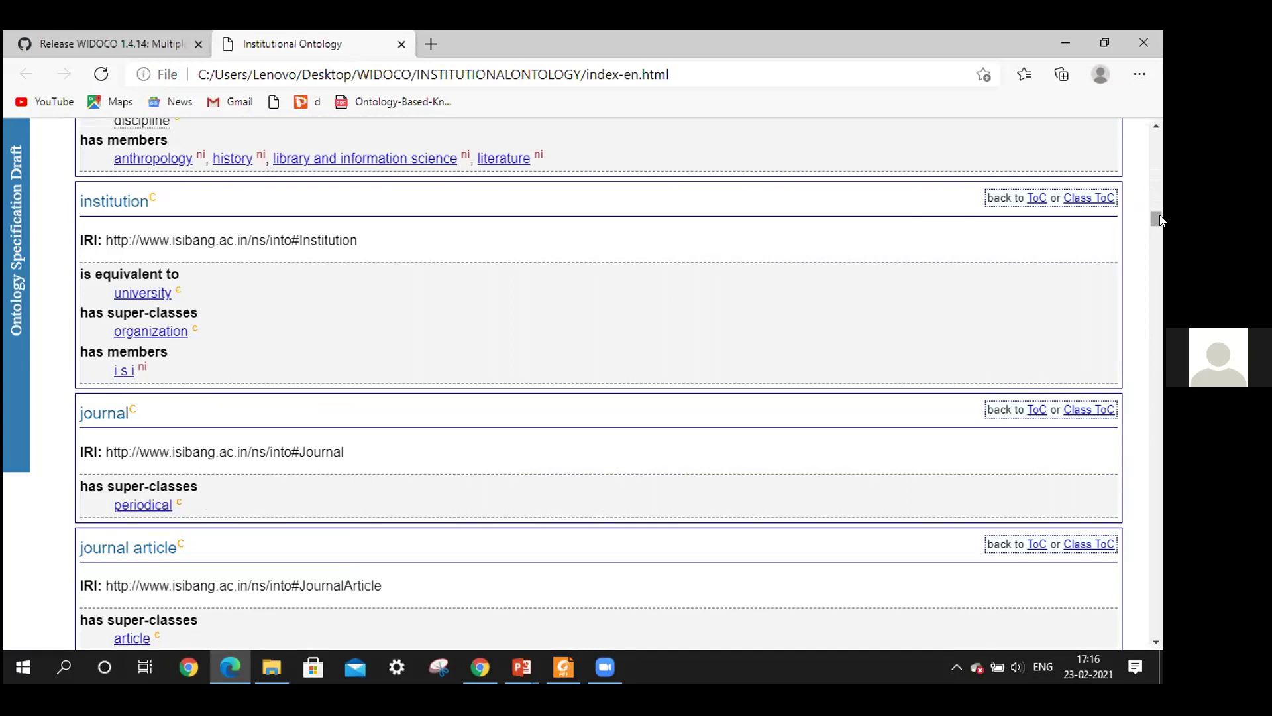
{"action": "left_click_drag", "start_coordinate": [1158, 218], "coordinate": [1159, 186]}
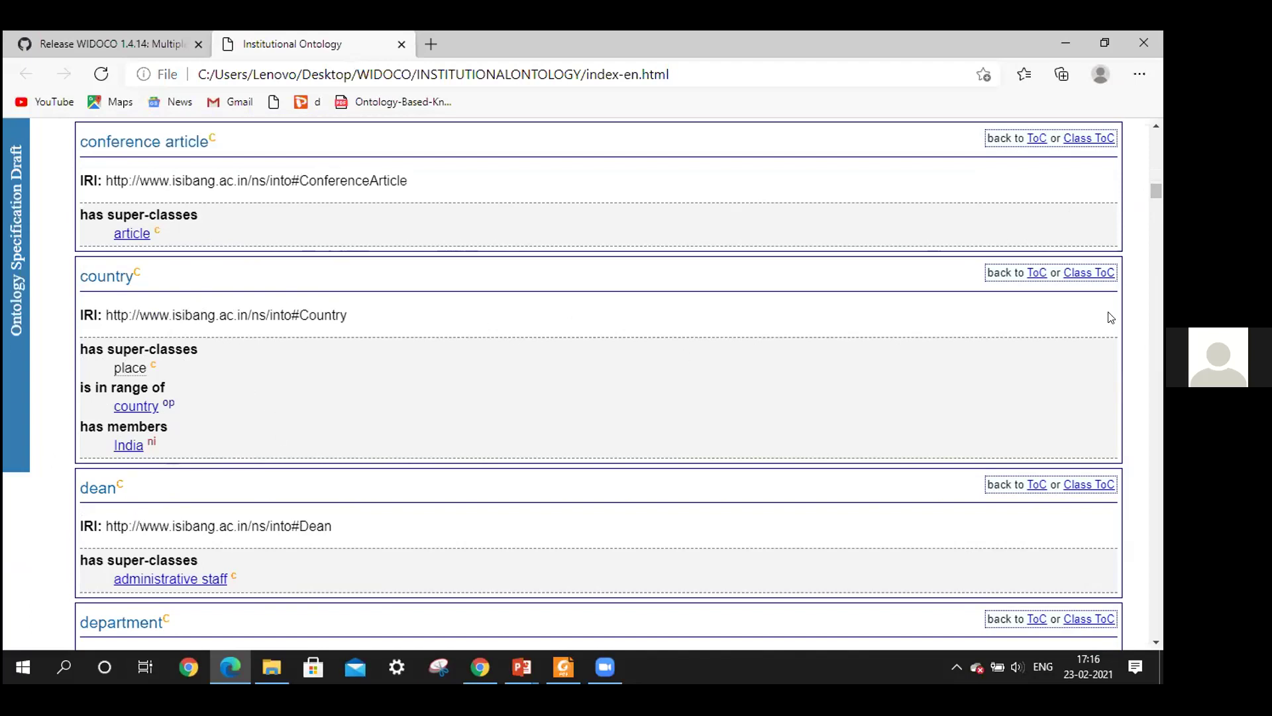
{"action": "left_click_drag", "start_coordinate": [1159, 189], "coordinate": [1160, 147]}
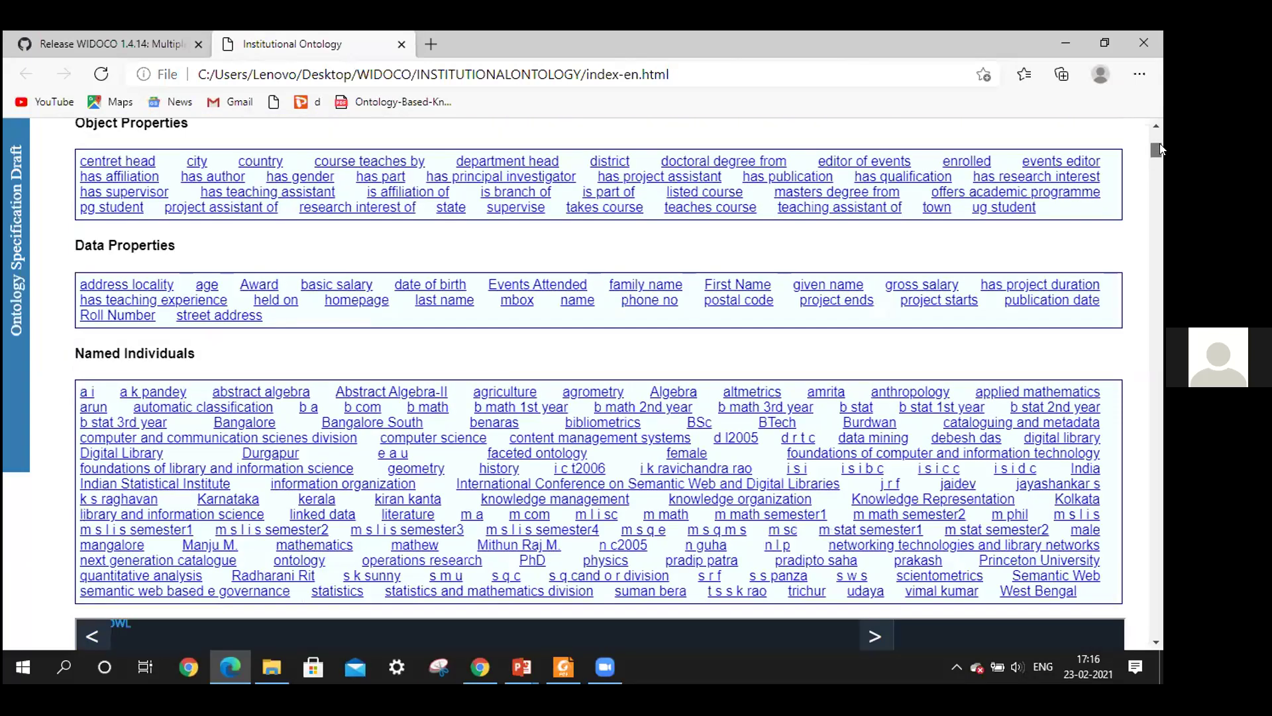
{"action": "left_click", "coordinate": [196, 162]}
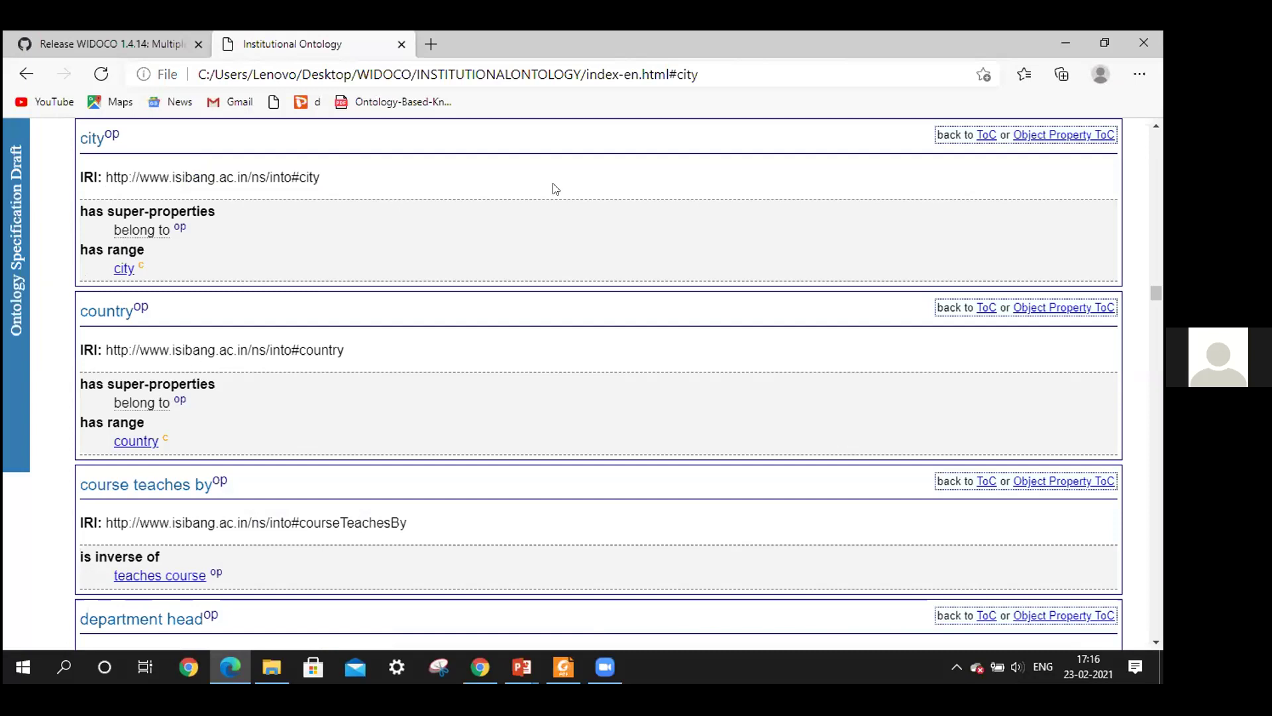
{"action": "left_click_drag", "start_coordinate": [1152, 292], "coordinate": [1159, 153]}
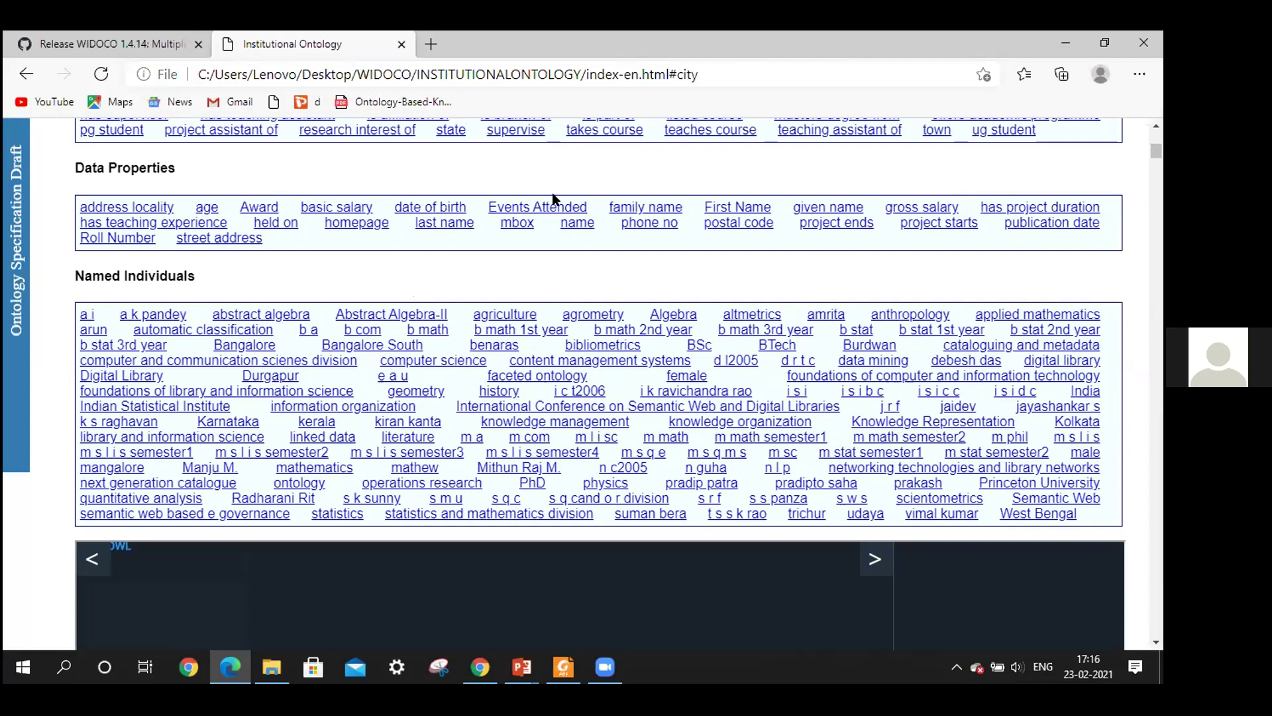
- View the date of birth data property's details through its overview link, then return to the table of contents and the metadata header
{"action": "left_click", "coordinate": [404, 209]}
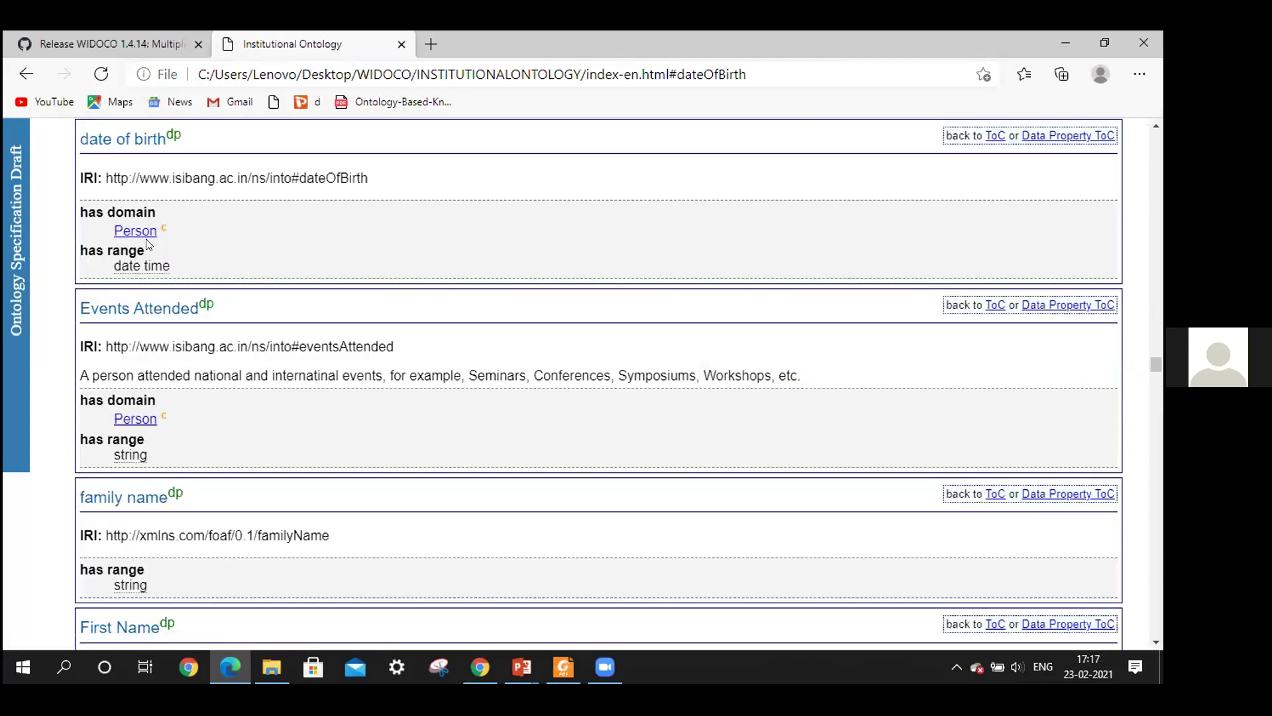
{"action": "mouse_move", "coordinate": [151, 265]}
{"action": "left_click", "coordinate": [993, 306]}
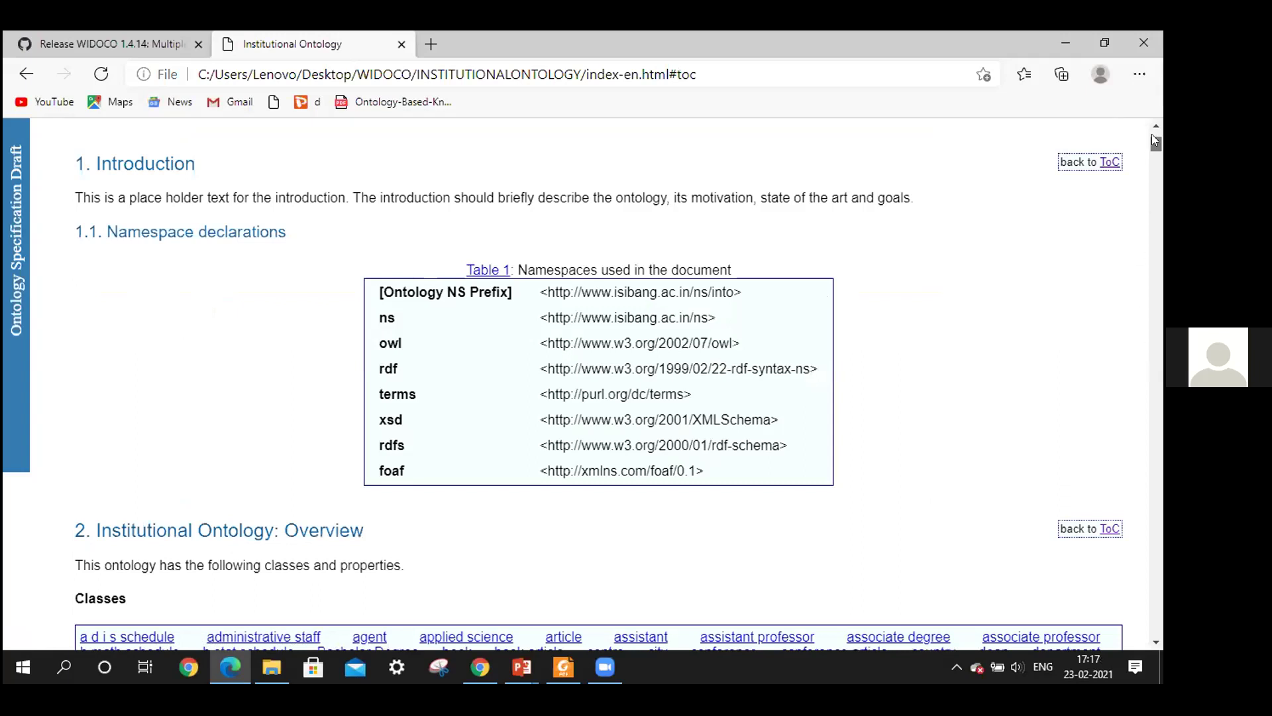
{"action": "scroll", "coordinate": [1151, 134], "scroll_direction": "up", "scroll_amount": 3}
{"action": "scroll", "coordinate": [1153, 138], "scroll_direction": "up", "scroll_amount": 1}
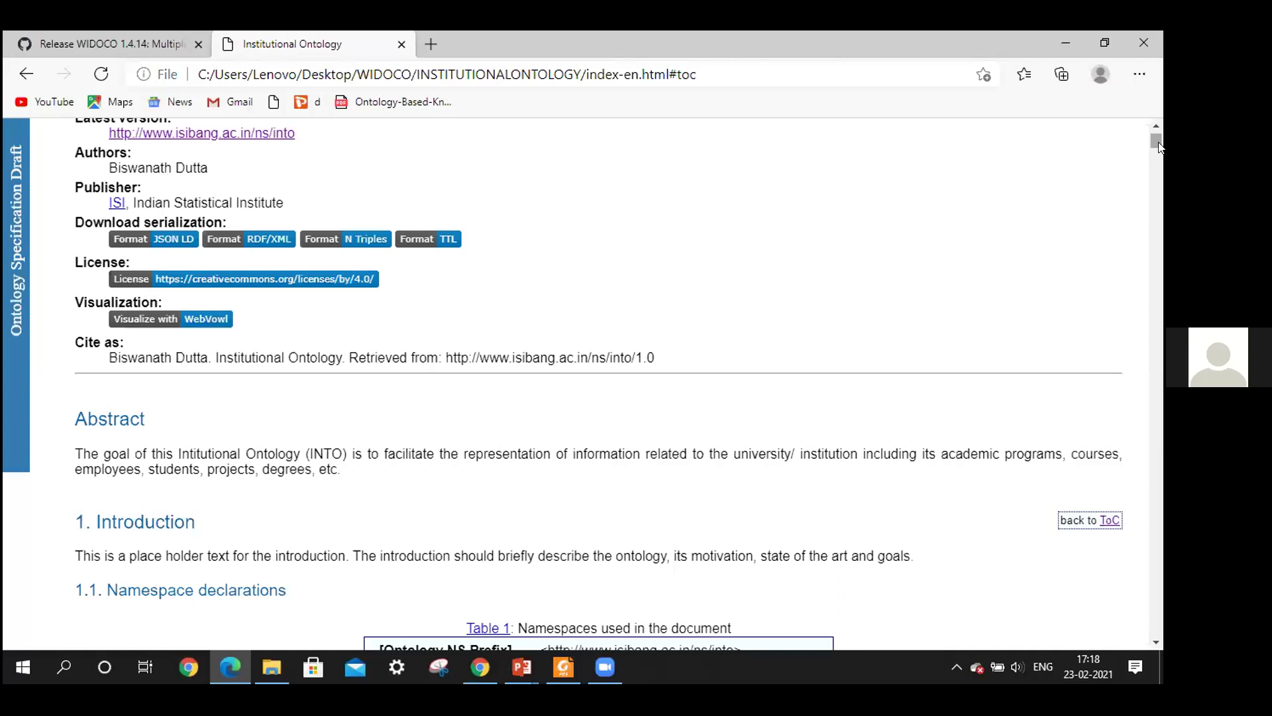
- Find the city class in the cross-reference section and follow its member Bangalore to the named individual's entry
{"action": "left_click_drag", "start_coordinate": [1158, 146], "coordinate": [1160, 190]}
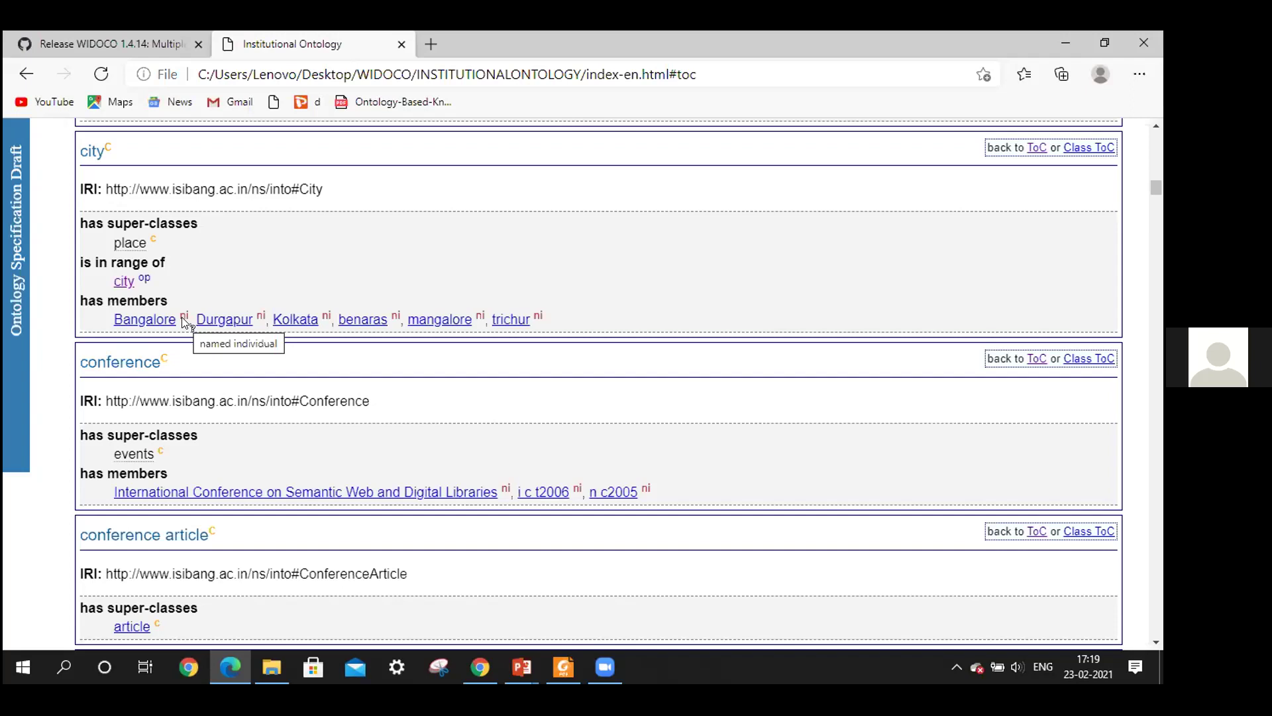
{"action": "left_click", "coordinate": [157, 322]}
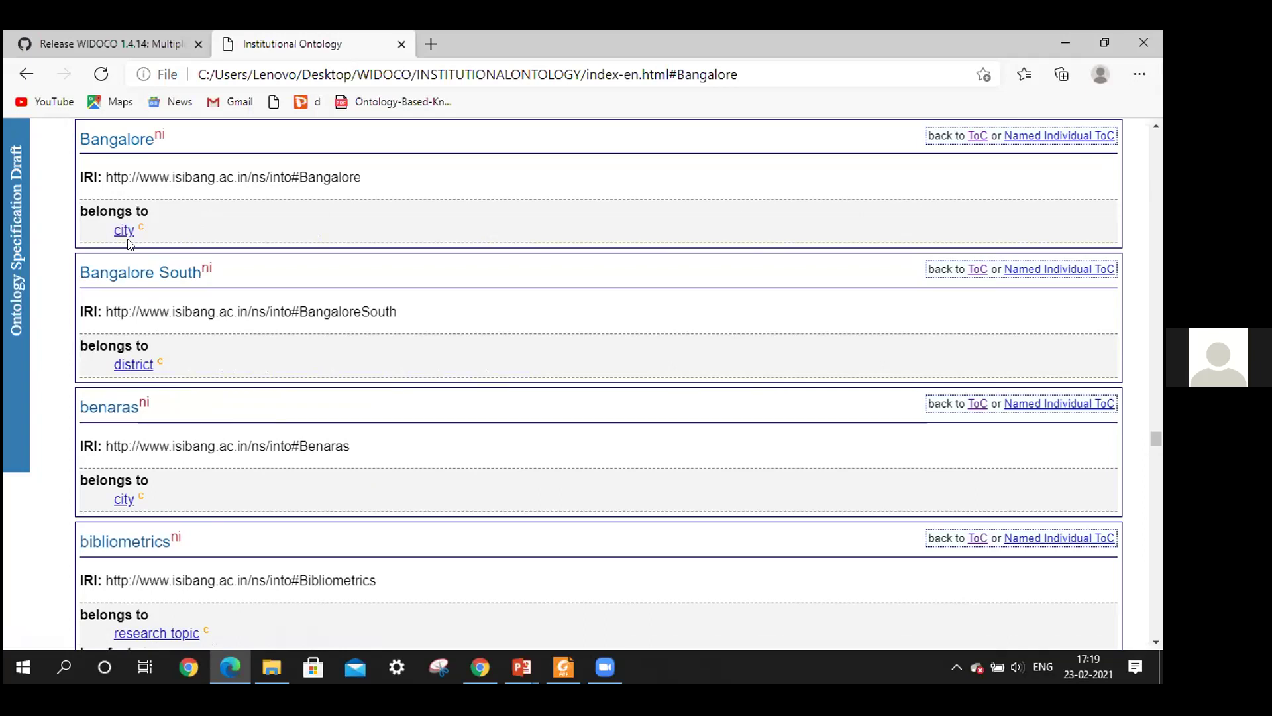
{"action": "mouse_move", "coordinate": [141, 228]}
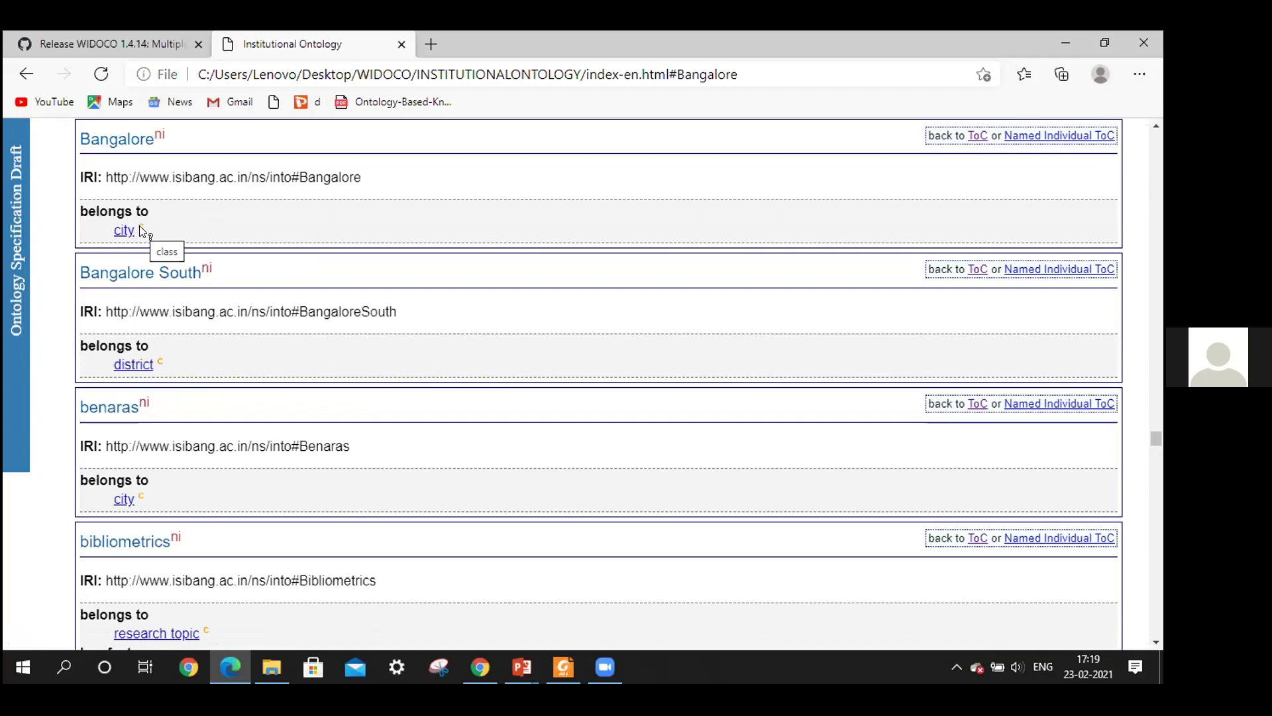
{"action": "mouse_move", "coordinate": [159, 136]}
- Examine the named individual entries after Bangalore, especially the associate professor's object and data property facts and the two digital library entries
{"action": "left_click_drag", "start_coordinate": [1156, 440], "coordinate": [1152, 456]}
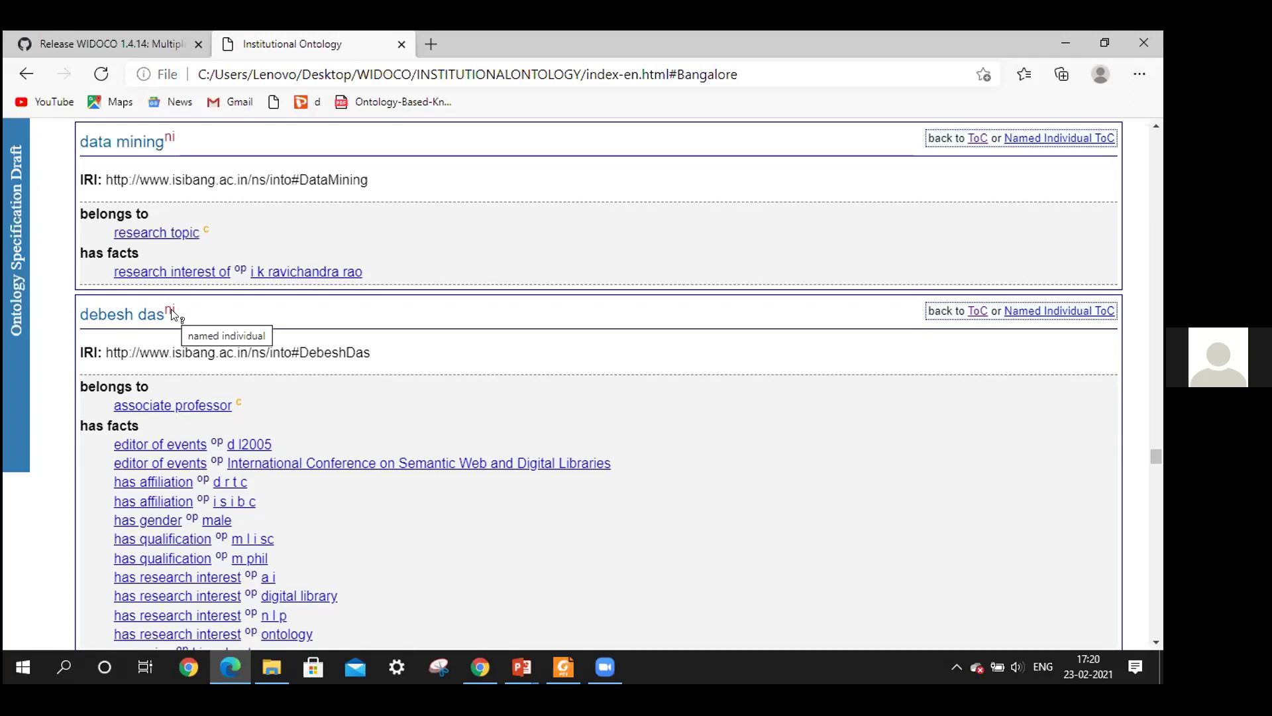
{"action": "scroll", "coordinate": [47, 392], "scroll_direction": "down", "scroll_amount": 1}
{"action": "scroll", "coordinate": [47, 393], "scroll_direction": "down", "scroll_amount": 2}
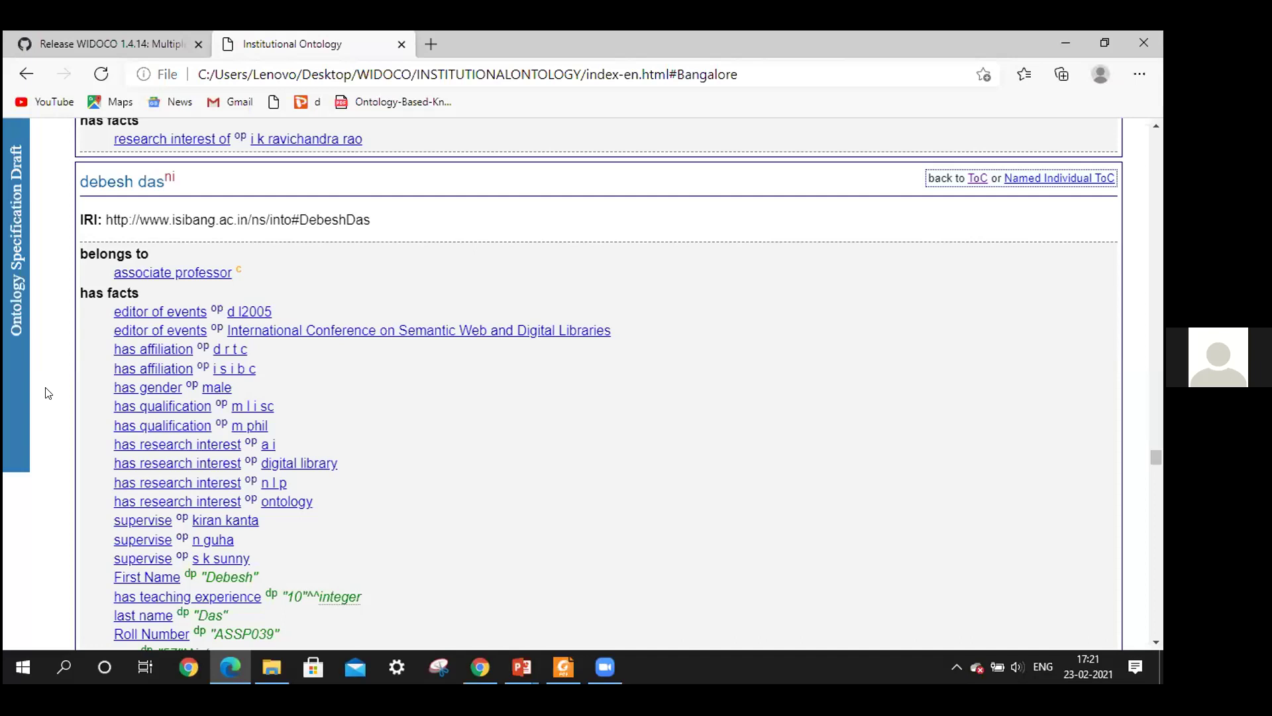
{"action": "scroll", "coordinate": [48, 393], "scroll_direction": "down", "scroll_amount": 6}
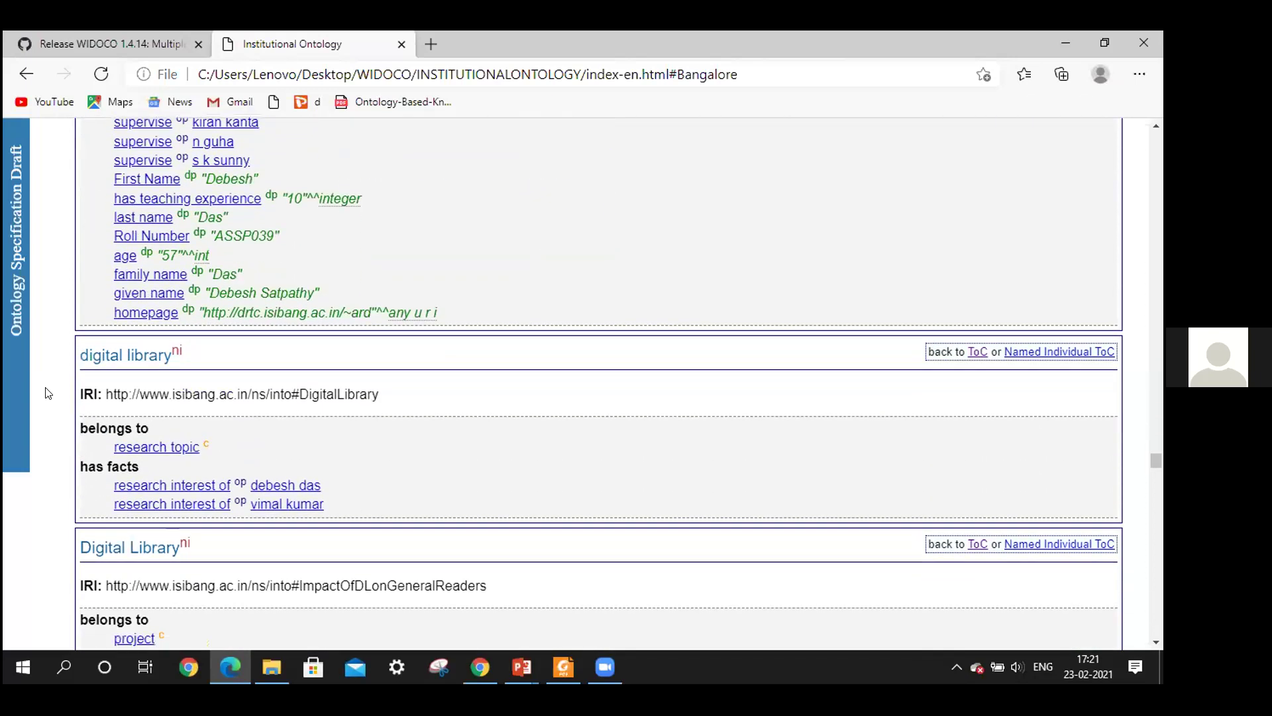
{"action": "scroll", "coordinate": [47, 393], "scroll_direction": "down", "scroll_amount": 1}
{"action": "scroll", "coordinate": [47, 393], "scroll_direction": "down", "scroll_amount": 1}
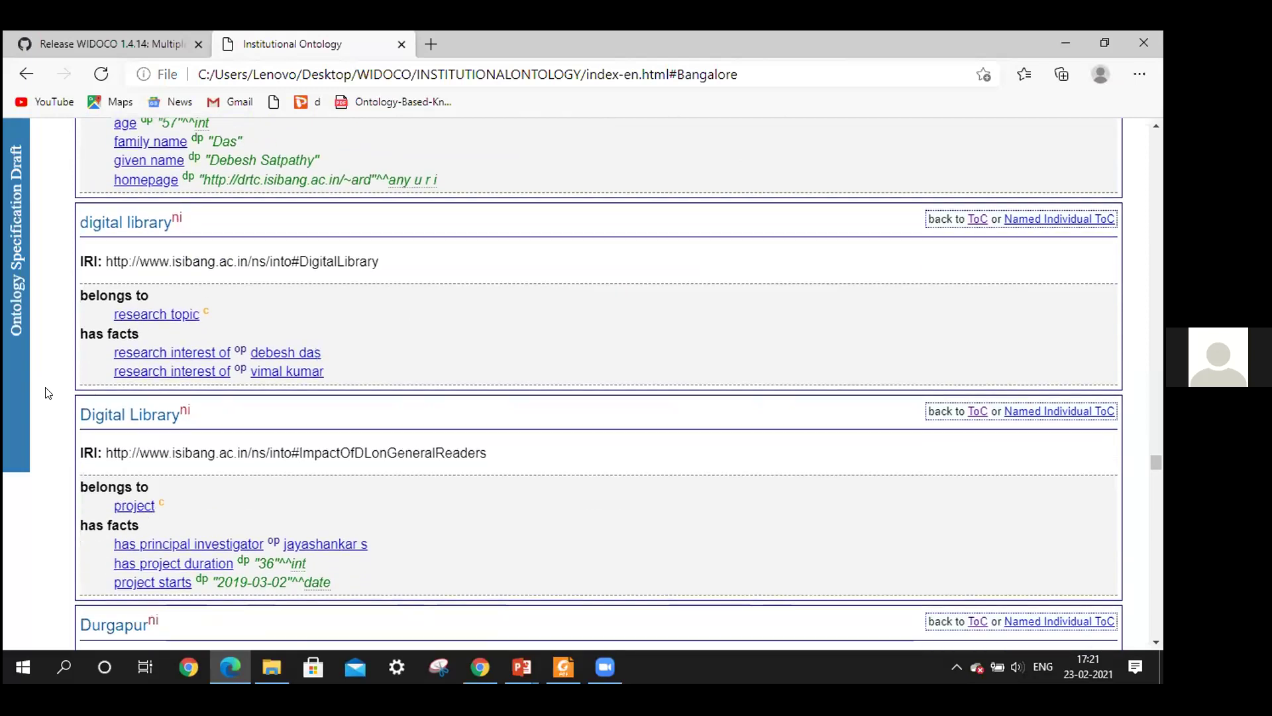
{"action": "scroll", "coordinate": [48, 393], "scroll_direction": "up", "scroll_amount": 4}
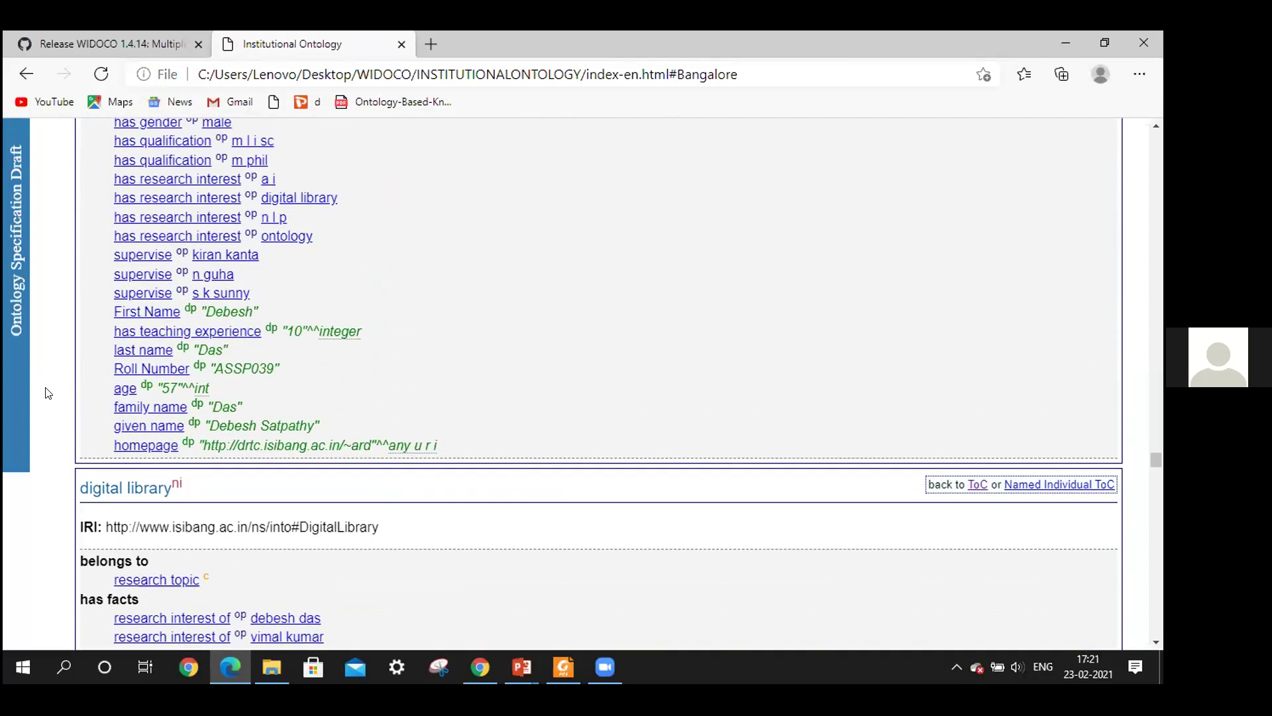
{"action": "scroll", "coordinate": [47, 393], "scroll_direction": "up", "scroll_amount": 2}
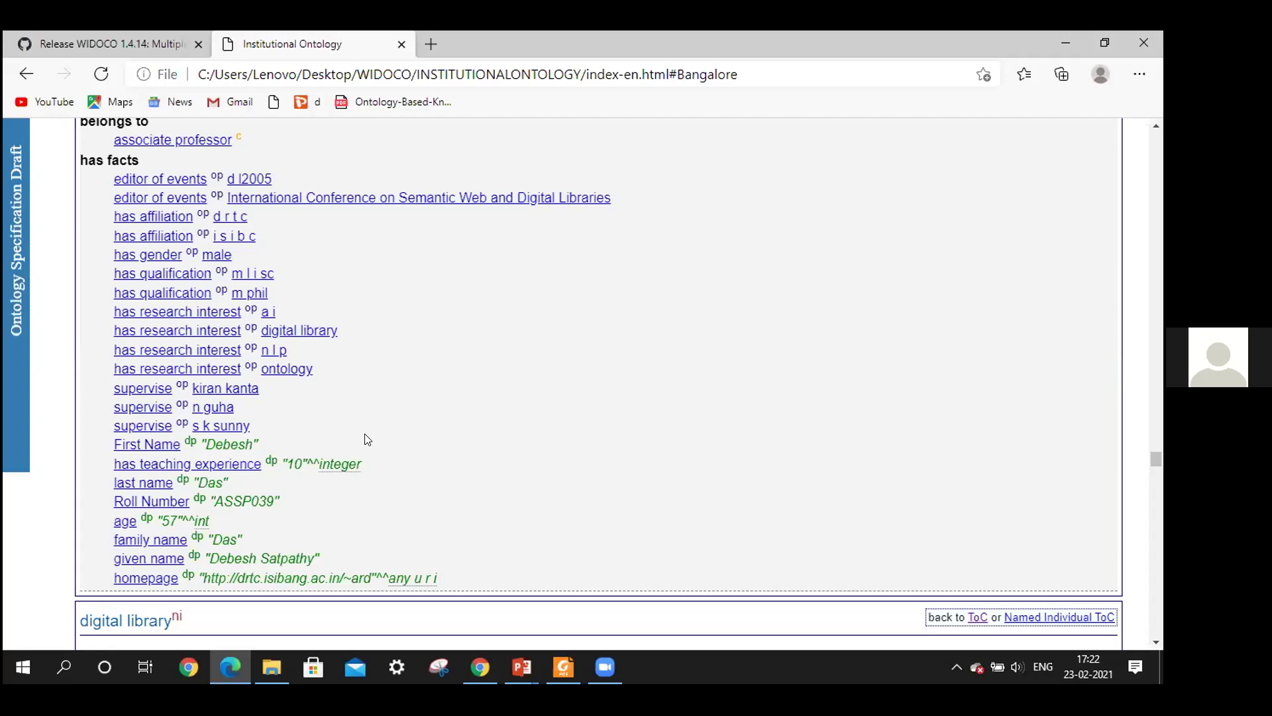
{"action": "scroll", "coordinate": [367, 439], "scroll_direction": "down", "scroll_amount": 1}
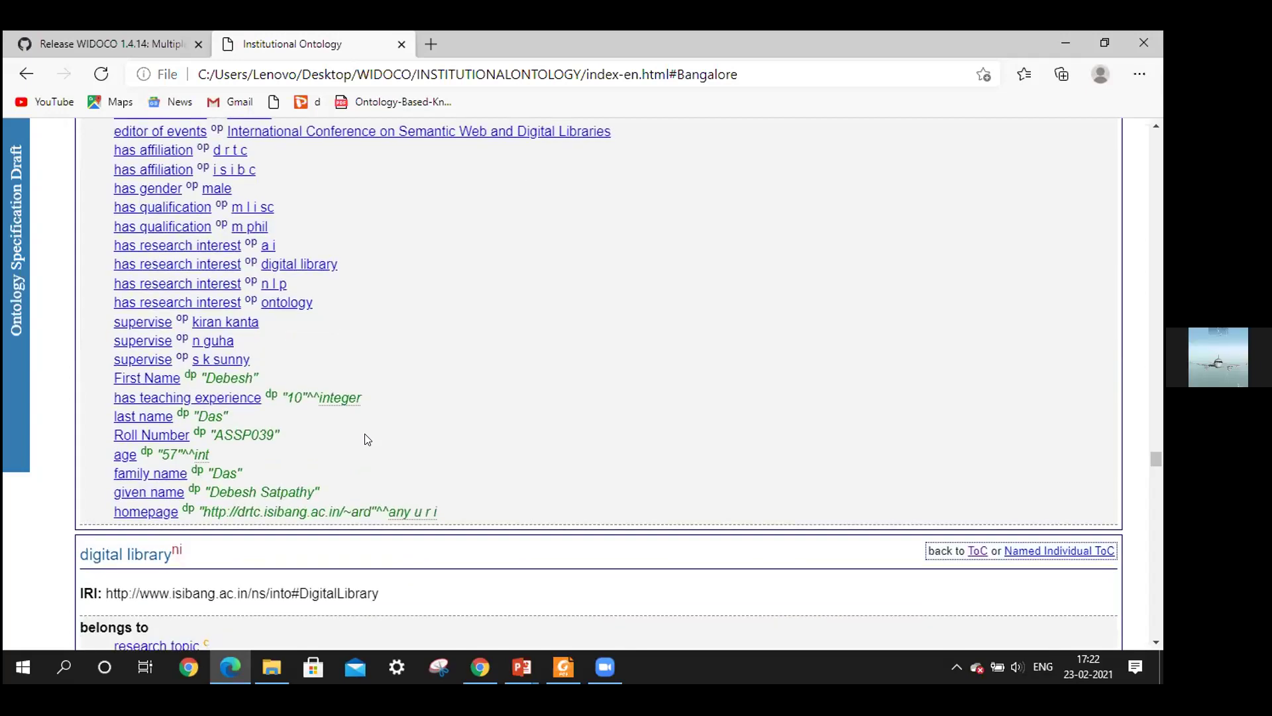
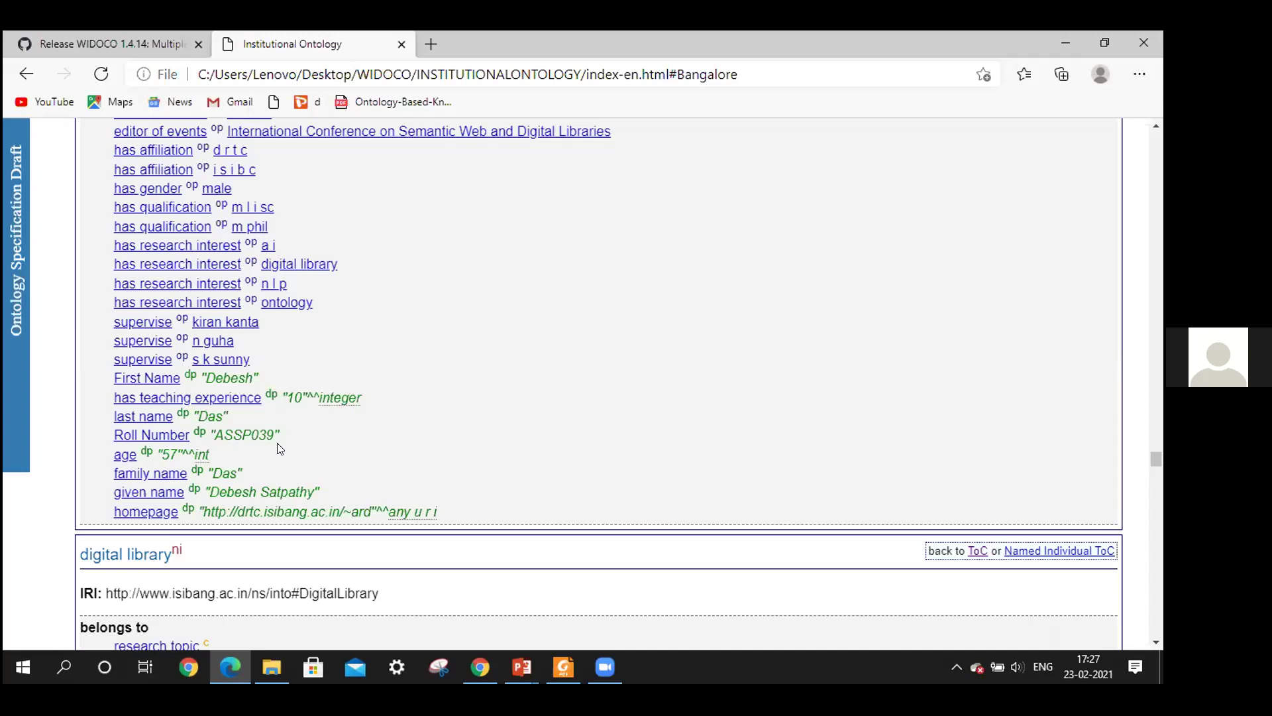
{"action": "mouse_move", "coordinate": [325, 392]}
{"action": "left_click_drag", "start_coordinate": [1154, 457], "coordinate": [1159, 566]}
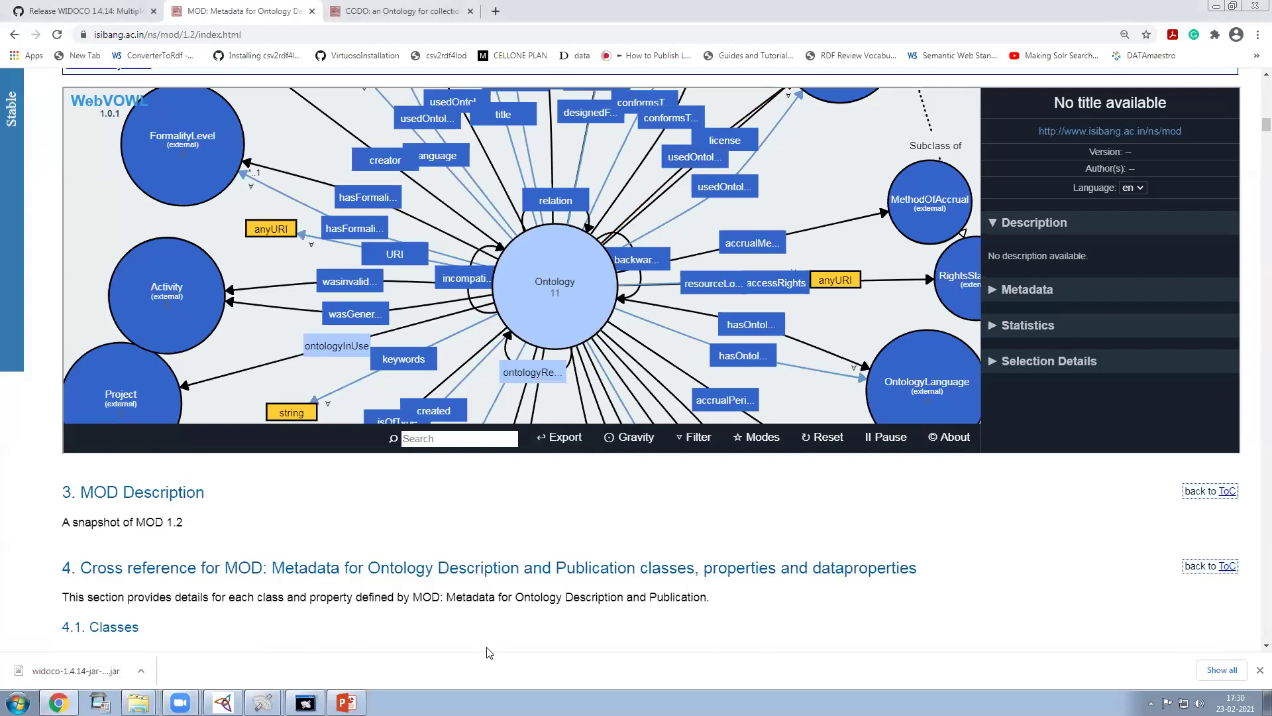
- Launch widoco-1.4.14-jar-with-dependencies from the Widoco folder on Local Disk (C:) in a new file explorer window
{"action": "mouse_move", "coordinate": [138, 702]}
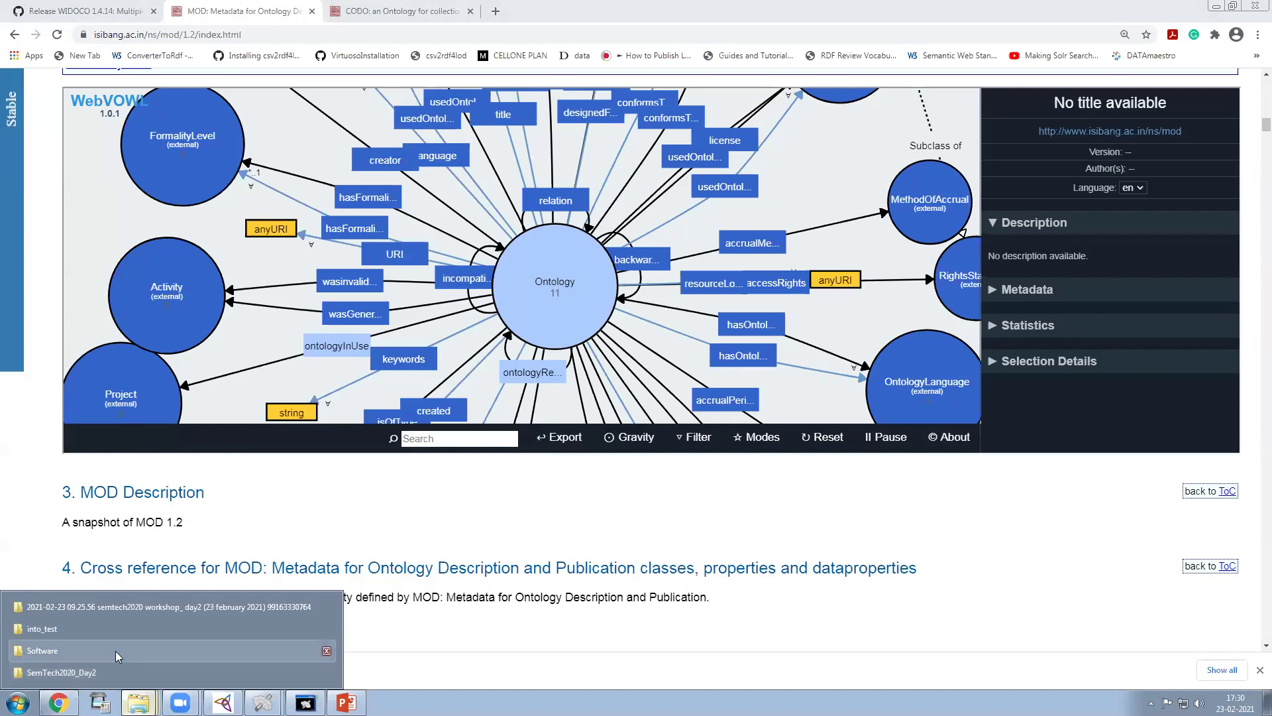
{"action": "right_click", "coordinate": [139, 696]}
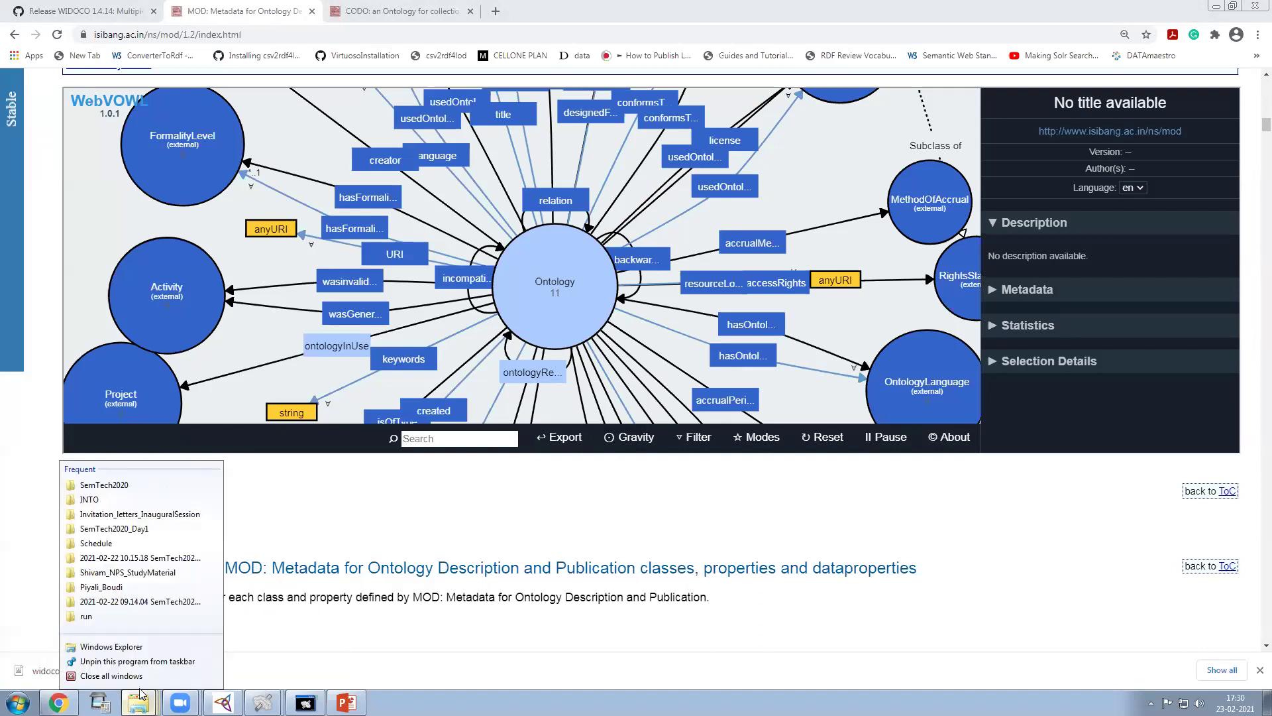
{"action": "left_click", "coordinate": [151, 648]}
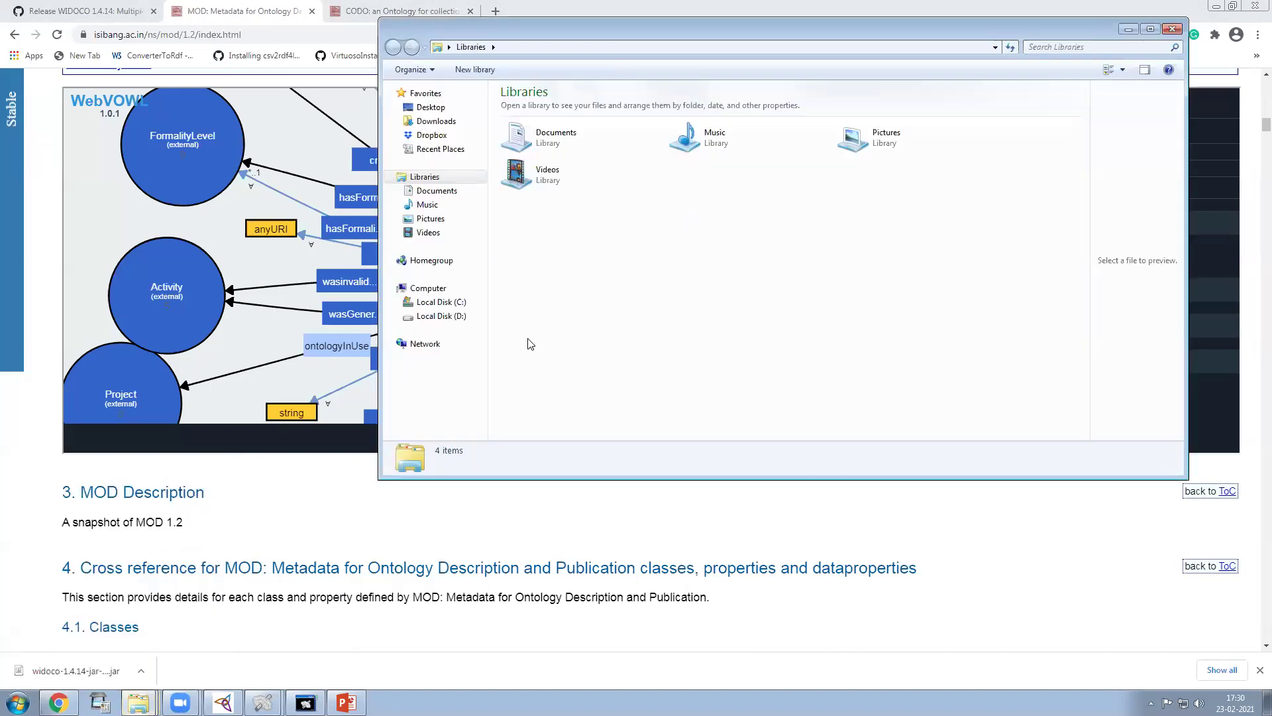
{"action": "left_click", "coordinate": [442, 316]}
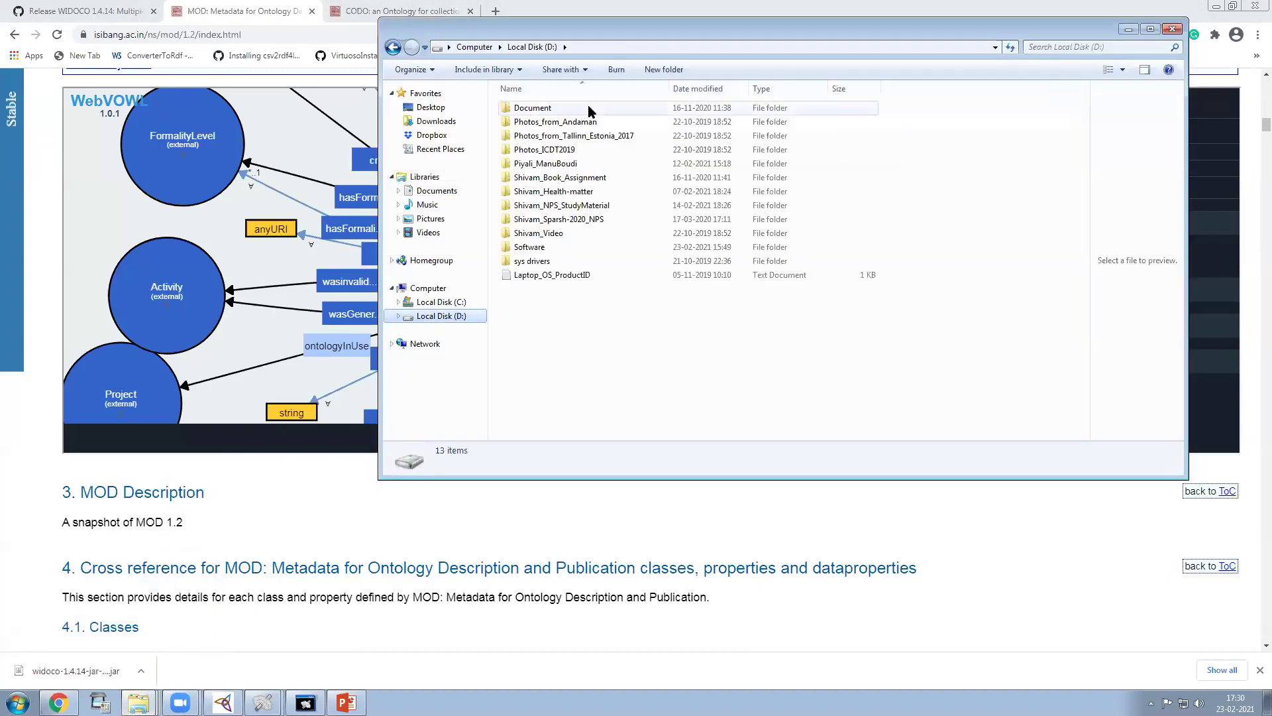
{"action": "left_click", "coordinate": [439, 303]}
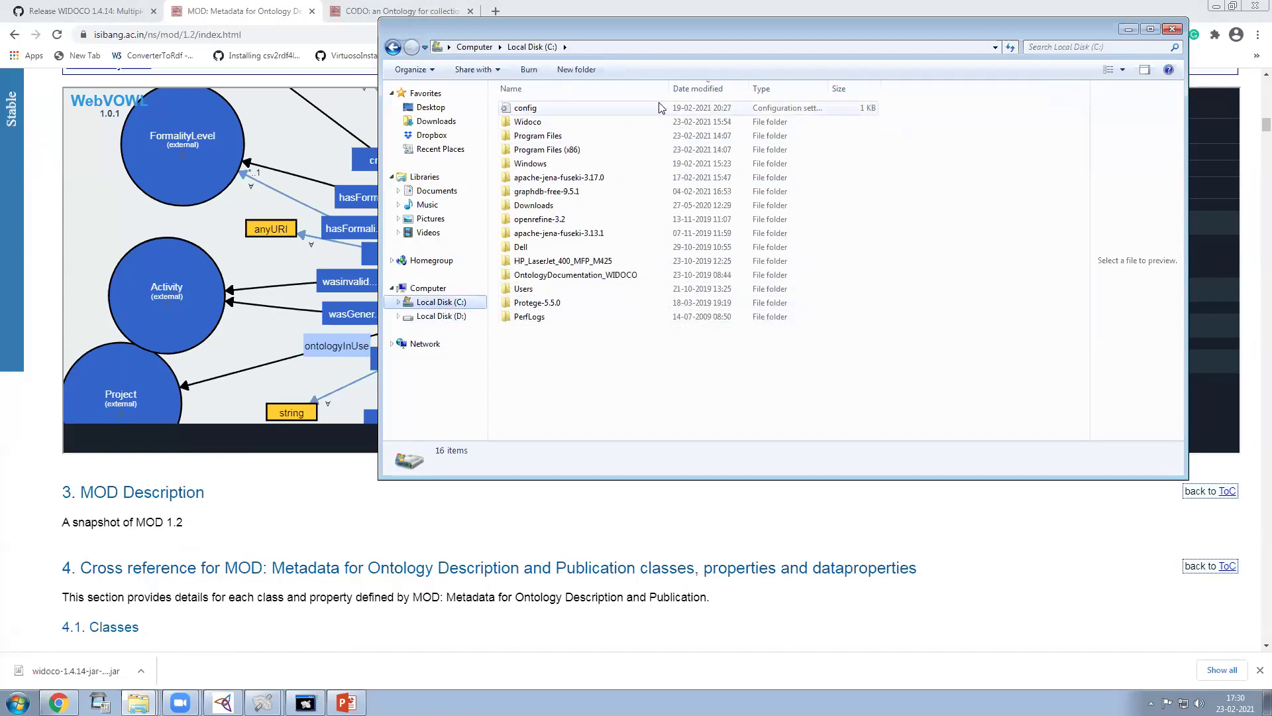
{"action": "double_click", "coordinate": [639, 122]}
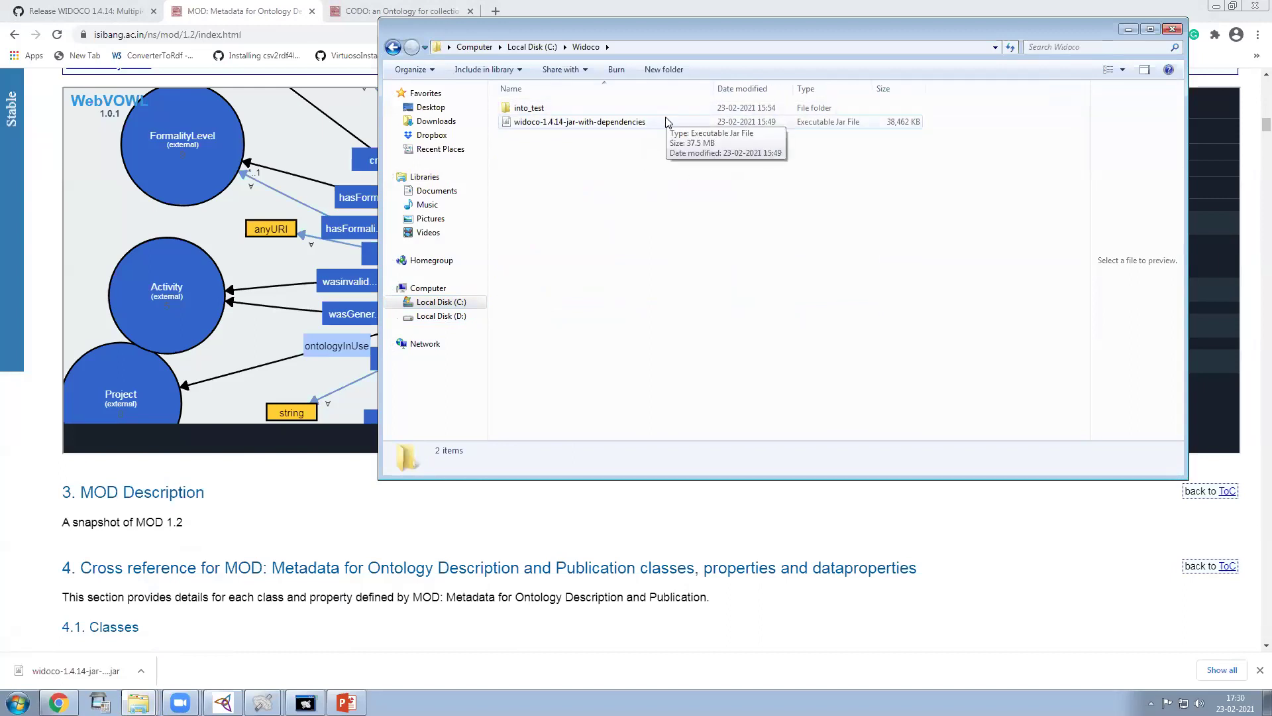
{"action": "double_click", "coordinate": [669, 121]}
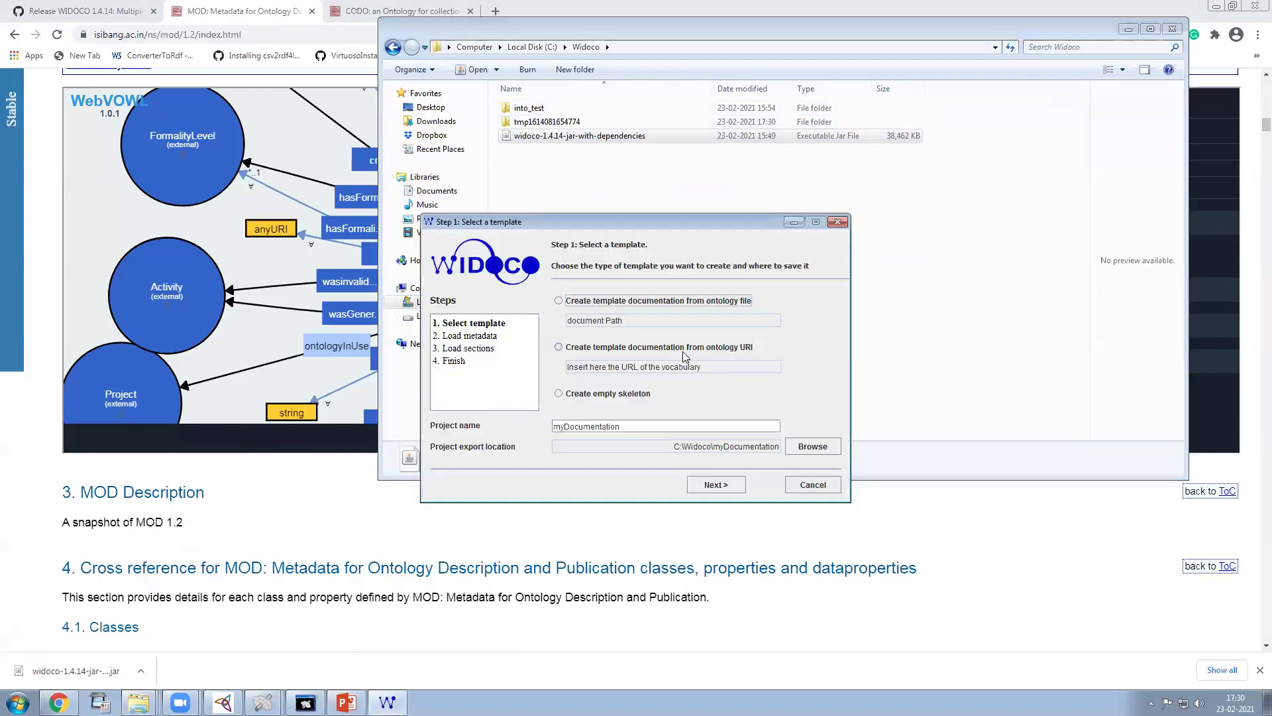
- Choose to create template documentation from an ontology file and browse to the Document\DRTC\Ontology folder on Local Disk (D:)
{"action": "left_click", "coordinate": [559, 301]}
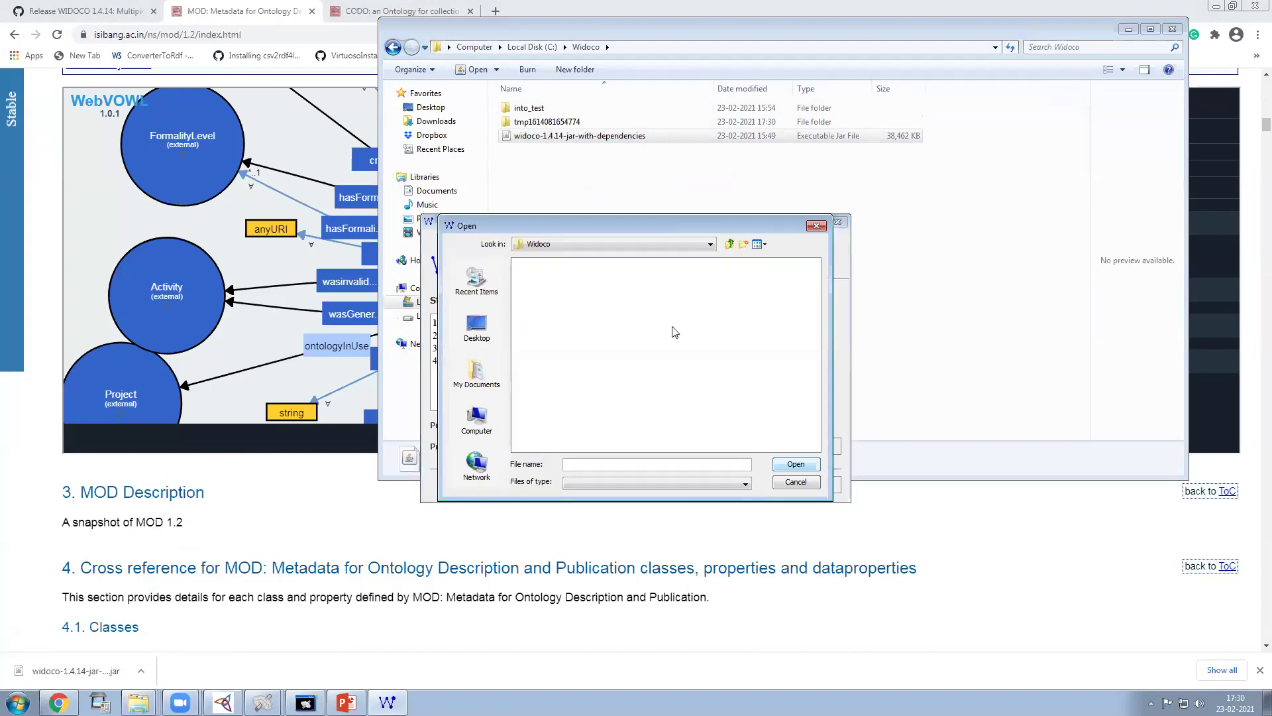
{"action": "left_click", "coordinate": [696, 246]}
{"action": "scroll", "coordinate": [666, 298], "scroll_direction": "down", "scroll_amount": 1}
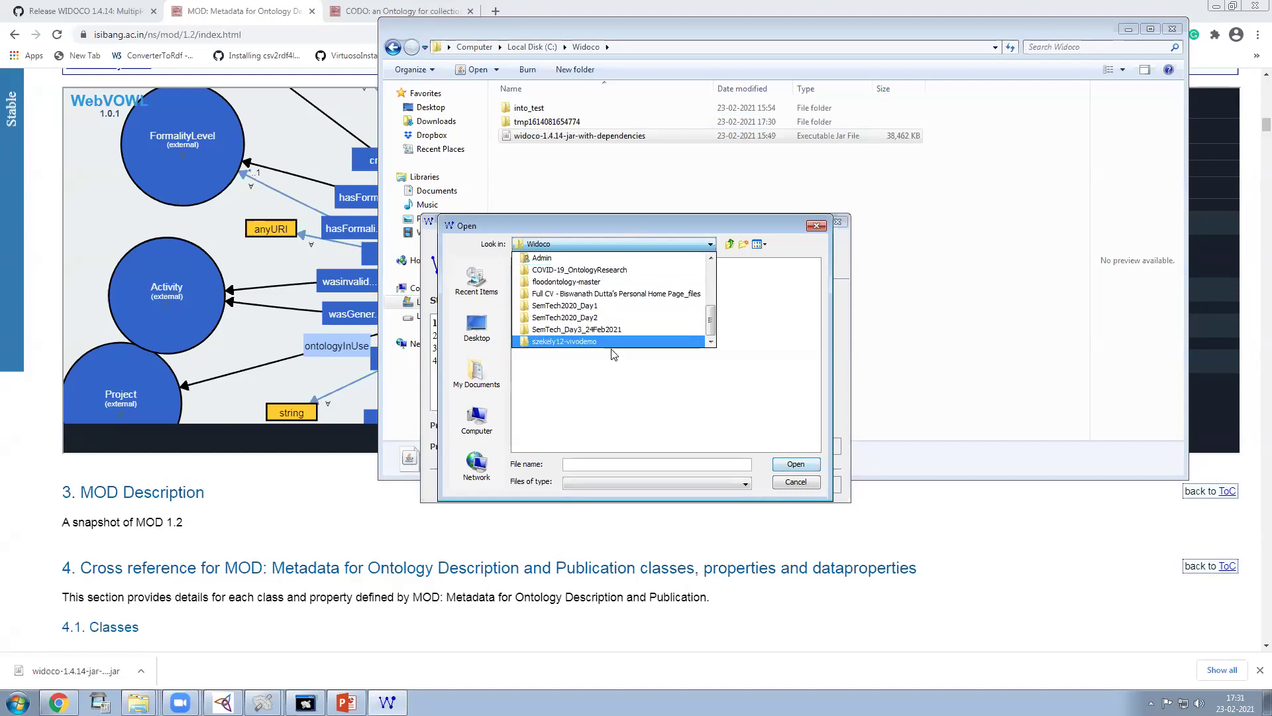
{"action": "scroll", "coordinate": [616, 299], "scroll_direction": "up", "scroll_amount": 2}
{"action": "scroll", "coordinate": [616, 298], "scroll_direction": "up", "scroll_amount": 3}
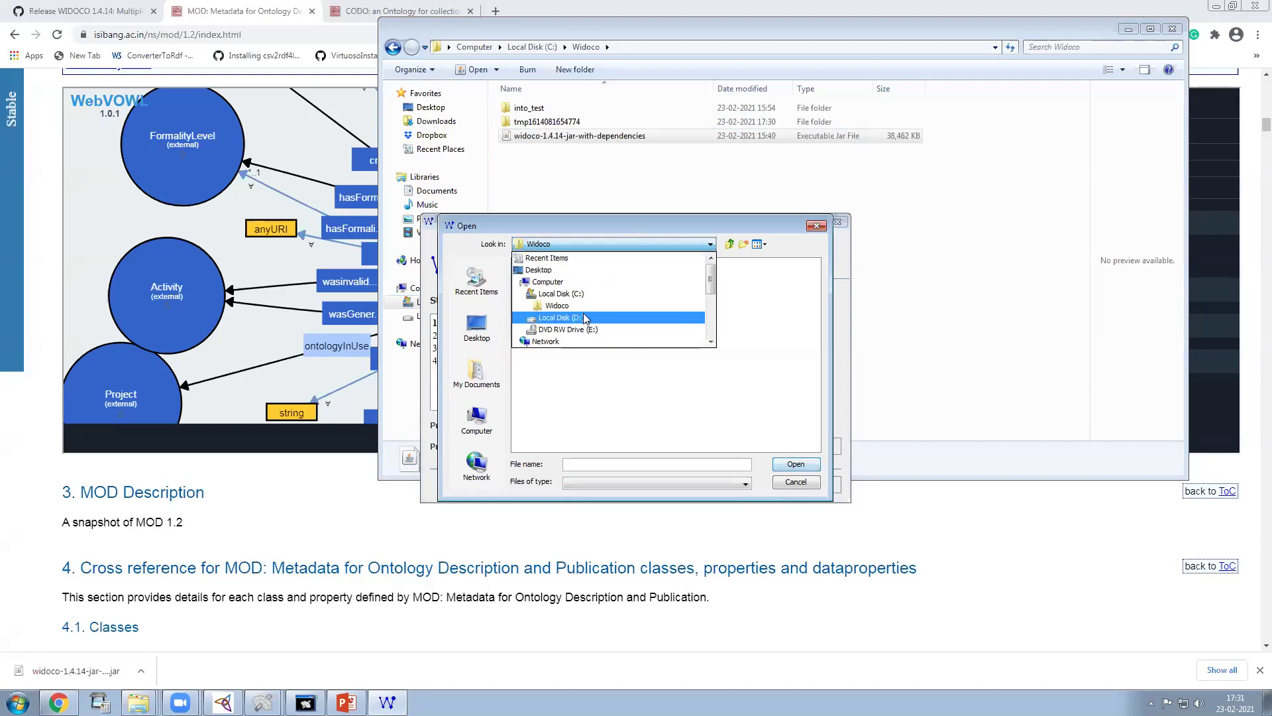
{"action": "left_click", "coordinate": [583, 314]}
{"action": "left_click", "coordinate": [522, 265]}
{"action": "double_click", "coordinate": [521, 265]}
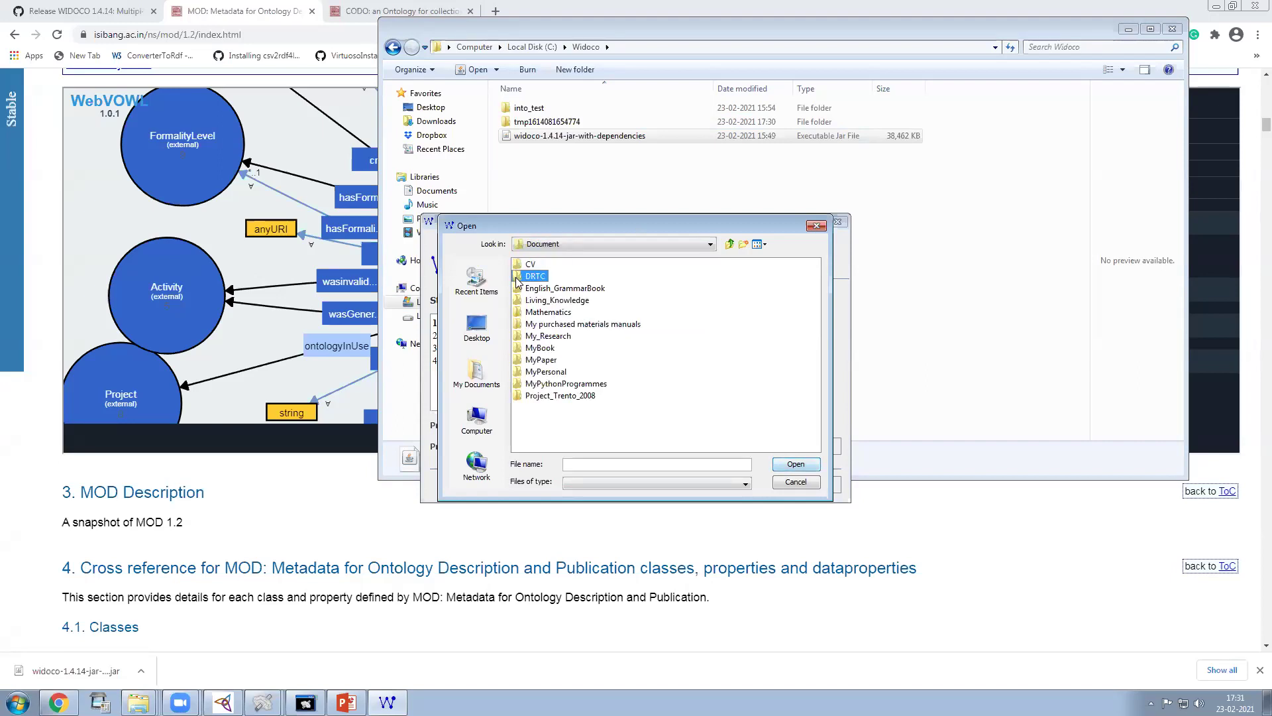
{"action": "double_click", "coordinate": [520, 278]}
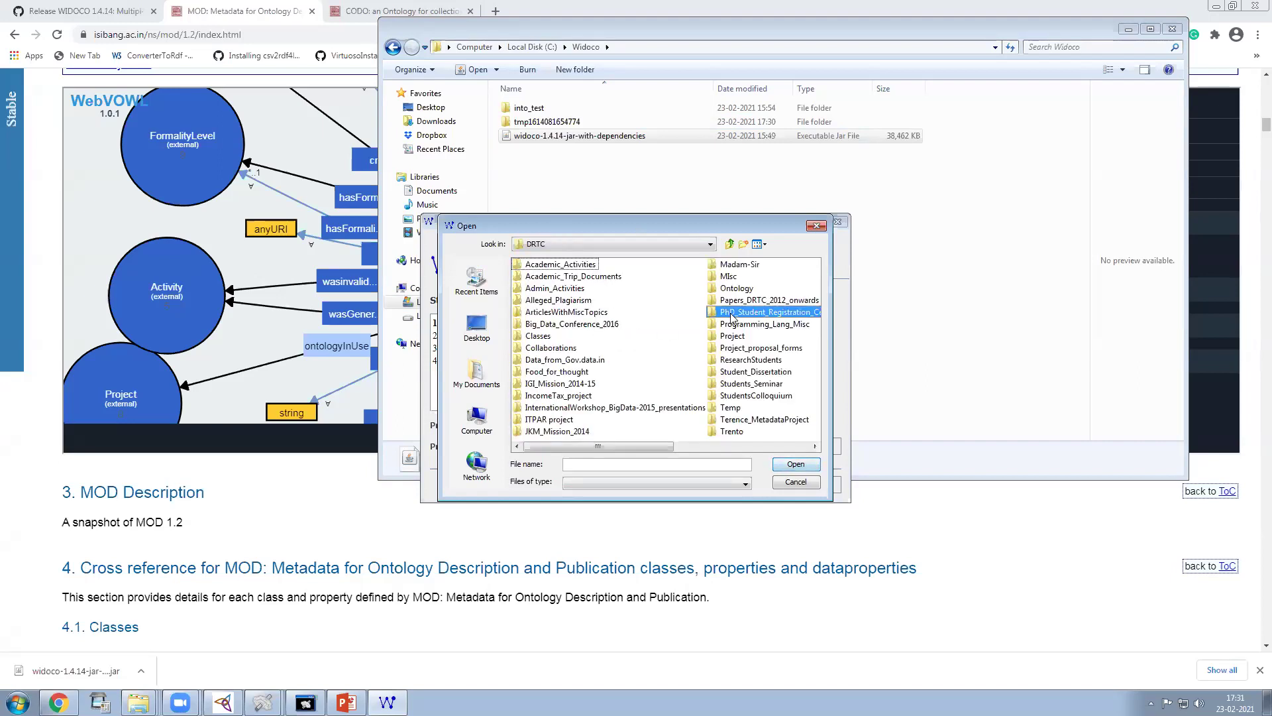
{"action": "key", "text": "o"}
{"action": "double_click", "coordinate": [631, 289]}
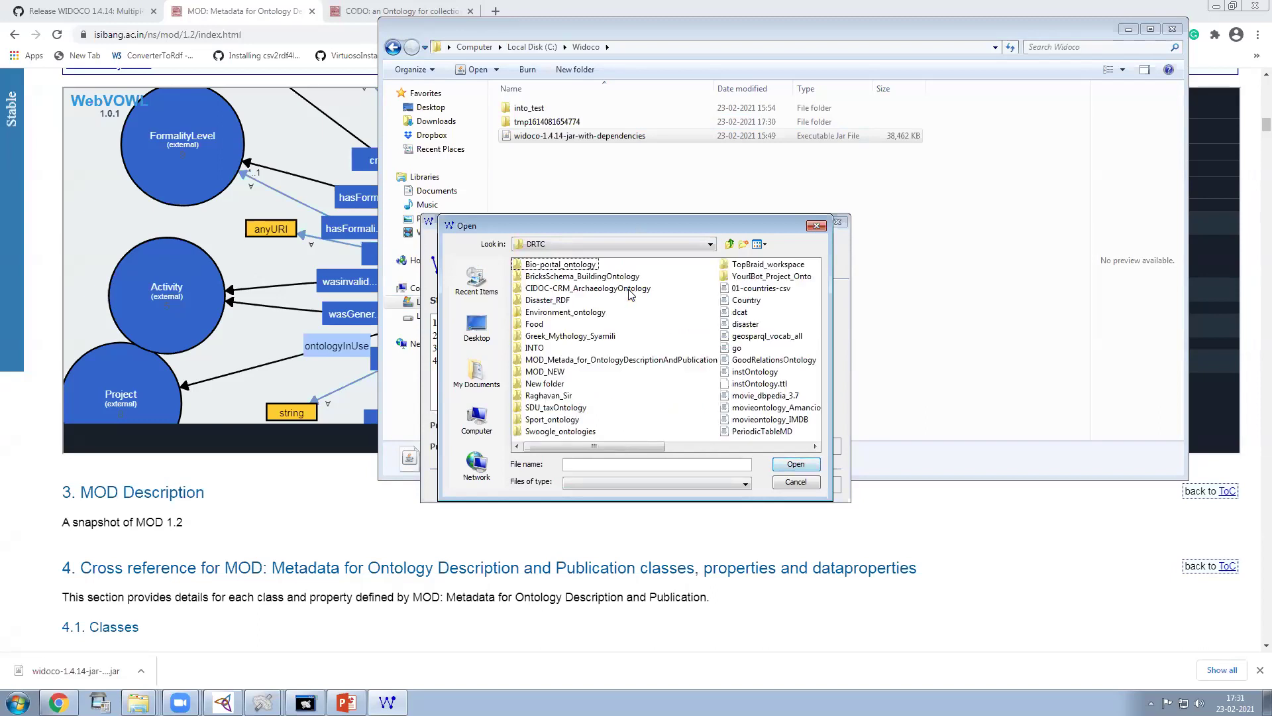
- Load instOntology_21Feb2021.owl from the INTO folder as the source ontology
{"action": "left_click", "coordinate": [520, 349]}
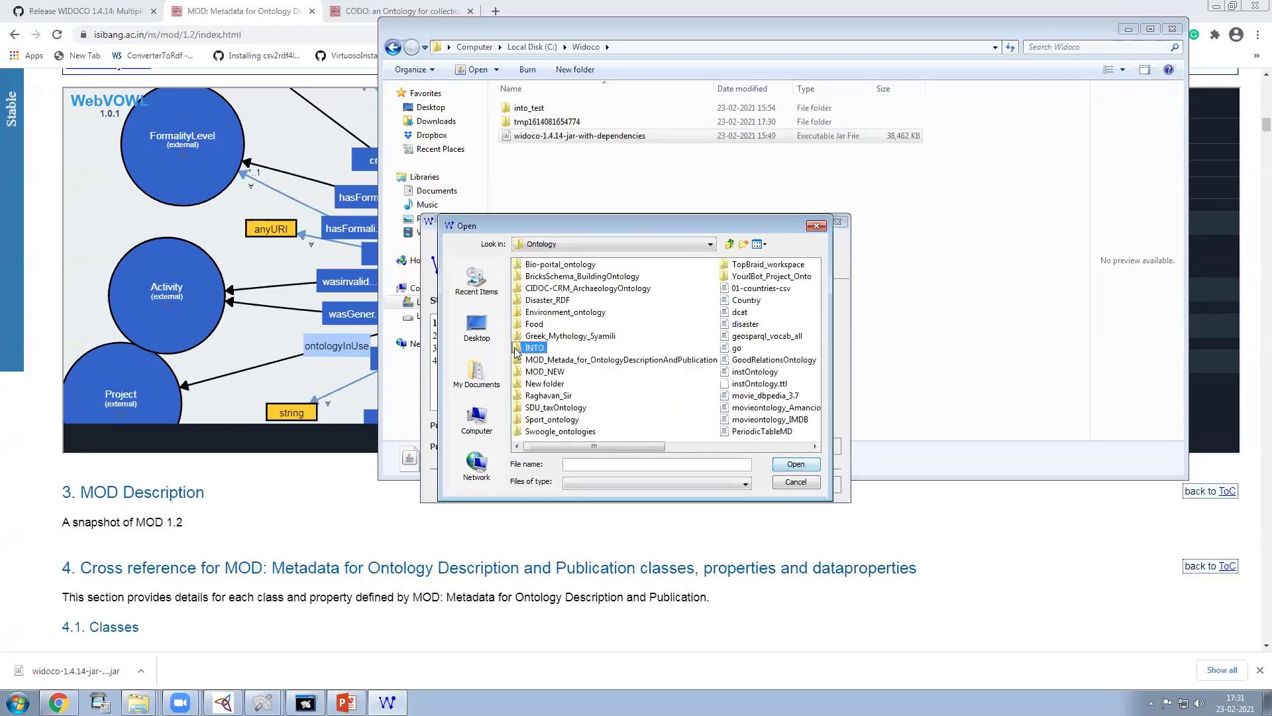
{"action": "double_click", "coordinate": [519, 349]}
{"action": "left_click", "coordinate": [527, 266]}
{"action": "left_click", "coordinate": [795, 463]}
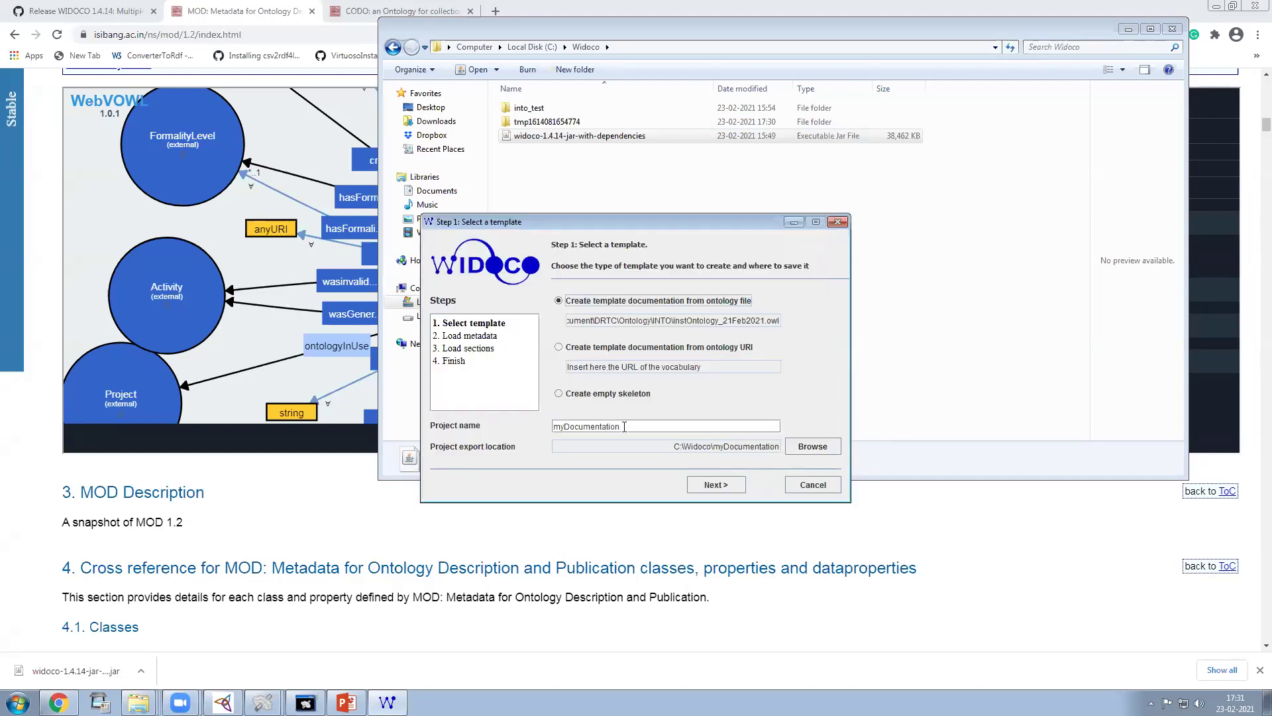
- Name the project test-into-labsession and proceed to the metadata loading step
{"action": "left_click", "coordinate": [646, 424]}
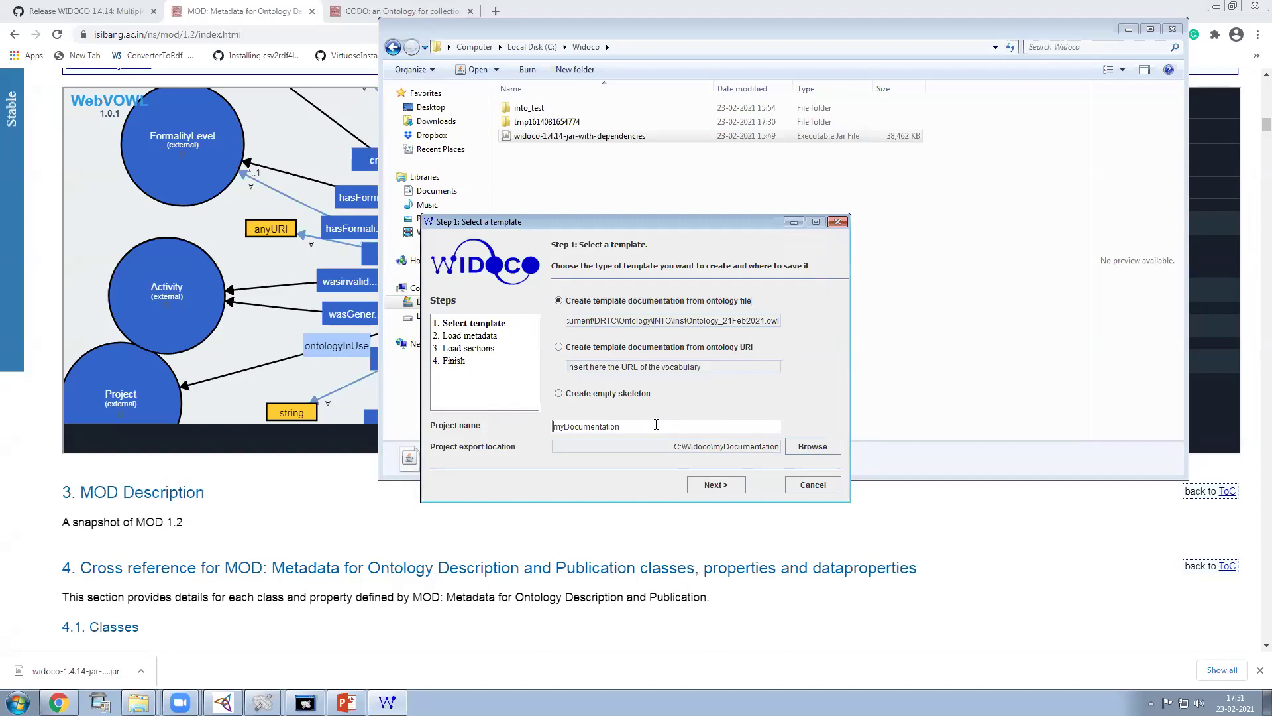
{"action": "left_click_drag", "start_coordinate": [668, 431], "coordinate": [517, 424]}
{"action": "type", "text": "test-"}
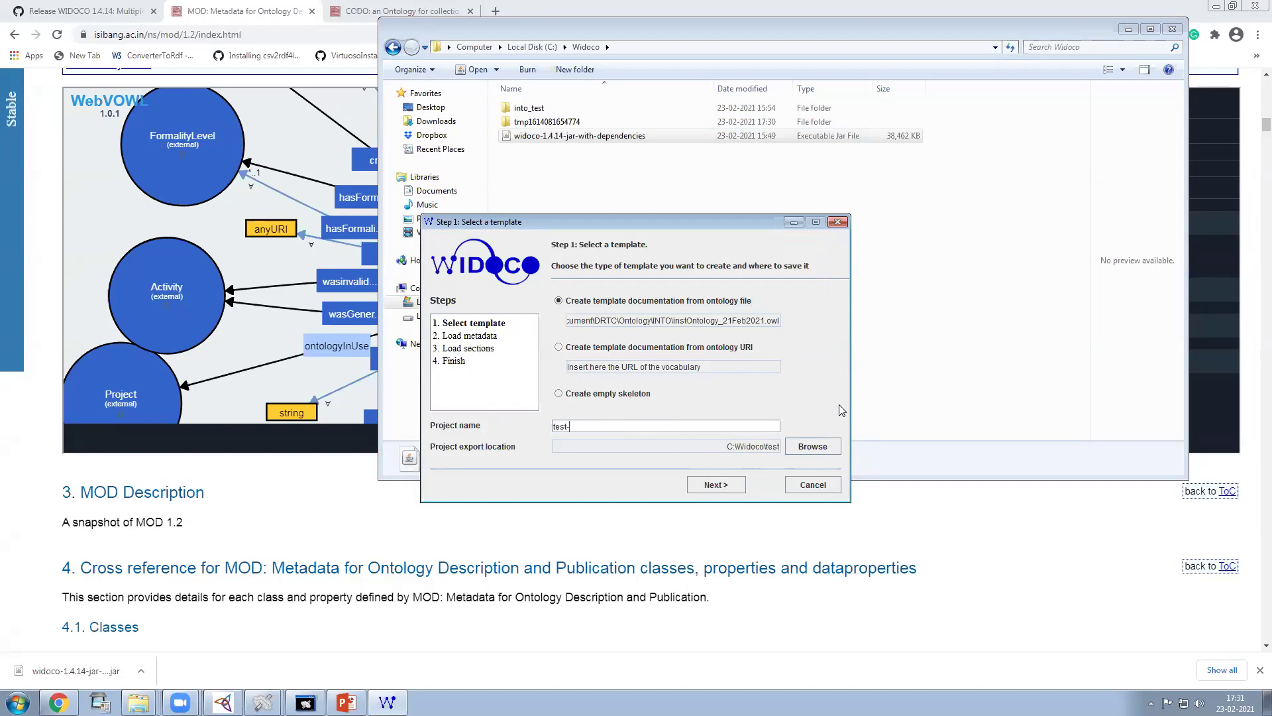
{"action": "type", "text": "into-labsession"}
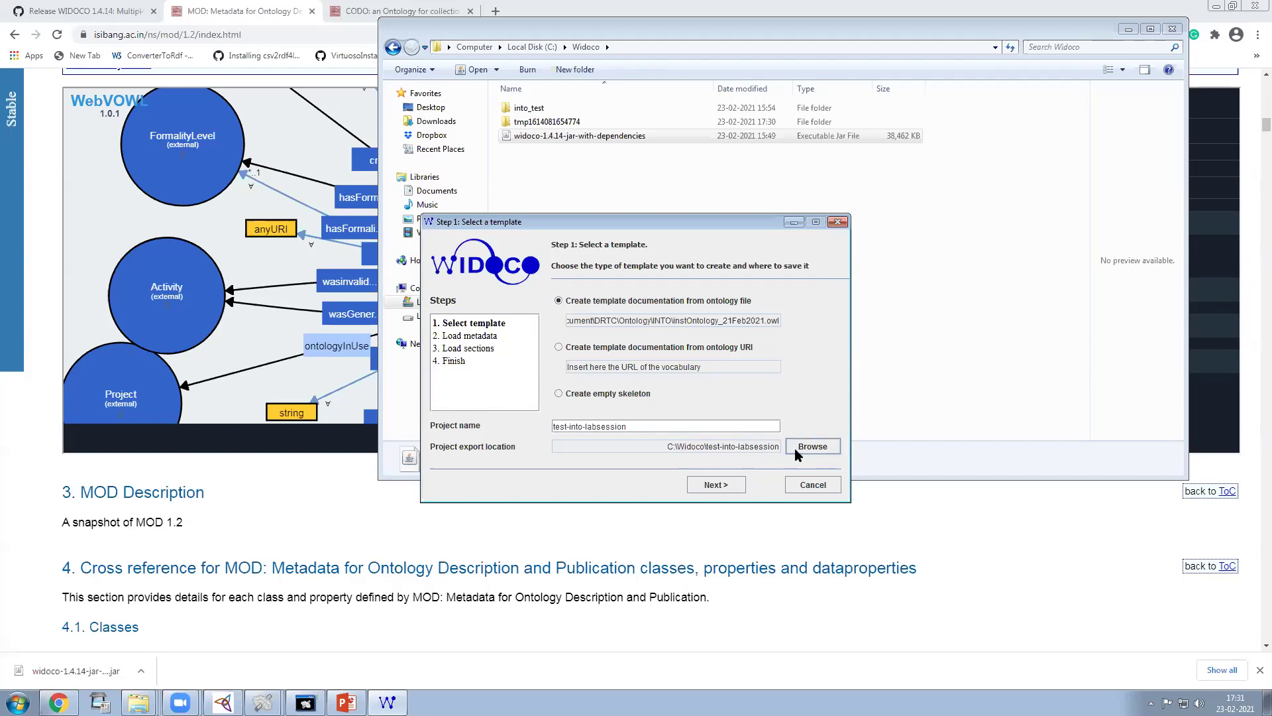
{"action": "left_click", "coordinate": [734, 484]}
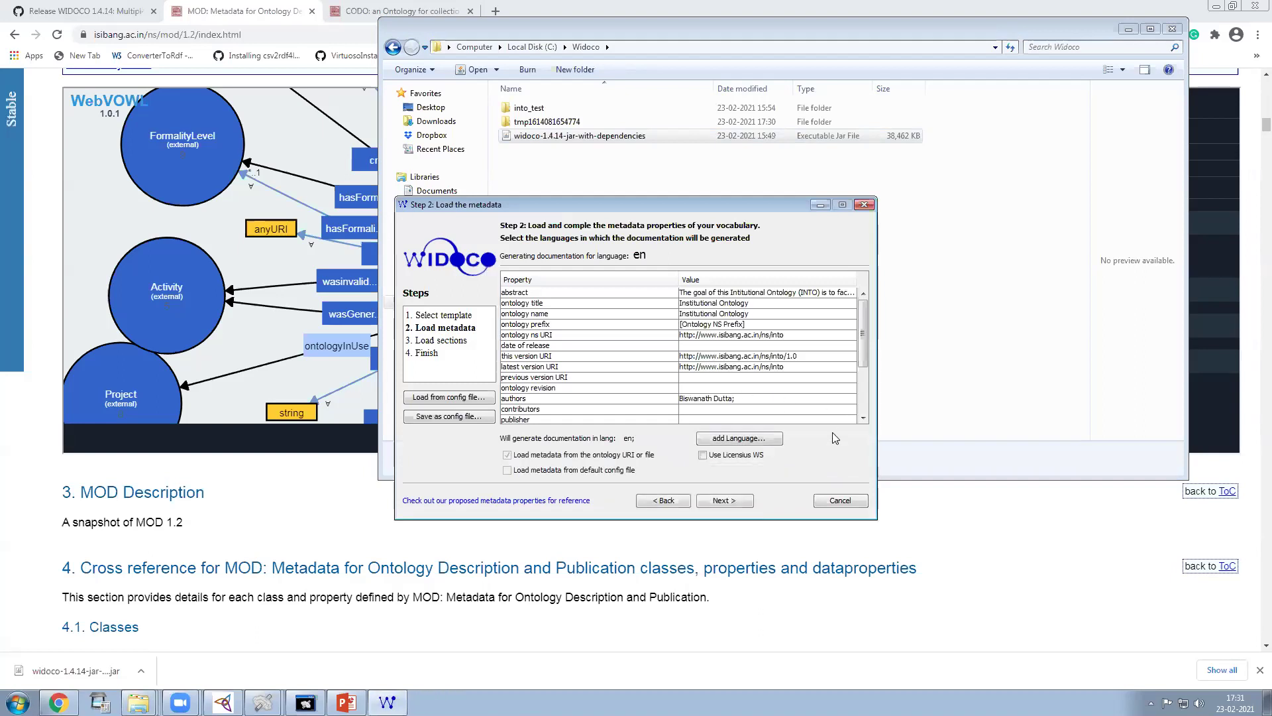
- Replace the ontology prefix placeholder in the metadata with int and proceed to the section loading step
{"action": "double_click", "coordinate": [753, 324]}
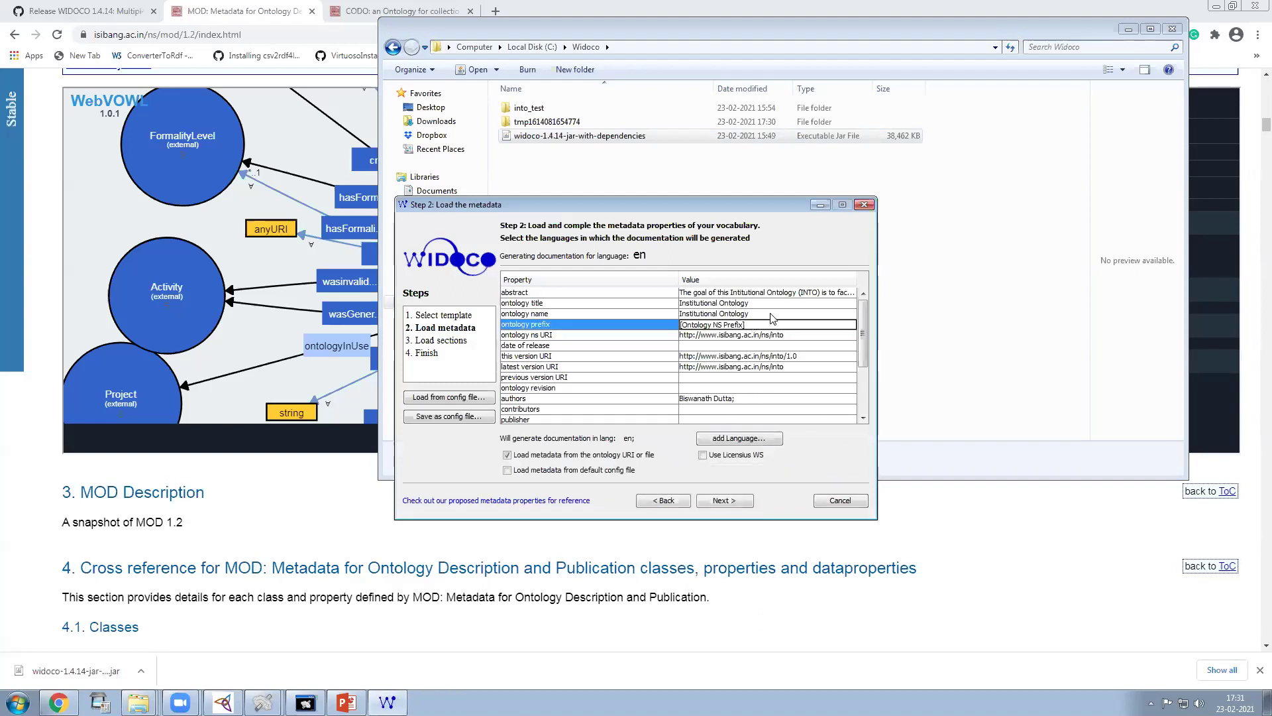
{"action": "key", "text": "BackSpace"}
{"action": "key", "text": "BackSpace"}
{"action": "key", "text": "BackSpace"}
{"action": "key", "text": "BackSpace"}
{"action": "key", "text": "BackSpace"}
{"action": "key", "text": "BackSpace"}
{"action": "key", "text": "BackSpace"}
{"action": "key", "text": "BackSpace"}
{"action": "key", "text": "BackSpace"}
{"action": "key", "text": "BackSpace"}
{"action": "key", "text": "BackSpace"}
{"action": "key", "text": "BackSpace"}
{"action": "key", "text": "BackSpace"}
{"action": "key", "text": "BackSpace"}
{"action": "key", "text": "BackSpace"}
{"action": "key", "text": "BackSpace"}
{"action": "key", "text": "BackSpace"}
{"action": "key", "text": "BackSpace"}
{"action": "key", "text": "BackSpace"}
{"action": "key", "text": "BackSpace"}
{"action": "type", "text": "int"}
{"action": "left_click", "coordinate": [724, 500]}
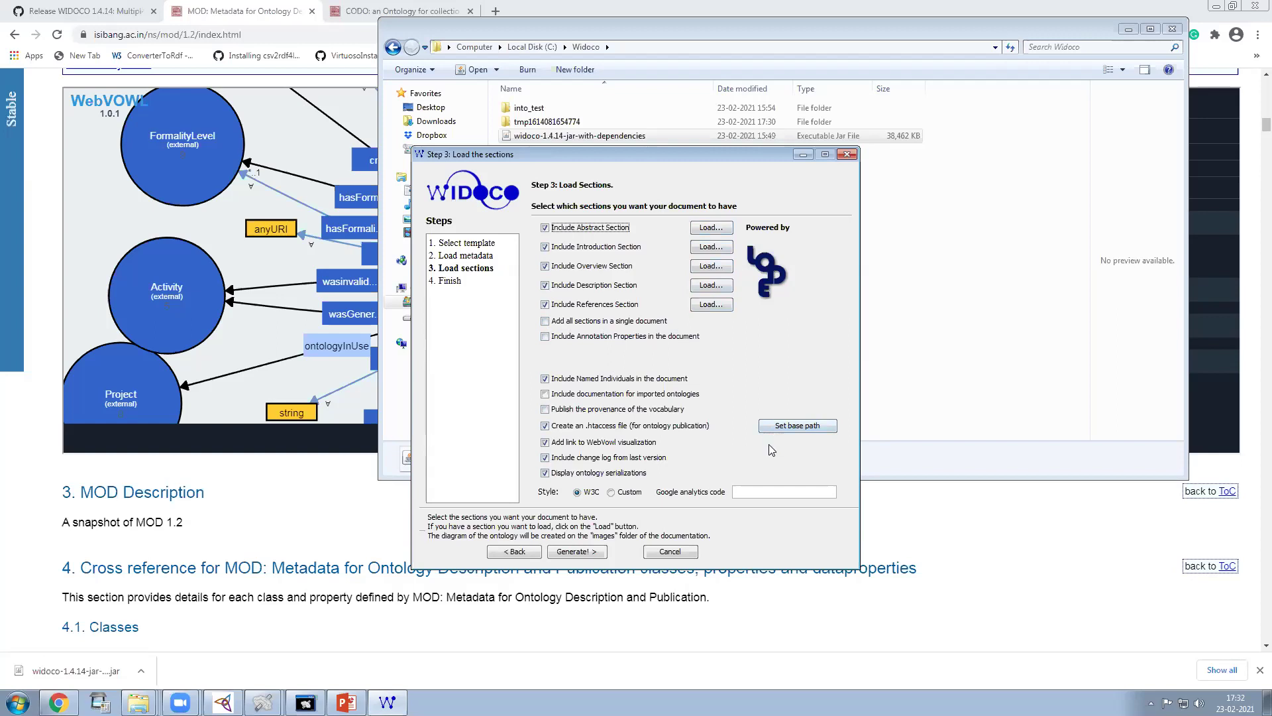
- Set the rewrite base path for the .htaccess file to /ns/test-into-lab/
{"action": "left_click", "coordinate": [770, 427]}
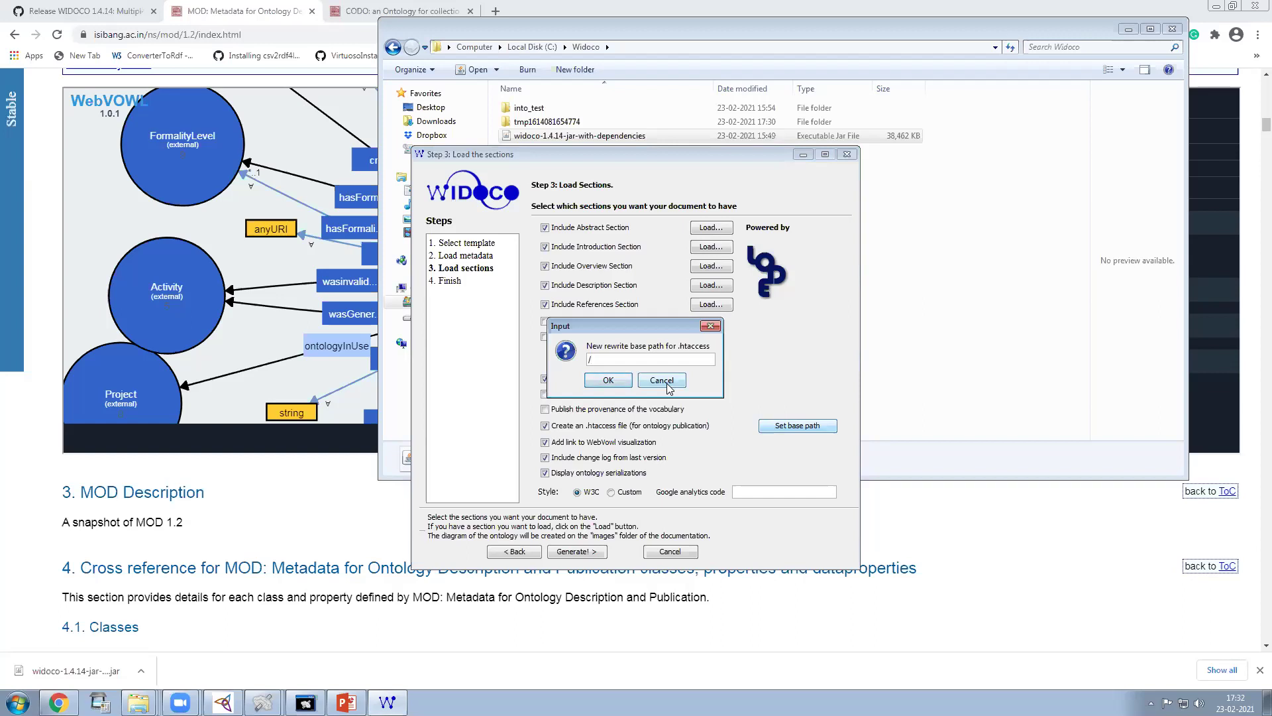
{"action": "type", "text": "/ns/test-into-lab/"}
{"action": "double_click", "coordinate": [618, 359]}
{"action": "type", "text": "into"}
{"action": "left_click", "coordinate": [625, 381]}
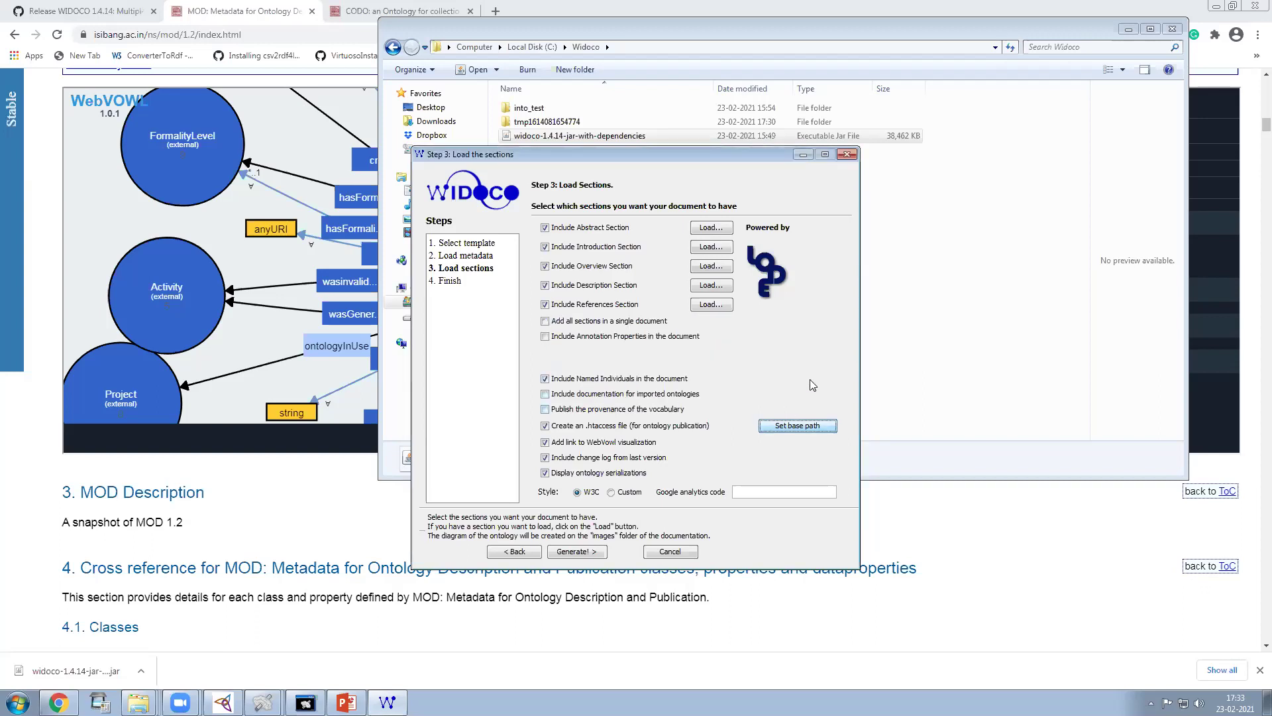
- Exclude named individuals from the document, generate the documentation and finish the wizard
{"action": "left_click", "coordinate": [544, 379]}
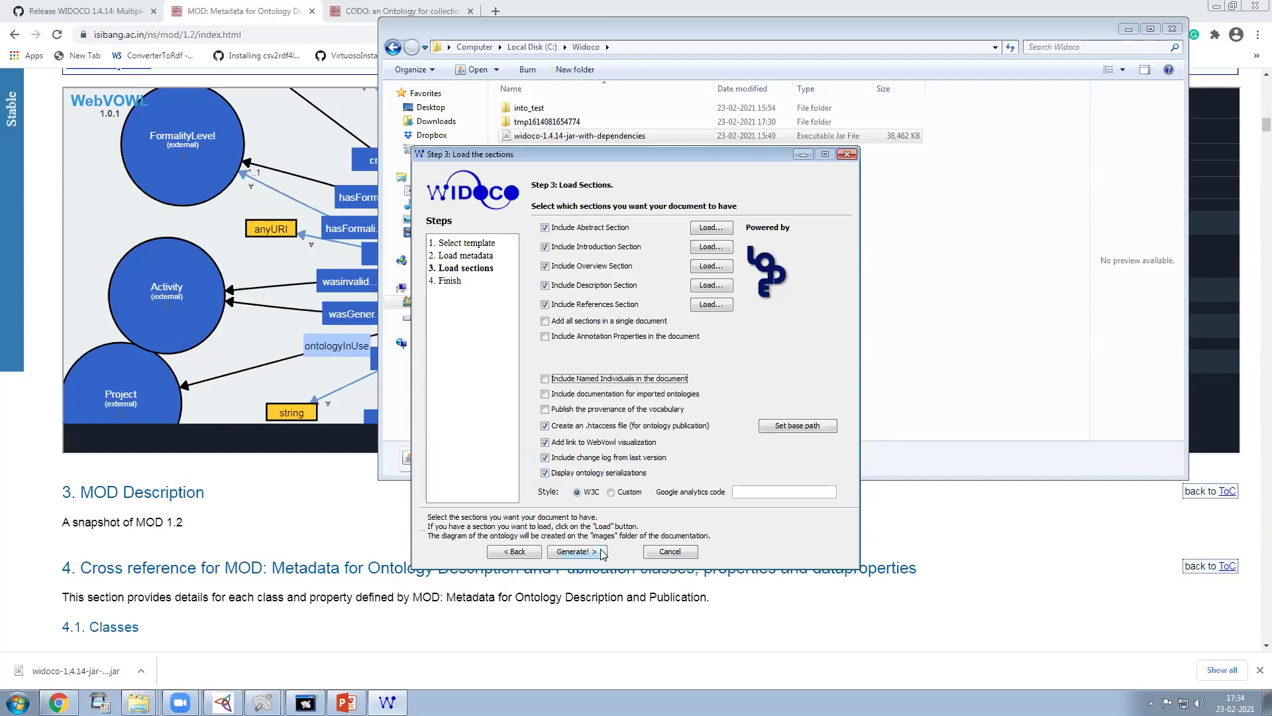
{"action": "left_click", "coordinate": [577, 552]}
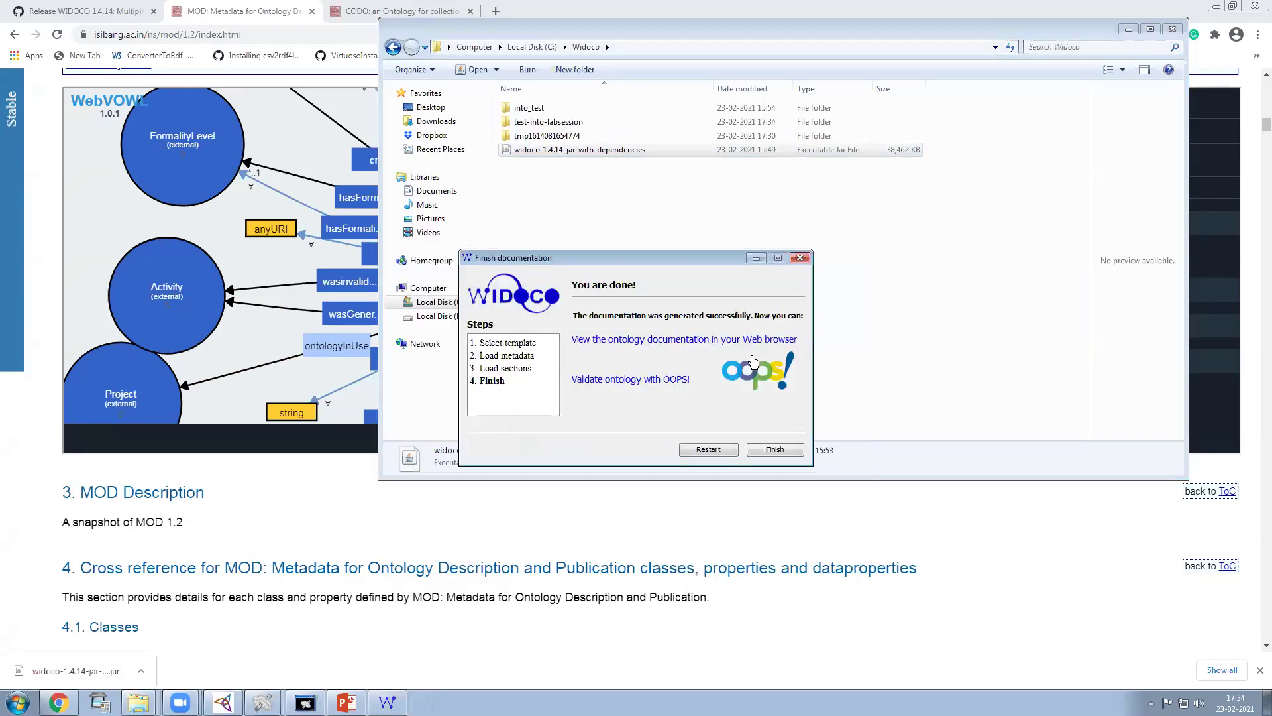
{"action": "left_click", "coordinate": [774, 450]}
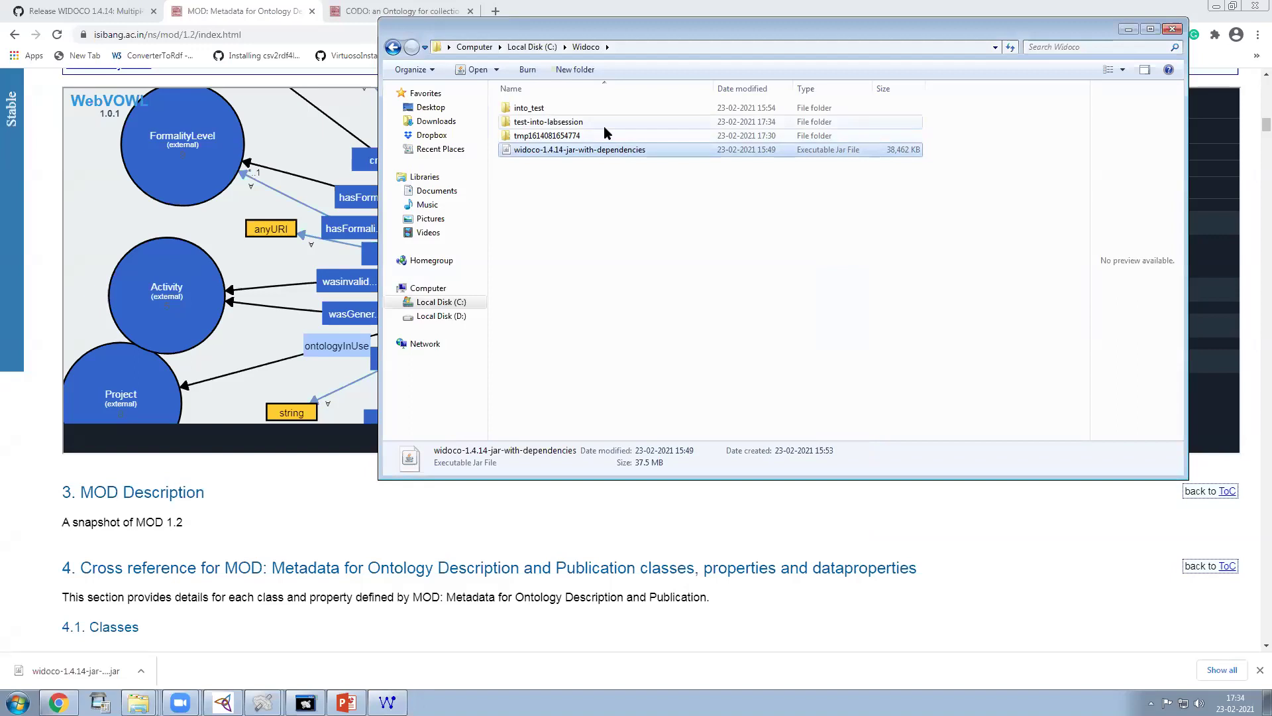
- Open index-en from the generated test-into-labsession folder in Google Chrome
{"action": "double_click", "coordinate": [616, 121]}
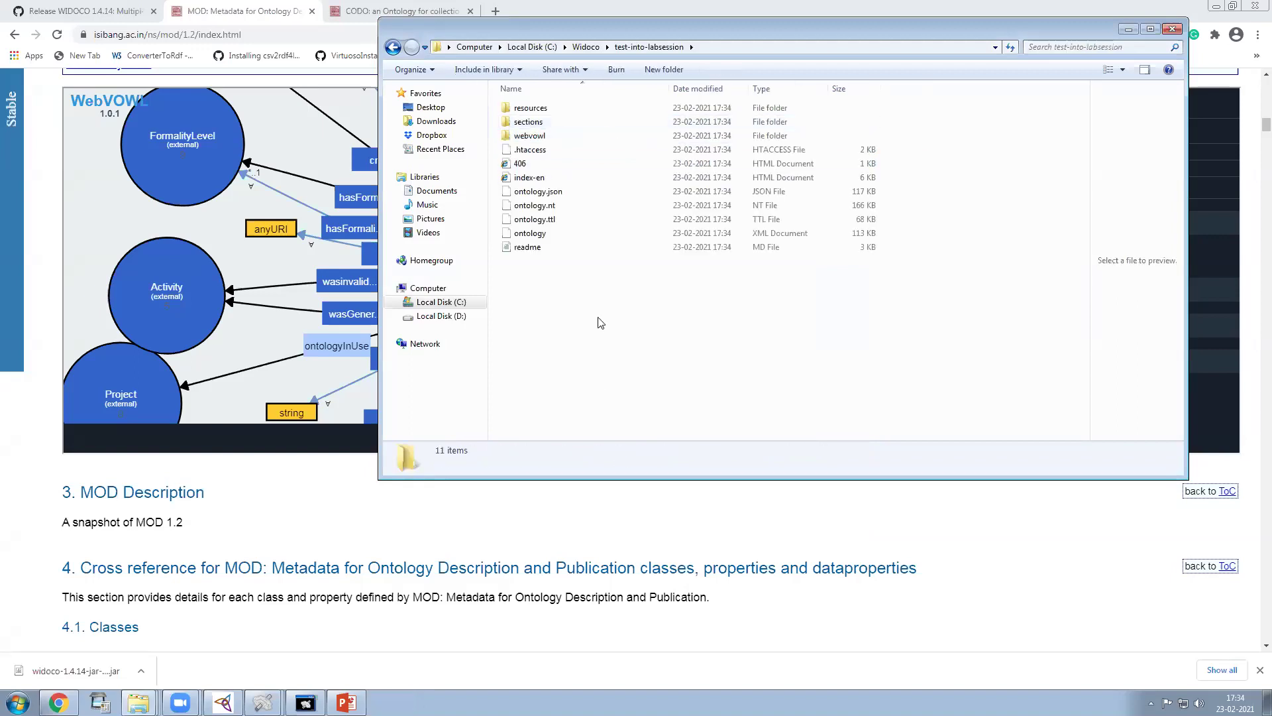
{"action": "left_click", "coordinate": [611, 177]}
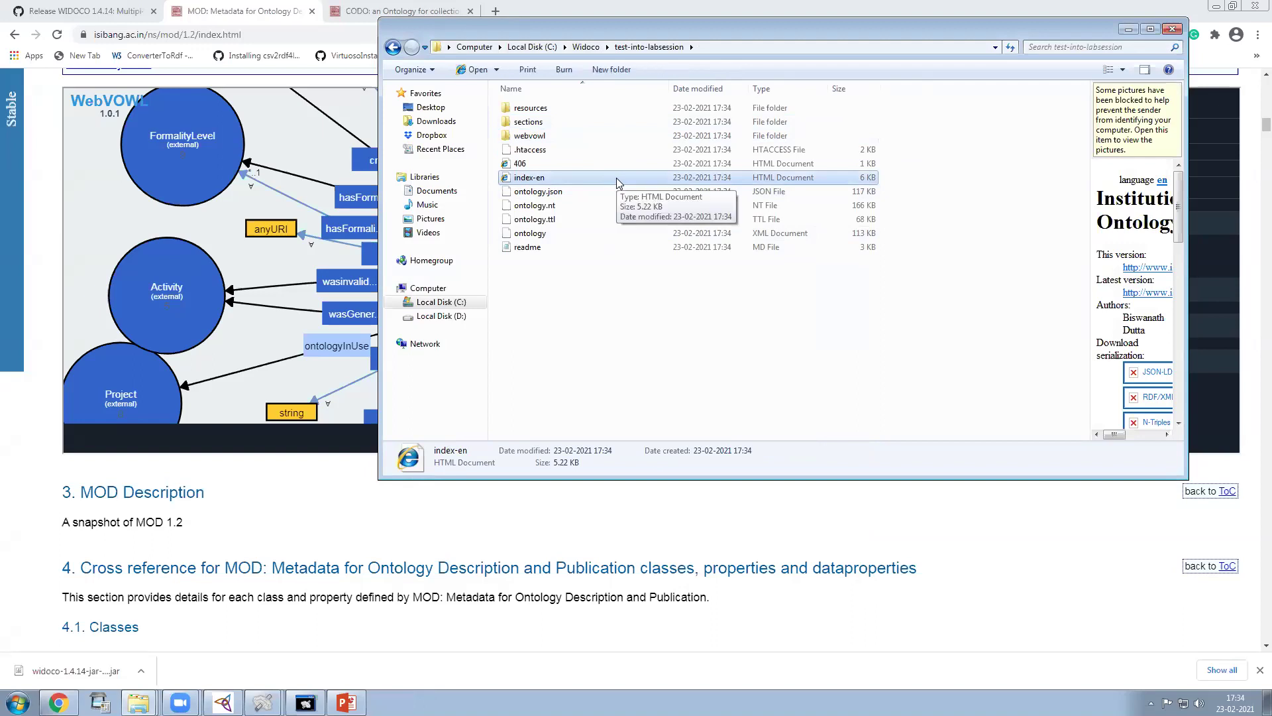
{"action": "right_click", "coordinate": [616, 178]}
{"action": "mouse_move", "coordinate": [761, 264]}
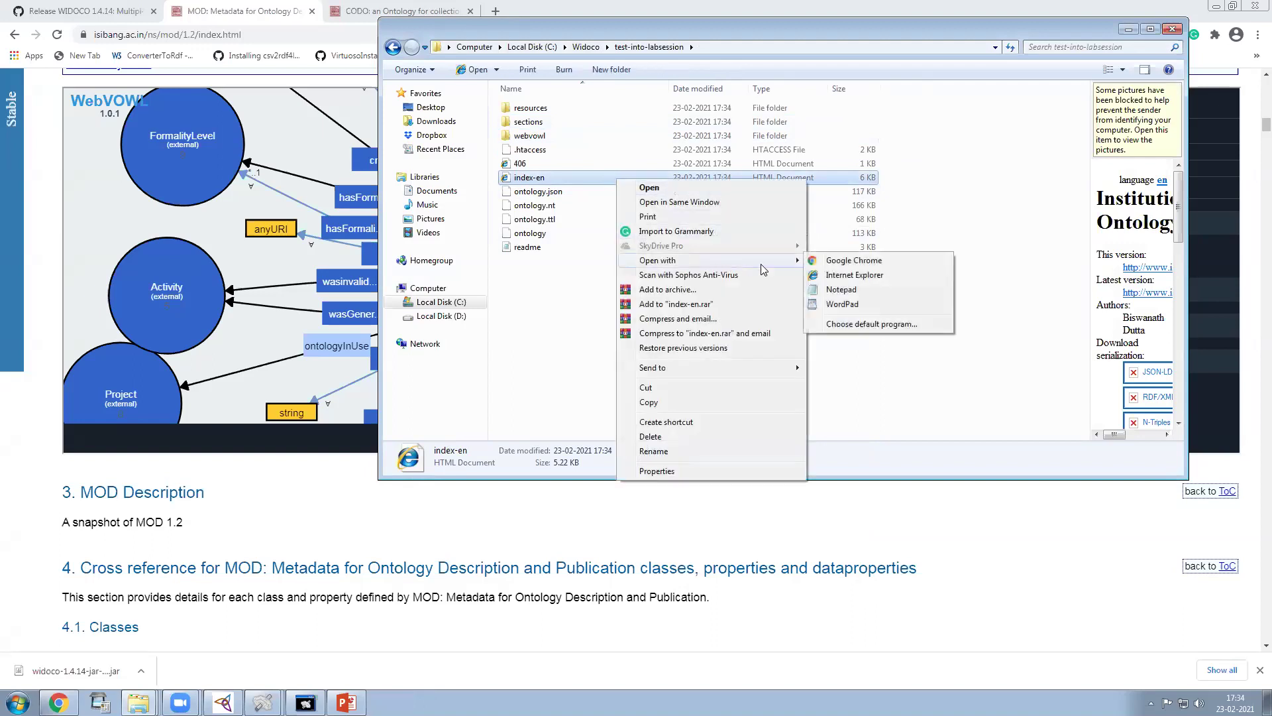
{"action": "left_click", "coordinate": [901, 261]}
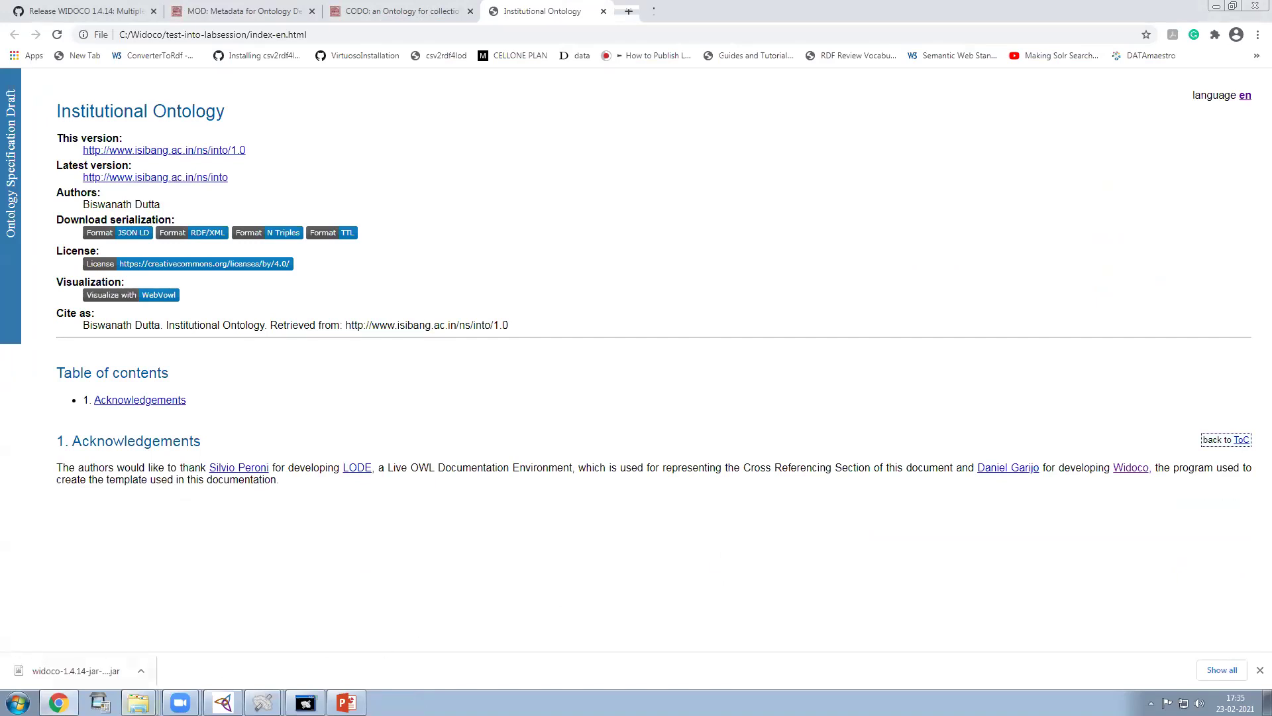
- Look through the sections folder of test-into-labsession in the file explorer, then return to the documentation page in the browser
{"action": "right_click", "coordinate": [136, 706]}
{"action": "left_click", "coordinate": [132, 672]}
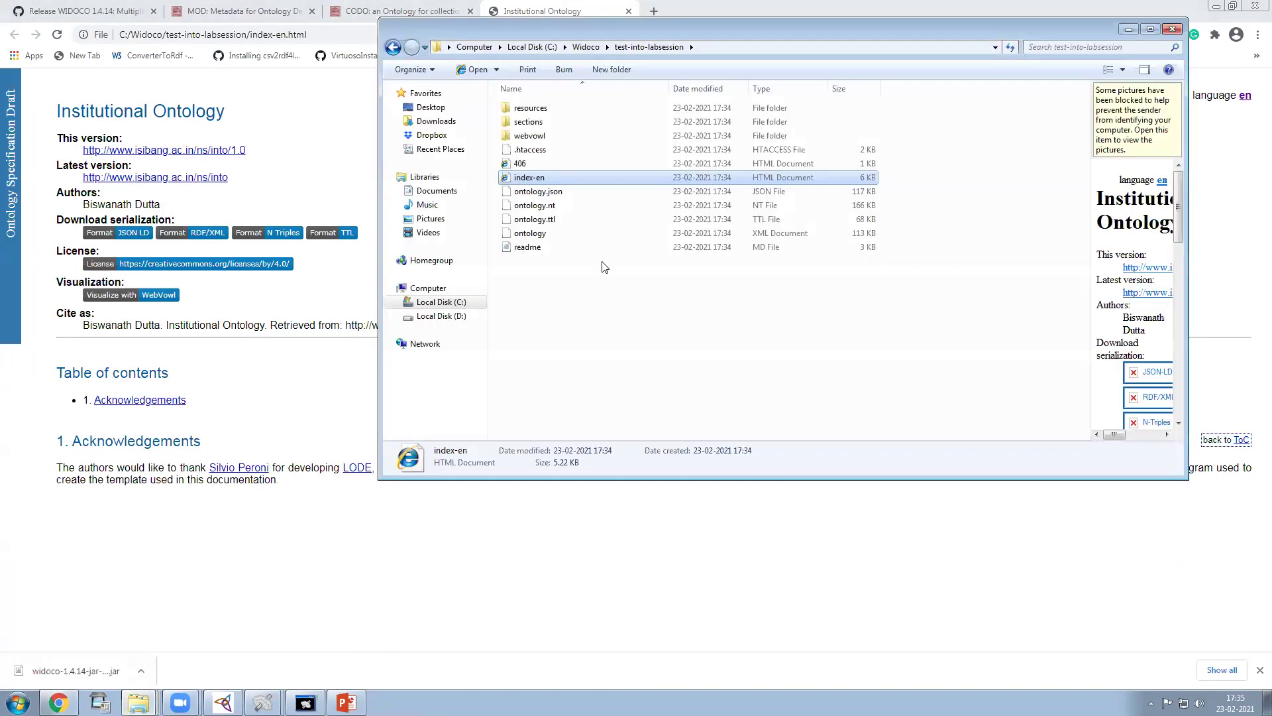
{"action": "double_click", "coordinate": [611, 124]}
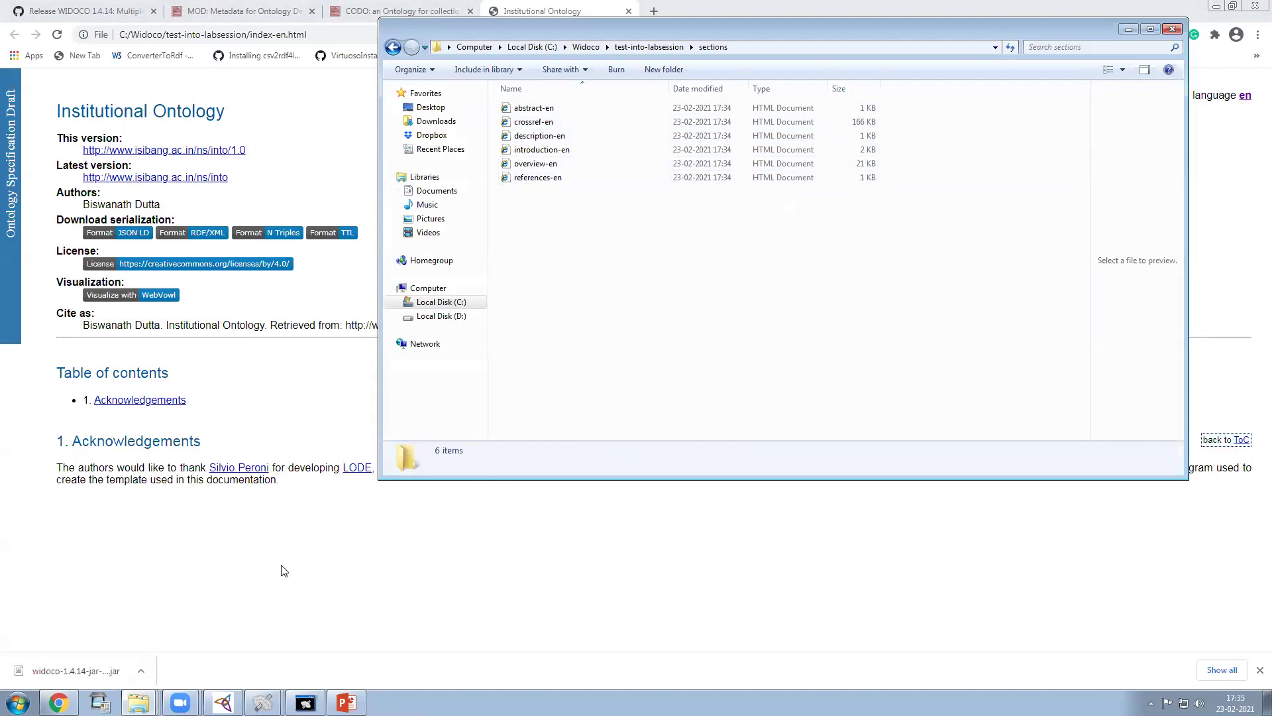
{"action": "left_click", "coordinate": [450, 515]}
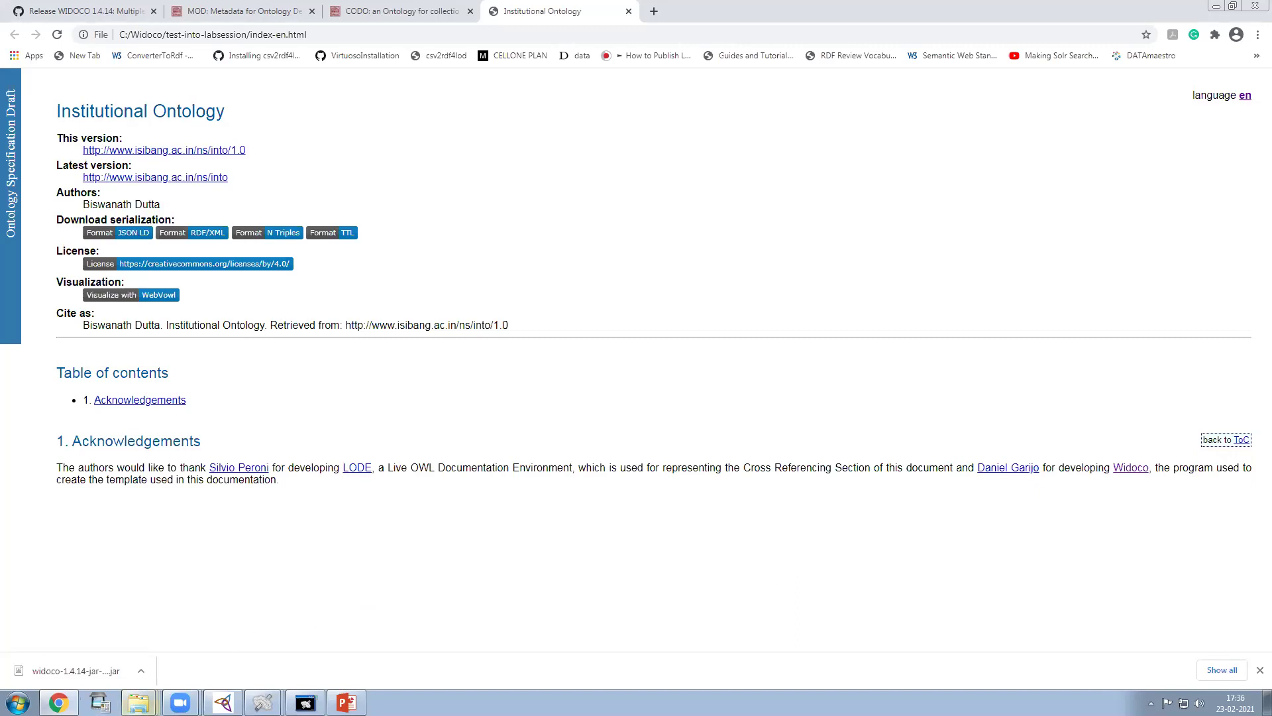
- Open the .htaccess file from the test-into-labsession folder in Notepad, read its rewrite rules and close it
{"action": "right_click", "coordinate": [138, 702]}
{"action": "left_click", "coordinate": [107, 672]}
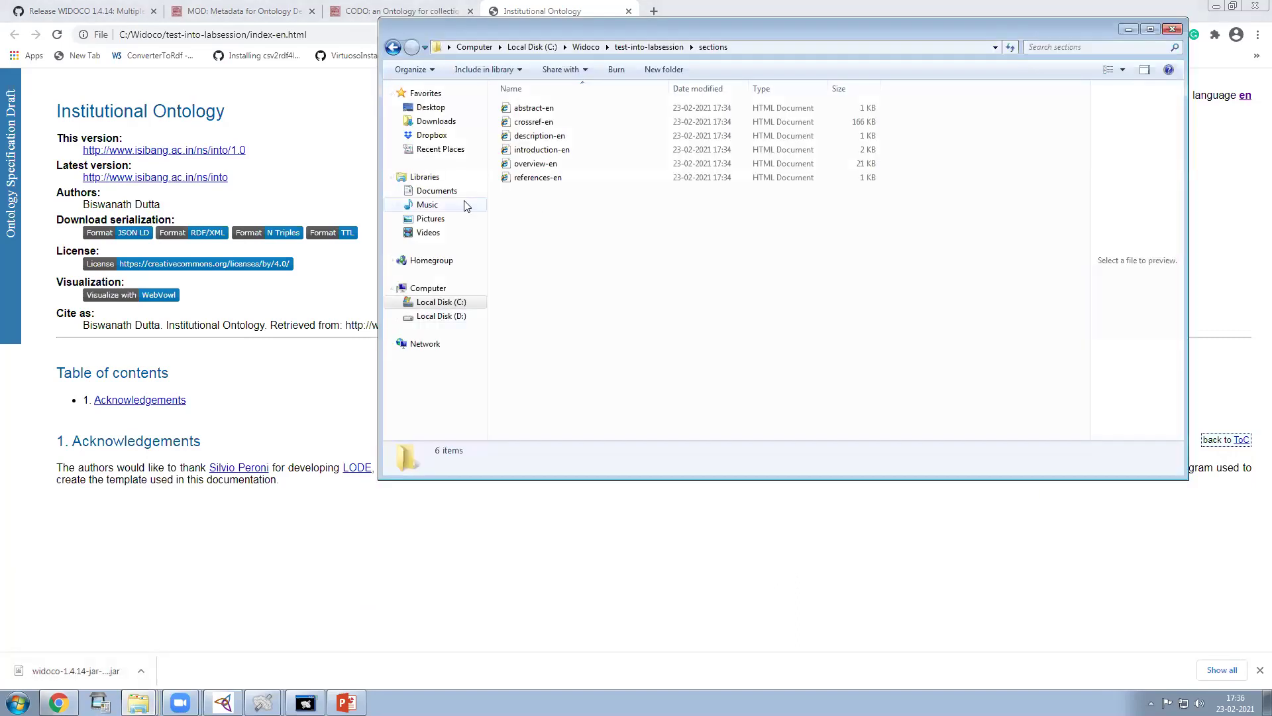
{"action": "left_click", "coordinate": [633, 46]}
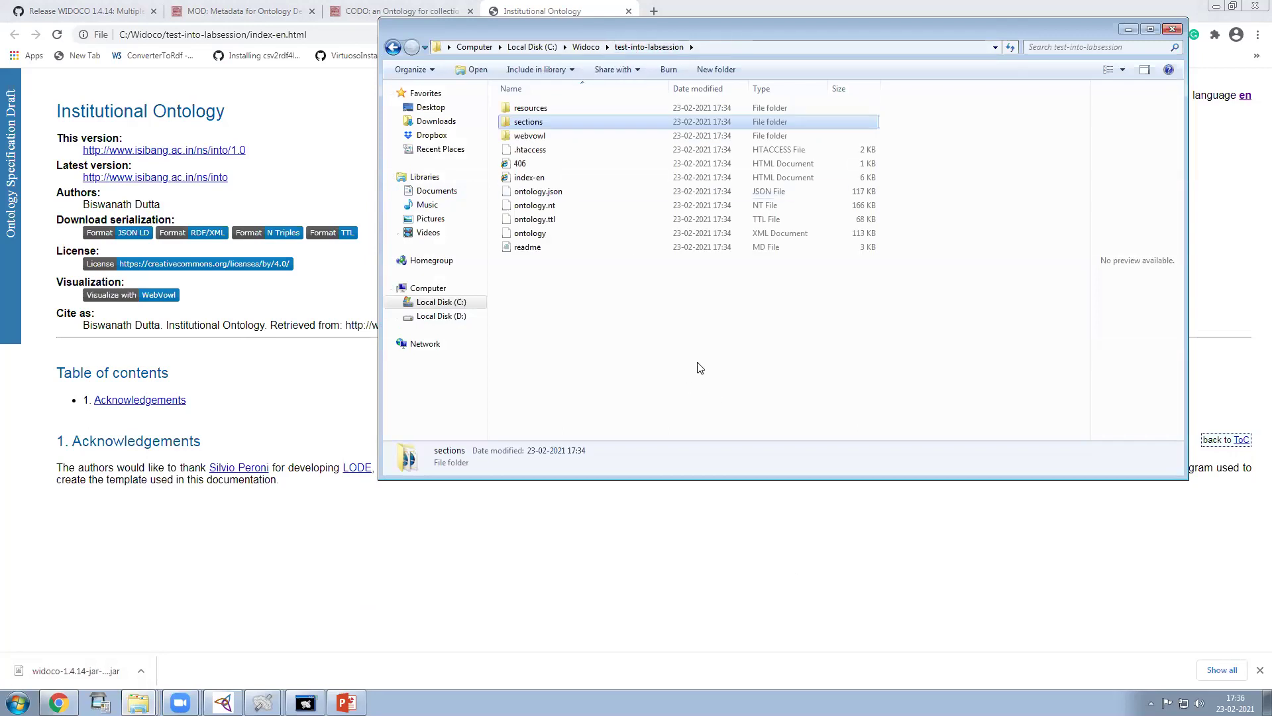
{"action": "left_click", "coordinate": [622, 152]}
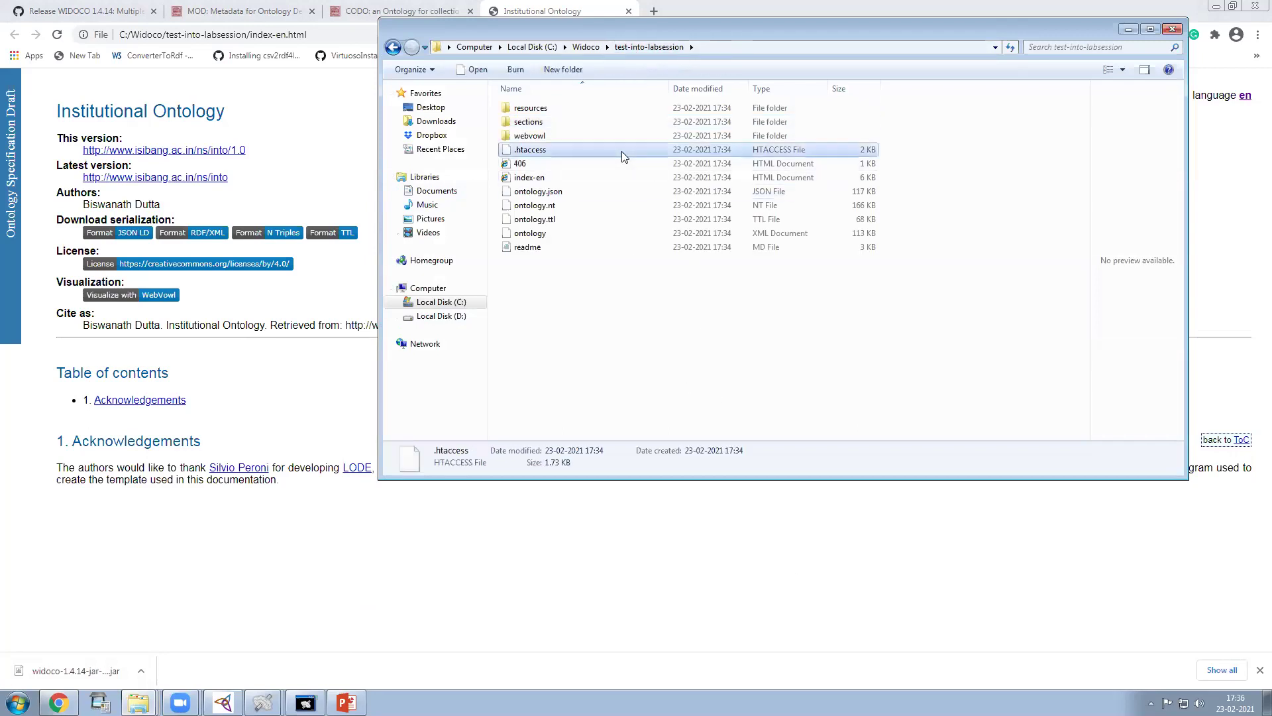
{"action": "right_click", "coordinate": [621, 151]}
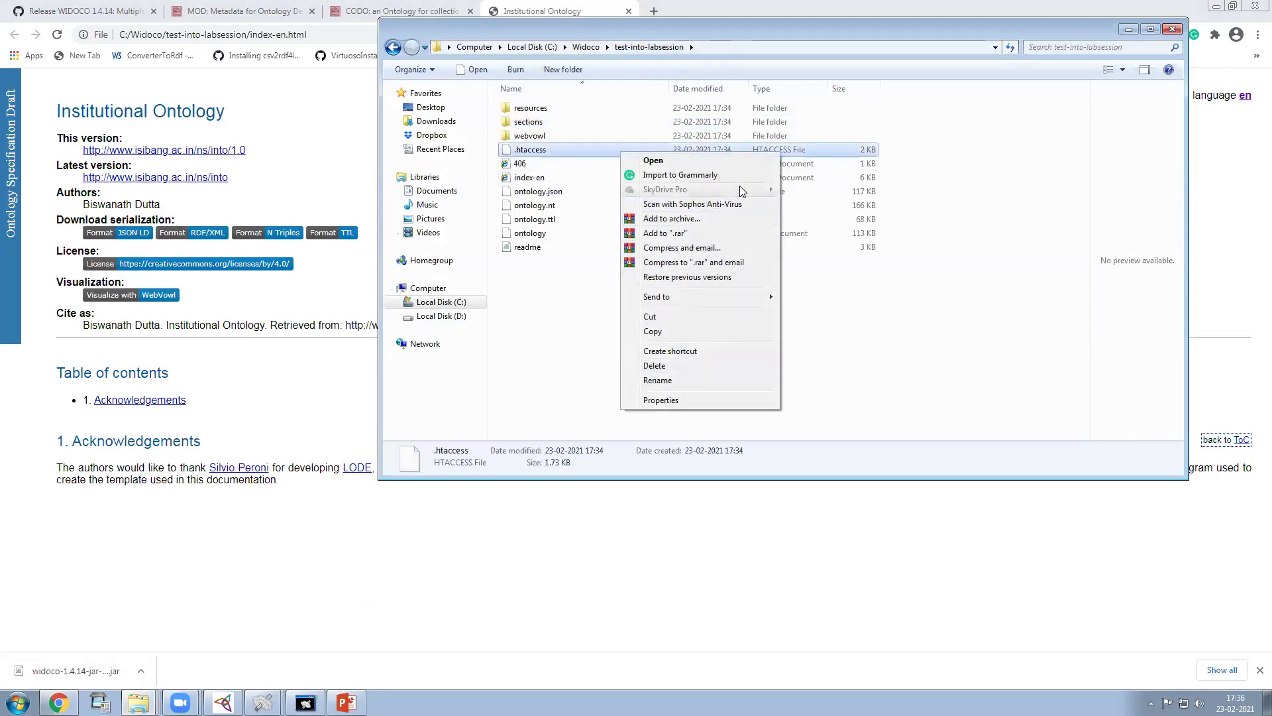
{"action": "left_click", "coordinate": [705, 159]}
{"action": "left_click", "coordinate": [609, 385]}
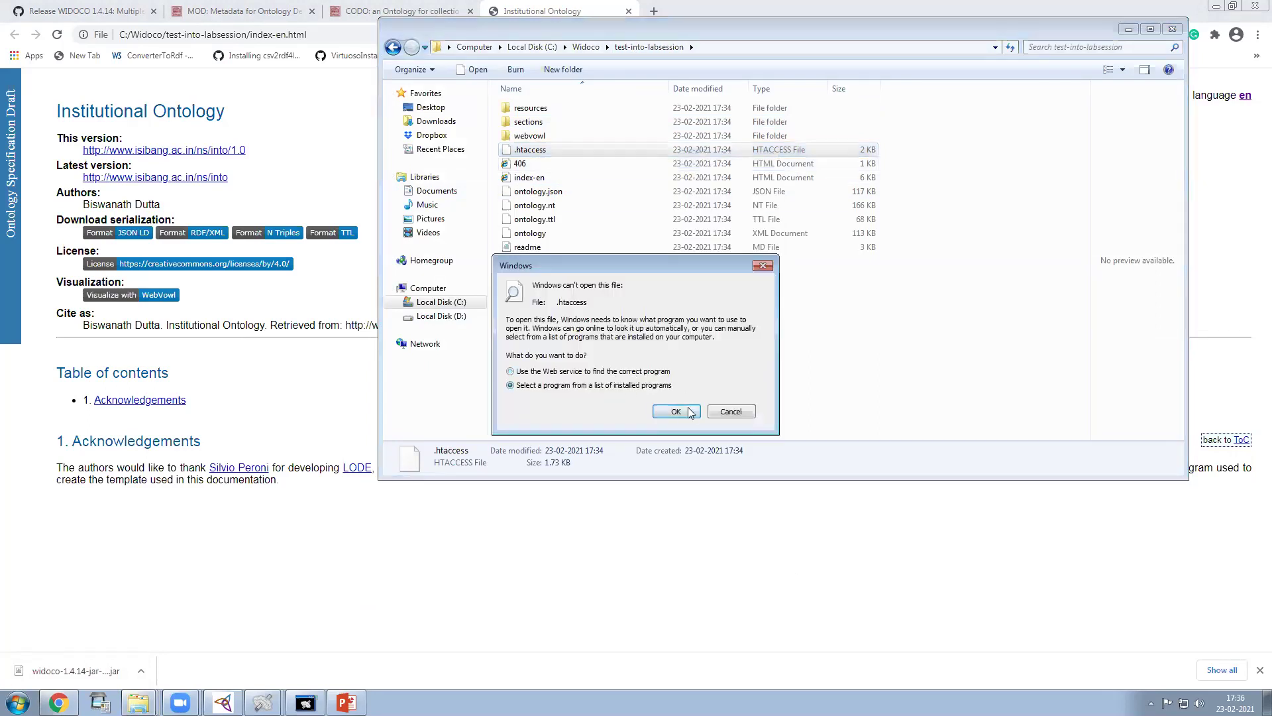
{"action": "left_click", "coordinate": [676, 411]}
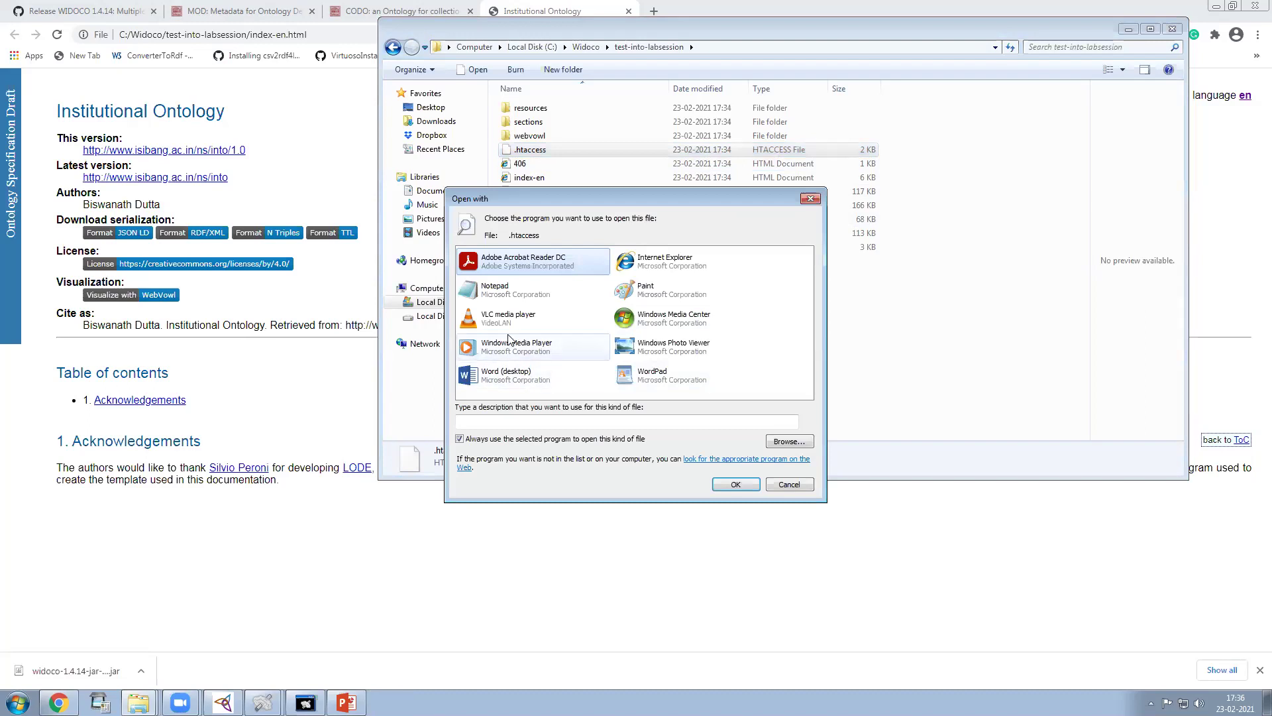
{"action": "left_click", "coordinate": [504, 289]}
{"action": "left_click", "coordinate": [735, 485]}
{"action": "scroll", "coordinate": [841, 331], "scroll_direction": "down", "scroll_amount": 9}
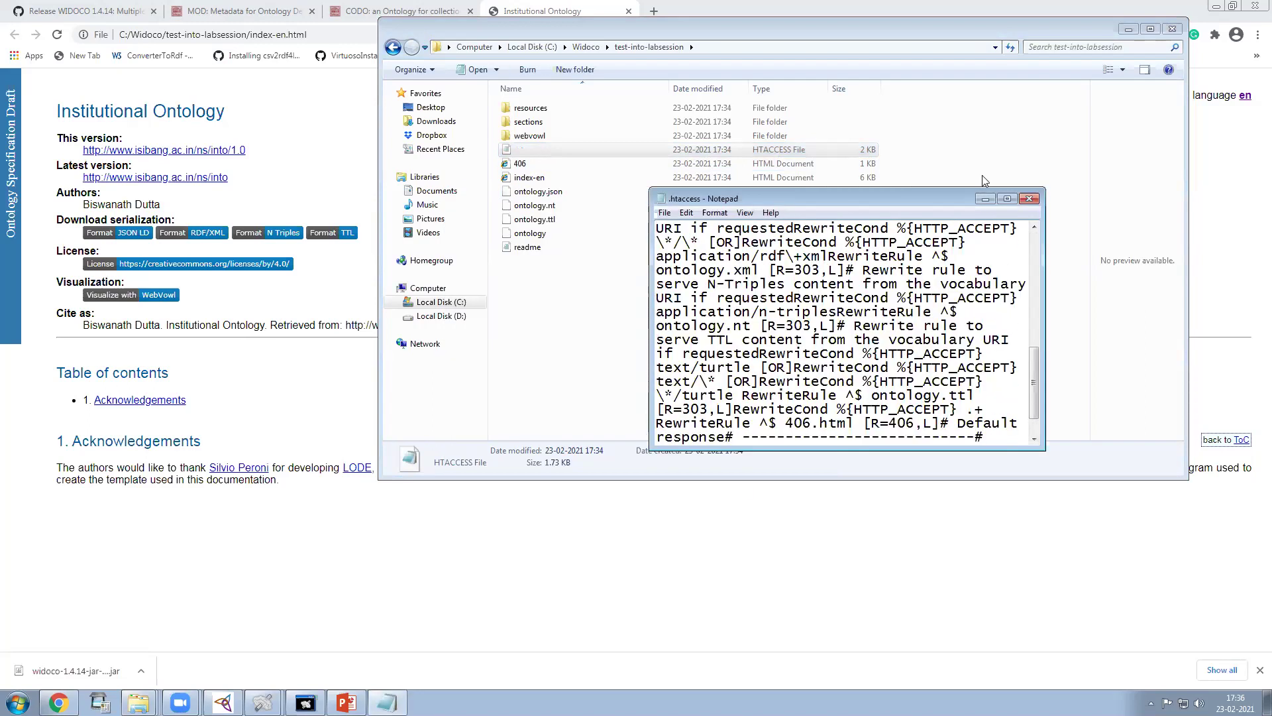
{"action": "left_click", "coordinate": [1029, 198]}
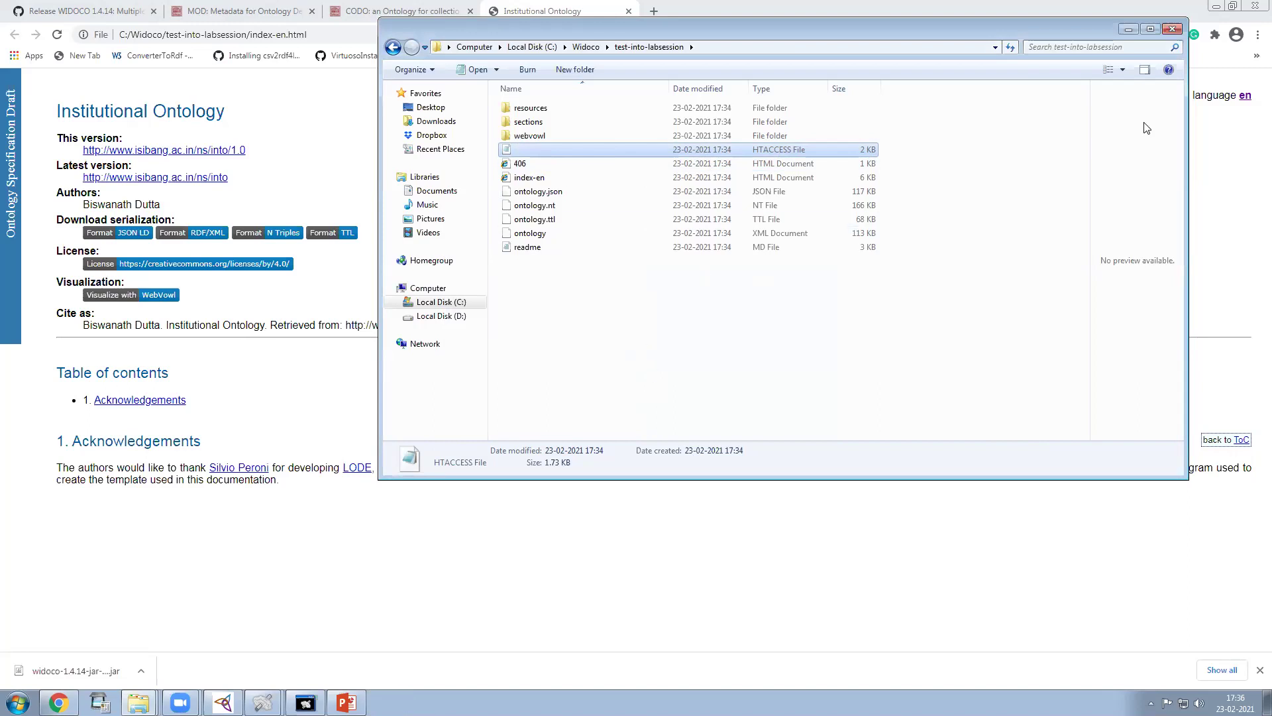
{"action": "left_click", "coordinate": [1128, 29]}
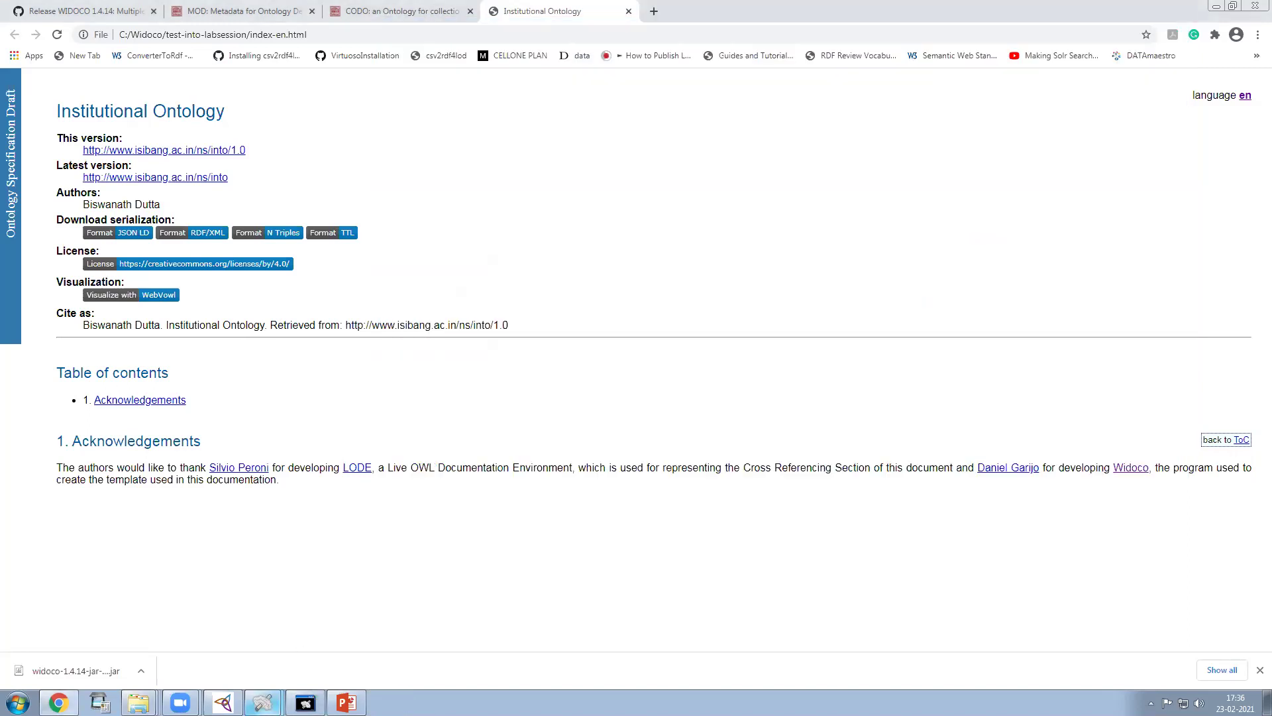
- Switch to Bitvise SFTP, upload test-into-labsession from C:\Widoco to the remote ns folder and open the uploaded folder
{"action": "left_click", "coordinate": [261, 677]}
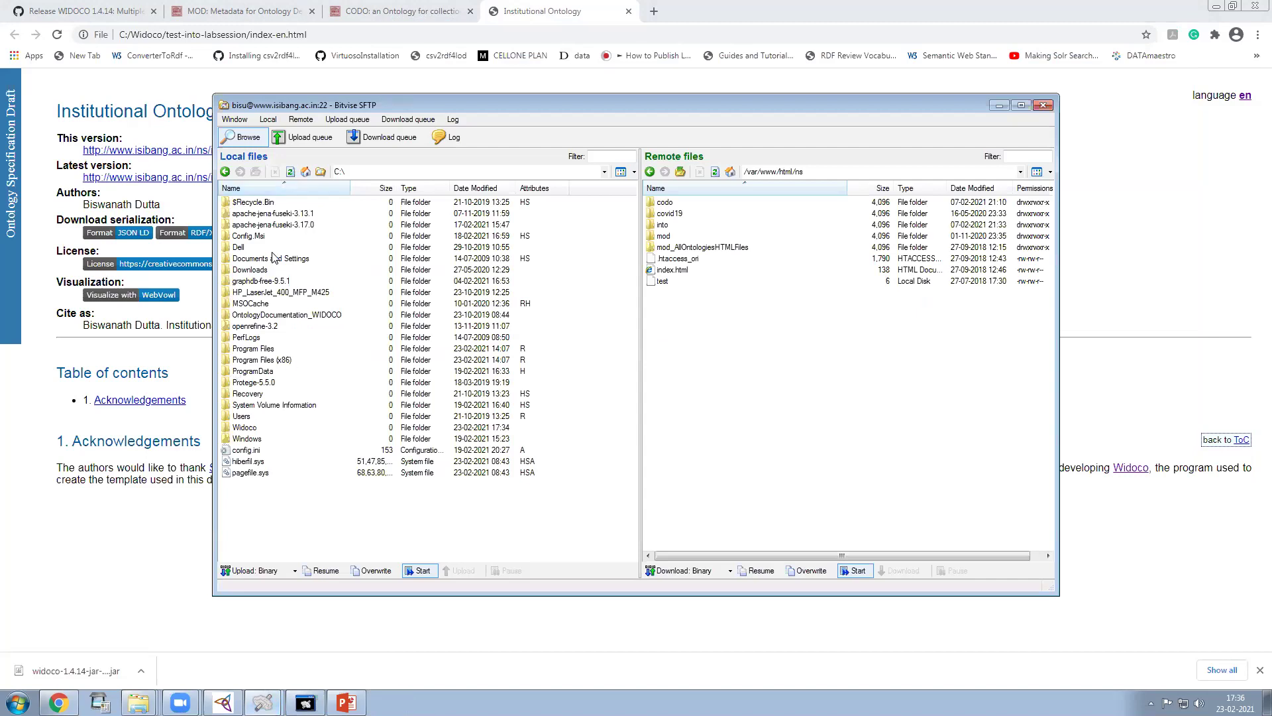
{"action": "double_click", "coordinate": [229, 429]}
{"action": "left_click", "coordinate": [226, 215]}
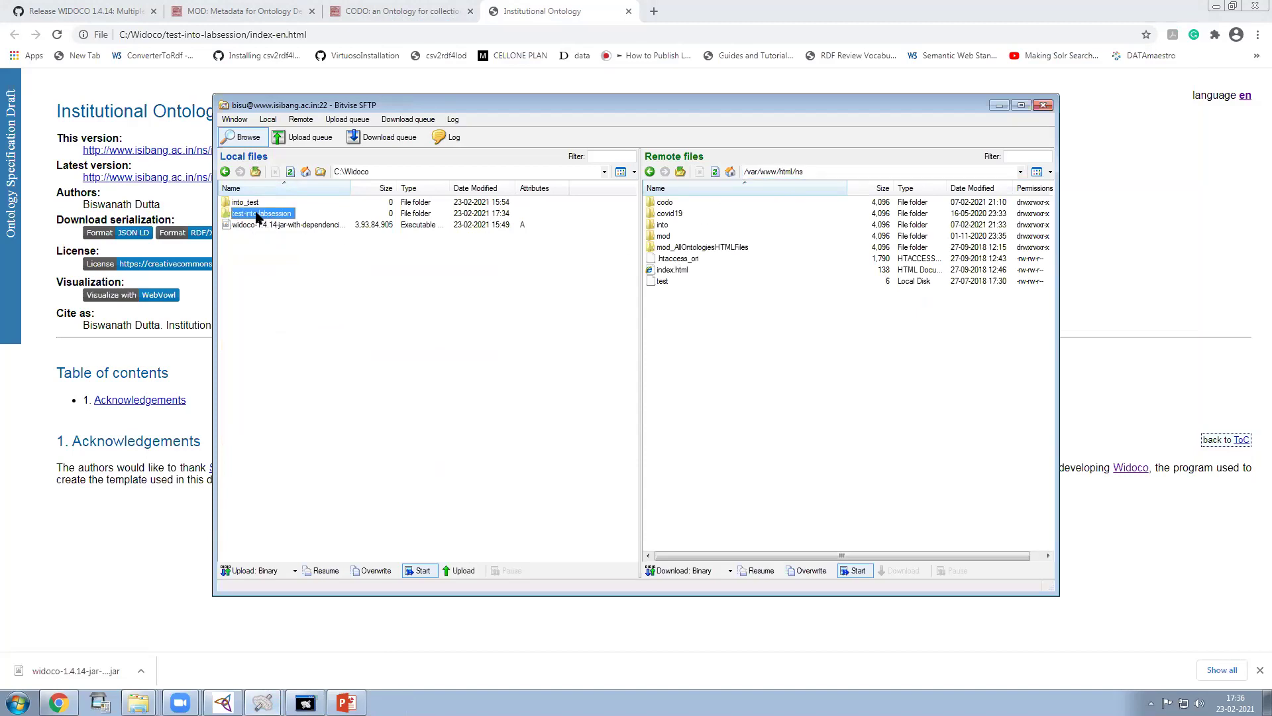
{"action": "left_click_drag", "start_coordinate": [228, 213], "coordinate": [843, 389]}
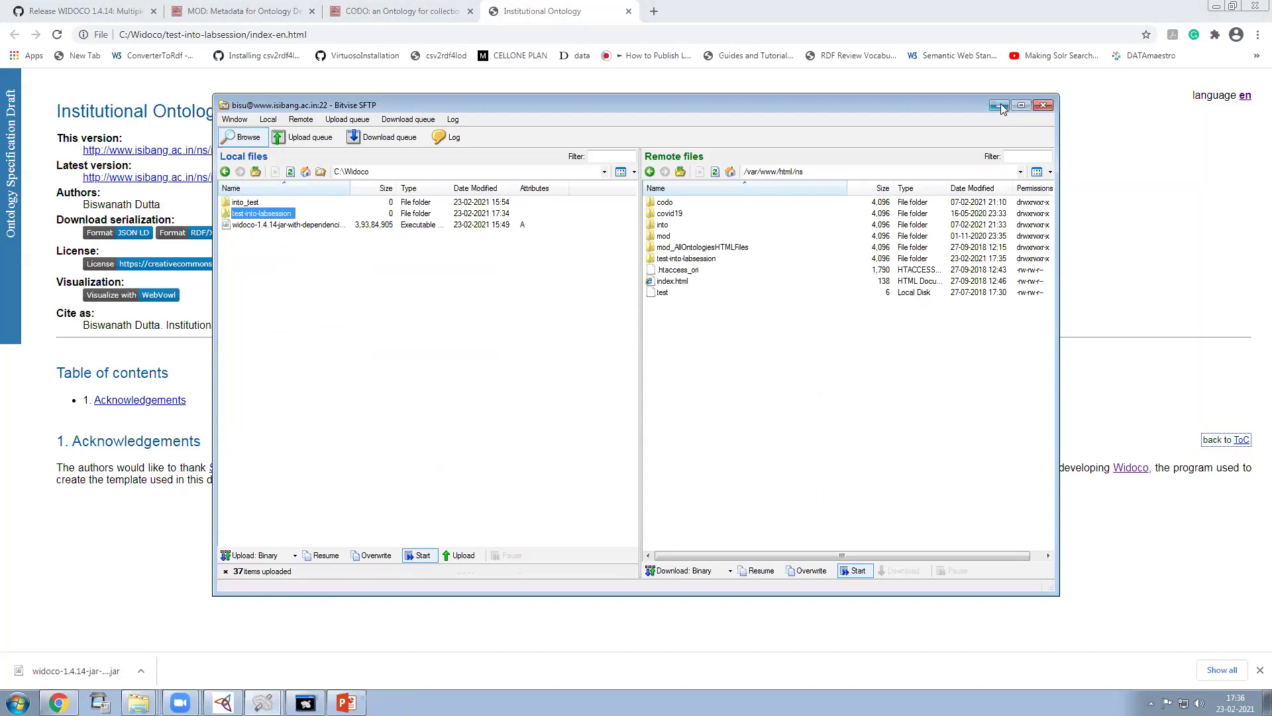
{"action": "left_click", "coordinate": [778, 265]}
{"action": "double_click", "coordinate": [696, 260]}
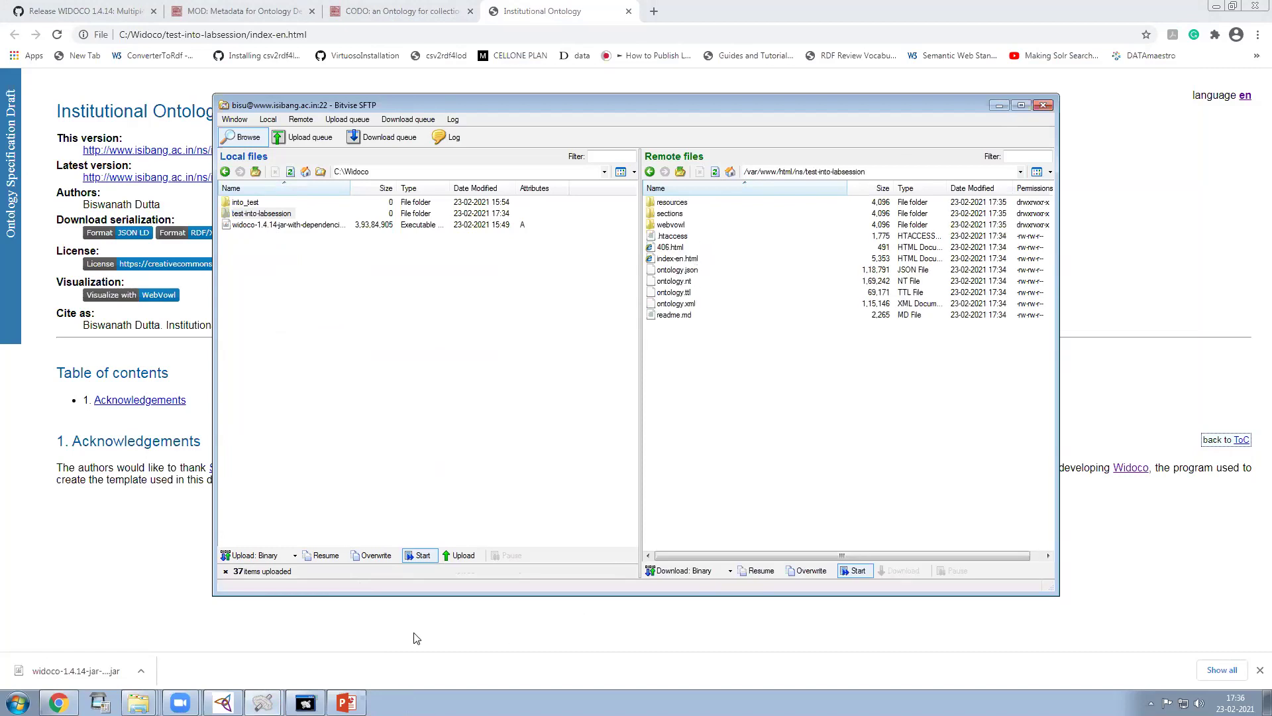
- Switch to the Bitvise xterm terminal, enter the test-into-labsession directory and list all its files with ls -la
{"action": "key", "text": "alt+Tab"}
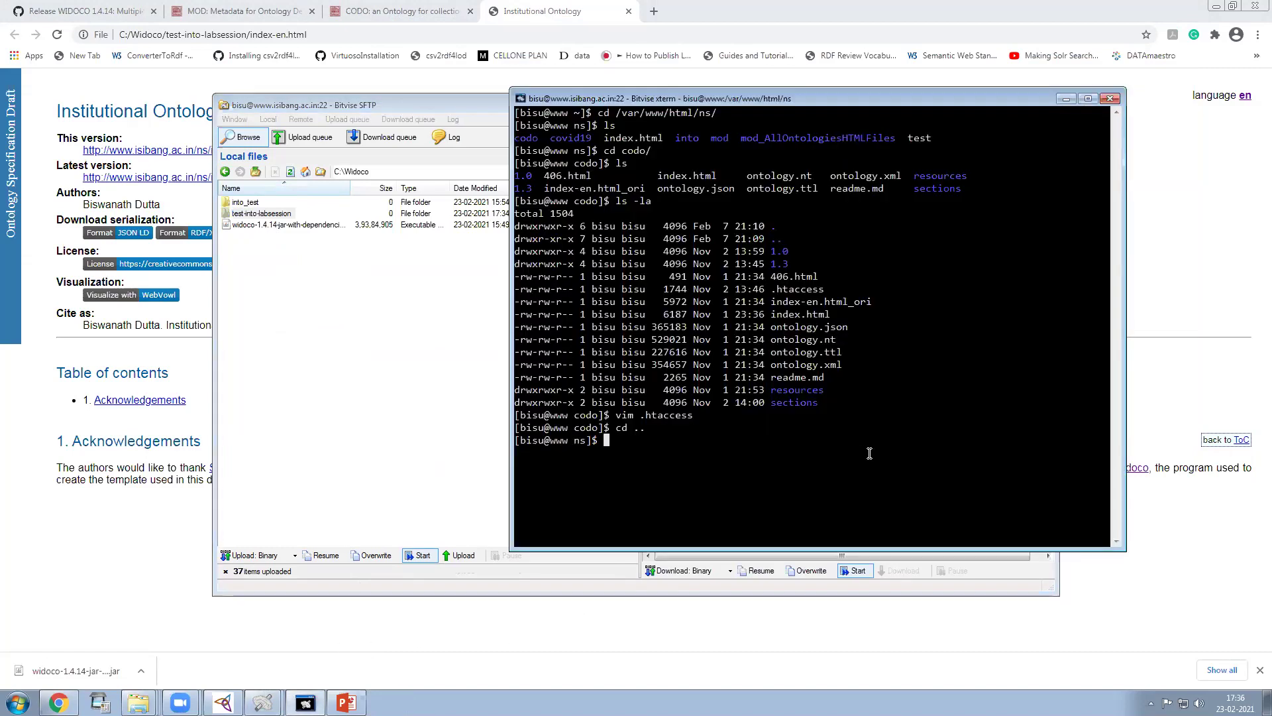
{"action": "type", "text": "cd test-"}
{"action": "key", "text": "Tab"}
{"action": "key", "text": "Return"}
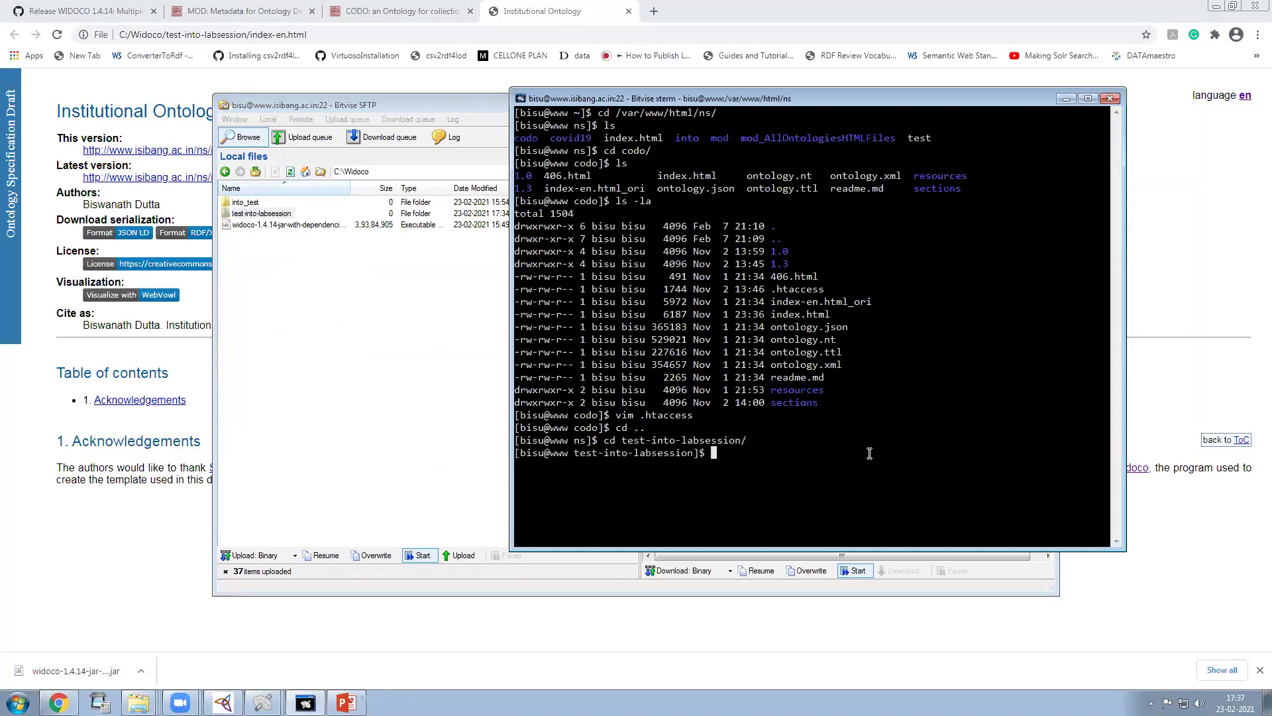
{"action": "type", "text": "ls -la"}
{"action": "key", "text": "Return"}
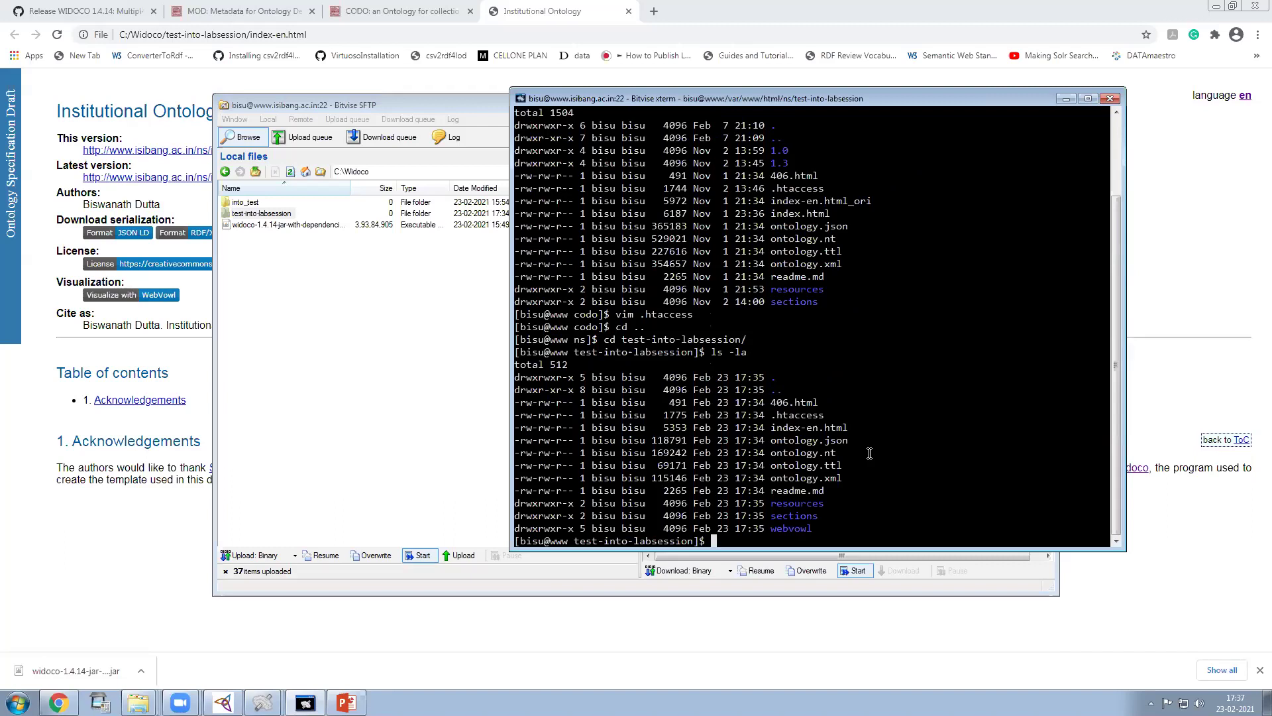
- Open the .htaccess file of test-into-labsession in vim
{"action": "type", "text": ".ht"}
{"action": "key", "text": "BackSpace"}
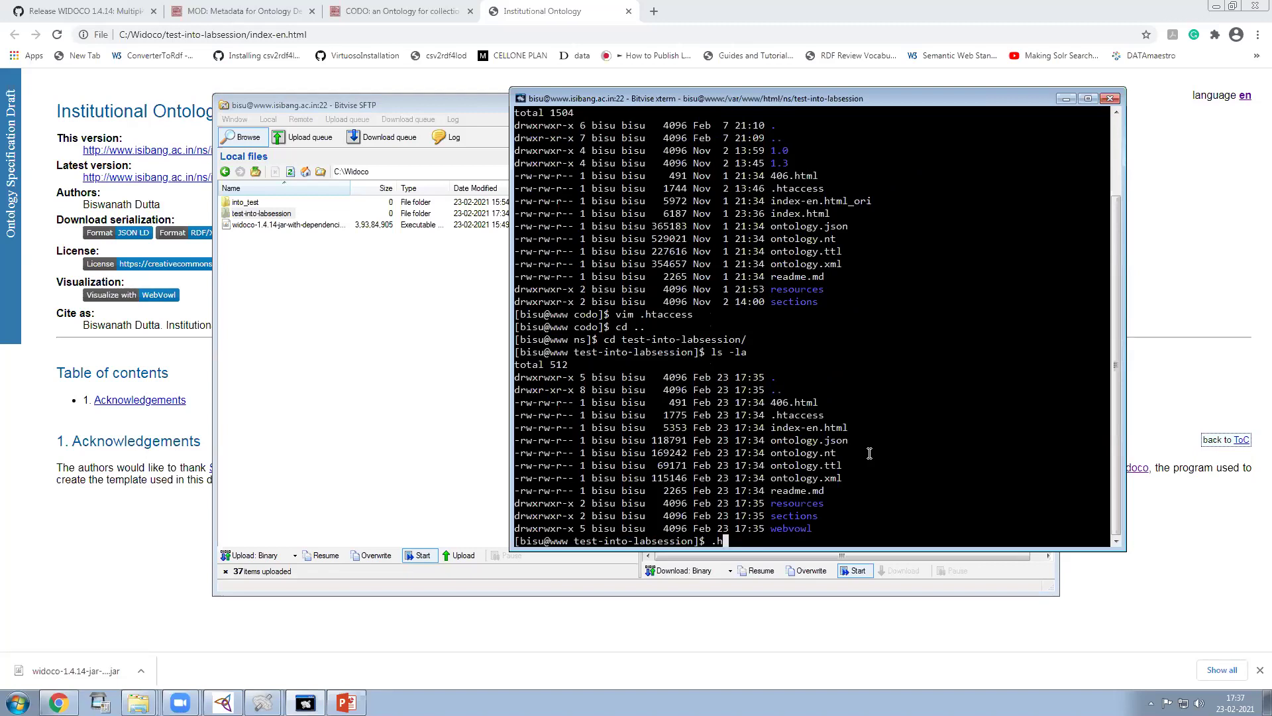
{"action": "key", "text": "BackSpace"}
{"action": "key", "text": "BackSpace"}
{"action": "type", "text": "vim .htaccess"}
{"action": "key", "text": "Tab"}
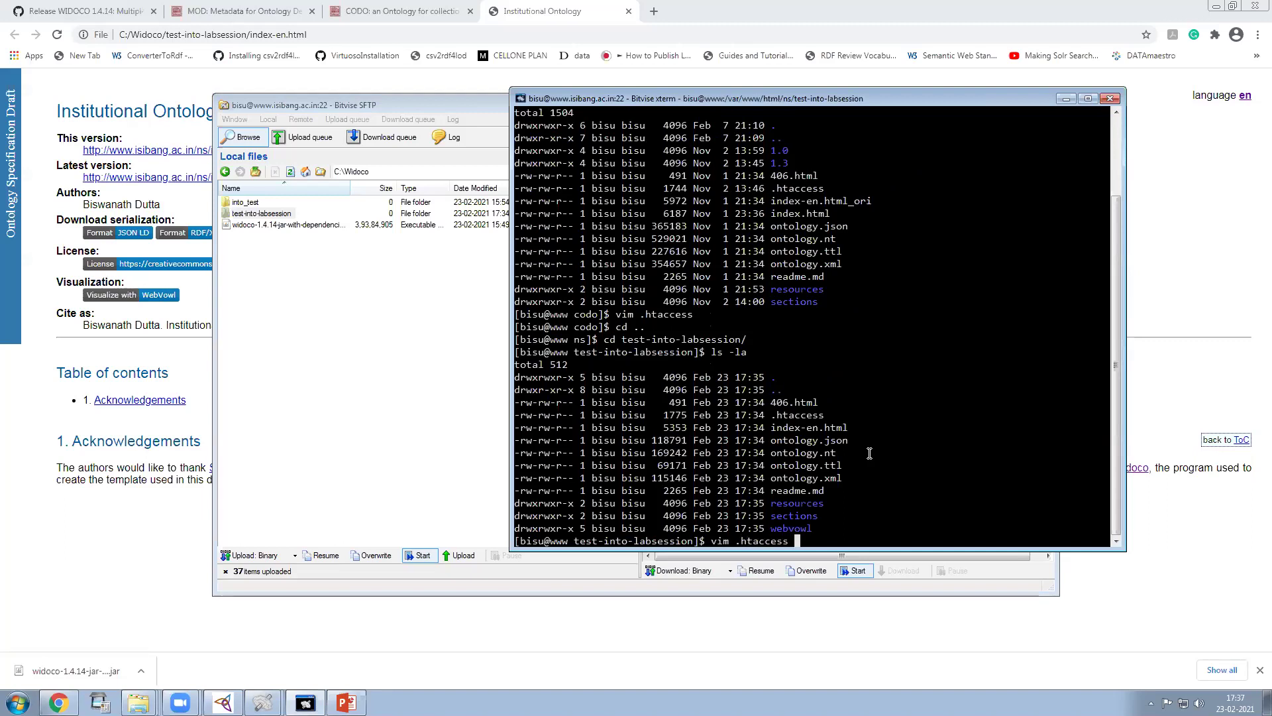
{"action": "key", "text": "Return"}
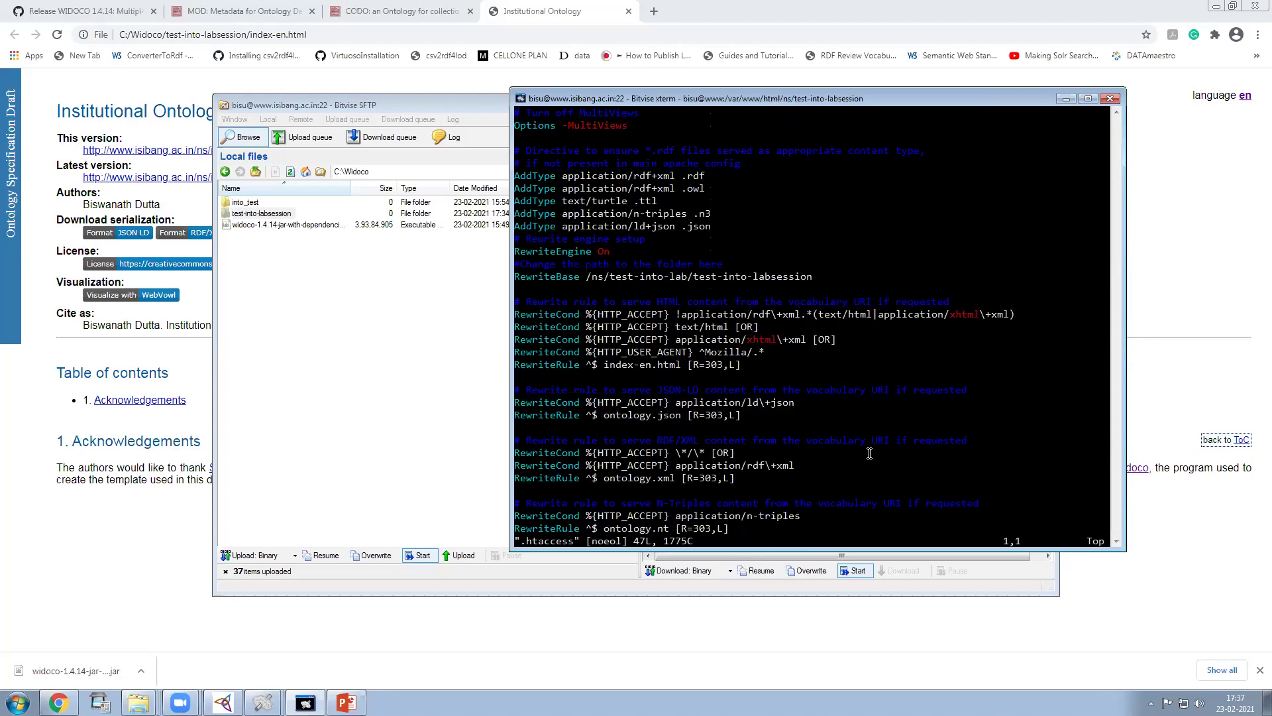
- Change the RewriteBase path in the .htaccess file to /ns/test-into-labsession, checking it against the remote folder path in Bitvise SFTP
{"action": "key", "text": "Down"}
{"action": "key", "text": "Down"}
{"action": "key", "text": "Down"}
{"action": "key", "text": "Down"}
{"action": "key", "text": "Down"}
{"action": "key", "text": "Down"}
{"action": "key", "text": "Down"}
{"action": "key", "text": "Down"}
{"action": "key", "text": "Down"}
{"action": "key", "text": "Down"}
{"action": "key", "text": "Right"}
{"action": "key", "text": "Right"}
{"action": "key", "text": "Right"}
{"action": "key", "text": "Right"}
{"action": "key", "text": "Right"}
{"action": "key", "text": "Right"}
{"action": "key", "text": "Right"}
{"action": "key", "text": "Right"}
{"action": "key", "text": "Right"}
{"action": "key", "text": "Right"}
{"action": "key", "text": "Right"}
{"action": "key", "text": "Right"}
{"action": "key", "text": "Right"}
{"action": "key", "text": "Right"}
{"action": "key", "text": "Right"}
{"action": "key", "text": "Right"}
{"action": "key", "text": "Right"}
{"action": "key", "text": "Right"}
{"action": "key", "text": "Right"}
{"action": "key", "text": "Right"}
{"action": "key", "text": "Right"}
{"action": "key", "text": "Right"}
{"action": "key", "text": "Right"}
{"action": "key", "text": "Right"}
{"action": "key", "text": "Right"}
{"action": "key", "text": "Right"}
{"action": "key", "text": "Right"}
{"action": "key", "text": "Right"}
{"action": "key", "text": "Right"}
{"action": "left_click", "coordinate": [331, 188]}
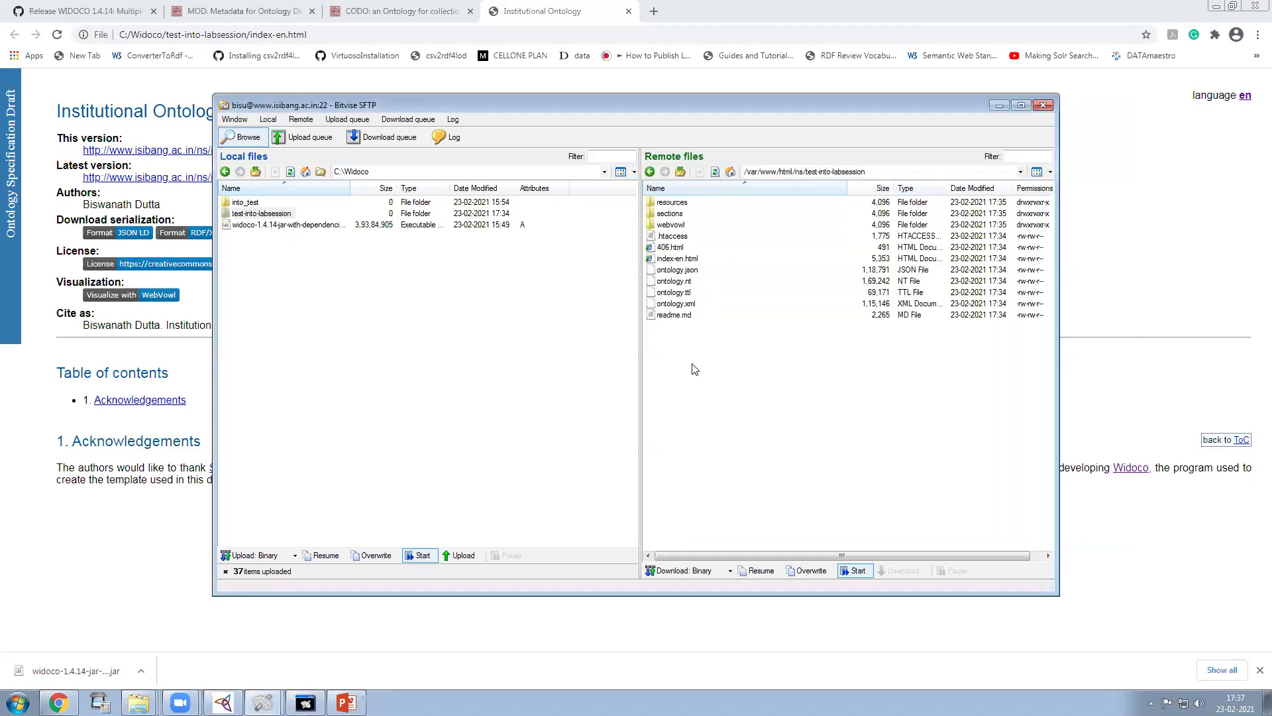
{"action": "left_click", "coordinate": [305, 702]}
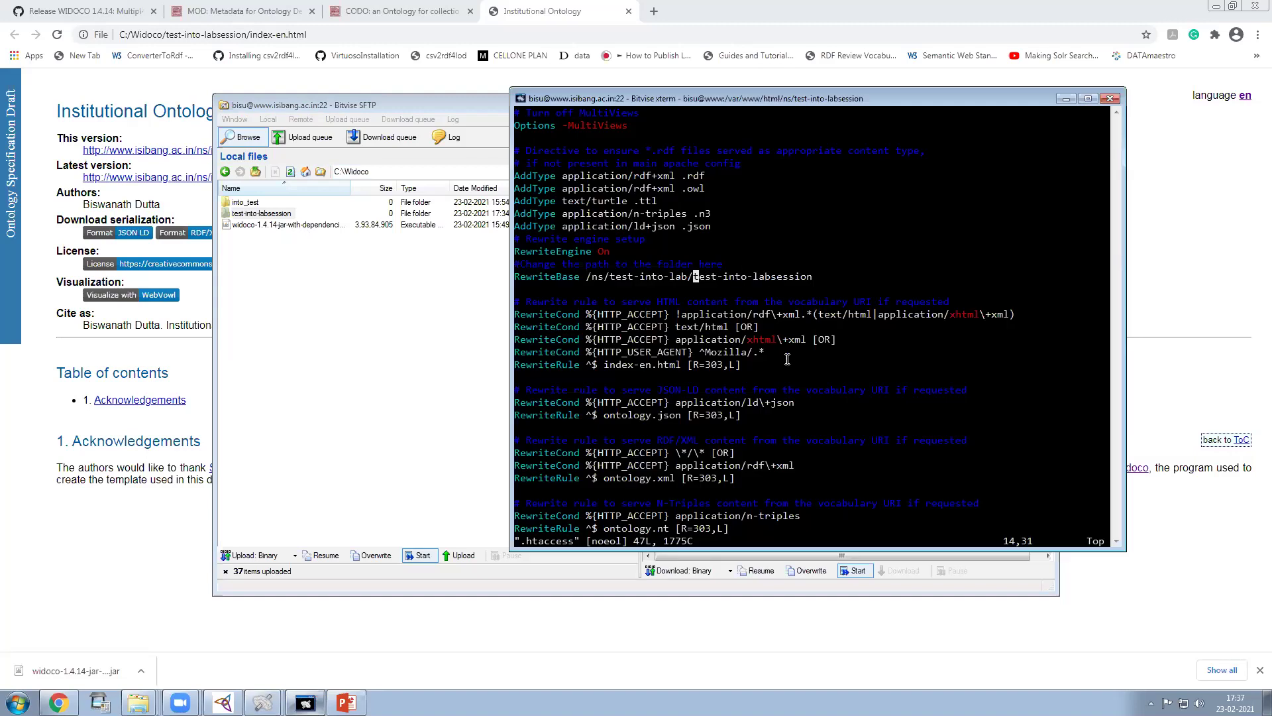
{"action": "key", "text": "Left"}
{"action": "key", "text": "Left"}
{"action": "key", "text": "Left"}
{"action": "key", "text": "i"}
{"action": "key", "text": "Right"}
{"action": "key", "text": "Right"}
{"action": "key", "text": "Right"}
{"action": "key", "text": "BackSpace"}
{"action": "key", "text": "BackSpace"}
{"action": "key", "text": "BackSpace"}
{"action": "key", "text": "BackSpace"}
{"action": "key", "text": "BackSpace"}
{"action": "key", "text": "BackSpace"}
{"action": "key", "text": "BackSpace"}
{"action": "key", "text": "BackSpace"}
{"action": "key", "text": "BackSpace"}
{"action": "key", "text": "BackSpace"}
{"action": "key", "text": "BackSpace"}
{"action": "key", "text": "BackSpace"}
{"action": "key", "text": "BackSpace"}
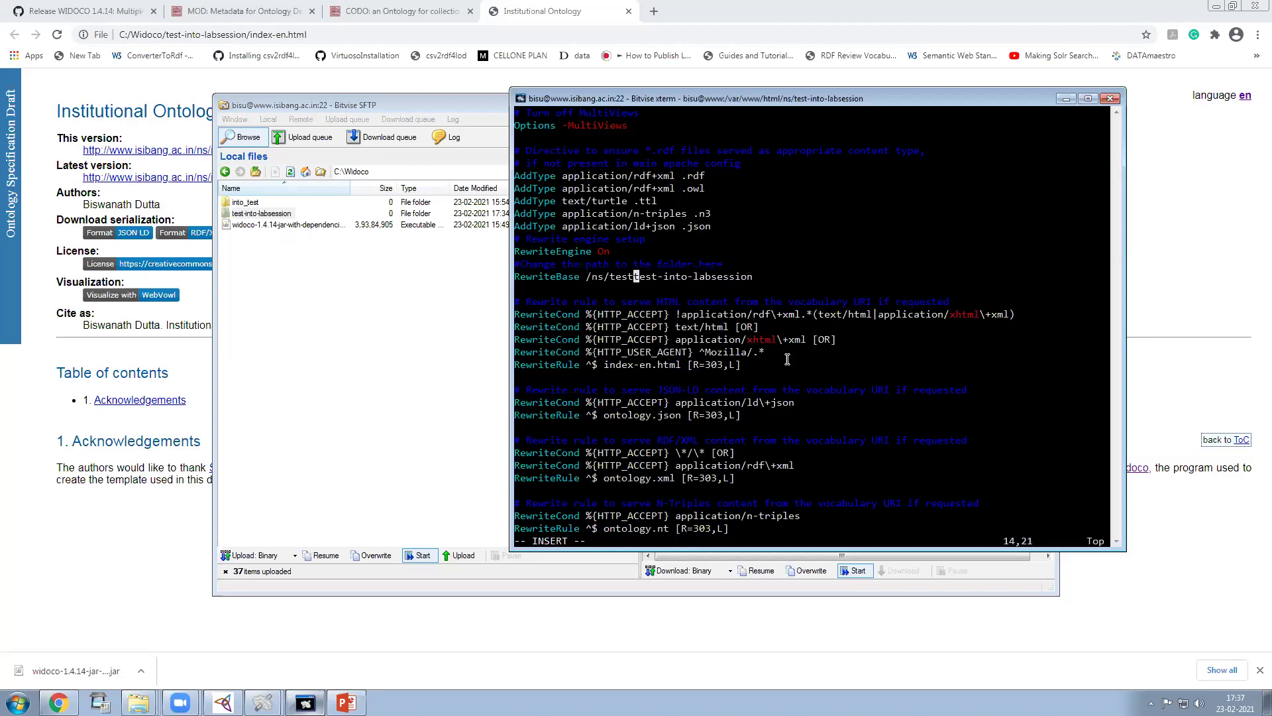
{"action": "key", "text": "BackSpace"}
- Check the rewrite rules below the RewriteBase line, save the .htaccess file and quit vim
{"action": "key", "text": "Down"}
{"action": "key", "text": "Down"}
{"action": "key", "text": "Down"}
{"action": "key", "text": "Down"}
{"action": "key", "text": "Down"}
{"action": "key", "text": "Down"}
{"action": "key", "text": "Right"}
{"action": "key", "text": "Right"}
{"action": "key", "text": "Right"}
{"action": "key", "text": "Right"}
{"action": "key", "text": "Right"}
{"action": "key", "text": "Right"}
{"action": "key", "text": "Right"}
{"action": "key", "text": "Escape"}
{"action": "type", "text": ":wq"}
{"action": "key", "text": "Return"}
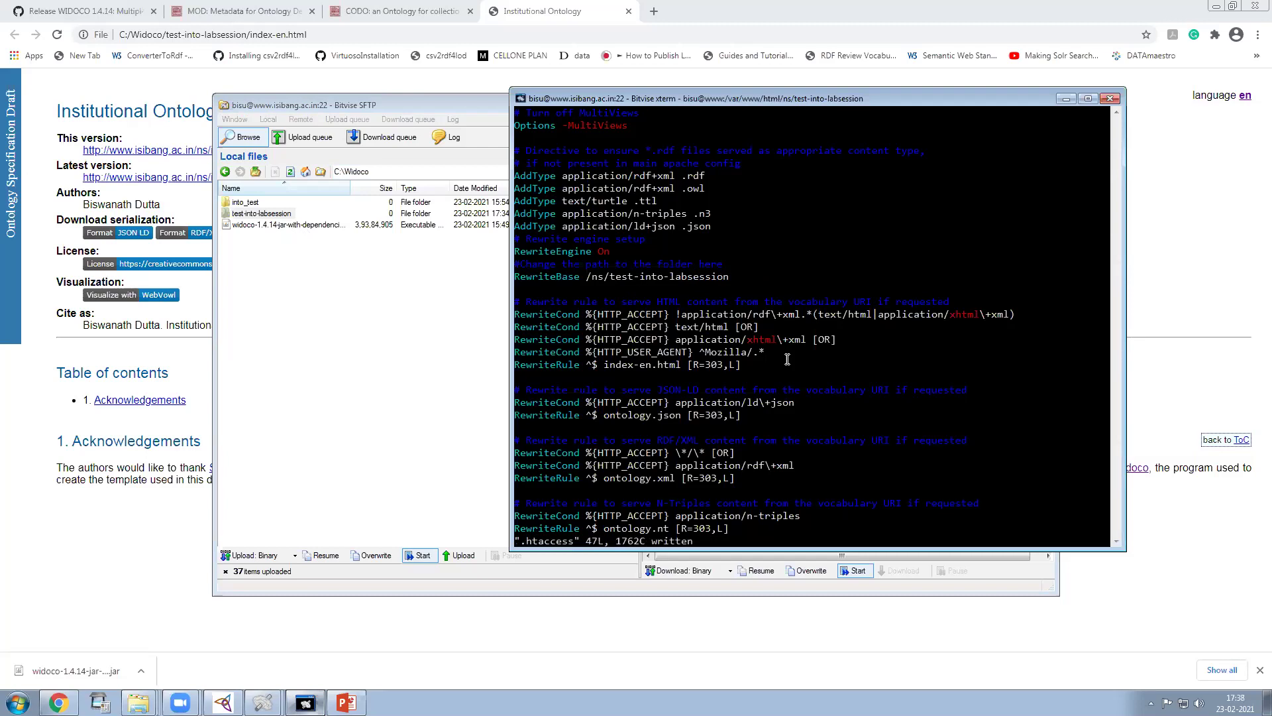
- Minimise the terminal and SFTP windows, return to Chrome and close the CODO ontology page
{"action": "left_click", "coordinate": [1066, 98]}
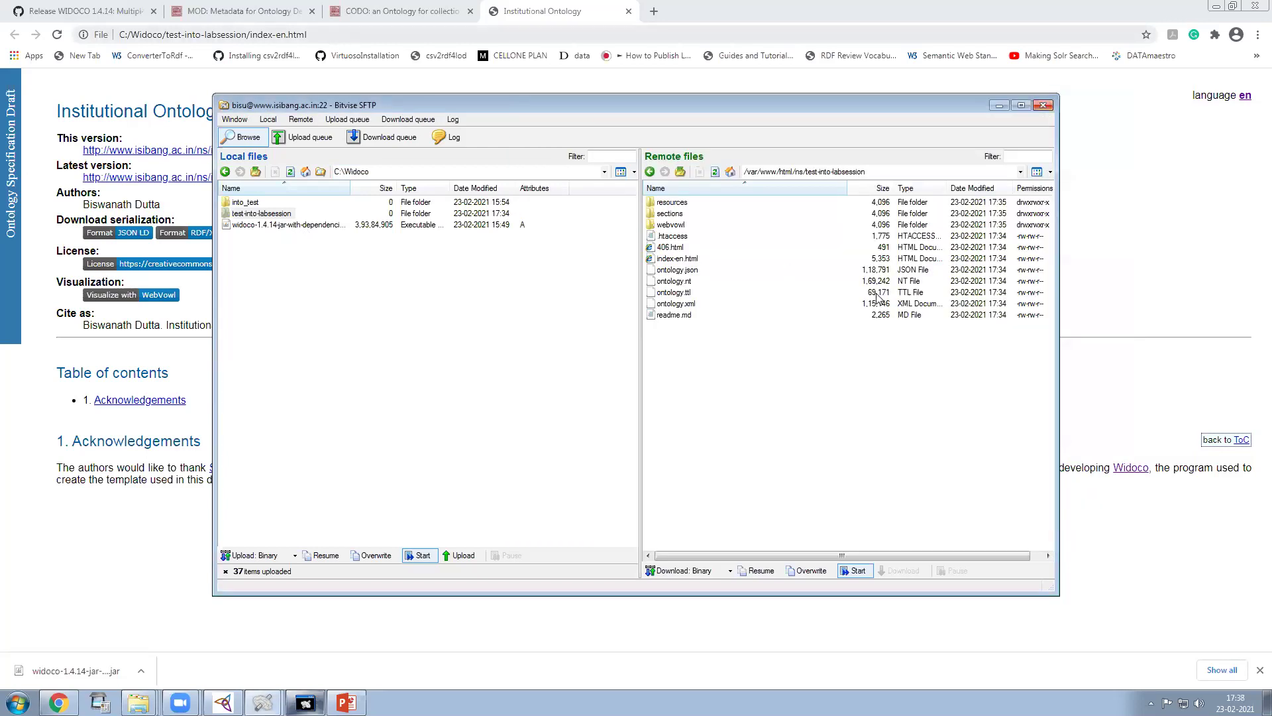
{"action": "left_click", "coordinate": [999, 106]}
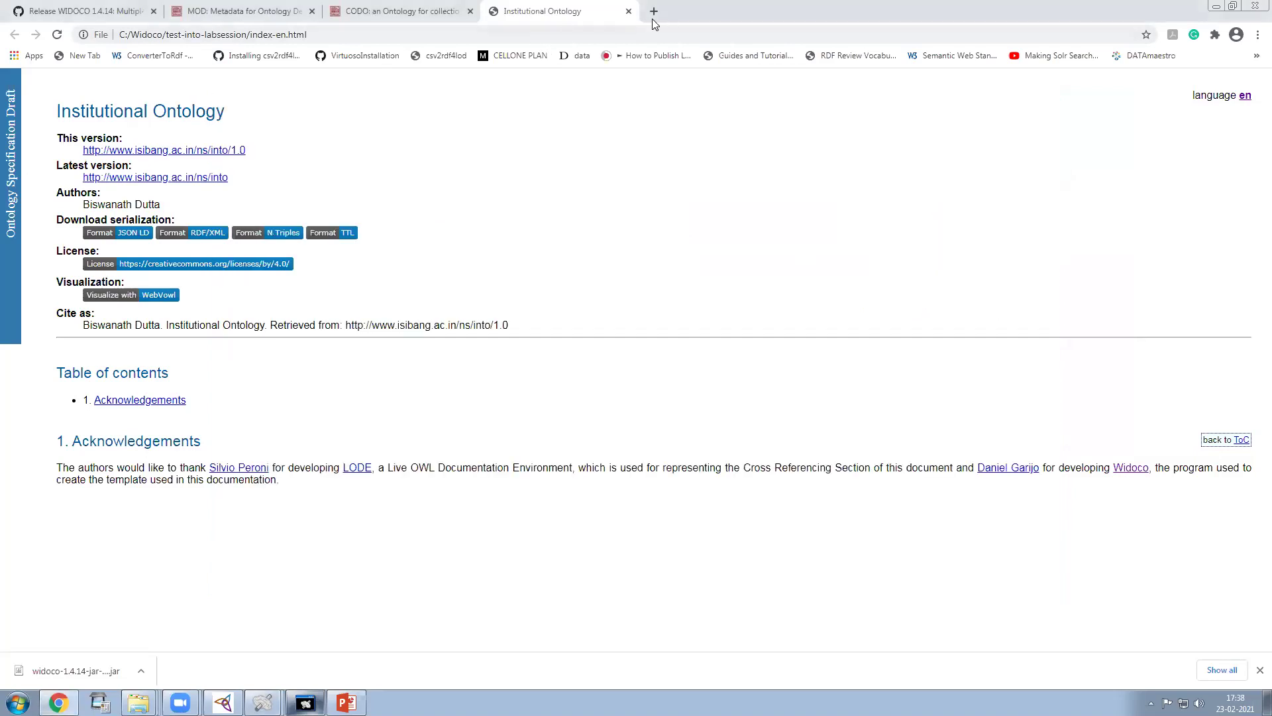
{"action": "left_click", "coordinate": [381, 13]}
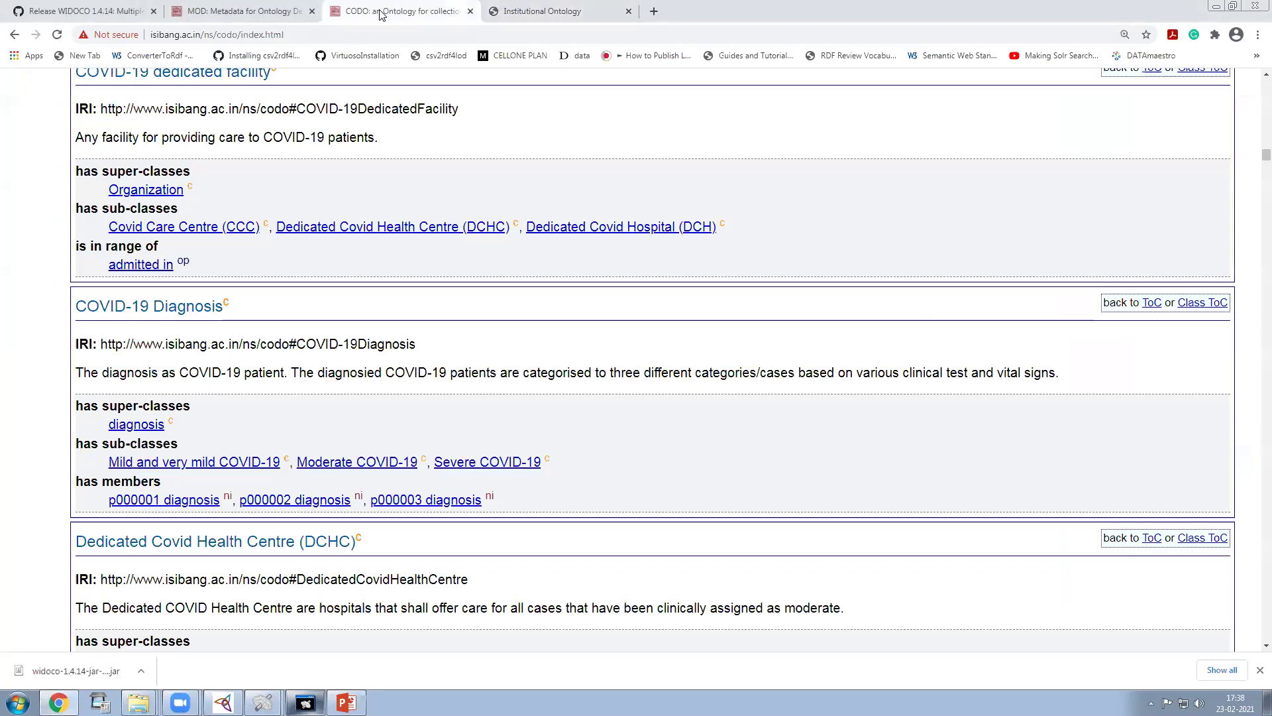
{"action": "left_click", "coordinate": [469, 11]}
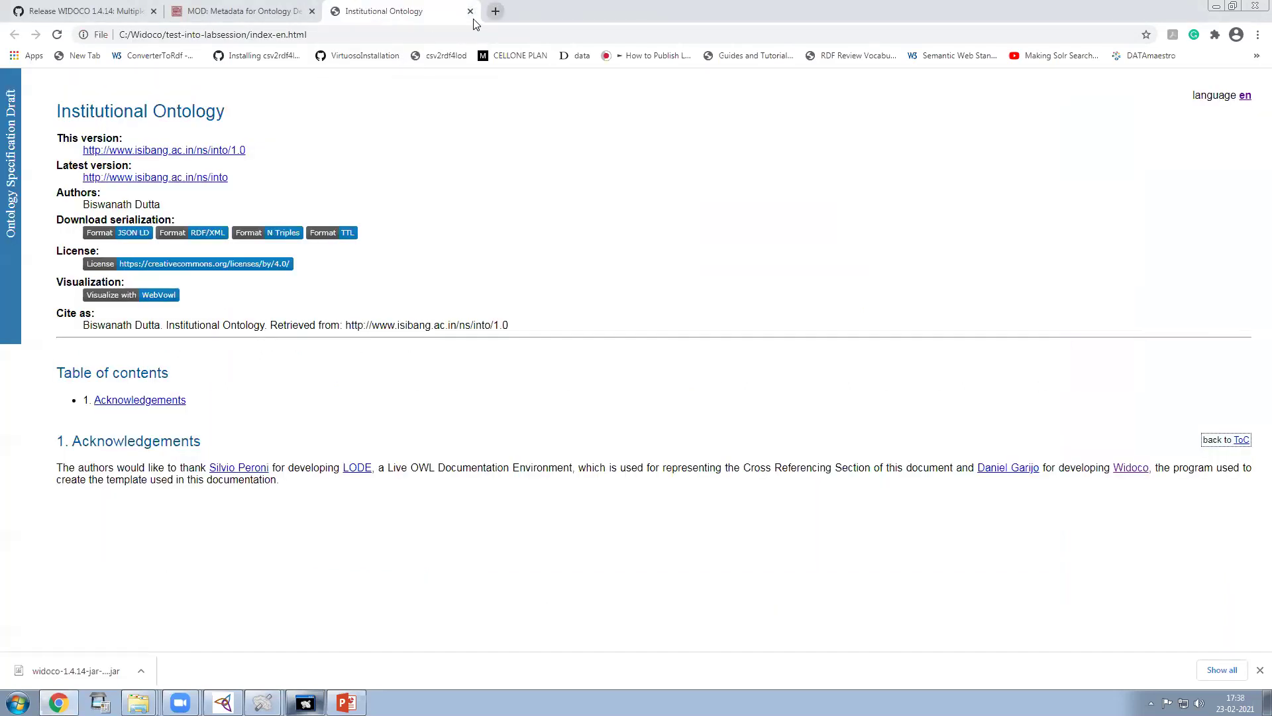
- Replace the local Institutional Ontology page's address with isibang.ac.in/ns/test without loading it
{"action": "left_click", "coordinate": [342, 34]}
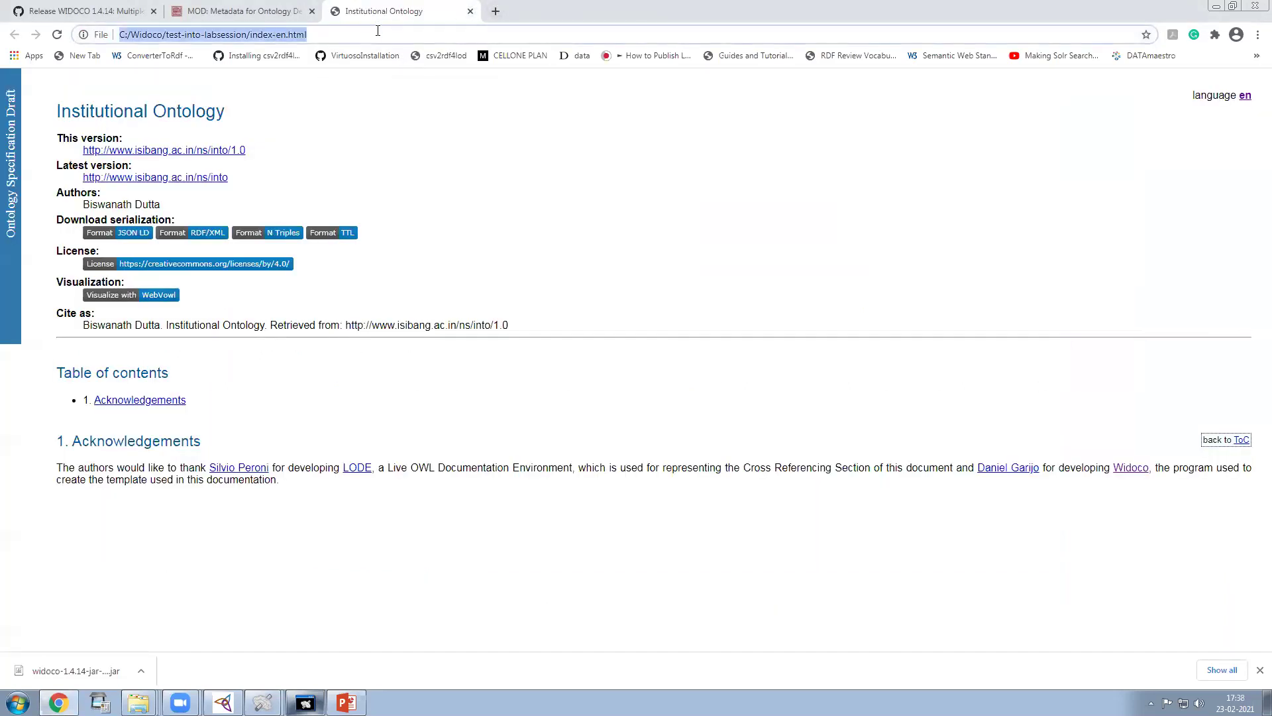
{"action": "type", "text": "isiban"}
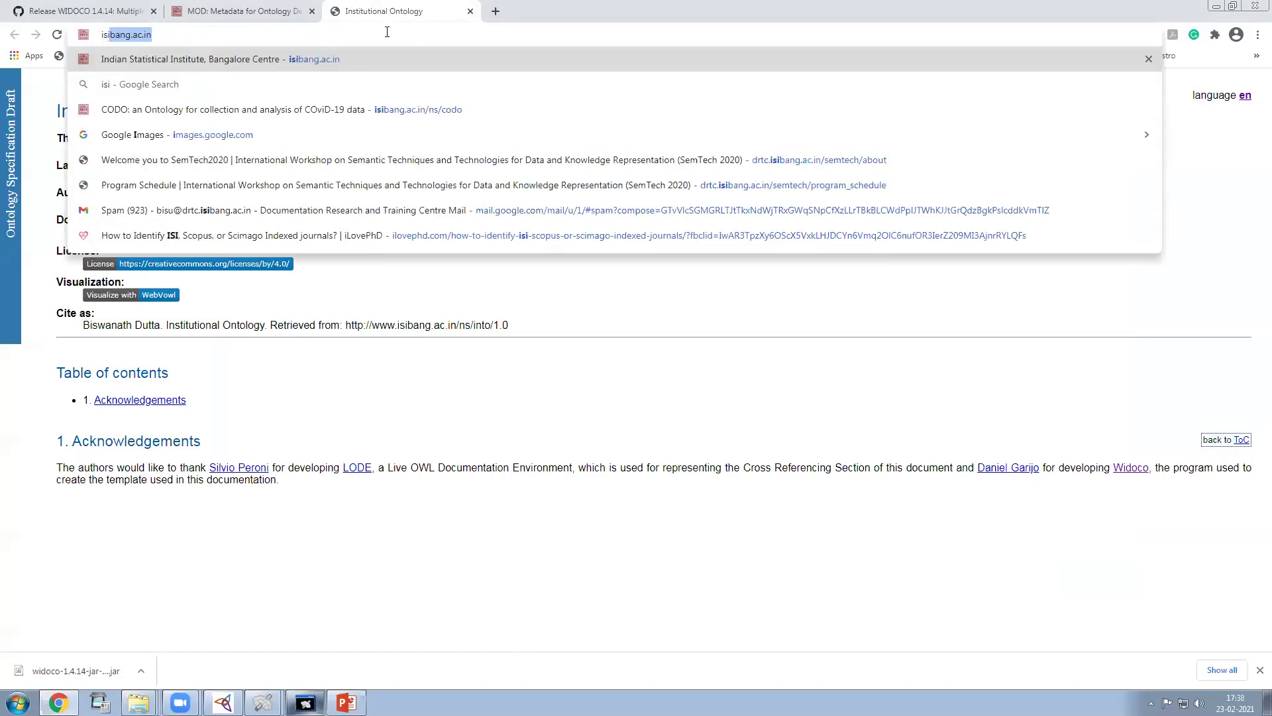
{"action": "type", "text": "g.ac.in/ns/"}
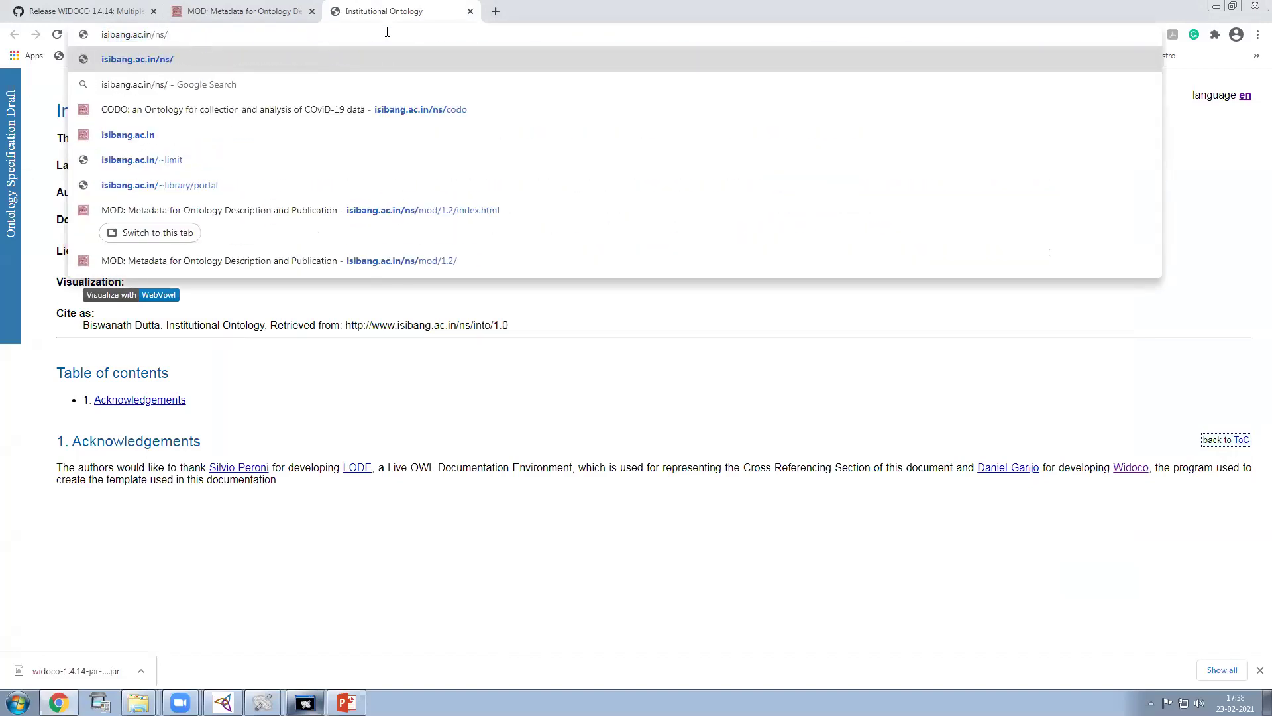
{"action": "type", "text": "test"}
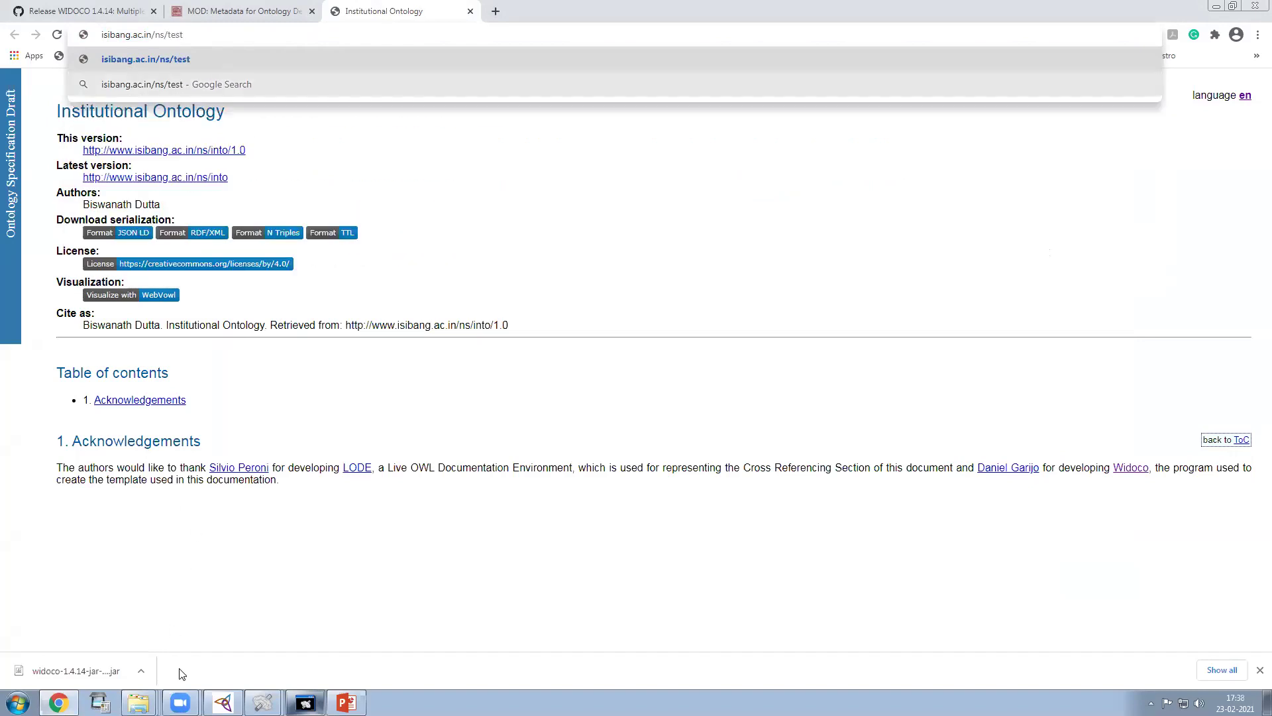
- Copy the name of the test-into-labsession folder from C:\Widoco in Windows Explorer and return to Chrome
{"action": "right_click", "coordinate": [139, 702]}
{"action": "left_click", "coordinate": [121, 672]}
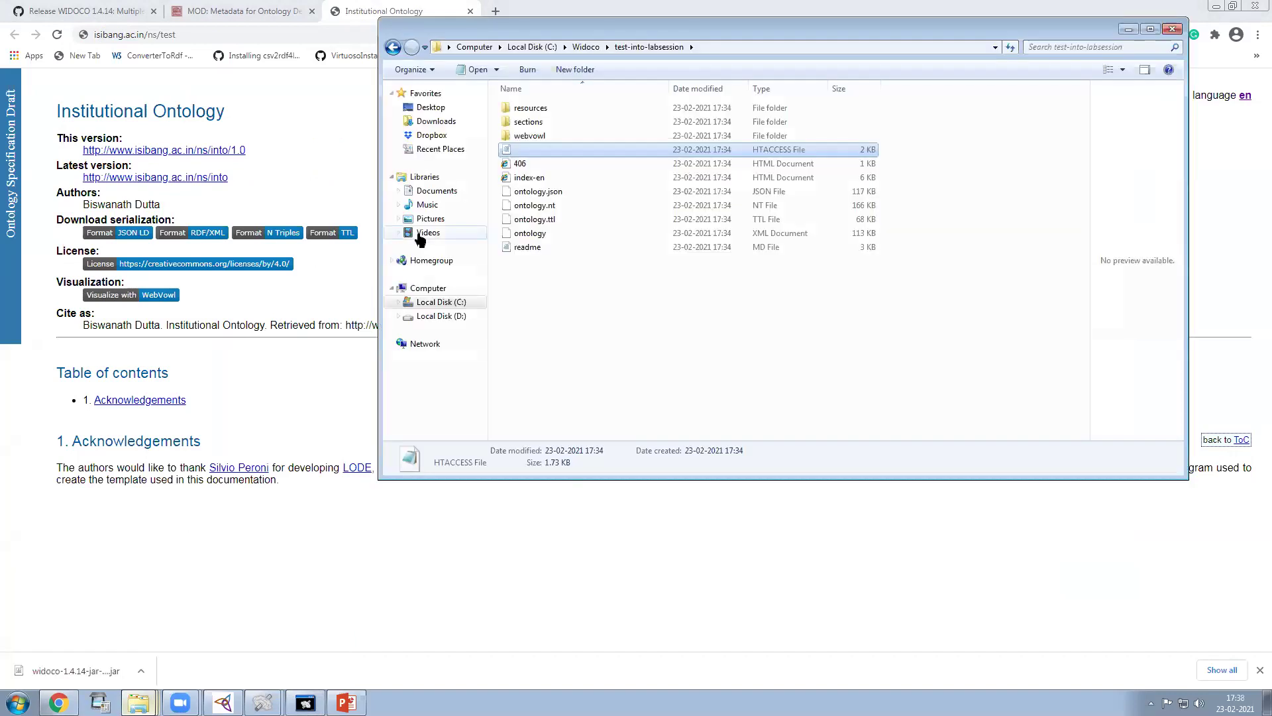
{"action": "left_click", "coordinate": [586, 47]}
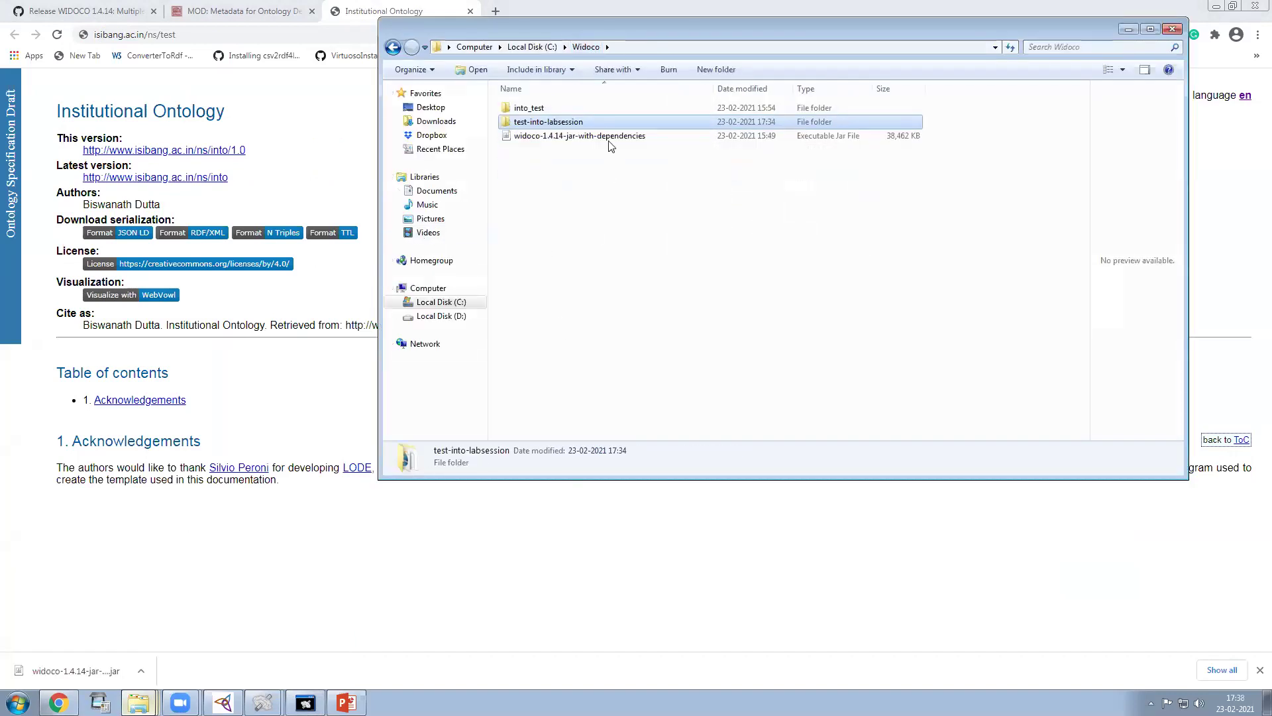
{"action": "right_click", "coordinate": [599, 121]}
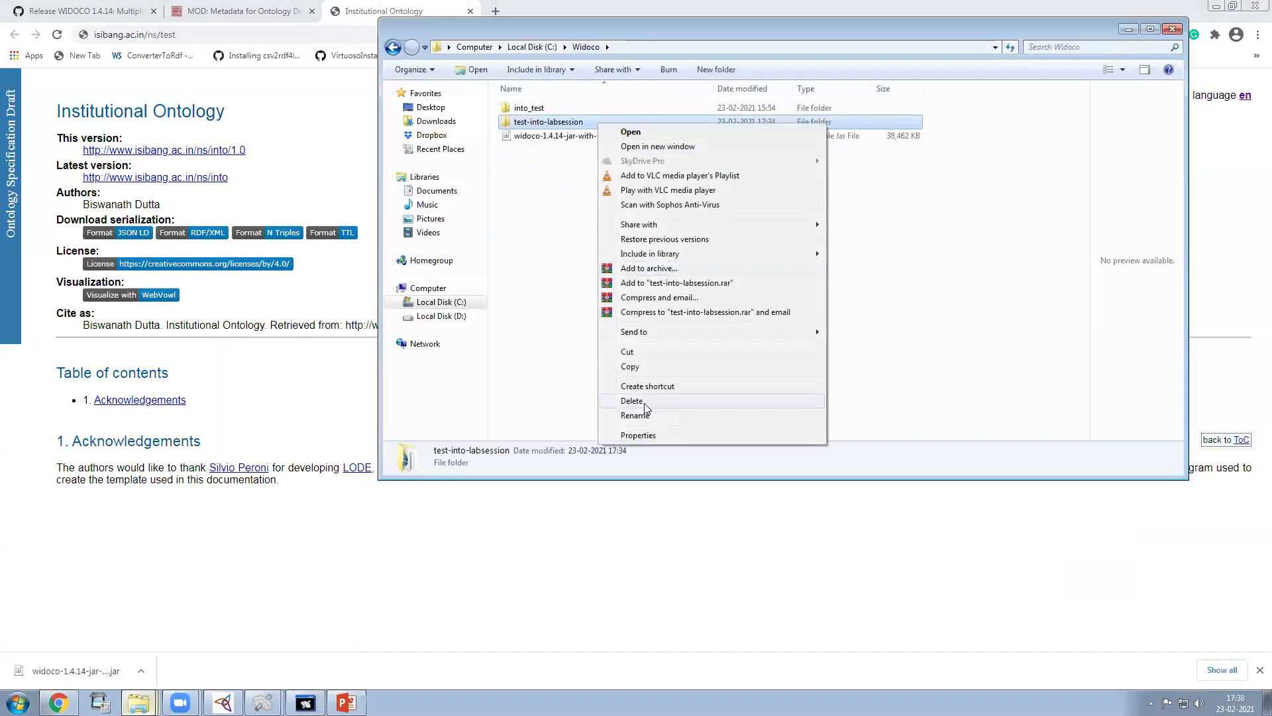
{"action": "left_click", "coordinate": [618, 416]}
{"action": "key", "text": "ctrl+c"}
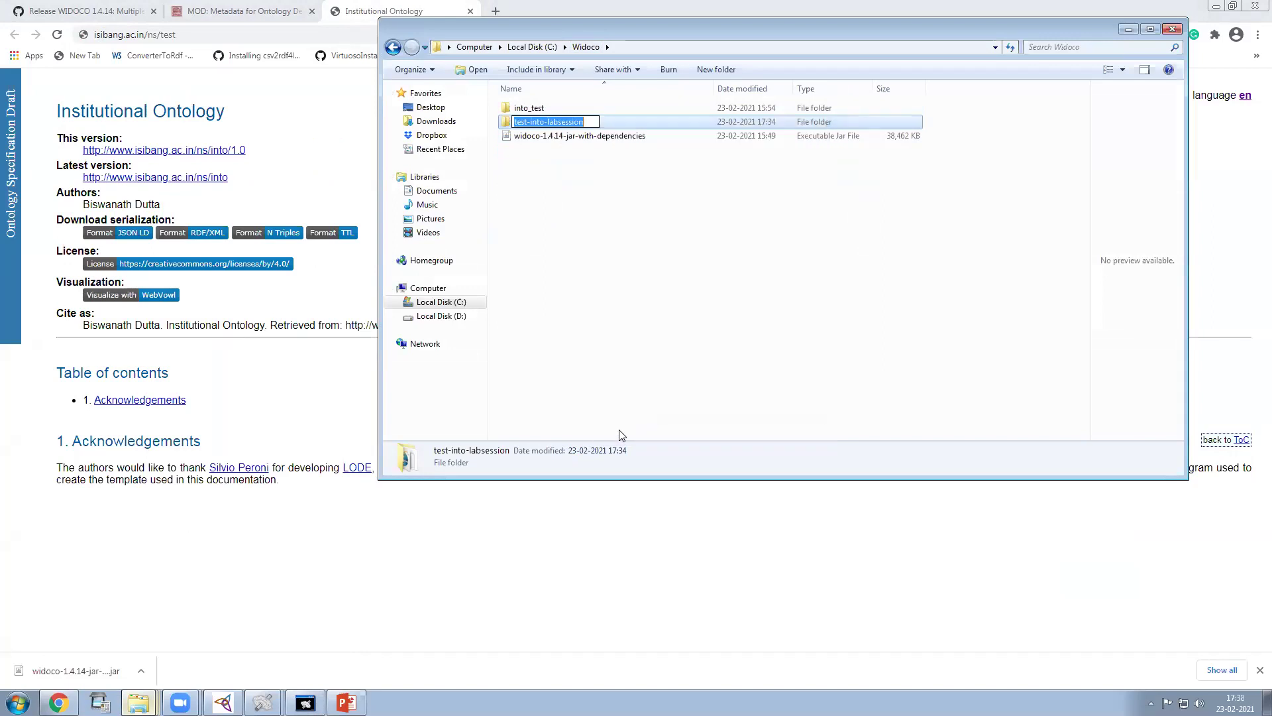
{"action": "left_click", "coordinate": [1129, 29]}
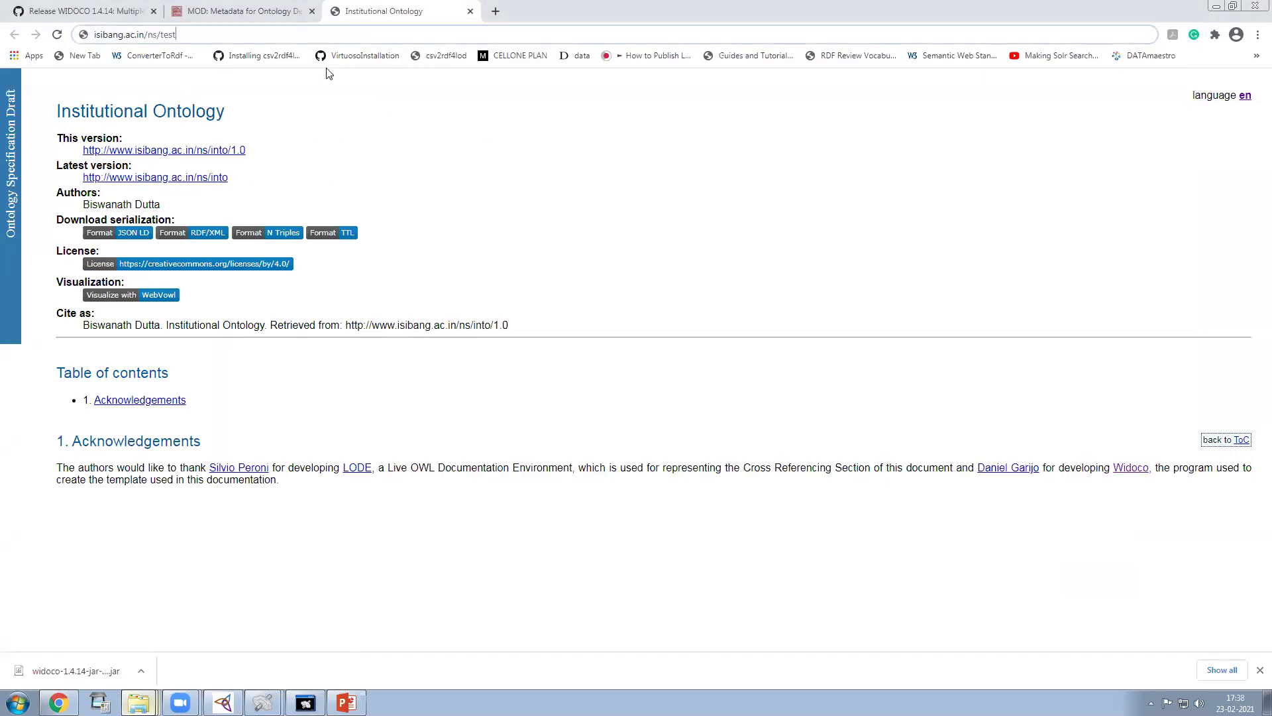
- Load isibang.ac.in/ns/test-into-labsession using the copied folder name and view the published page's abstract and table of contents
{"action": "key", "text": "BackSpace"}
{"action": "key", "text": "BackSpace"}
{"action": "key", "text": "BackSpace"}
{"action": "key", "text": "BackSpace"}
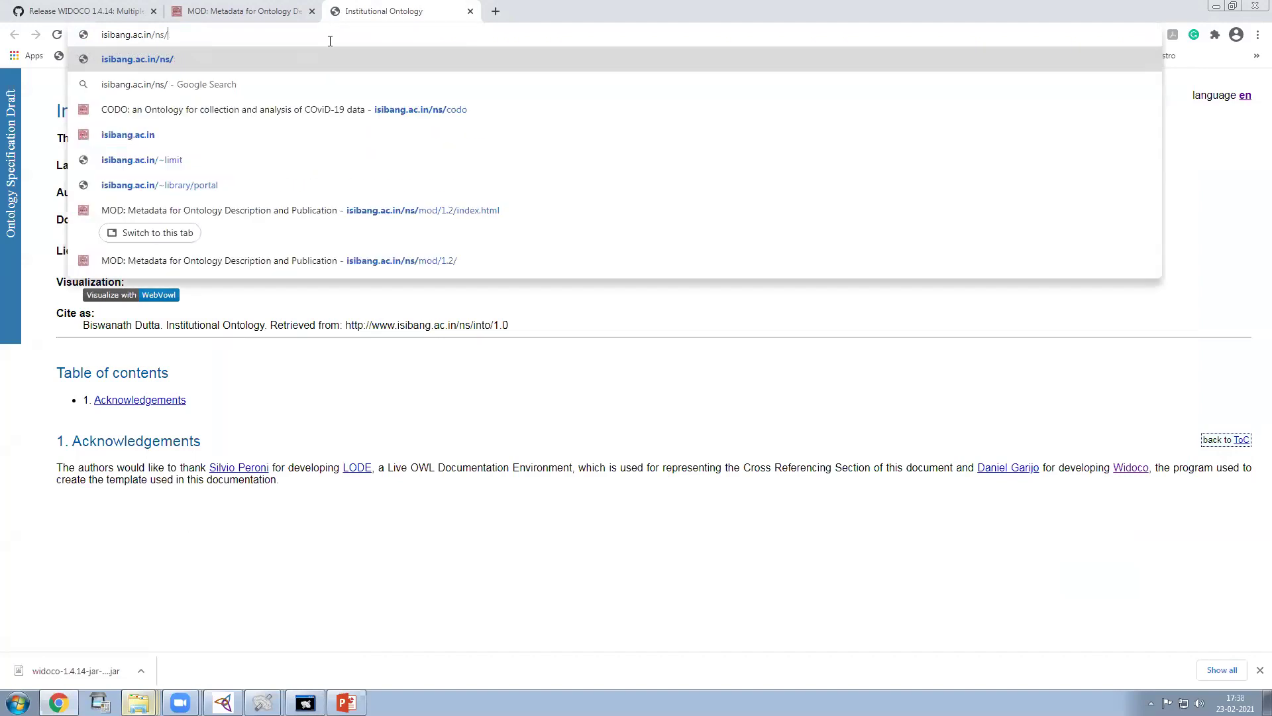
{"action": "key", "text": "ctrl+v"}
{"action": "key", "text": "Return"}
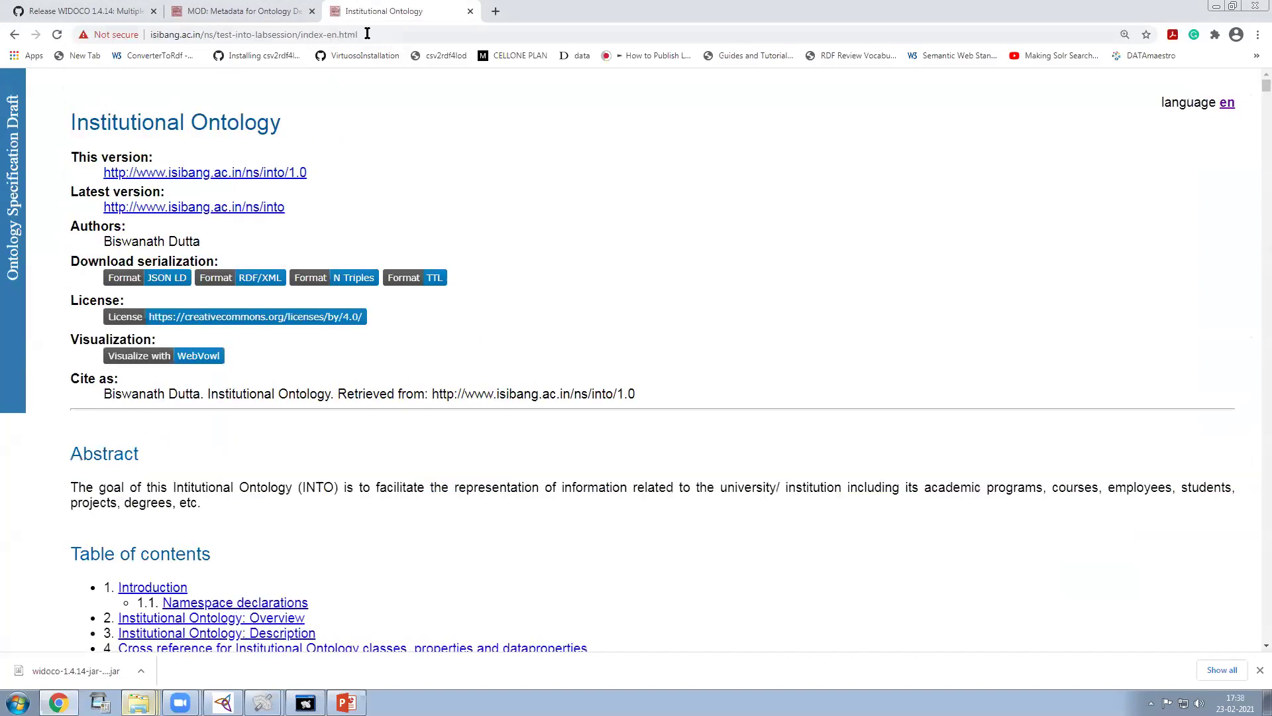
{"action": "key", "text": "ctrl+plus"}
{"action": "key", "text": "ctrl+plus"}
{"action": "scroll", "coordinate": [751, 421], "scroll_direction": "down", "scroll_amount": 4}
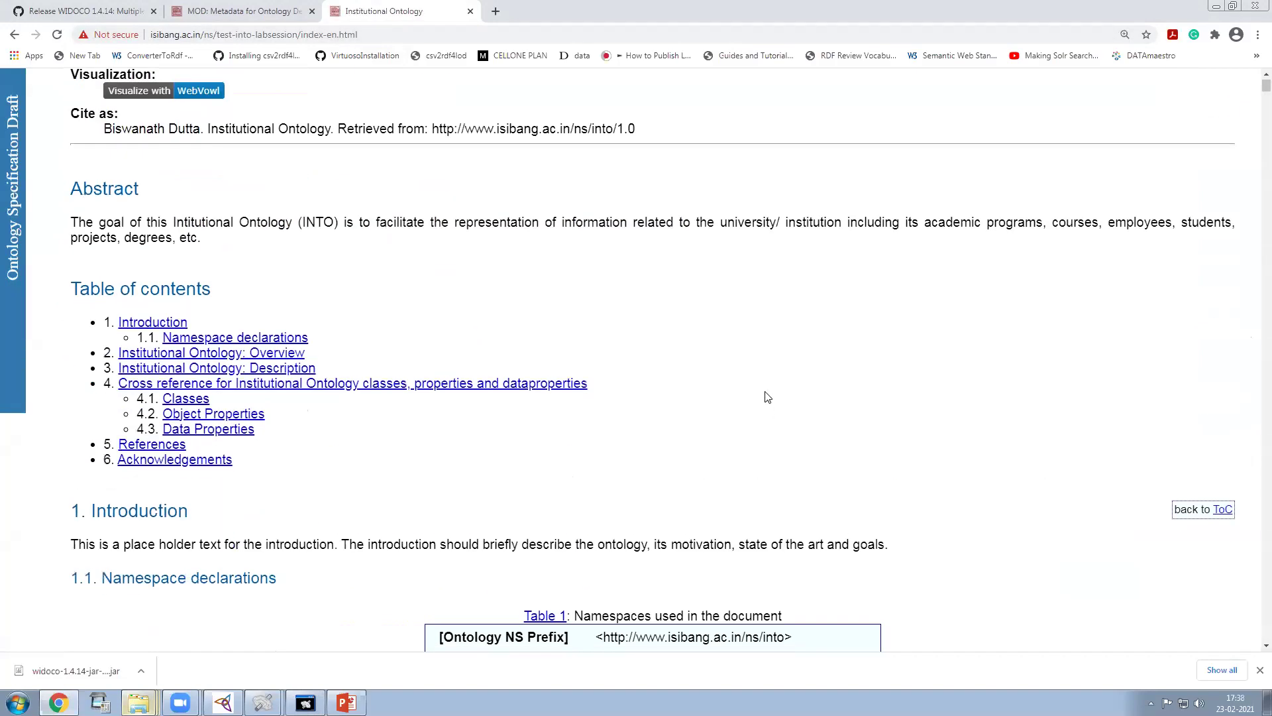
- Switch to the Widoco folder in Windows Explorer, look through the into_test folder and go back to Widoco
{"action": "left_click", "coordinate": [180, 702]}
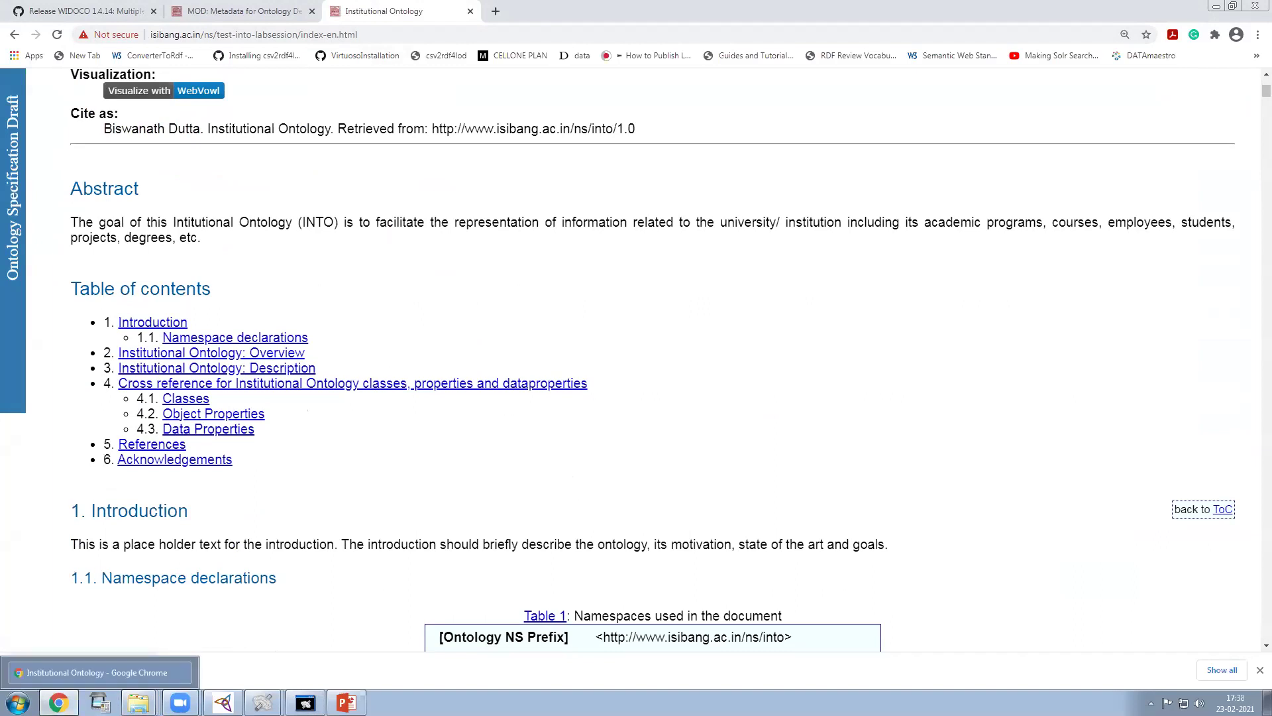
{"action": "key", "text": "alt+Tab"}
{"action": "key", "text": "alt+Tab"}
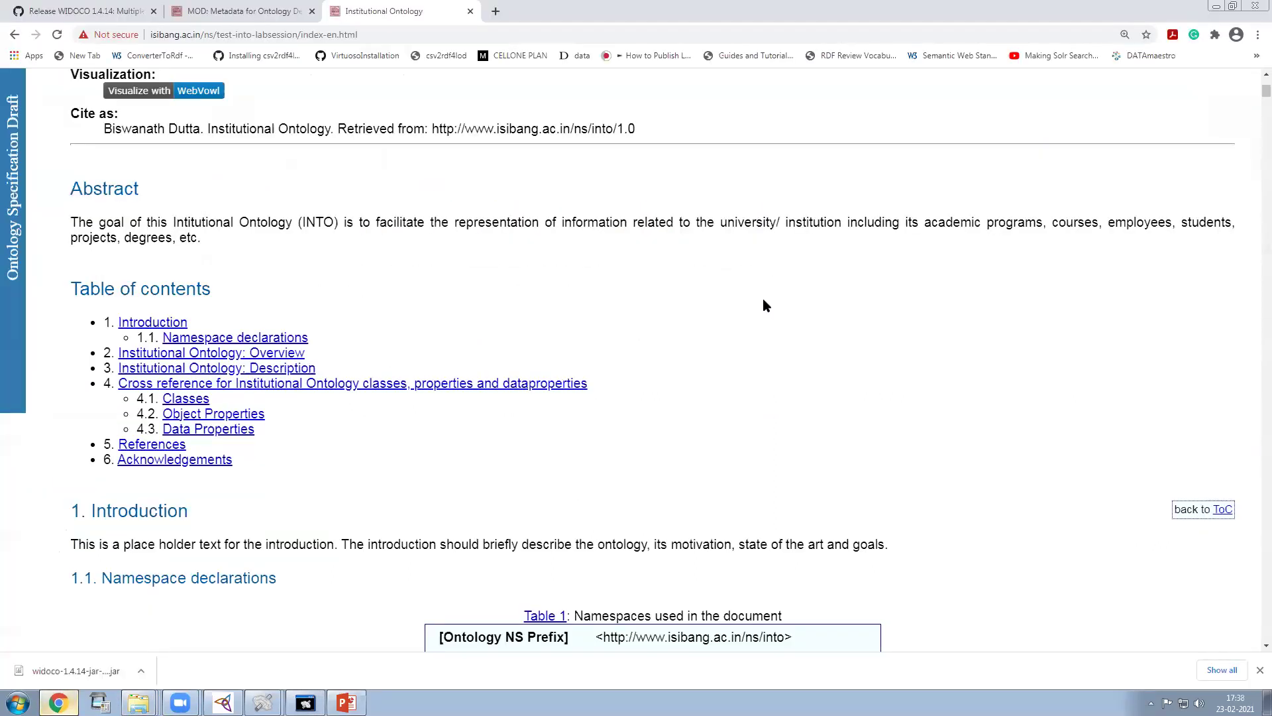
{"action": "left_click", "coordinate": [141, 670]}
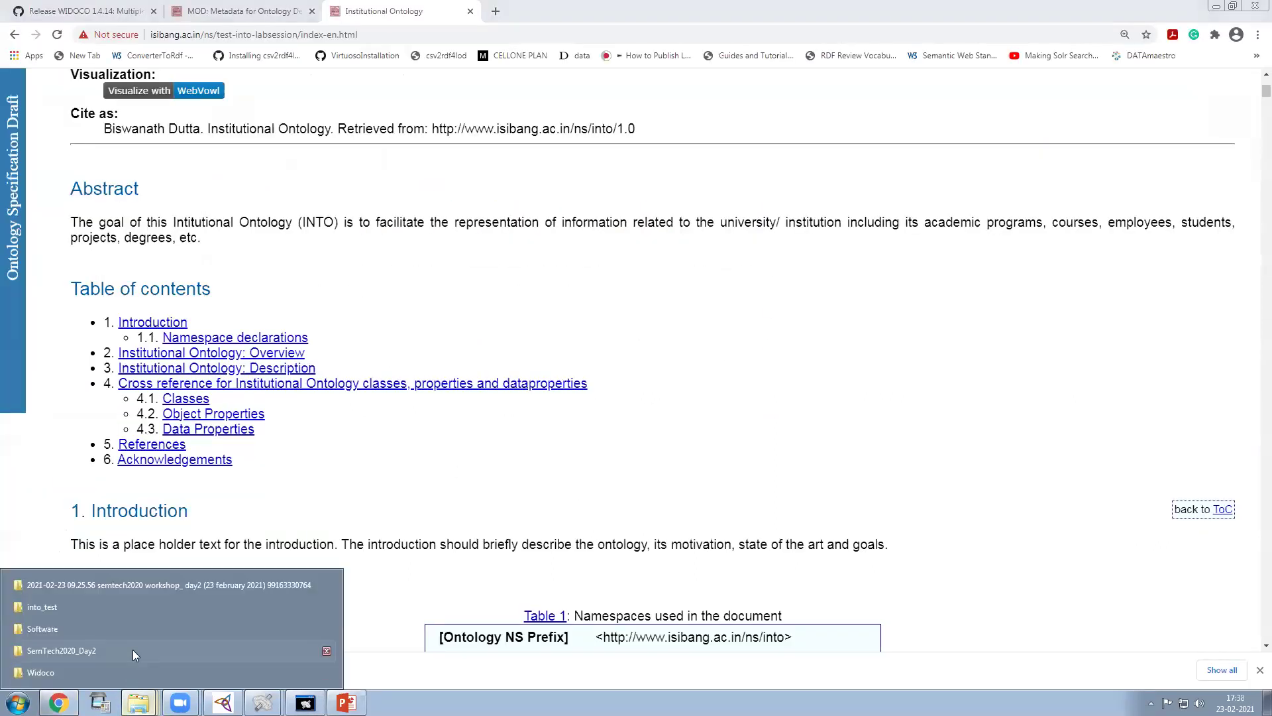
{"action": "left_click", "coordinate": [123, 676]}
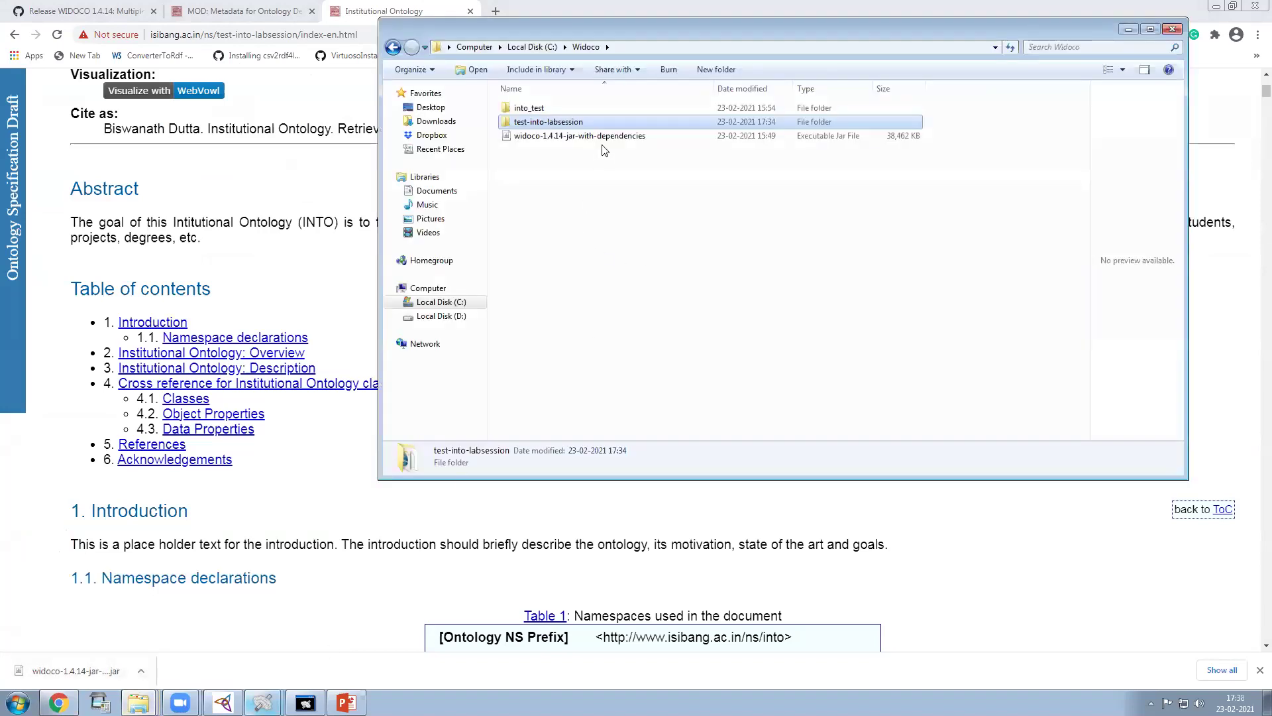
{"action": "double_click", "coordinate": [608, 108]}
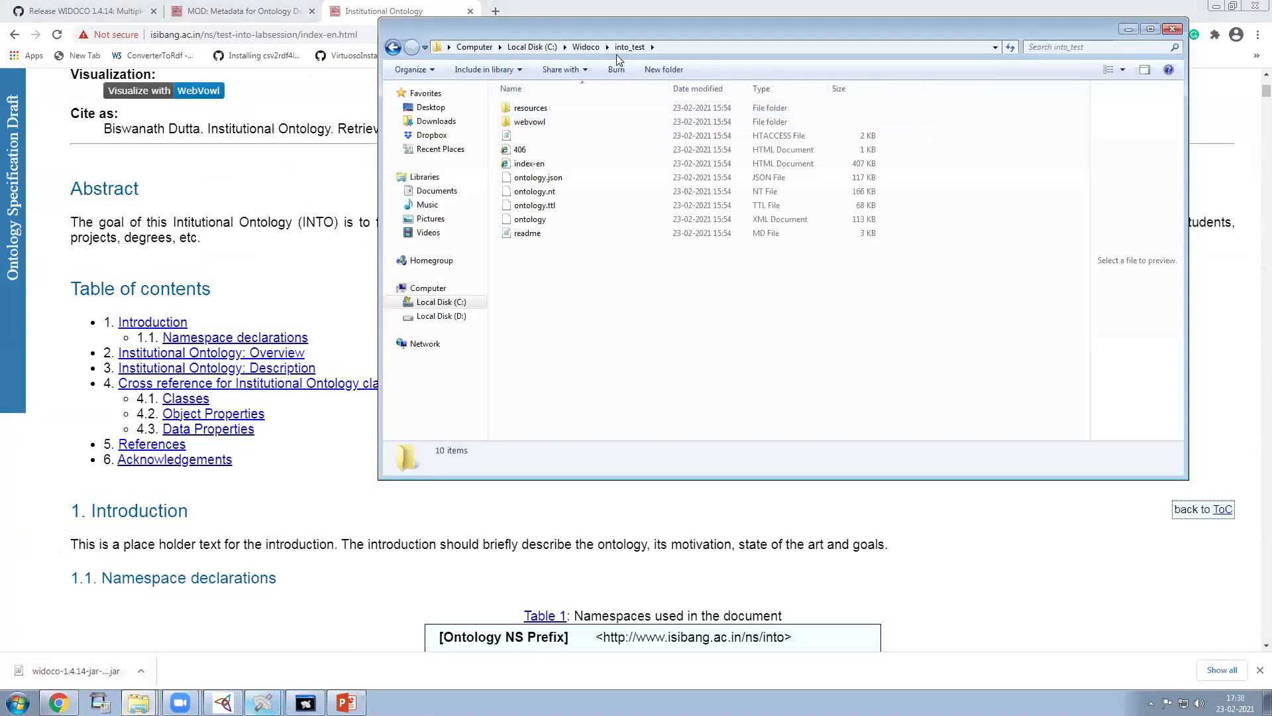
{"action": "left_click", "coordinate": [585, 47]}
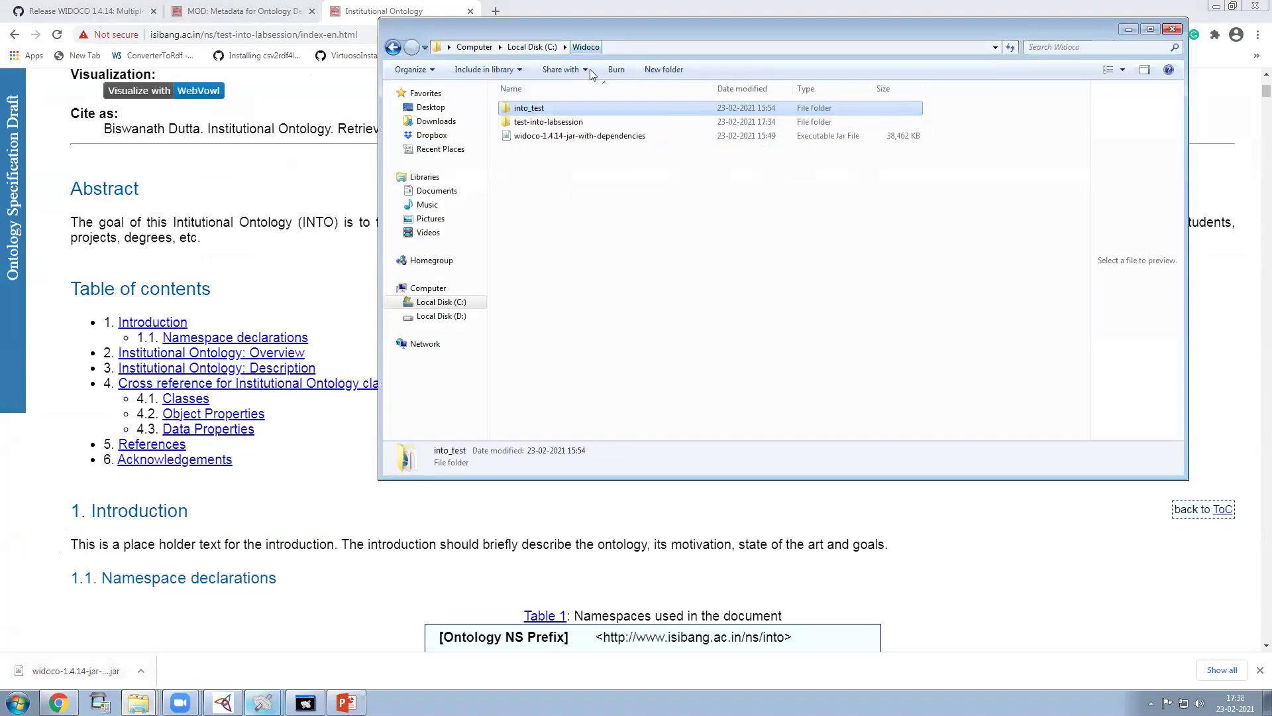
- Open the local index-en file from the test-into-labsession folder with Google Chrome
{"action": "double_click", "coordinate": [585, 123]}
{"action": "left_click", "coordinate": [579, 176]}
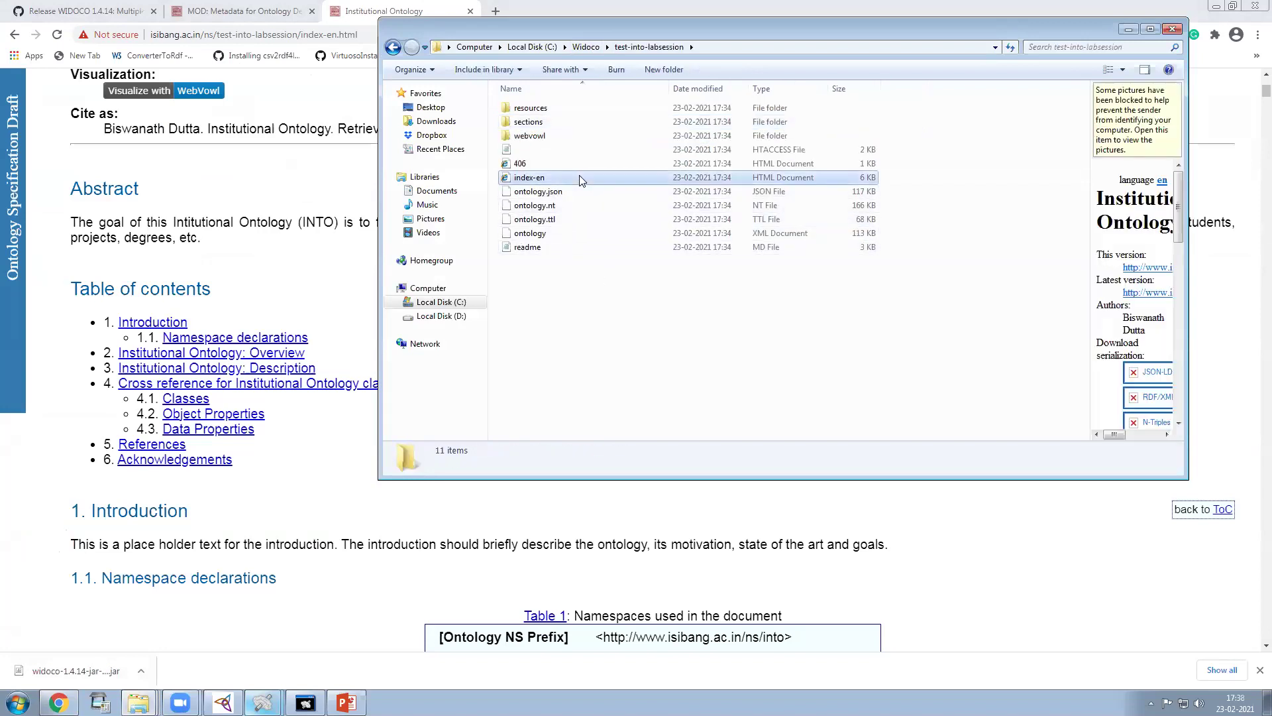
{"action": "right_click", "coordinate": [579, 175]}
{"action": "mouse_move", "coordinate": [715, 257]}
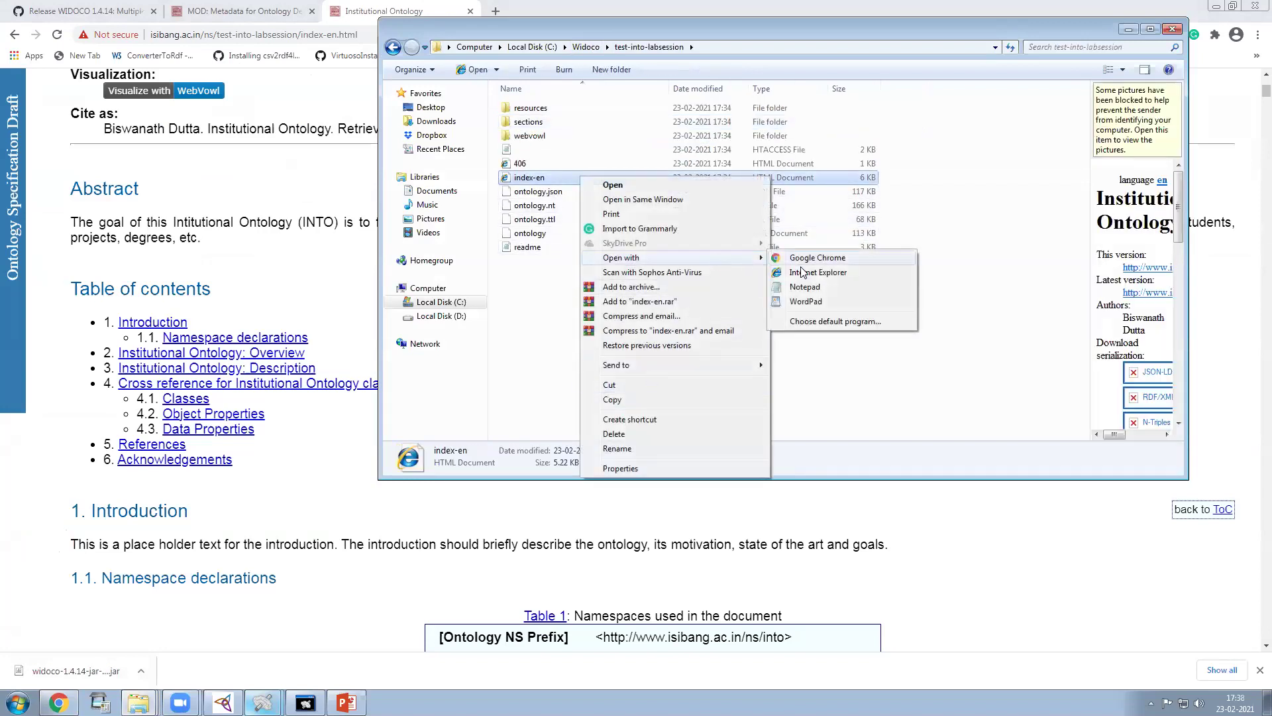
{"action": "left_click", "coordinate": [807, 258]}
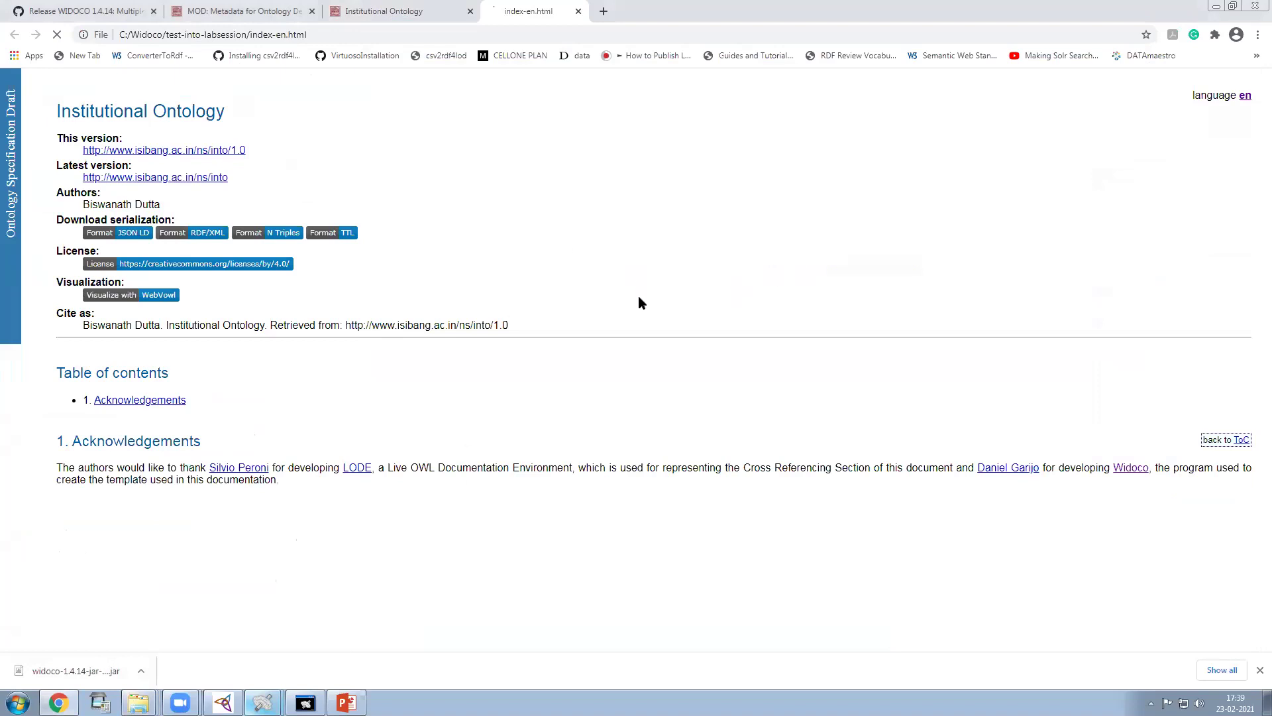
- Return to the published Institutional Ontology page and read the placeholder text of its Introduction section
{"action": "left_click", "coordinate": [427, 19]}
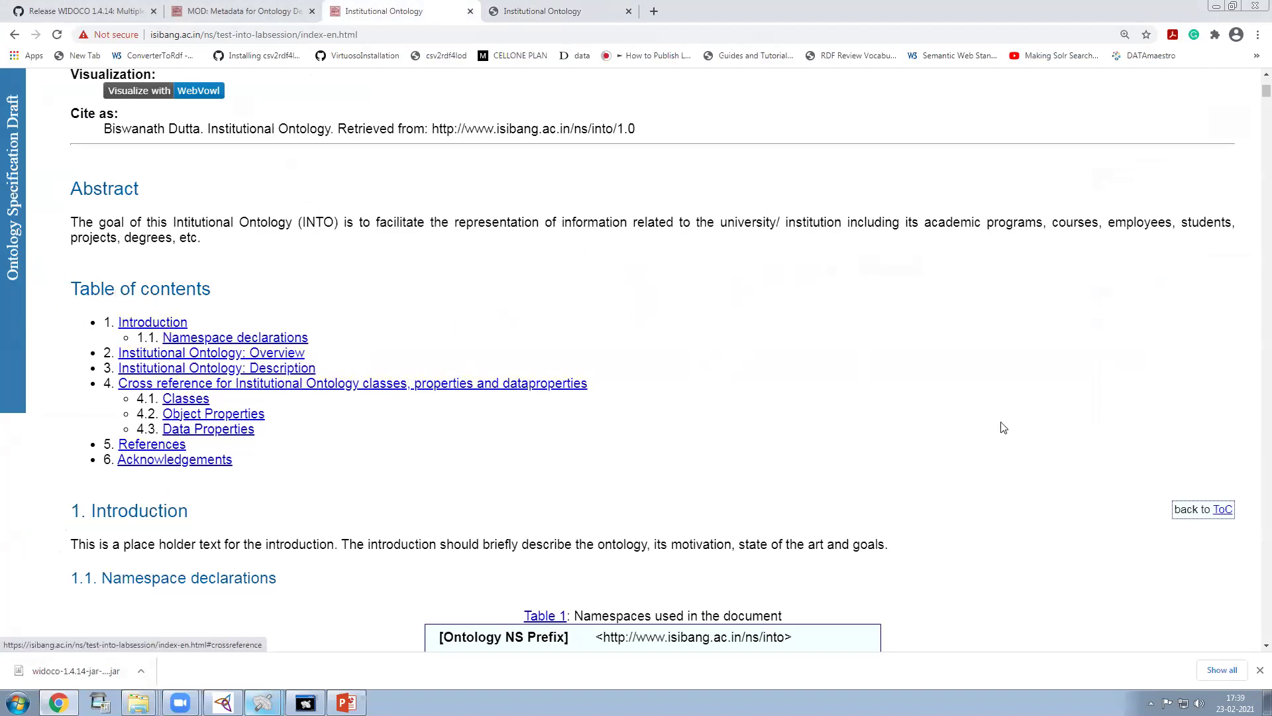
{"action": "scroll", "coordinate": [985, 426], "scroll_direction": "down", "scroll_amount": 1}
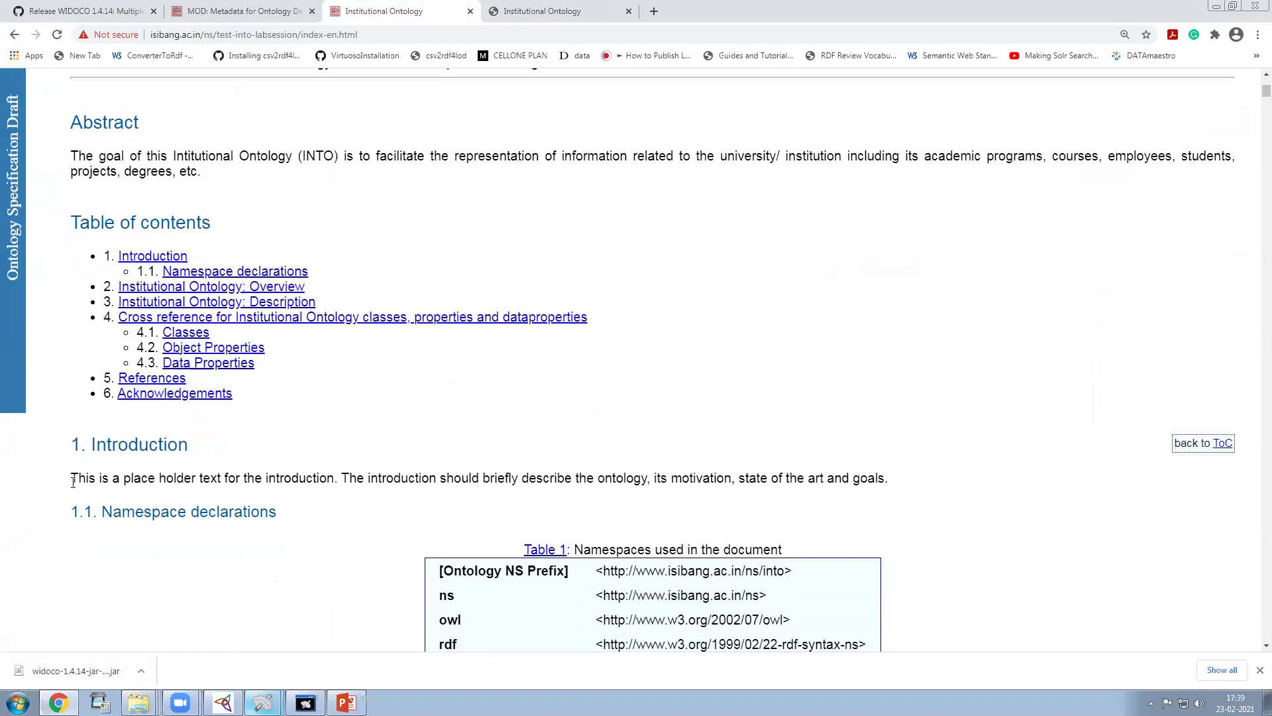
{"action": "left_click_drag", "start_coordinate": [262, 478], "coordinate": [917, 477]}
{"action": "left_click", "coordinate": [329, 491]}
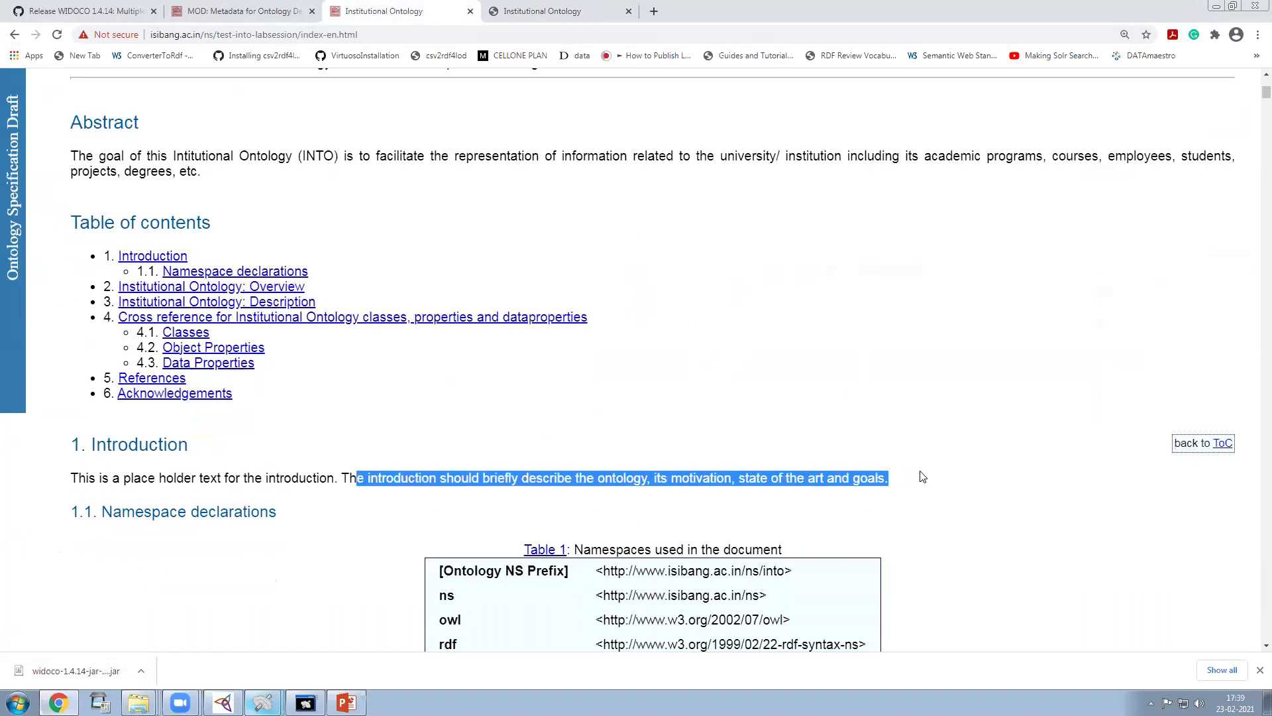
{"action": "left_click", "coordinate": [926, 463]}
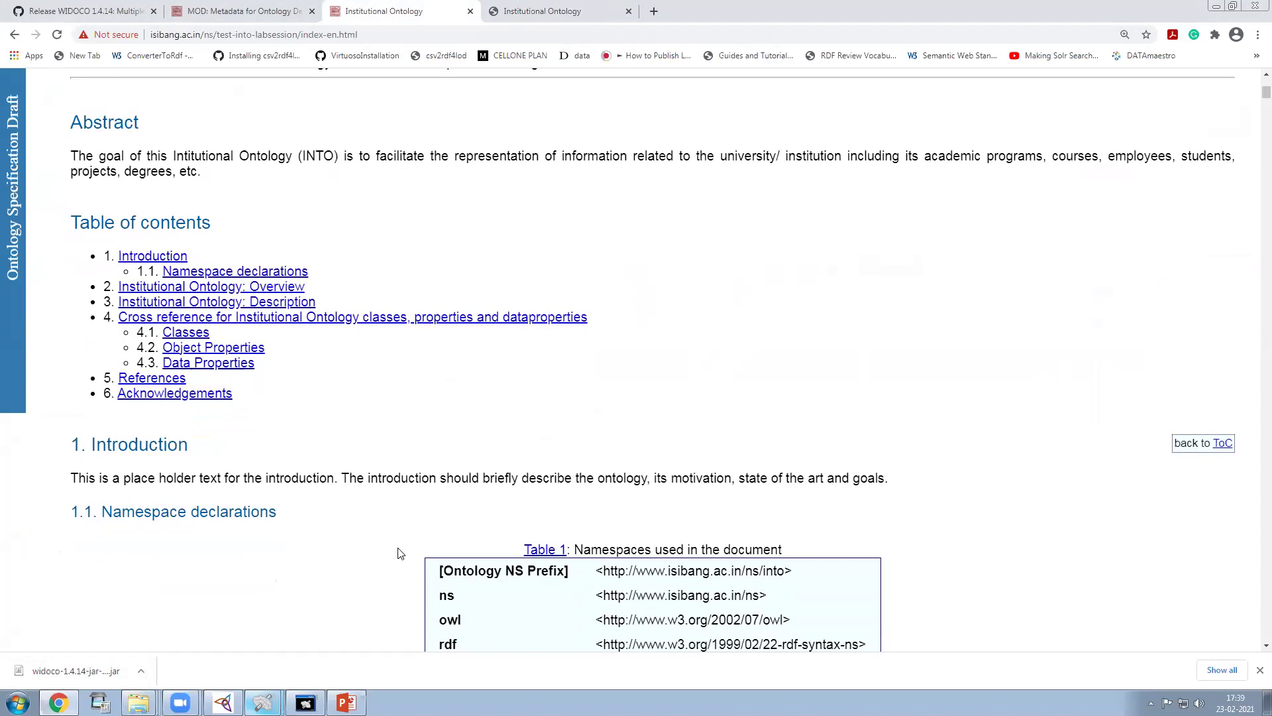
- Switch to the Bitvise xterm terminal and list all files of test-into-labsession again with ls -la
{"action": "left_click", "coordinate": [306, 703]}
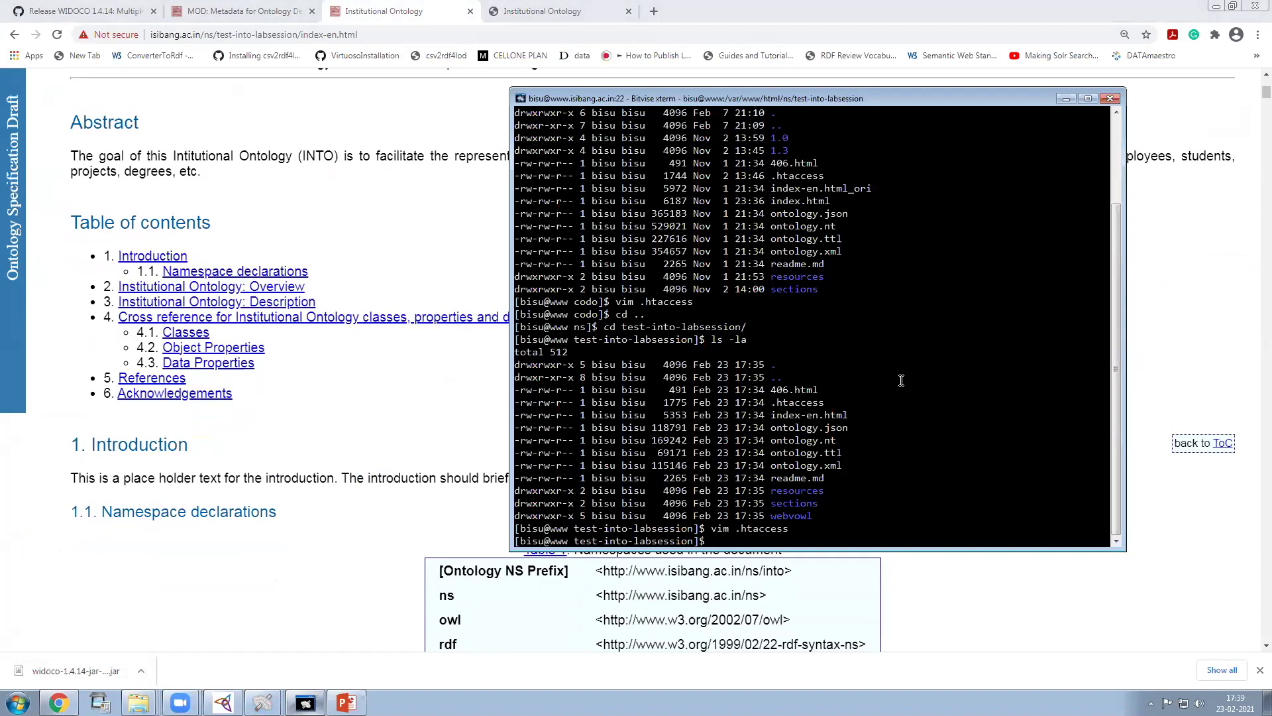
{"action": "type", "text": "ls -la"}
{"action": "key", "text": "Return"}
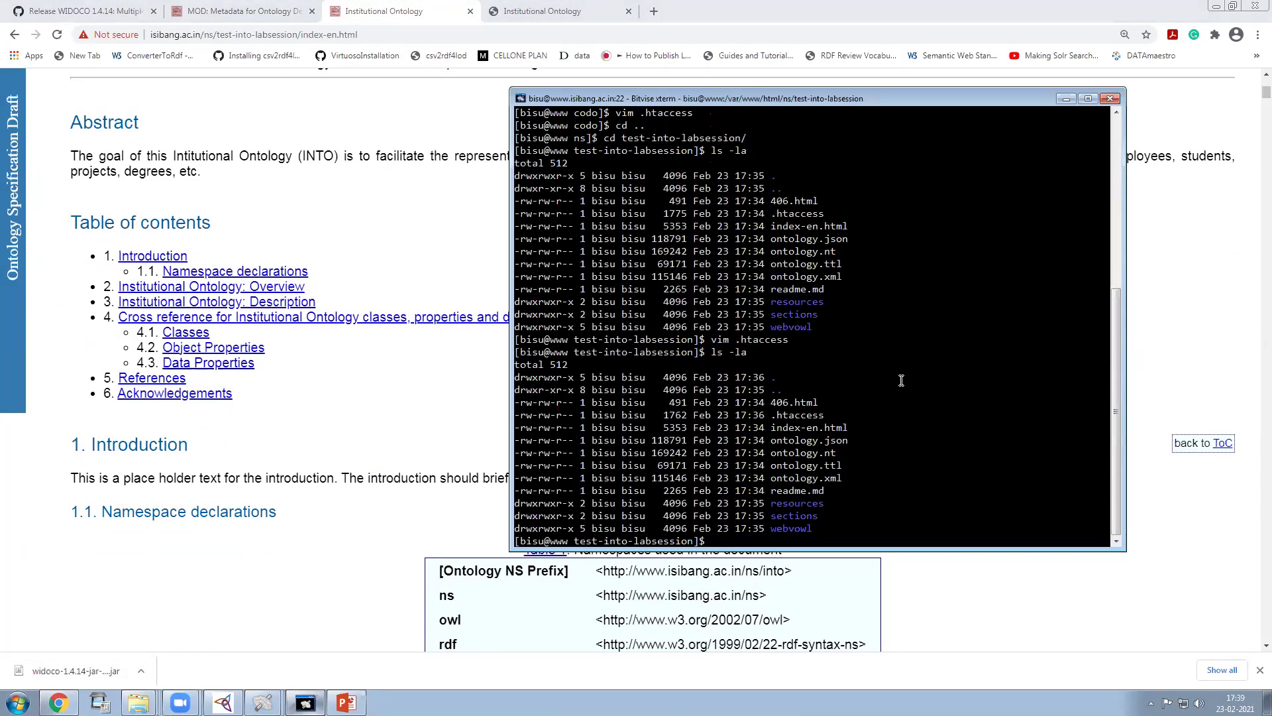
- Change into the sections directory of test-into-labsession on the server
{"action": "type", "text": "c sections/"}
{"action": "key", "text": "Return"}
{"action": "type", "text": "ls -"}
{"action": "key", "text": "BackSpace"}
{"action": "key", "text": "BackSpace"}
{"action": "key", "text": "BackSpace"}
{"action": "key", "text": "BackSpace"}
{"action": "type", "text": "cd sections/"}
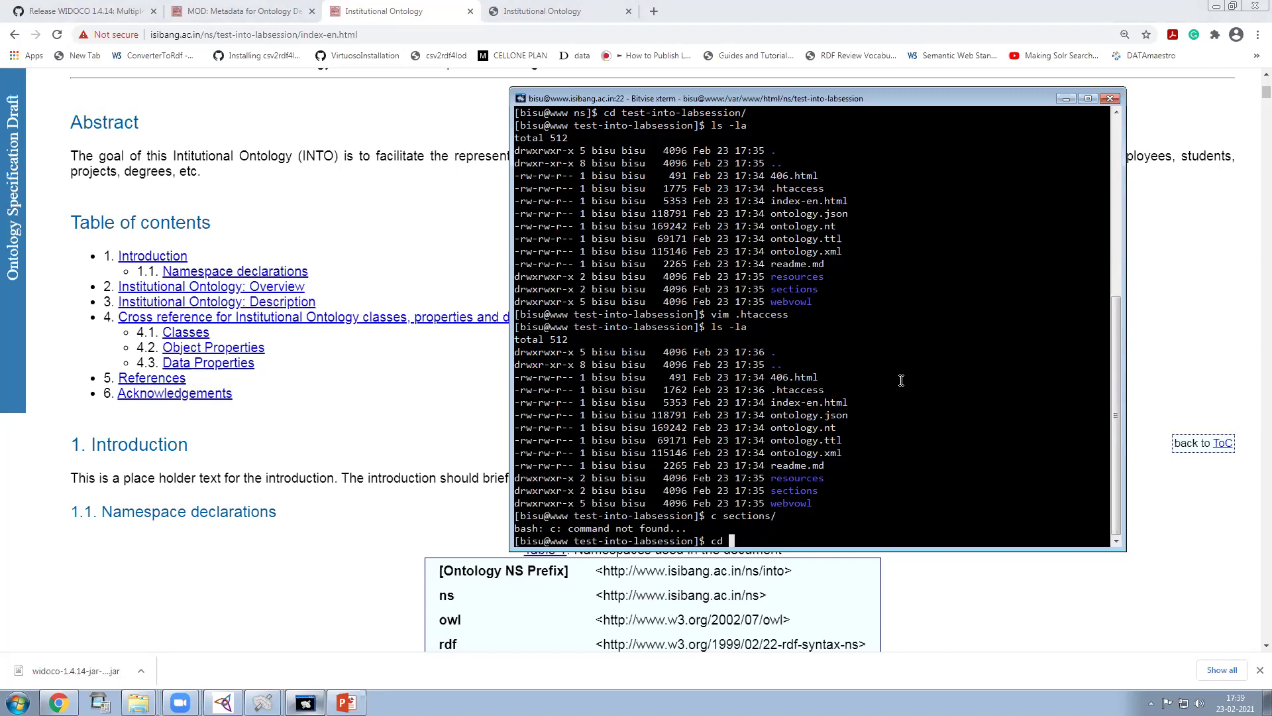
{"action": "key", "text": "Return"}
- Clear the terminal and list the contents of the sections directory with ls and ls -la
{"action": "type", "text": "clear"}
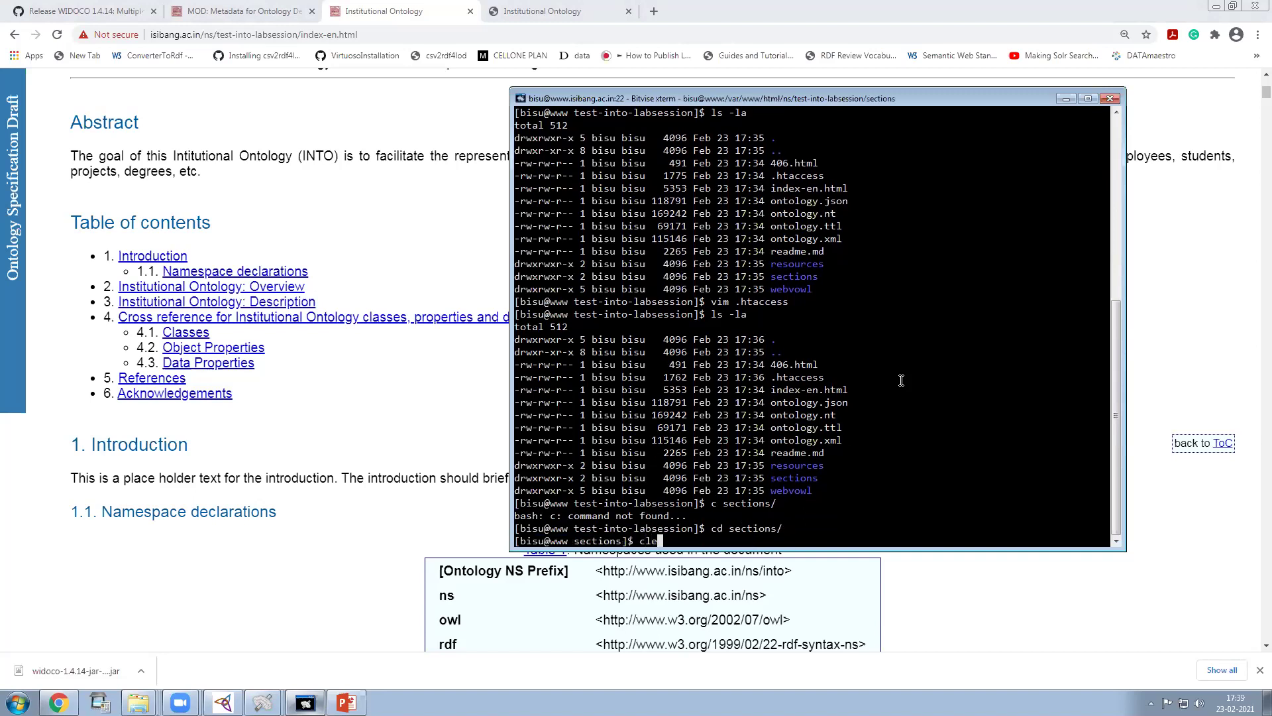
{"action": "key", "text": "Return"}
{"action": "type", "text": "ls"}
{"action": "key", "text": "Return"}
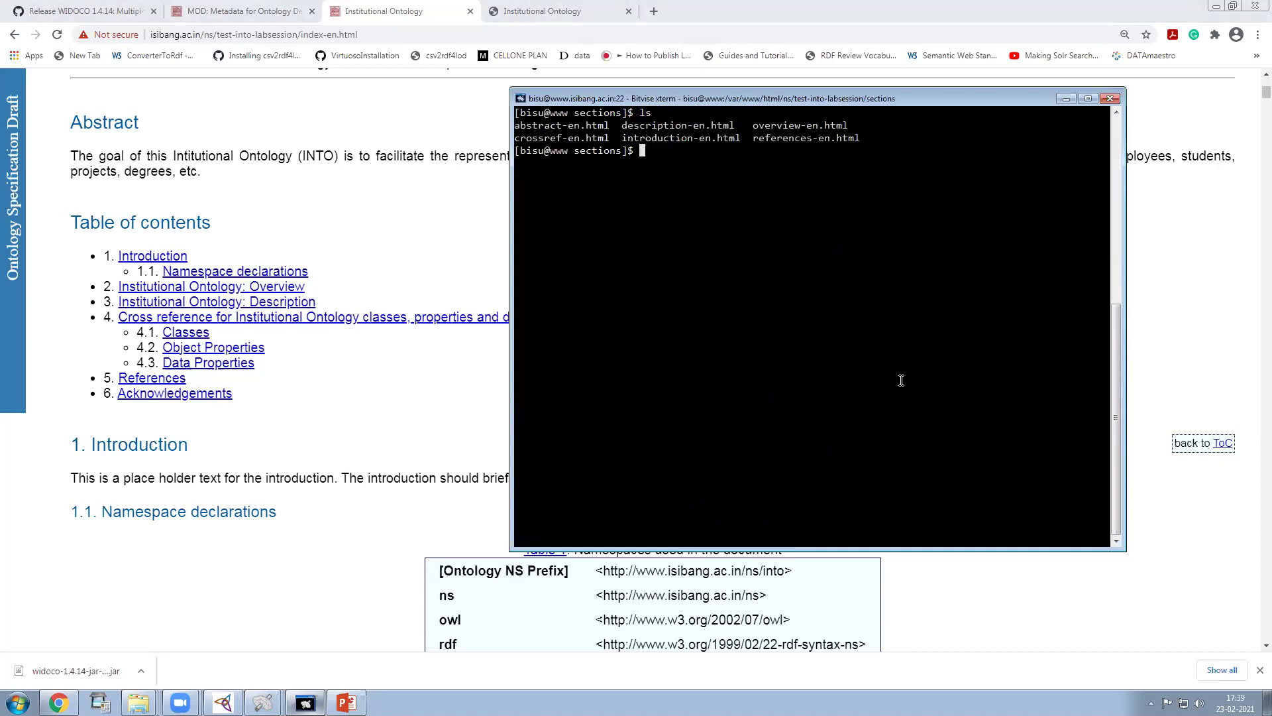
{"action": "type", "text": "ls -la"}
{"action": "key", "text": "Return"}
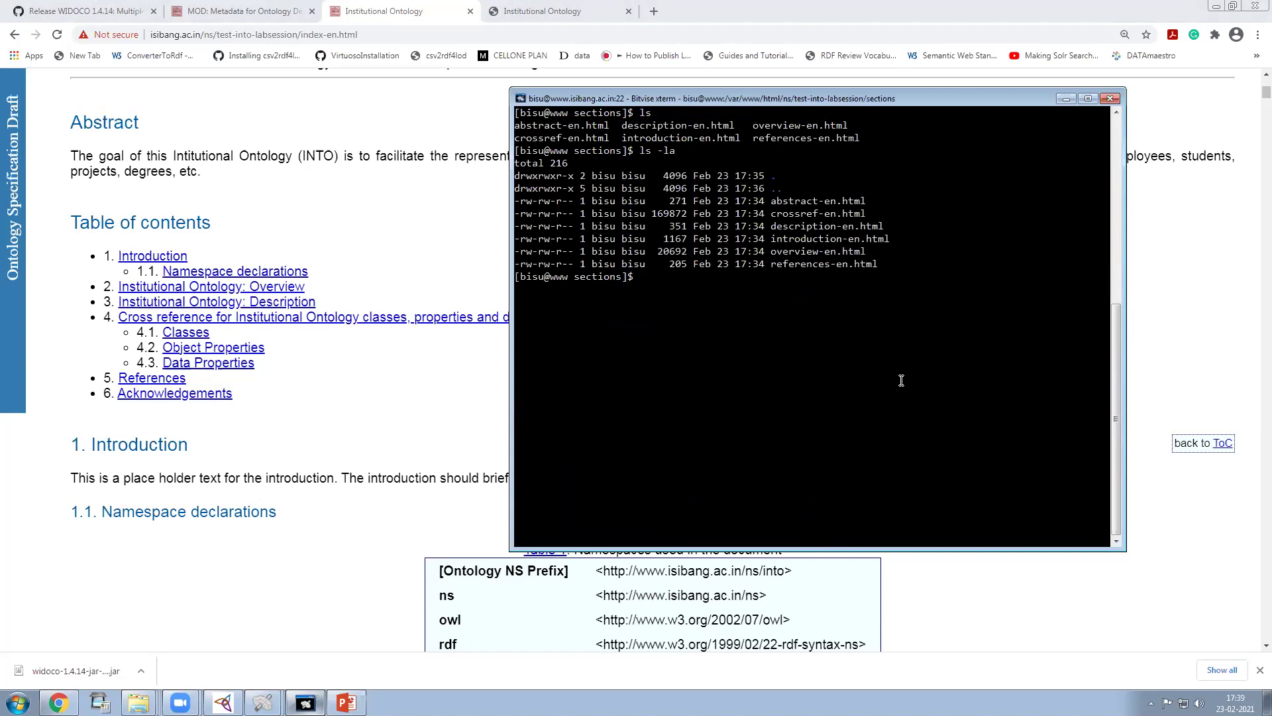
- Open introduction-en.html in vim and enter insert mode at its placeholder text line
{"action": "type", "text": "vim inr"}
{"action": "key", "text": "BackSpace"}
{"action": "type", "text": "t"}
{"action": "key", "text": "Tab"}
{"action": "key", "text": "Return"}
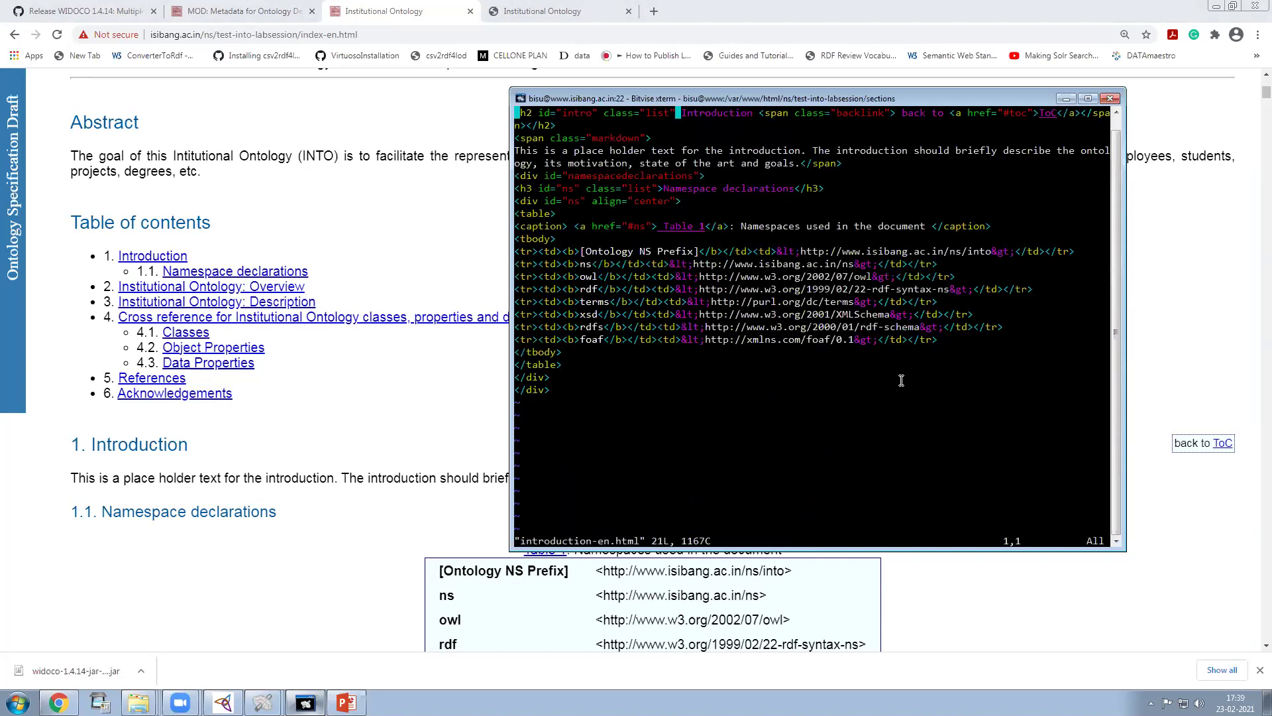
{"action": "key", "text": "i"}
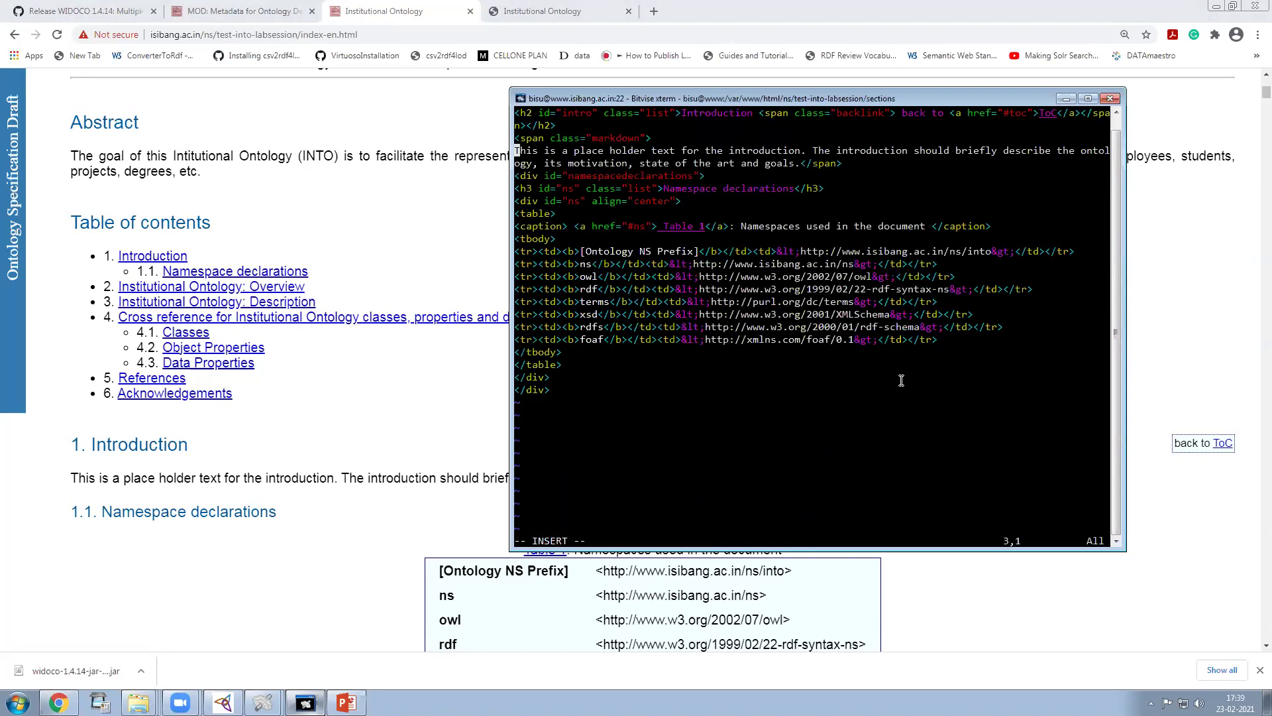
- Switch to the local test-into-labsession folder in Windows Explorer, view introduction-en from its sections folder in Internet Explorer and close the browser window
{"action": "right_click", "coordinate": [139, 702]}
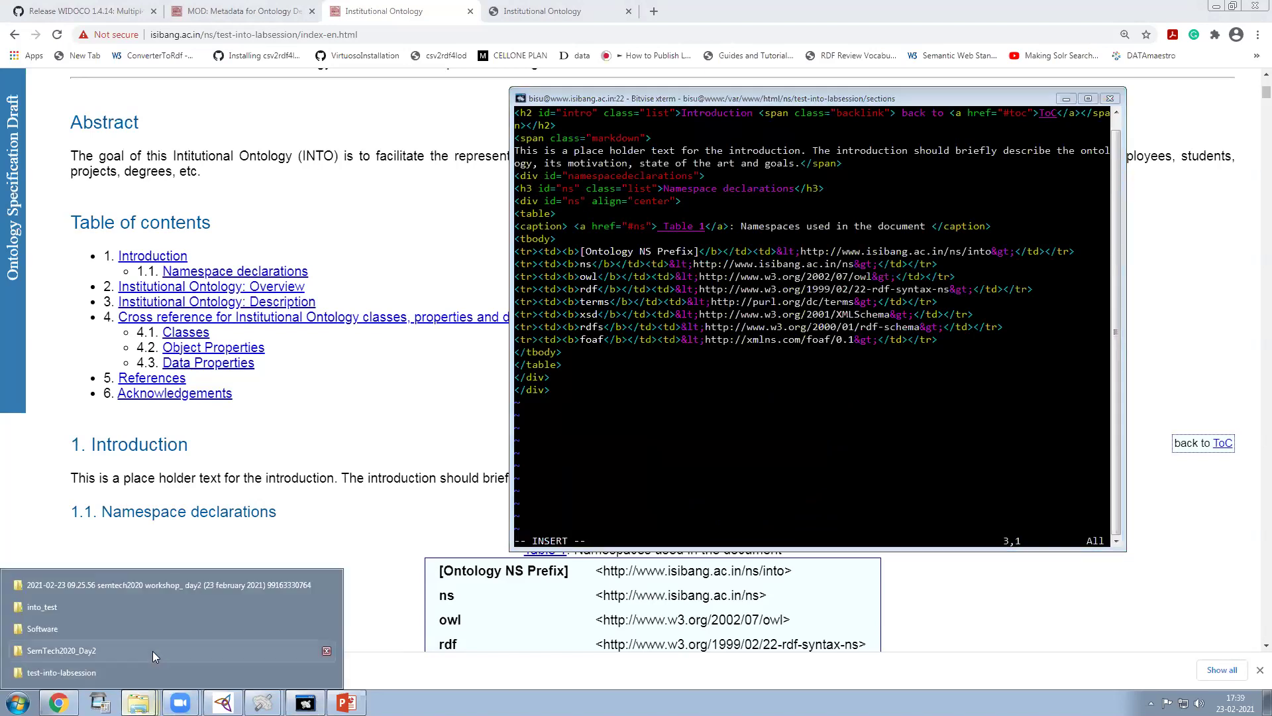
{"action": "left_click", "coordinate": [140, 672]}
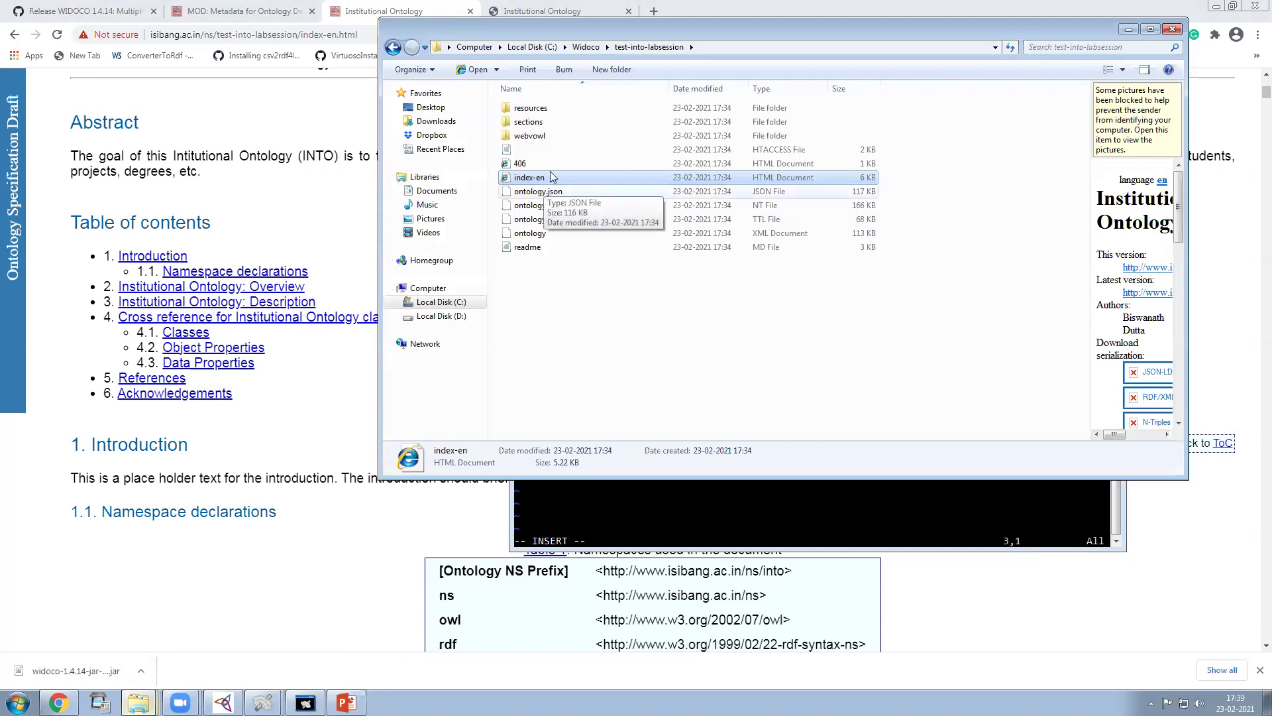
{"action": "double_click", "coordinate": [552, 124]}
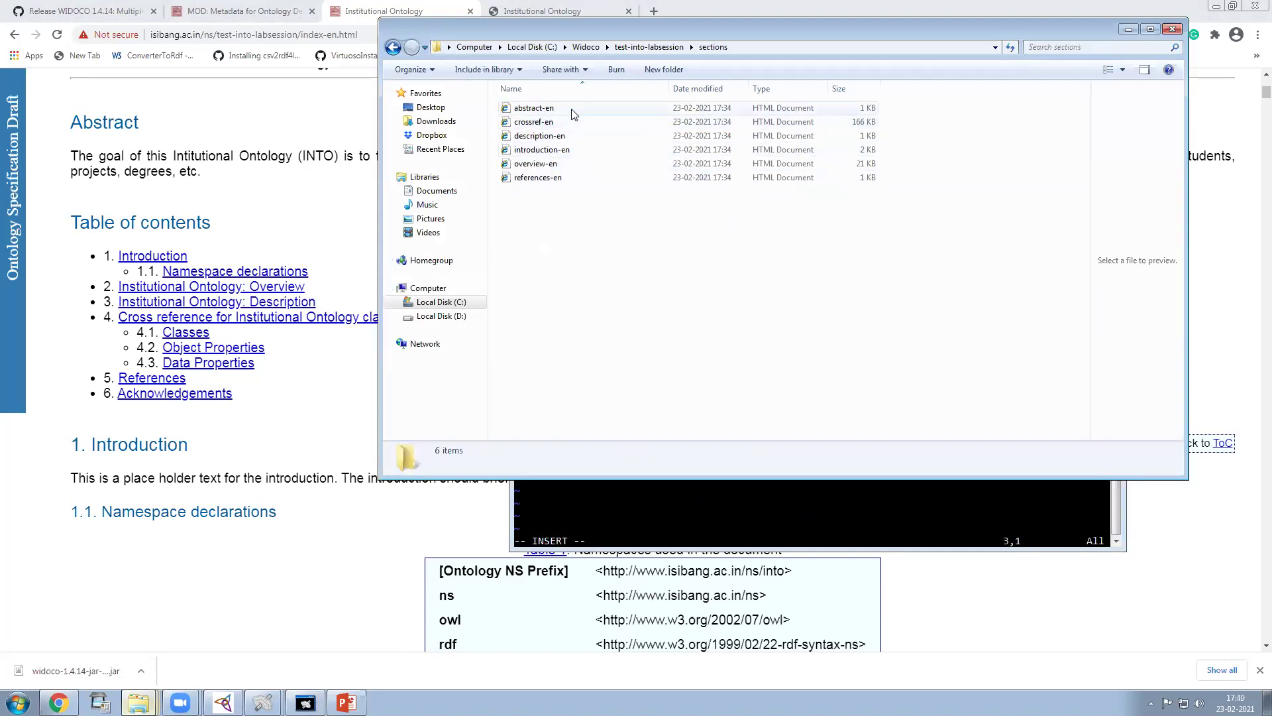
{"action": "left_click", "coordinate": [580, 136]}
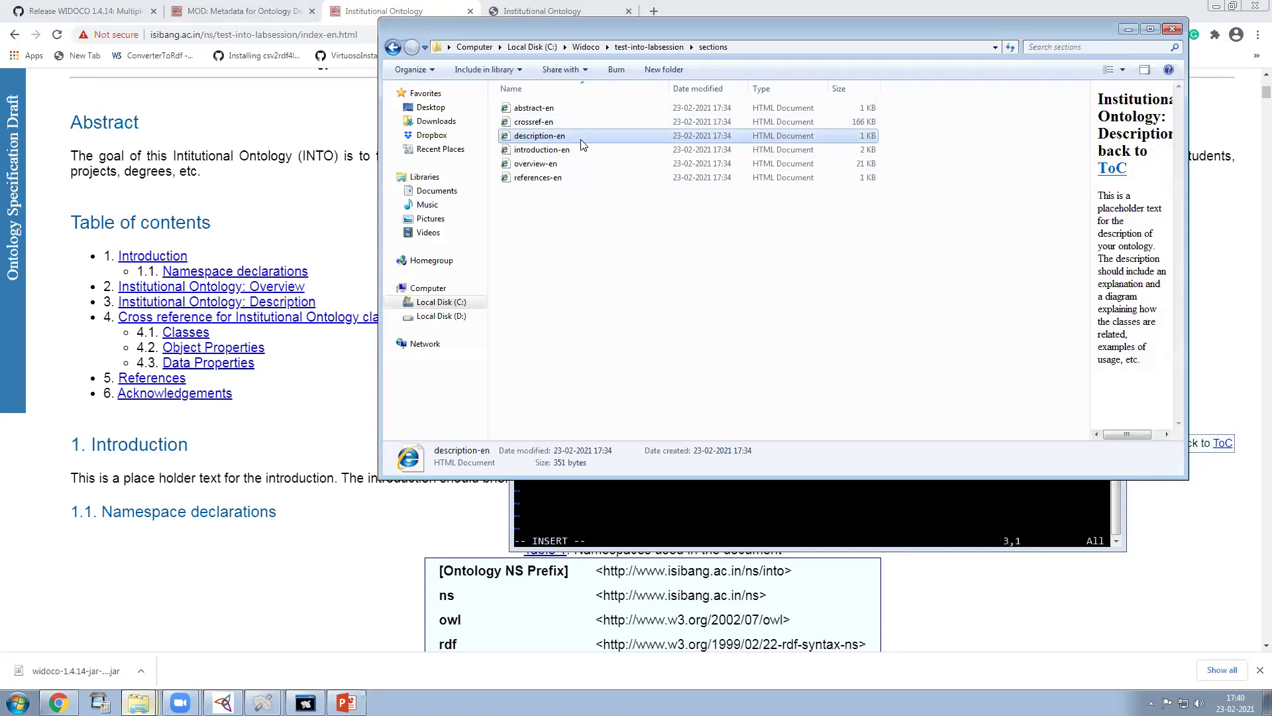
{"action": "left_click", "coordinate": [581, 152]}
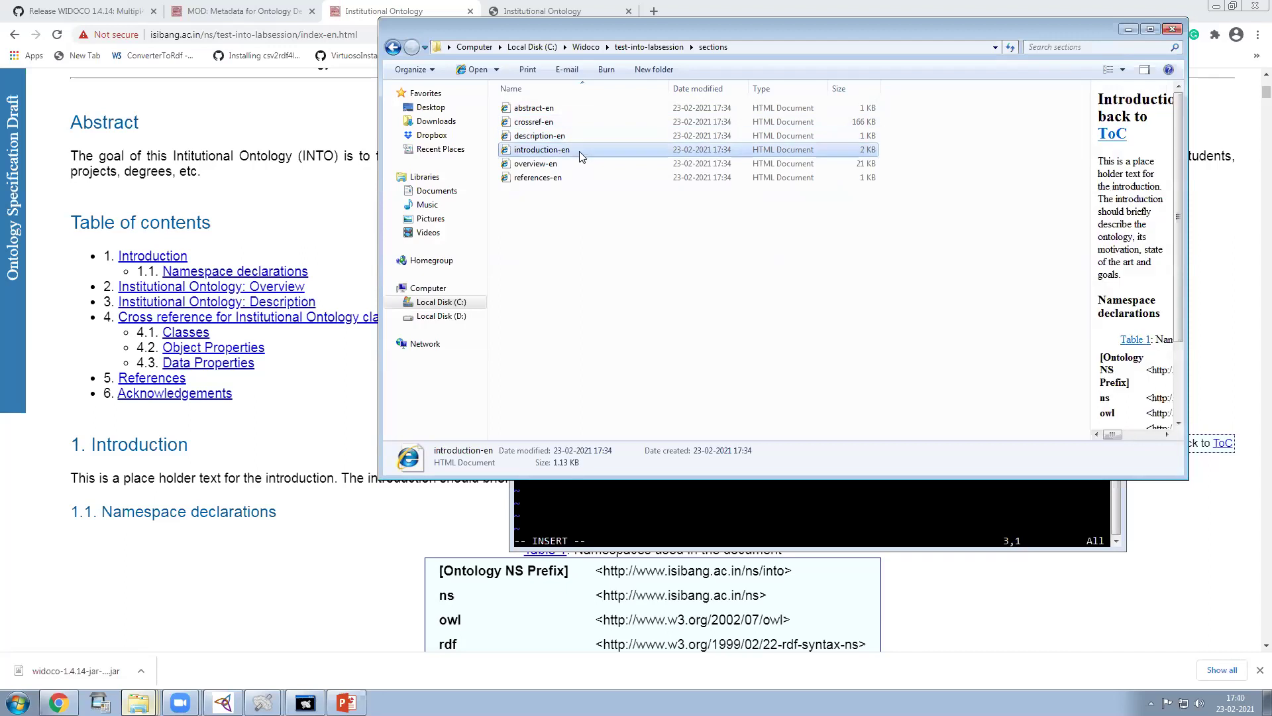
{"action": "right_click", "coordinate": [579, 151]}
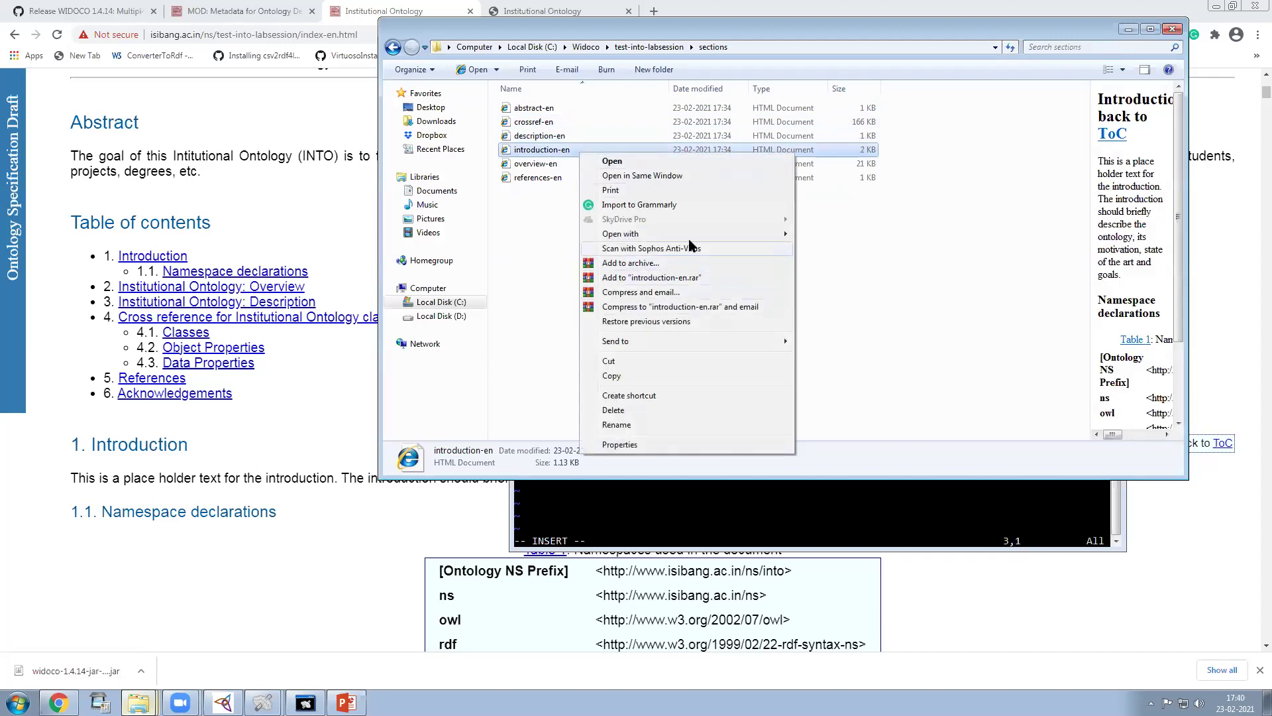
{"action": "left_click", "coordinate": [693, 159]}
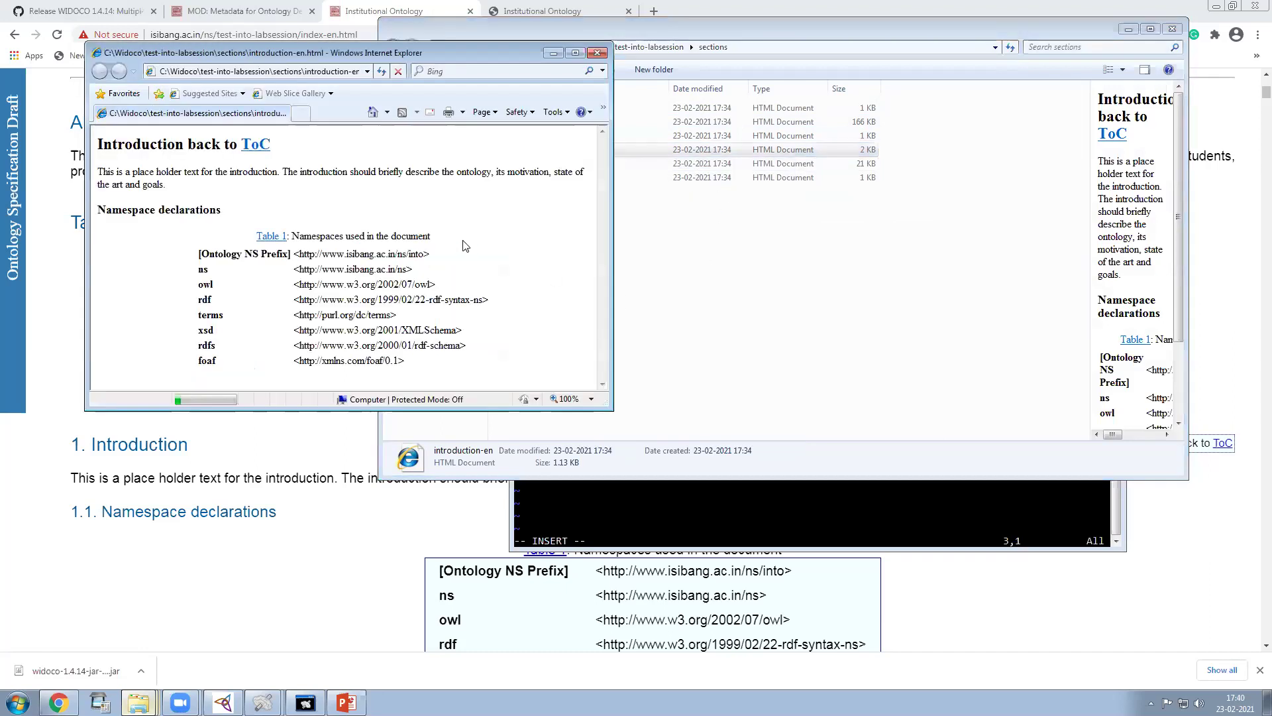
{"action": "left_click", "coordinate": [599, 52]}
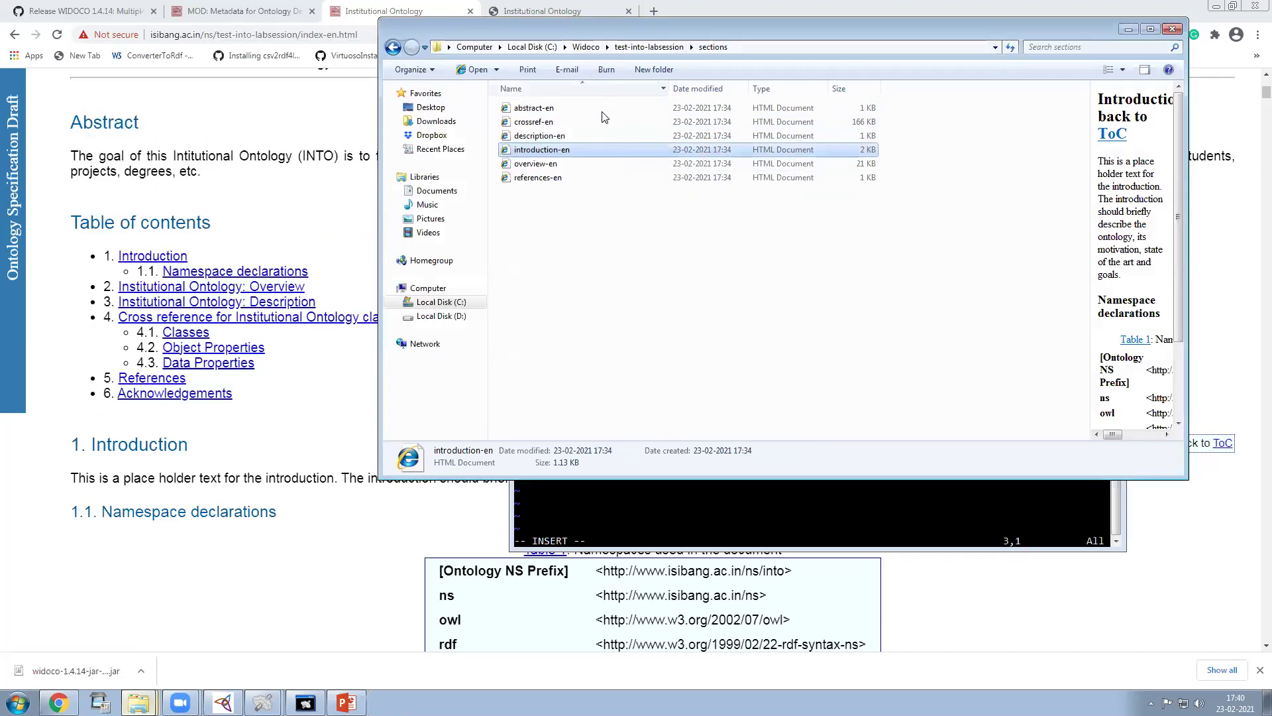
- Open the local introduction-en file with Notepad, look through its HTML source and close it
{"action": "right_click", "coordinate": [591, 147]}
{"action": "left_click", "coordinate": [578, 149]}
{"action": "right_click", "coordinate": [575, 152]}
{"action": "left_click", "coordinate": [597, 148]}
{"action": "right_click", "coordinate": [597, 148]}
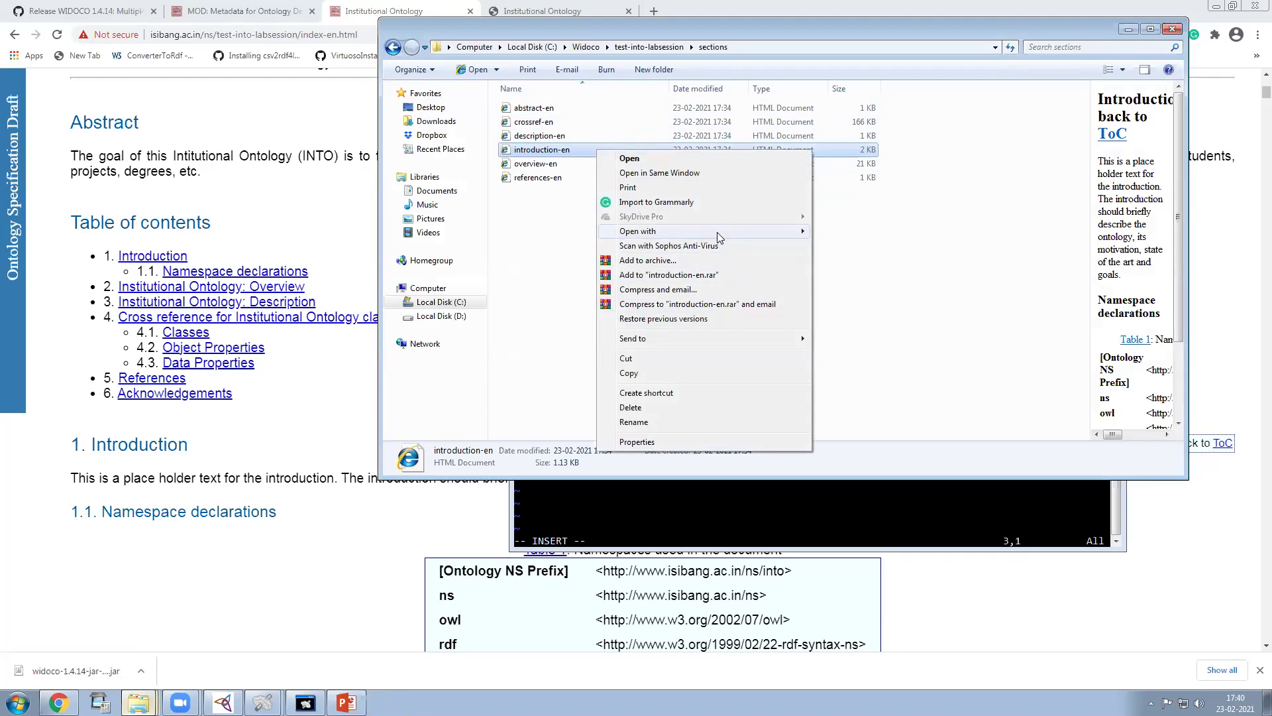
{"action": "mouse_move", "coordinate": [717, 232]}
{"action": "left_click", "coordinate": [854, 260]}
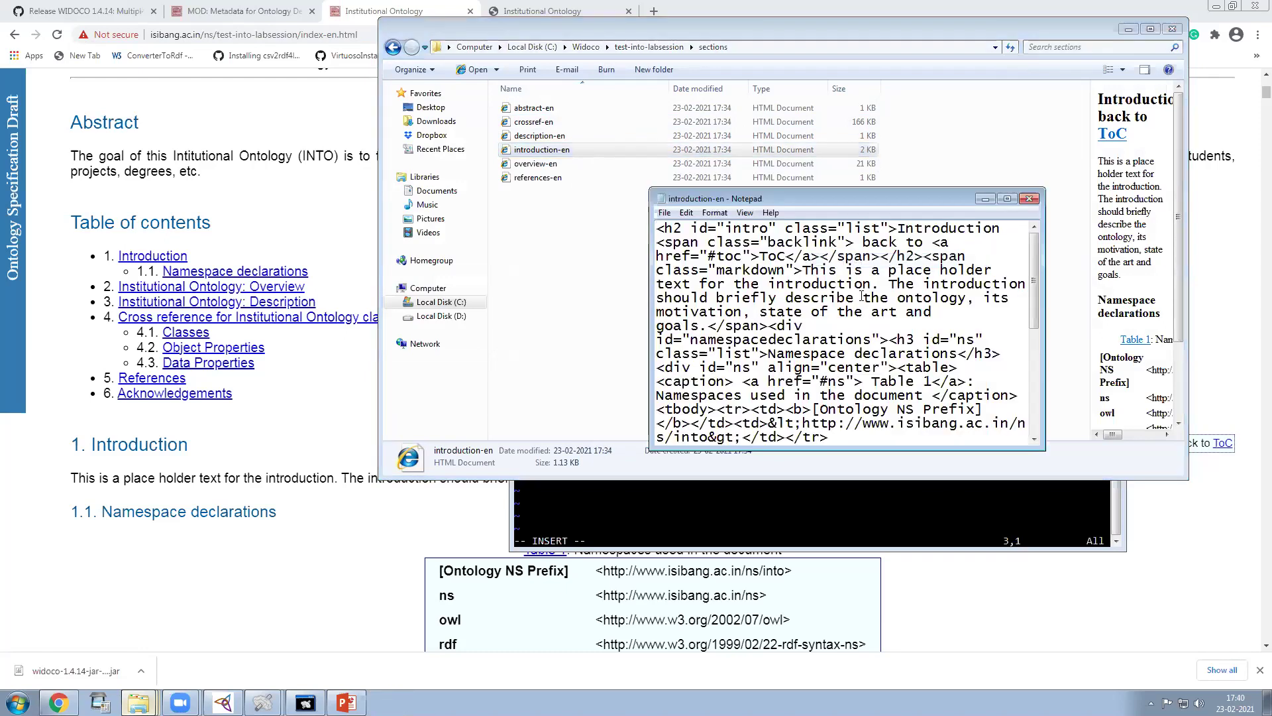
{"action": "scroll", "coordinate": [862, 296], "scroll_direction": "down", "scroll_amount": 4}
{"action": "scroll", "coordinate": [861, 297], "scroll_direction": "up", "scroll_amount": 3}
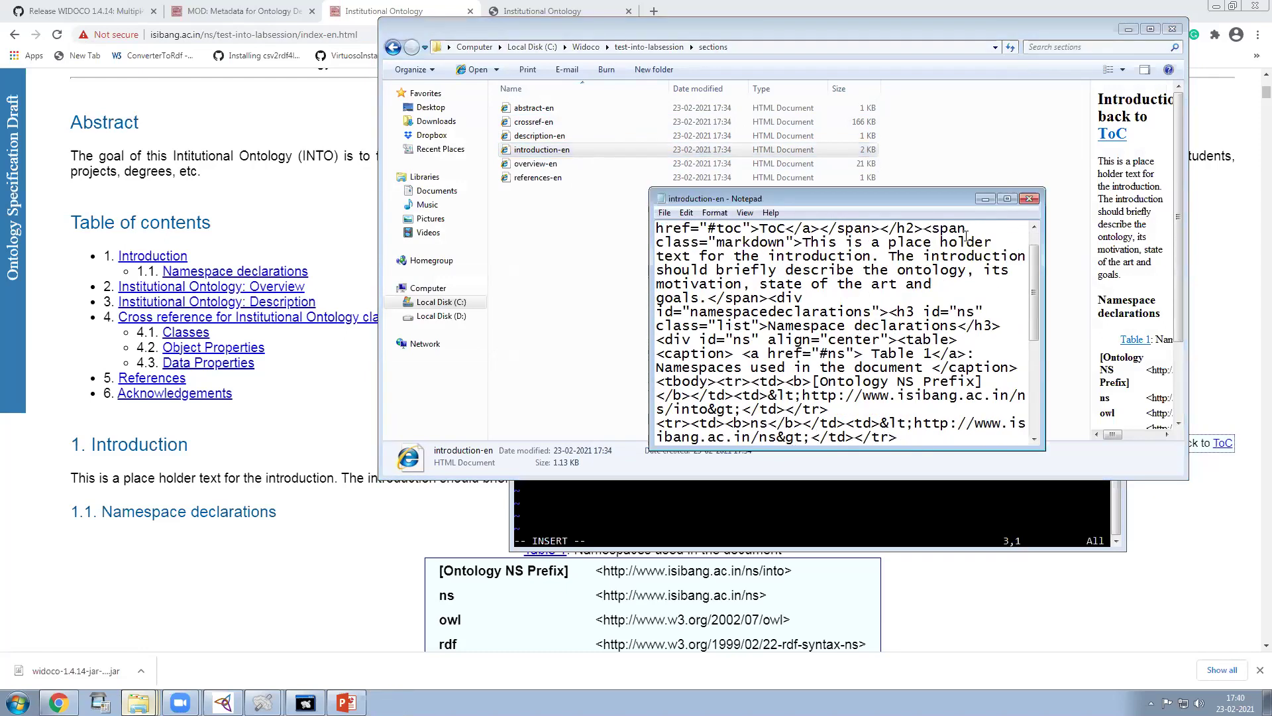
{"action": "left_click", "coordinate": [1029, 199]}
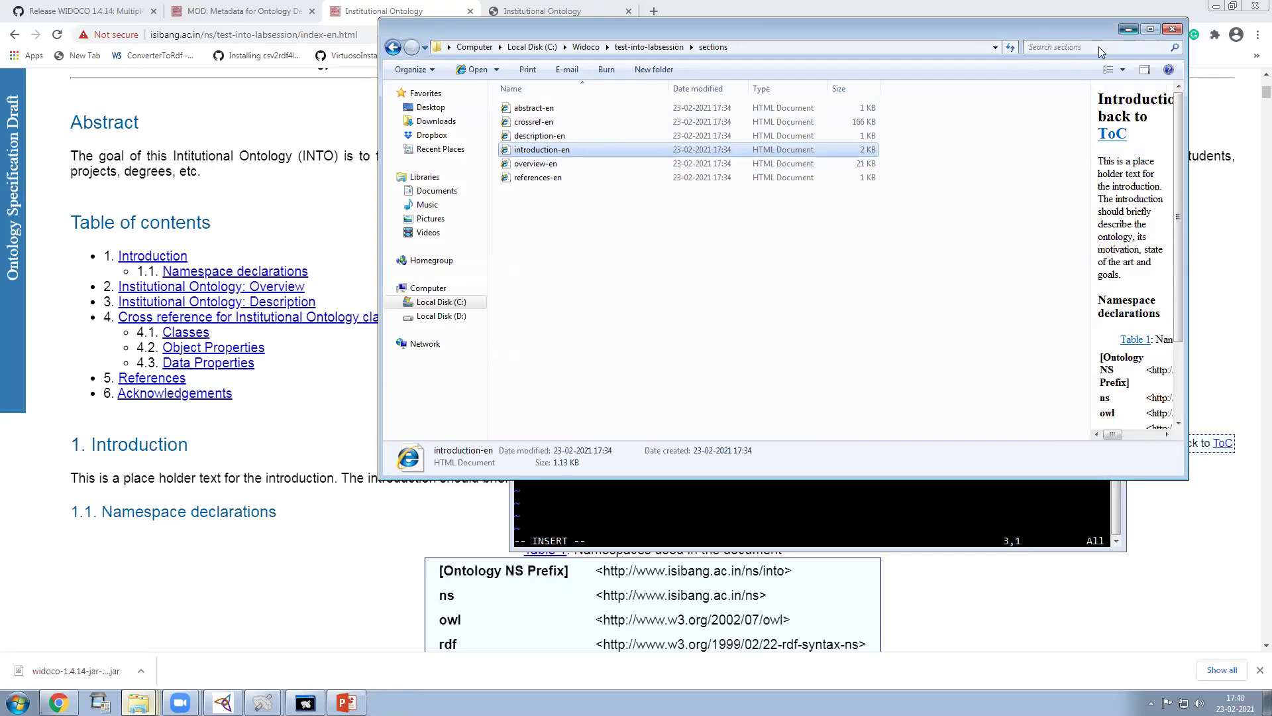
- Return to the Bitvise xterm terminal and quit vim without saving introduction-en.html
{"action": "left_click", "coordinate": [1129, 30]}
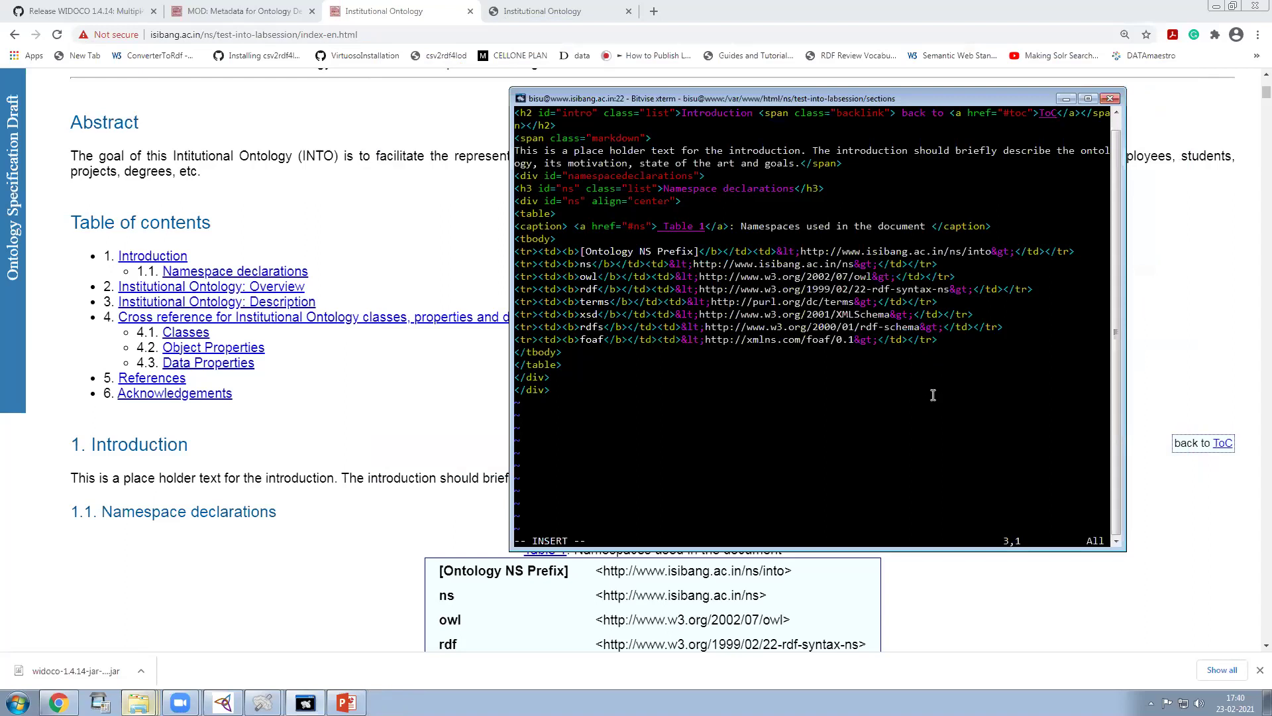
{"action": "key", "text": "Escape"}
{"action": "type", "text": ":q!"}
{"action": "key", "text": "Return"}
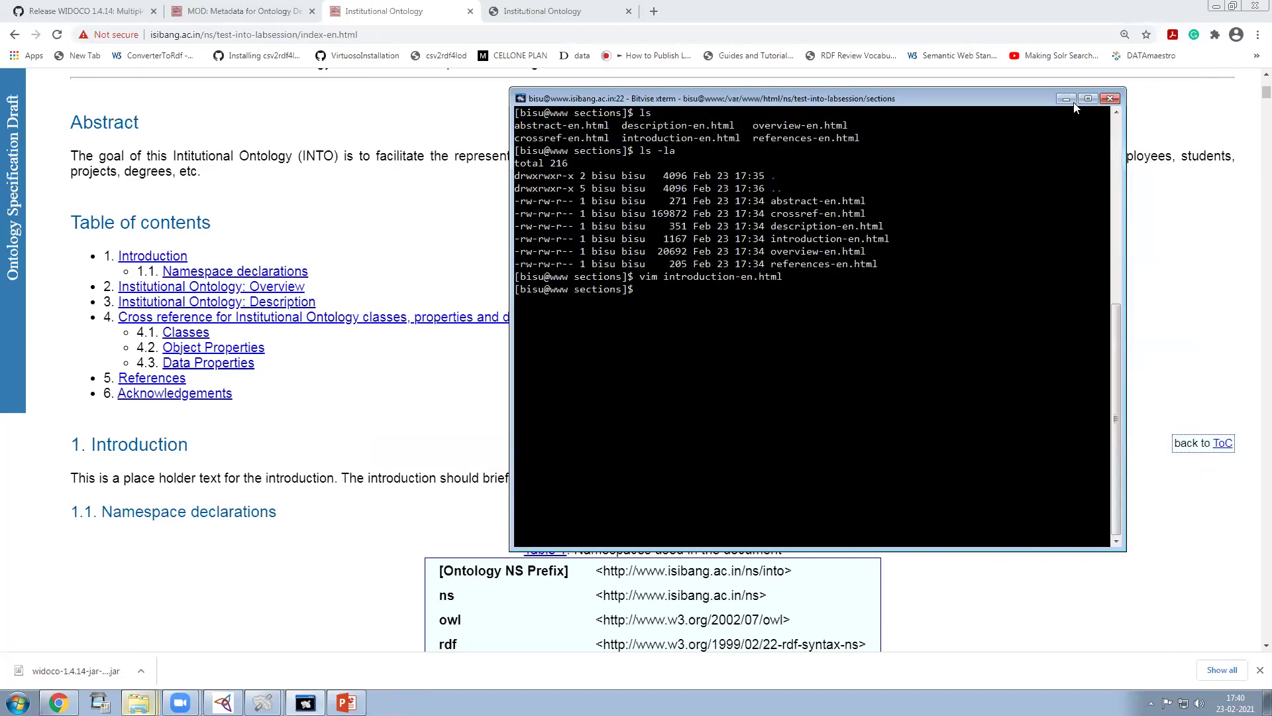
- Return to the published page in Chrome and review the namespace table and the class and property lists of the Overview
{"action": "left_click", "coordinate": [1065, 99]}
{"action": "scroll", "coordinate": [894, 331], "scroll_direction": "down", "scroll_amount": 2}
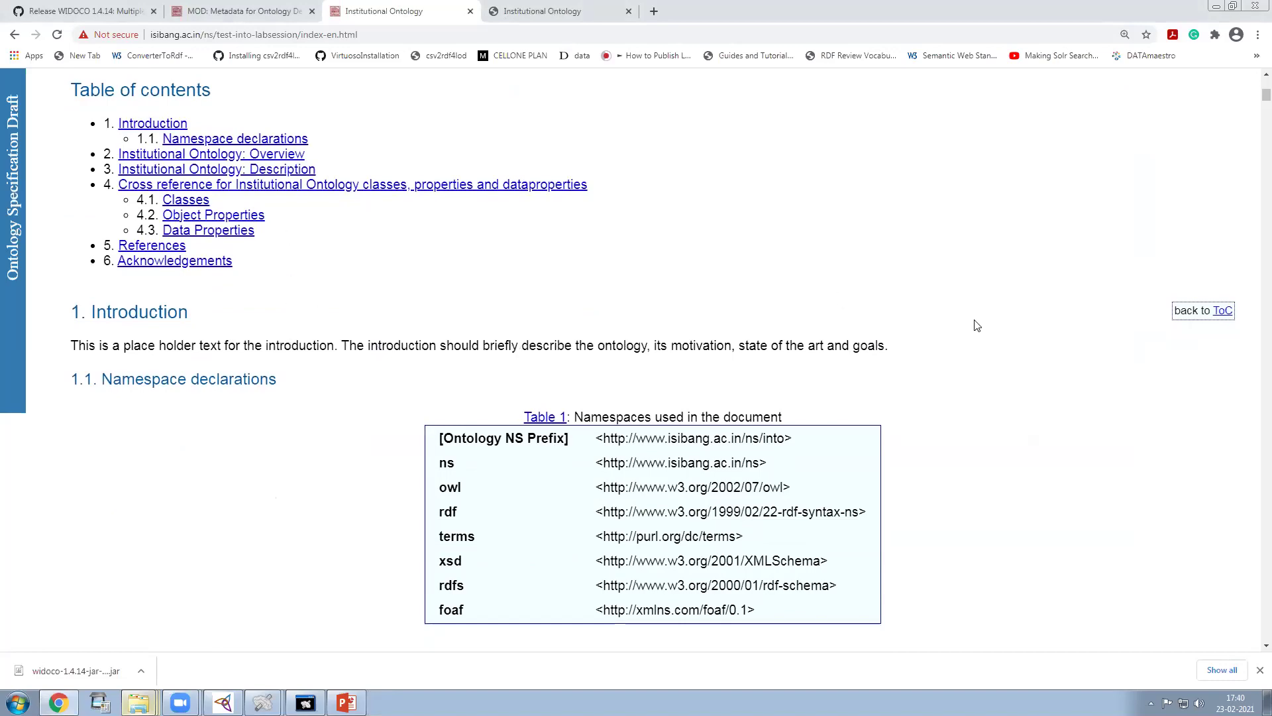
{"action": "scroll", "coordinate": [1002, 317], "scroll_direction": "down", "scroll_amount": 8}
{"action": "scroll", "coordinate": [585, 332], "scroll_direction": "down", "scroll_amount": 2}
{"action": "scroll", "coordinate": [140, 245], "scroll_direction": "up", "scroll_amount": 2}
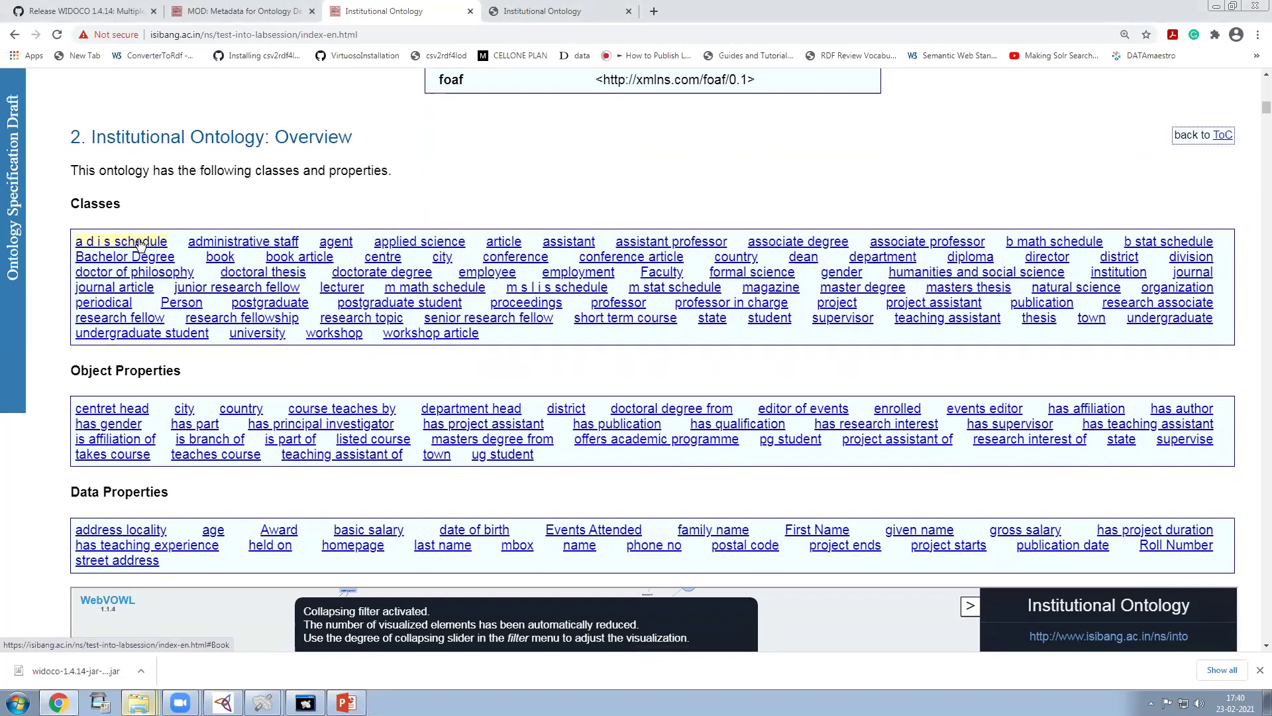
- Follow the city object property link and look over the surrounding entries of the Object Properties section
{"action": "left_click", "coordinate": [184, 409]}
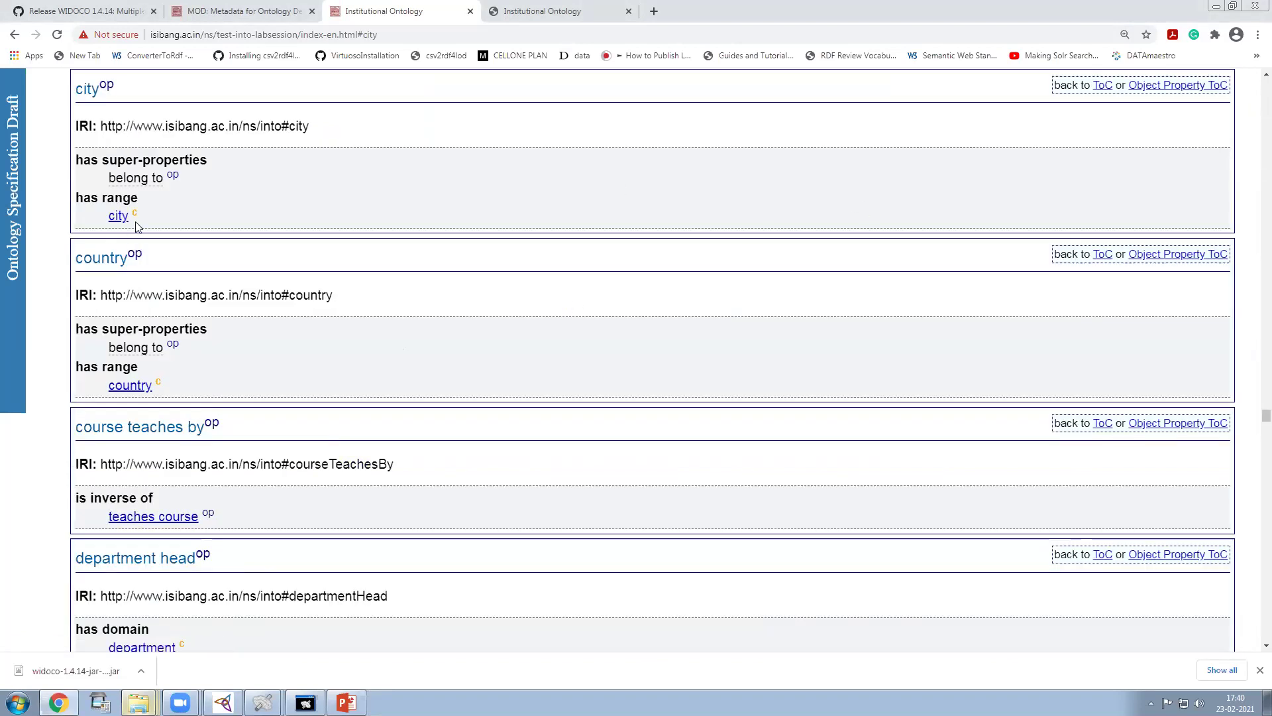
{"action": "scroll", "coordinate": [819, 312], "scroll_direction": "up", "scroll_amount": 5}
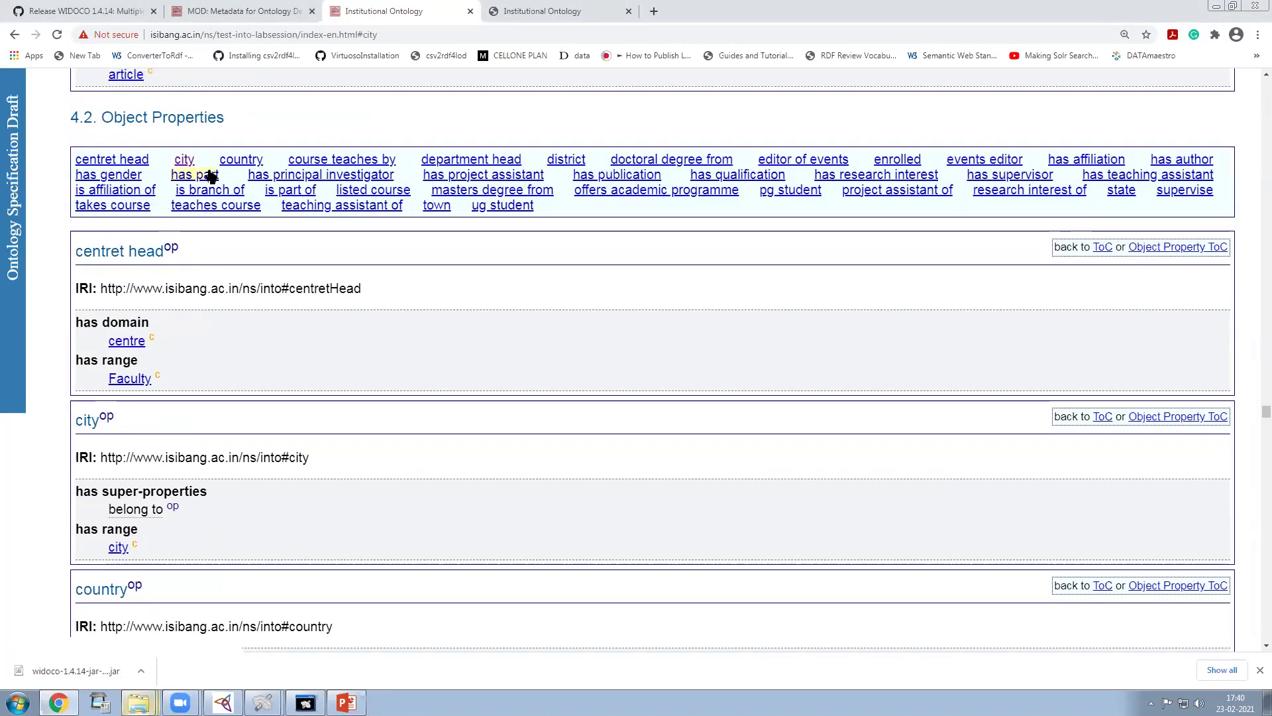
{"action": "scroll", "coordinate": [719, 182], "scroll_direction": "up", "scroll_amount": 4}
{"action": "scroll", "coordinate": [724, 233], "scroll_direction": "down", "scroll_amount": 2}
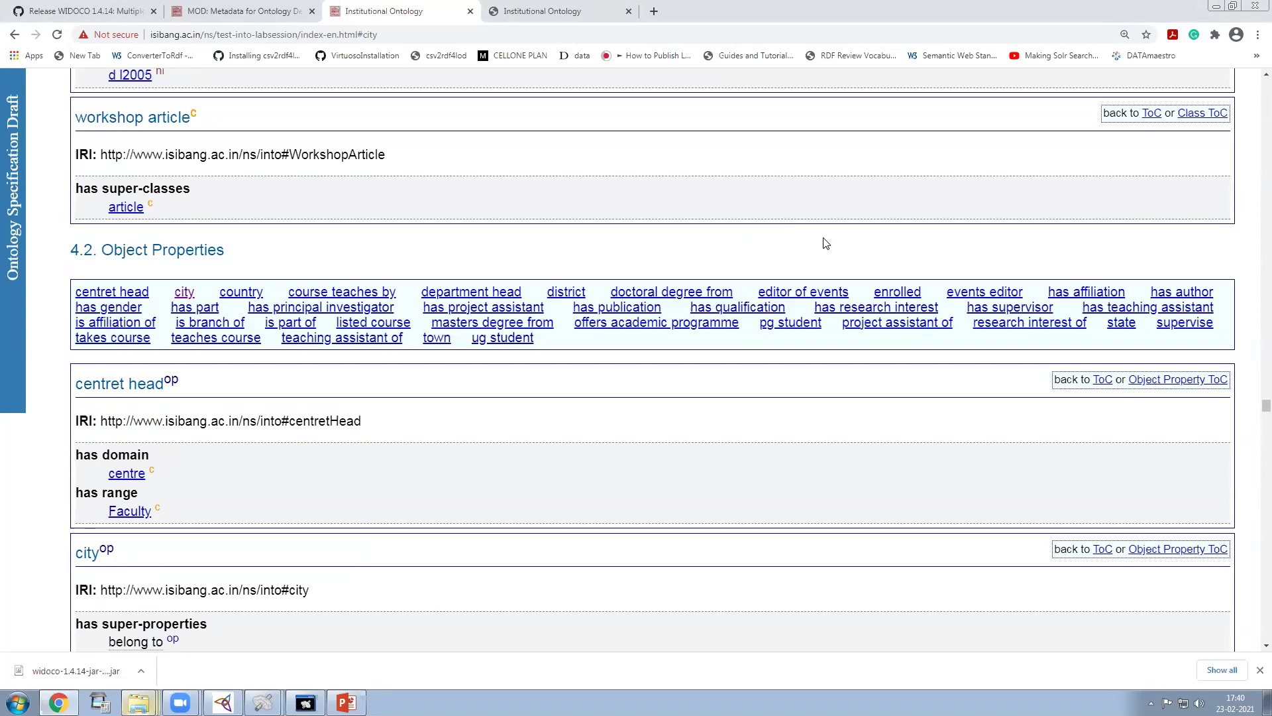
{"action": "scroll", "coordinate": [906, 266], "scroll_direction": "up", "scroll_amount": 15}
{"action": "scroll", "coordinate": [949, 275], "scroll_direction": "down", "scroll_amount": 11}
{"action": "scroll", "coordinate": [951, 273], "scroll_direction": "up", "scroll_amount": 4}
- Go back to the embedded WebVOWL visualization and dismiss its collapsing filter notice
{"action": "left_click_drag", "start_coordinate": [1253, 393], "coordinate": [1252, 113]}
{"action": "scroll", "coordinate": [947, 303], "scroll_direction": "up", "scroll_amount": 20}
{"action": "scroll", "coordinate": [913, 207], "scroll_direction": "down", "scroll_amount": 1}
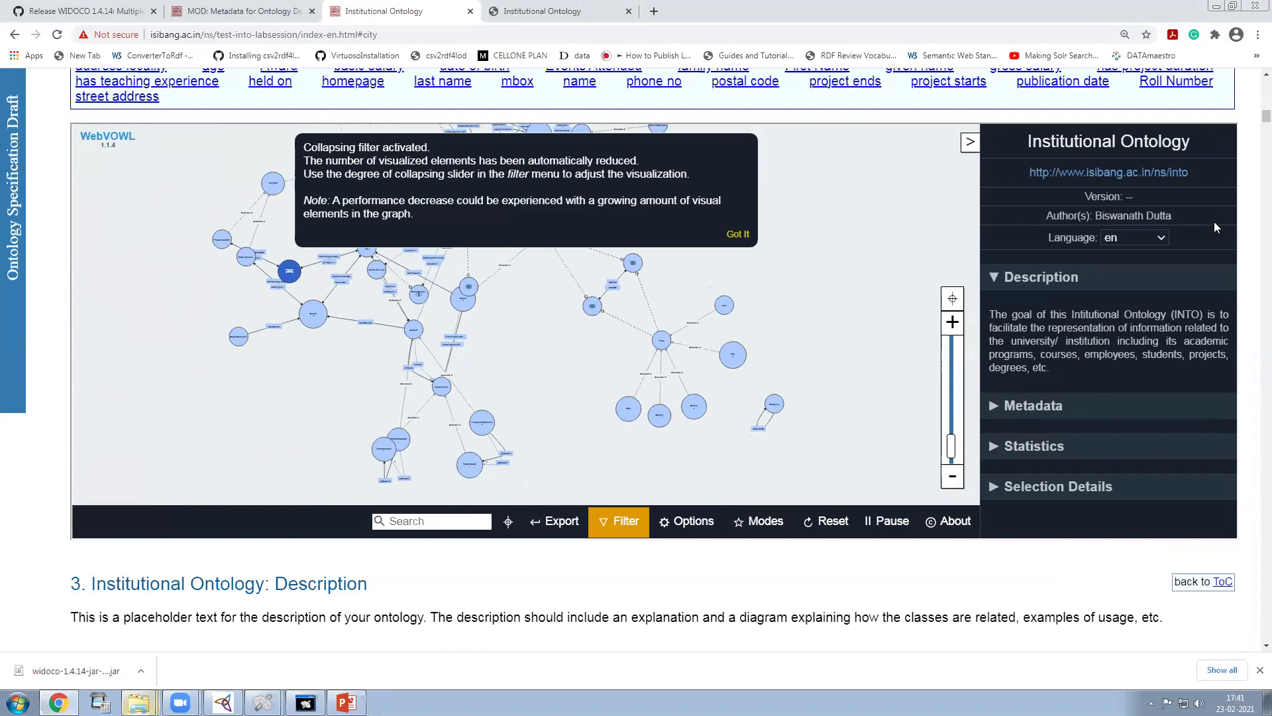
{"action": "scroll", "coordinate": [1218, 223], "scroll_direction": "up", "scroll_amount": 2}
{"action": "scroll", "coordinate": [1219, 223], "scroll_direction": "down", "scroll_amount": 2}
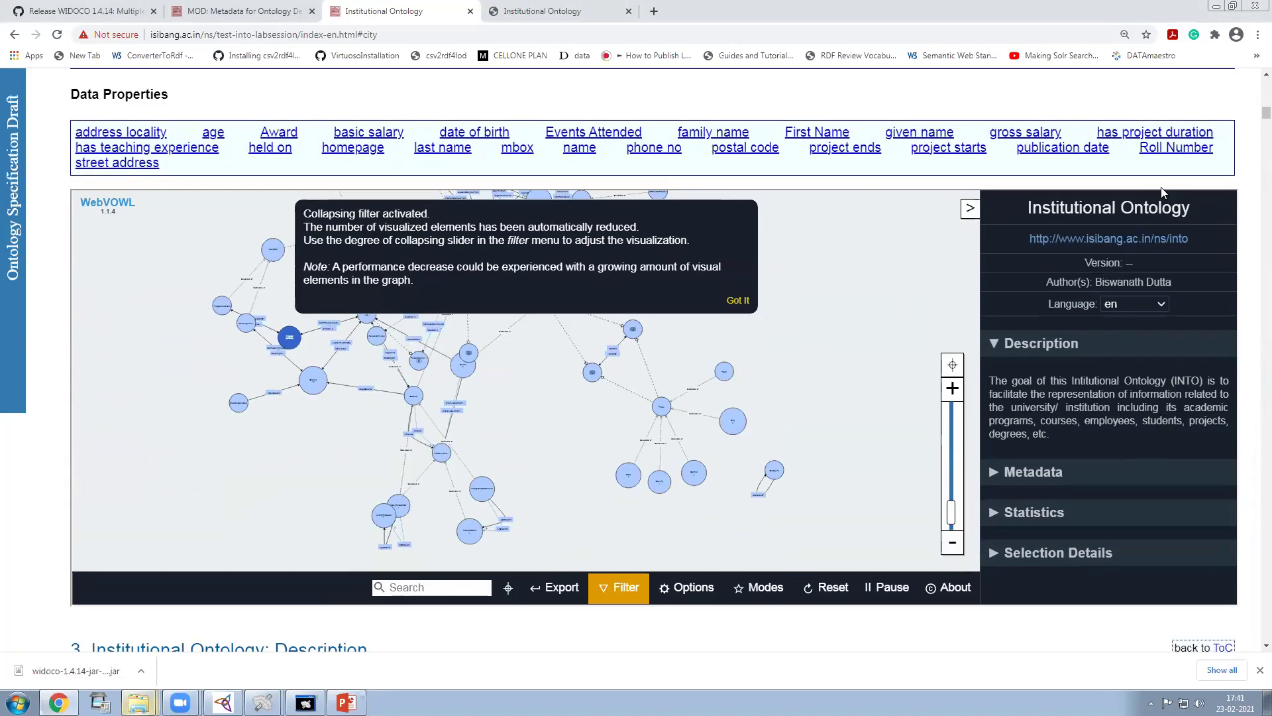
{"action": "left_click", "coordinate": [740, 299]}
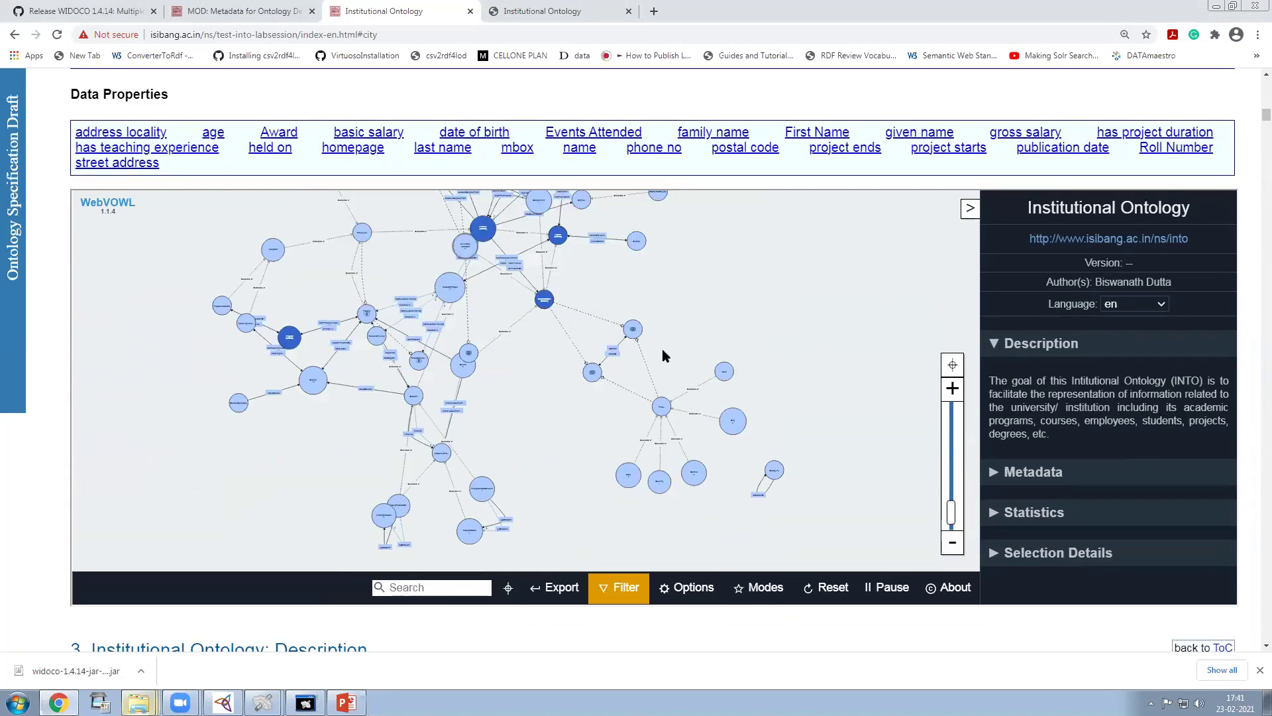
- Zoom the WebVOWL graph in and slightly back out, and examine its Filter and Options settings
{"action": "scroll", "coordinate": [844, 287], "scroll_direction": "up", "scroll_amount": 4}
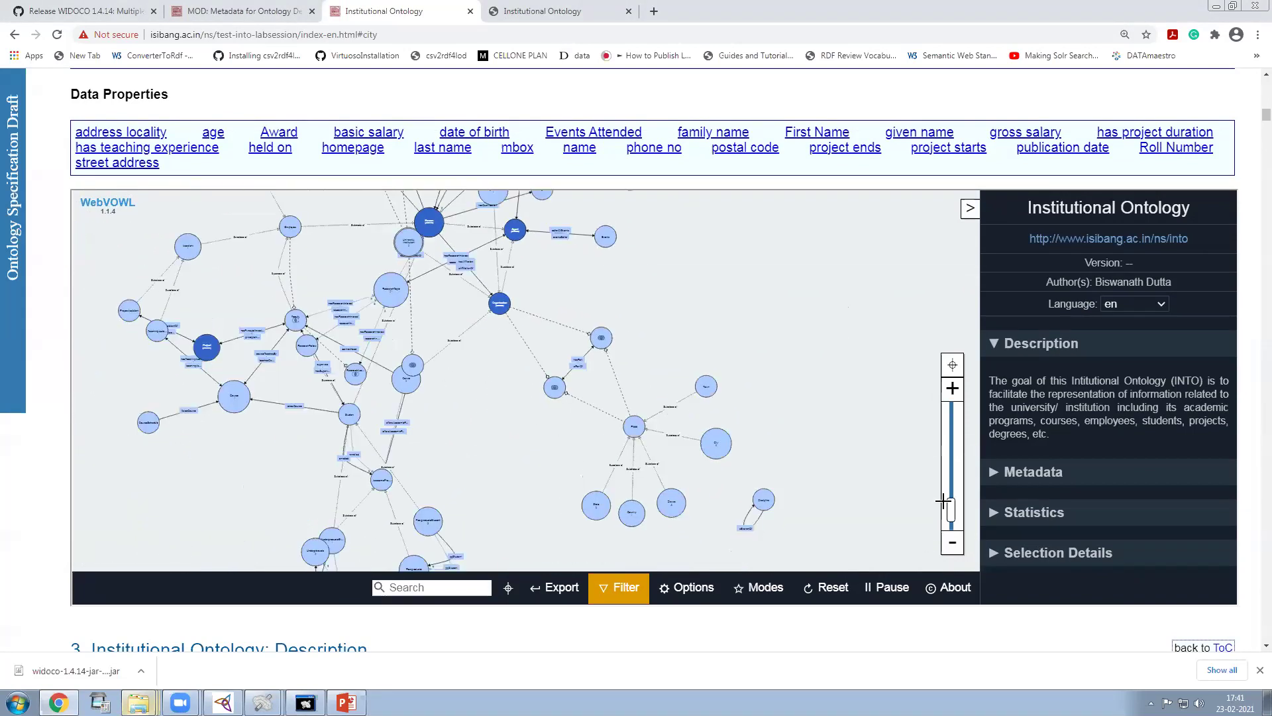
{"action": "mouse_move", "coordinate": [952, 510]}
{"action": "left_mouse_down"}
{"action": "mouse_move", "coordinate": [951, 467]}
{"action": "mouse_move", "coordinate": [954, 521]}
{"action": "left_mouse_up"}
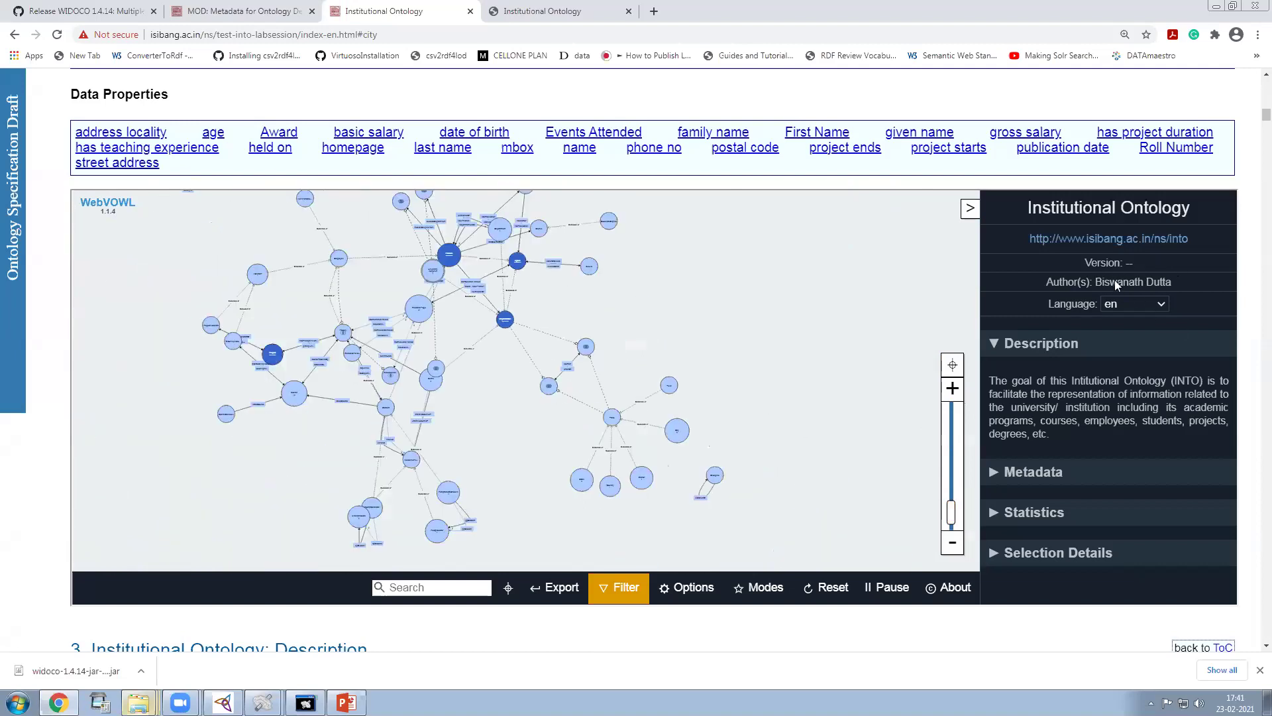
{"action": "mouse_move", "coordinate": [614, 592]}
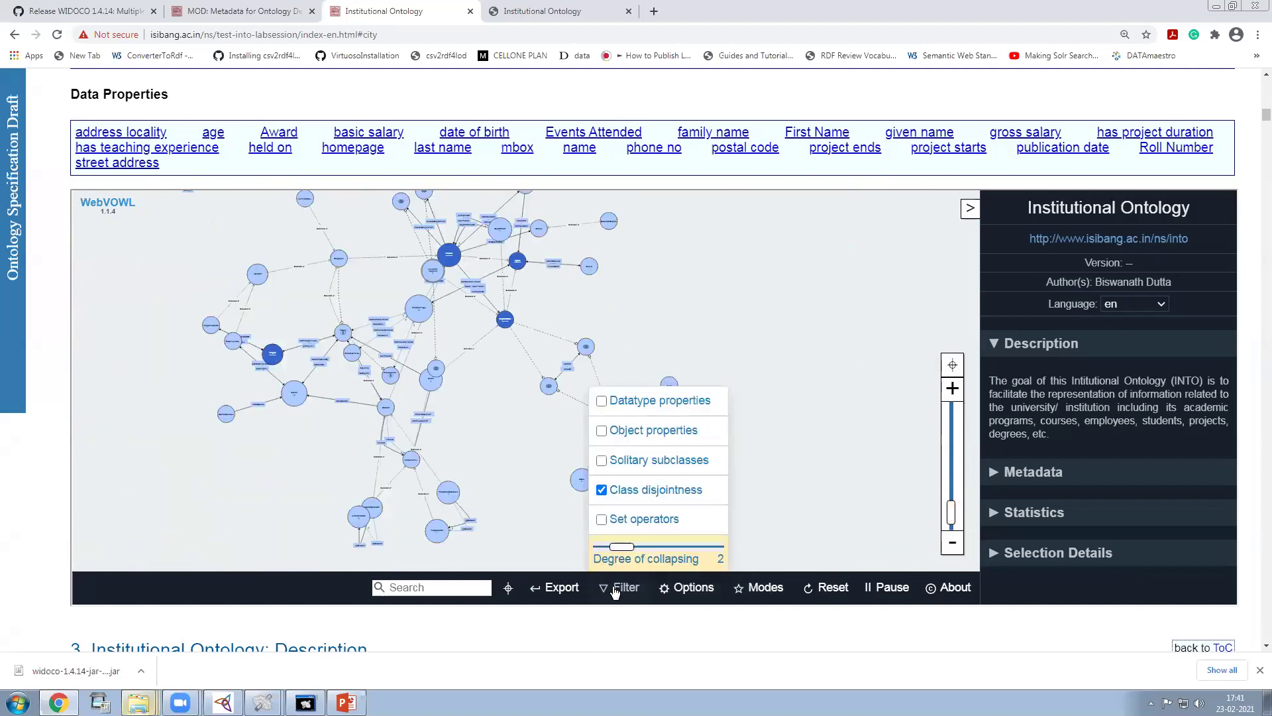
{"action": "mouse_move", "coordinate": [684, 593]}
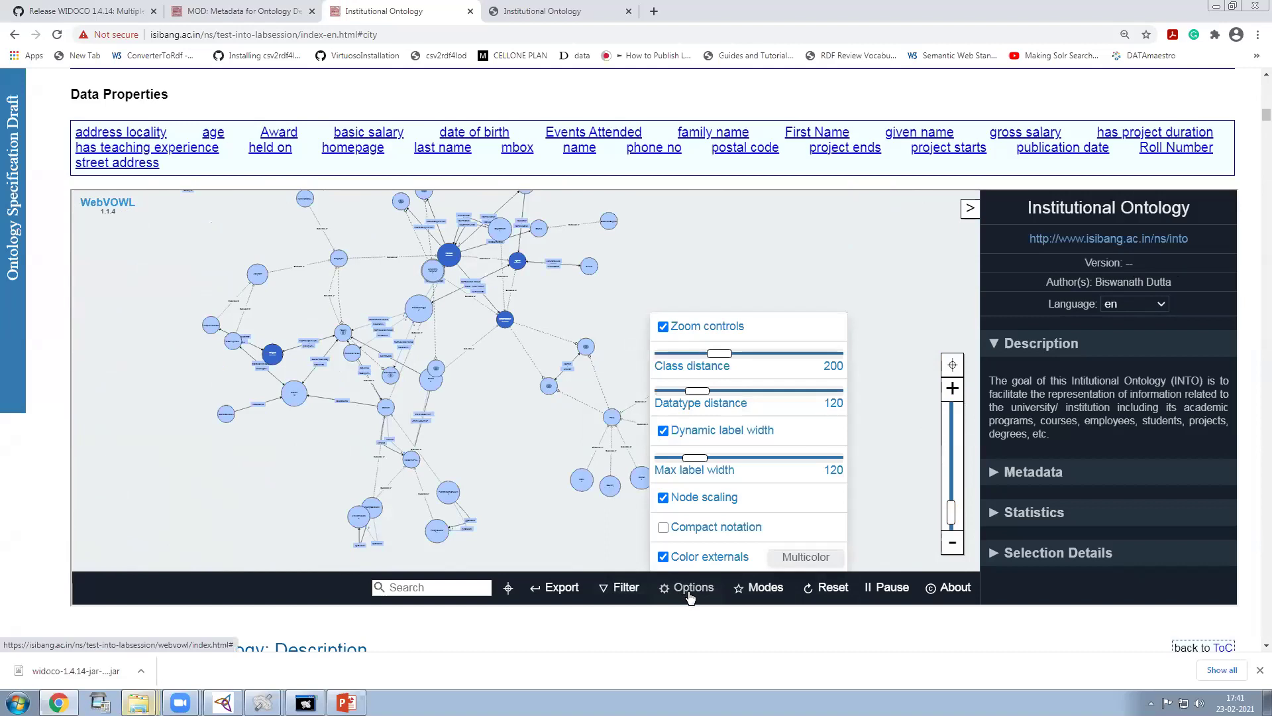
{"action": "mouse_move", "coordinate": [558, 592]}
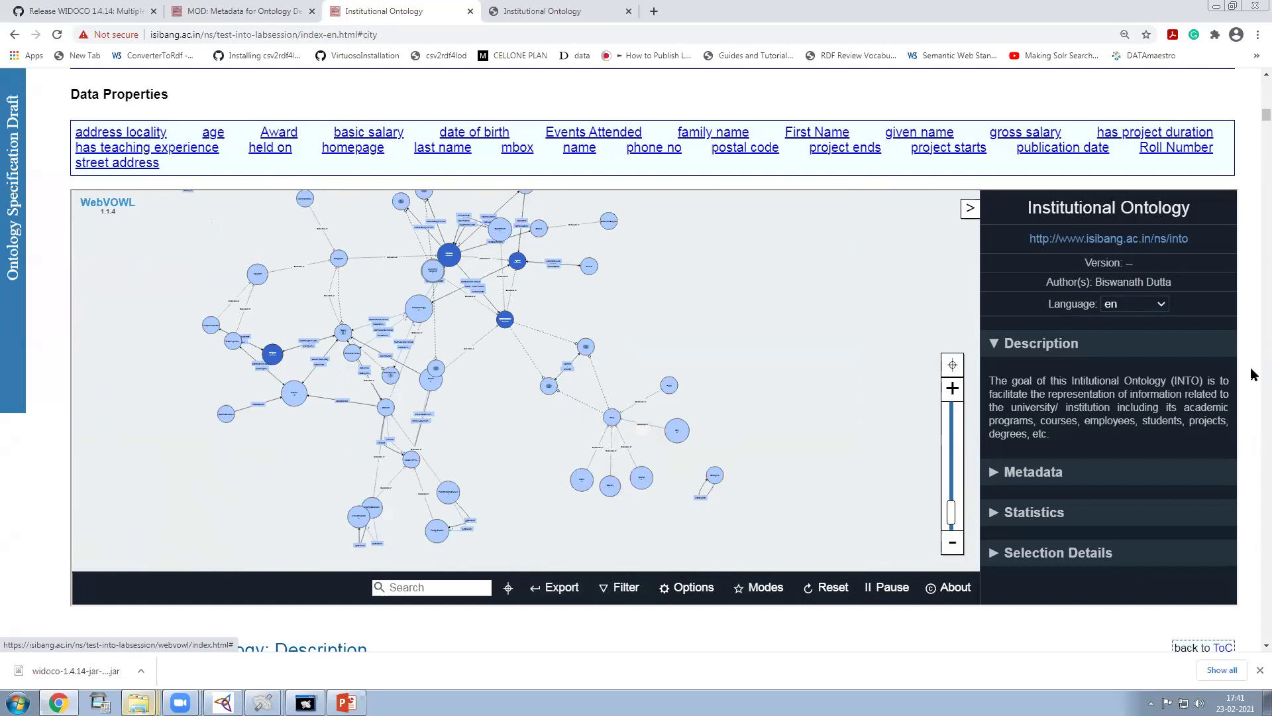
- Open the ontology's TTL serialization from the download formats in the published page's header
{"action": "scroll", "coordinate": [1186, 272], "scroll_direction": "up", "scroll_amount": 15}
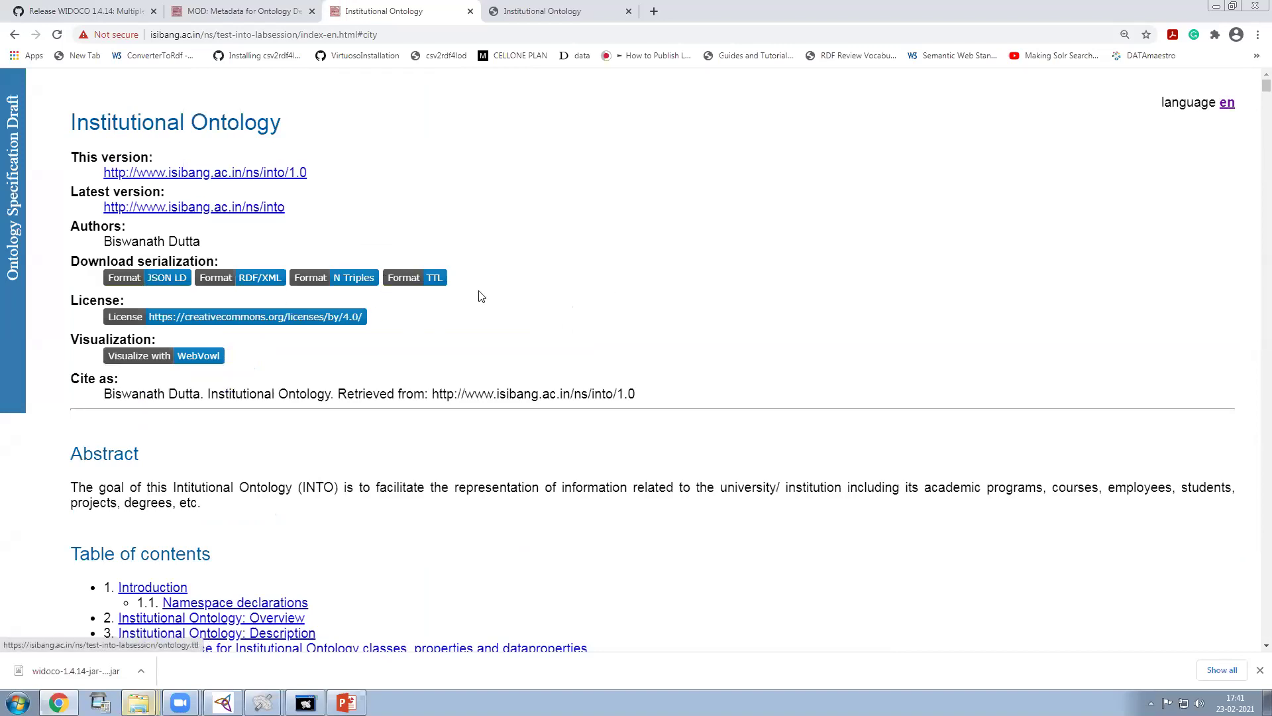
{"action": "left_click", "coordinate": [412, 278]}
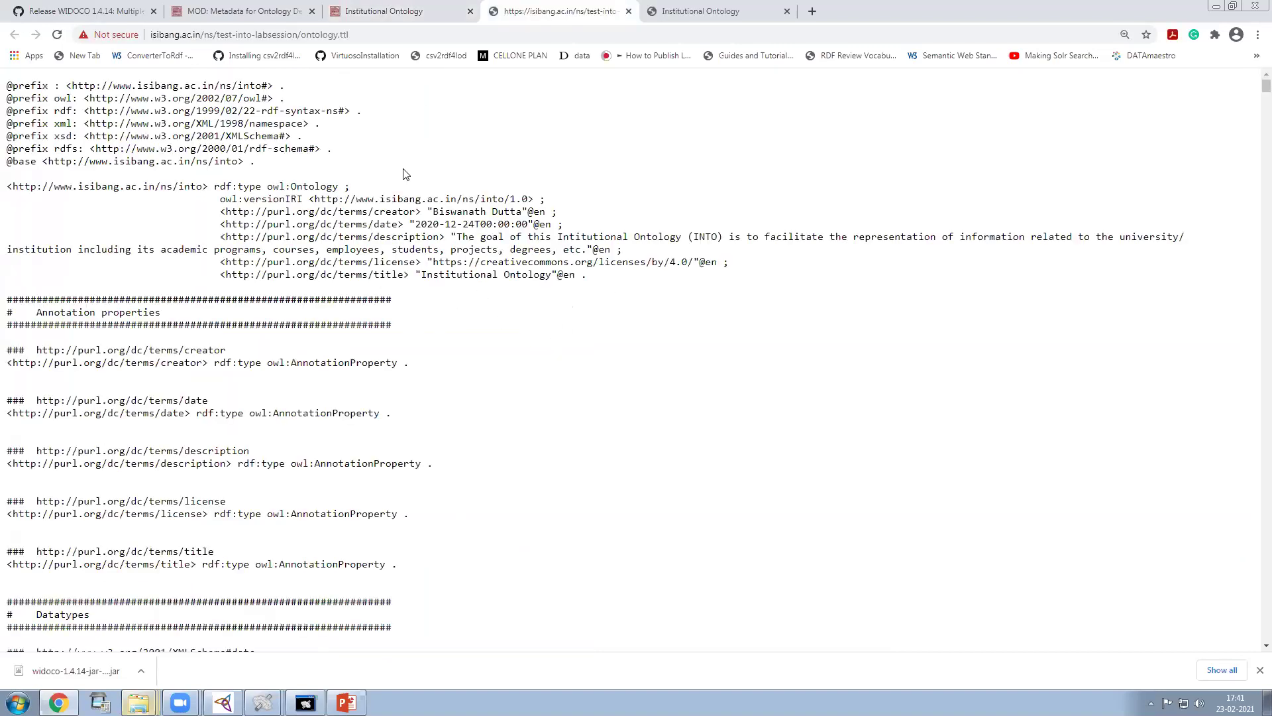
- Return to the published documentation page and select the Organization node and the adjacent union node in the embedded WebVOWL graph
{"action": "left_click", "coordinate": [397, 11]}
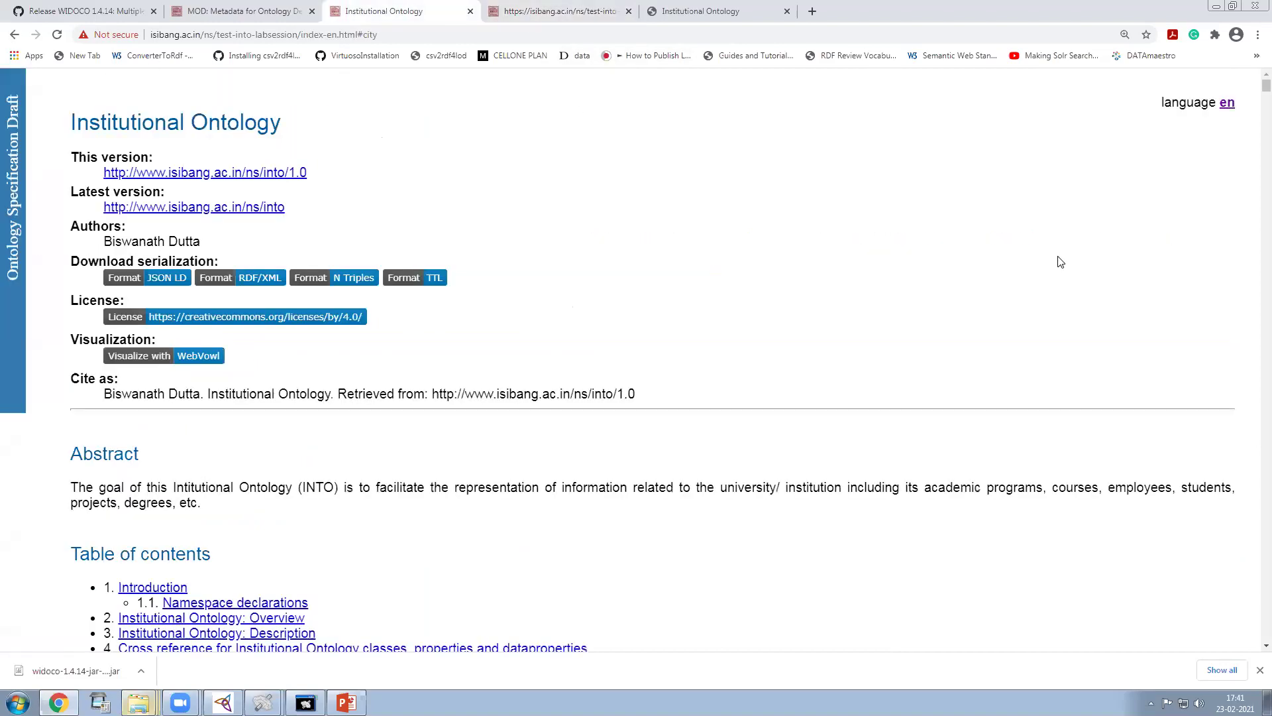
{"action": "scroll", "coordinate": [1186, 352], "scroll_direction": "down", "scroll_amount": 14}
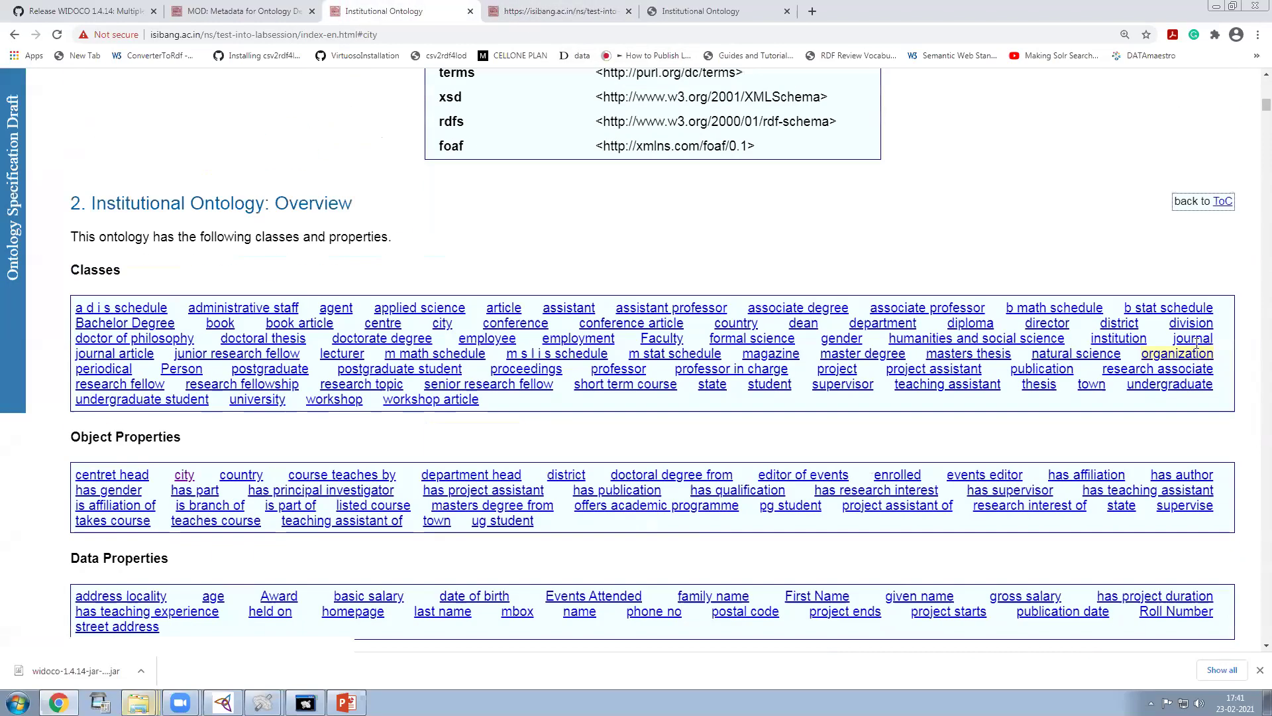
{"action": "scroll", "coordinate": [1199, 340], "scroll_direction": "down", "scroll_amount": 3}
{"action": "scroll", "coordinate": [1077, 405], "scroll_direction": "down", "scroll_amount": 4}
{"action": "left_click", "coordinate": [504, 320]}
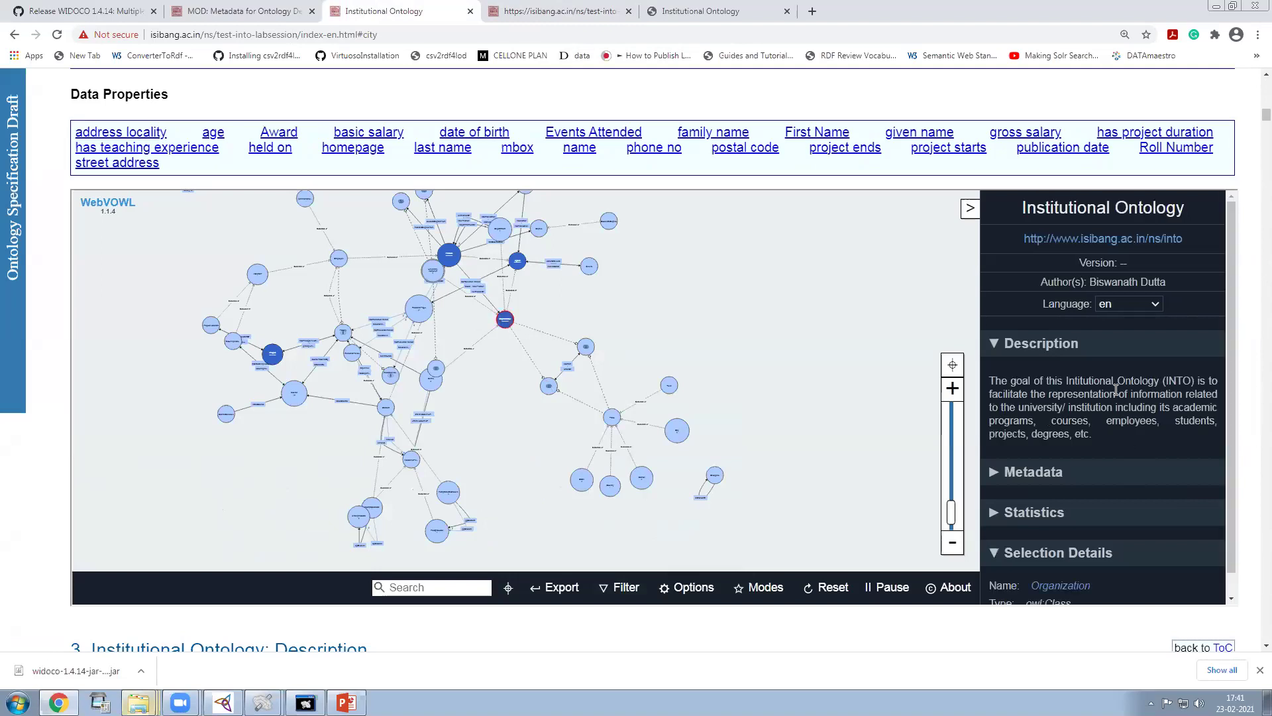
{"action": "scroll", "coordinate": [1115, 391], "scroll_direction": "down", "scroll_amount": 3}
{"action": "scroll", "coordinate": [1118, 415], "scroll_direction": "up", "scroll_amount": 8}
{"action": "scroll", "coordinate": [1118, 415], "scroll_direction": "down", "scroll_amount": 4}
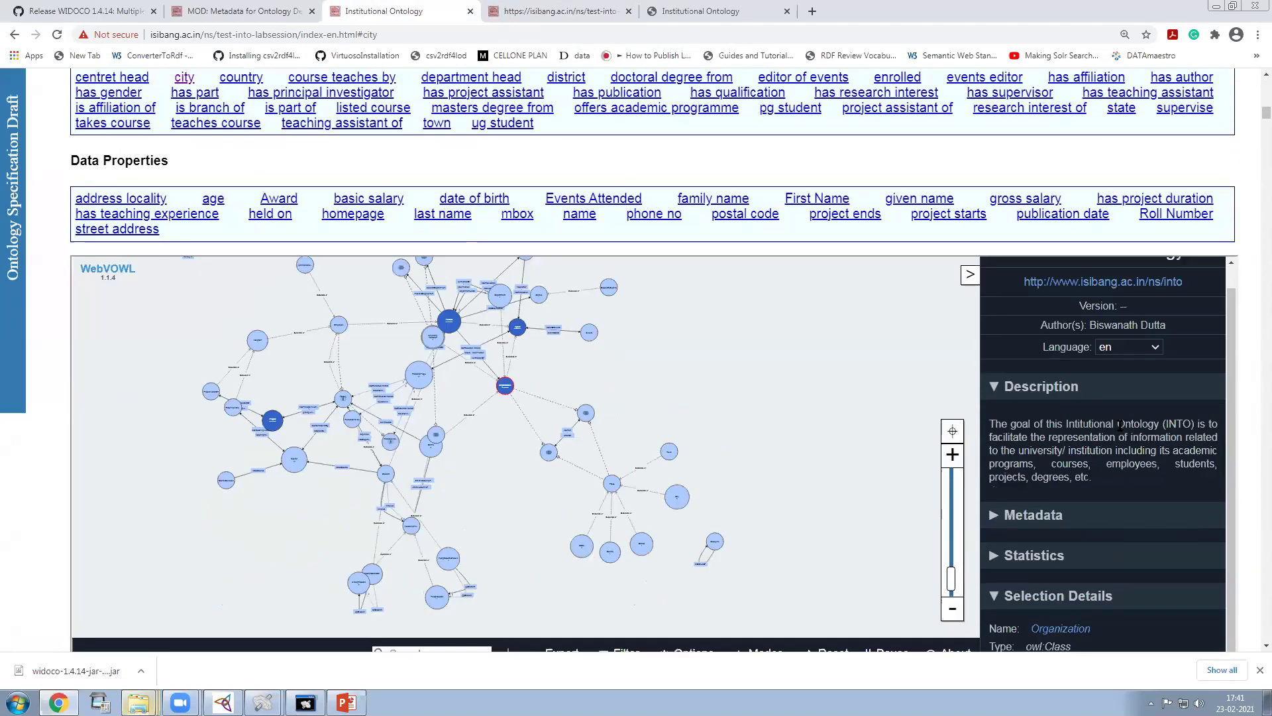
{"action": "left_click", "coordinate": [586, 414]}
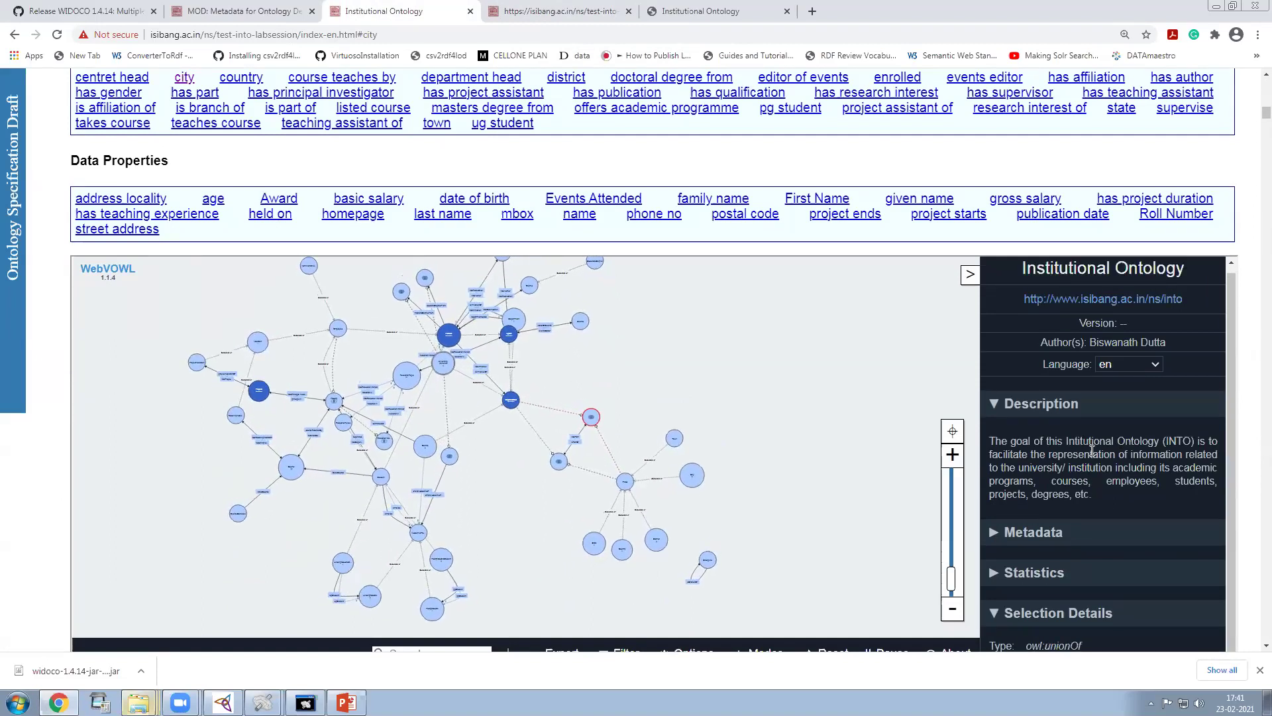
{"action": "scroll", "coordinate": [1086, 464], "scroll_direction": "down", "scroll_amount": 1}
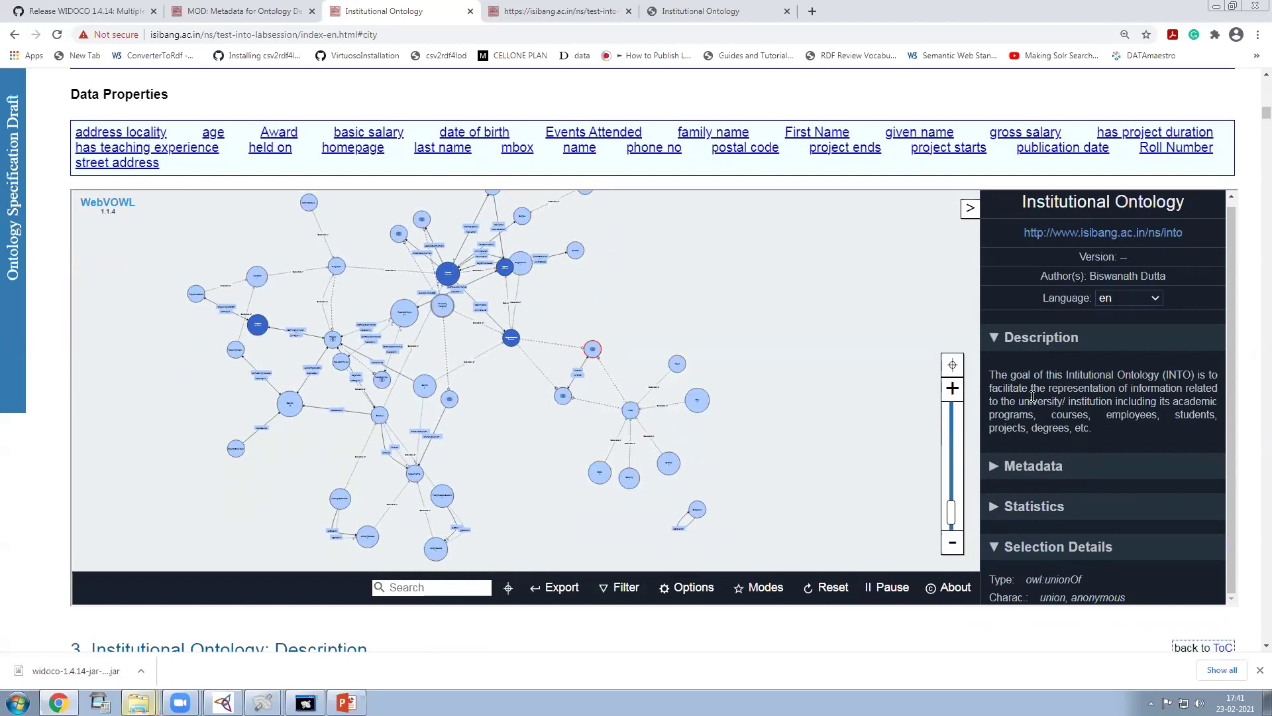
- Expand the Metadata and Statistics sections in the WebVOWL sidebar
{"action": "left_click", "coordinate": [1002, 466]}
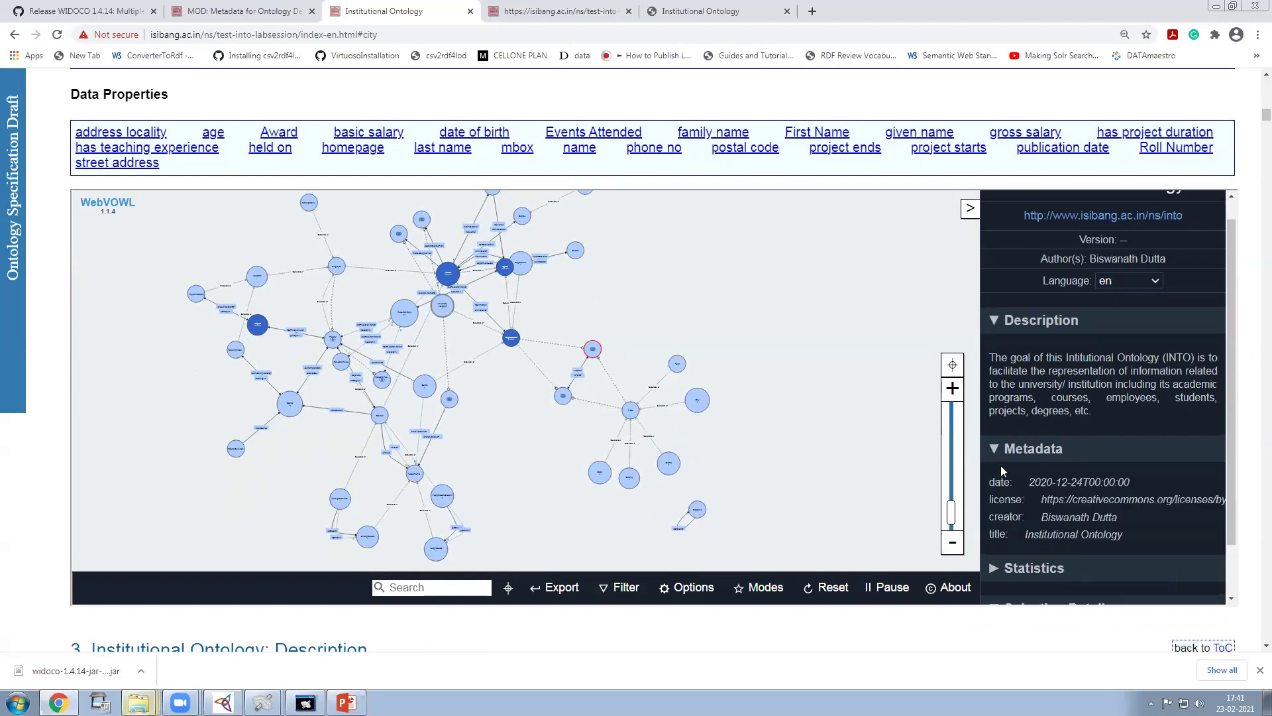
{"action": "scroll", "coordinate": [1014, 457], "scroll_direction": "down", "scroll_amount": 1}
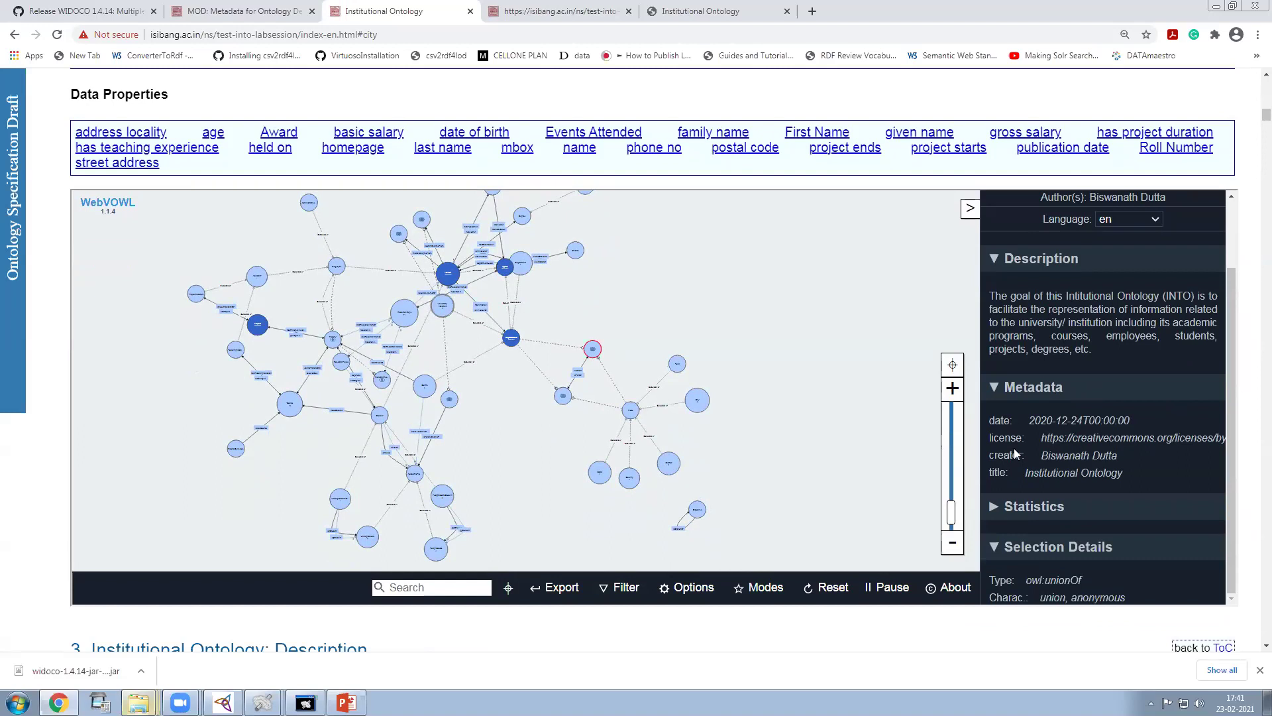
{"action": "scroll", "coordinate": [1127, 464], "scroll_direction": "down", "scroll_amount": 2}
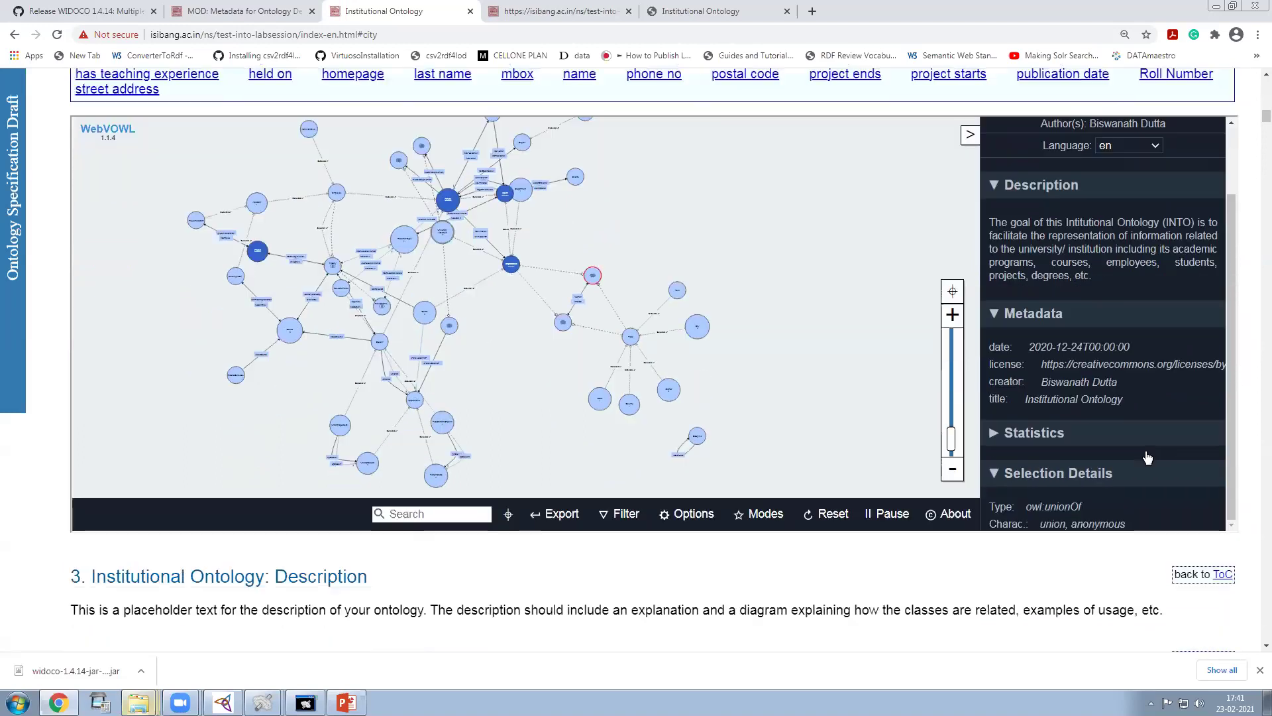
{"action": "left_click", "coordinate": [999, 375]}
{"action": "scroll", "coordinate": [1158, 368], "scroll_direction": "down", "scroll_amount": 2}
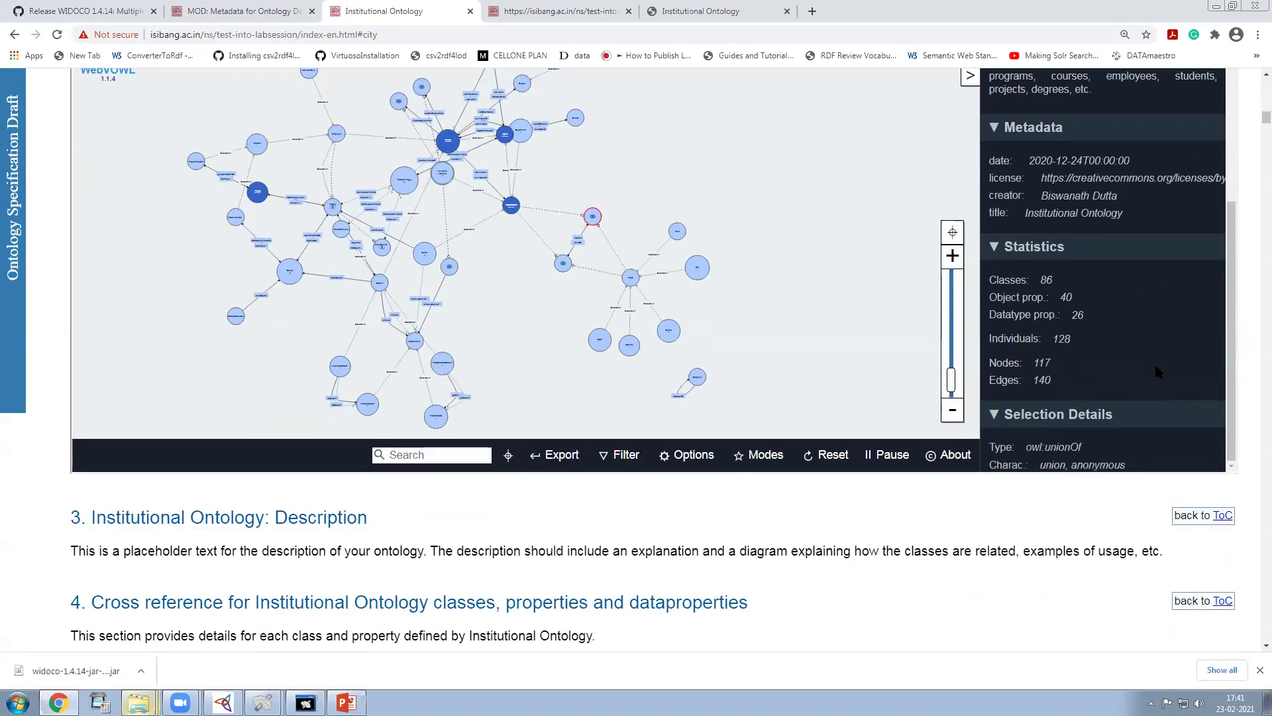
{"action": "scroll", "coordinate": [1060, 352], "scroll_direction": "down", "scroll_amount": 2}
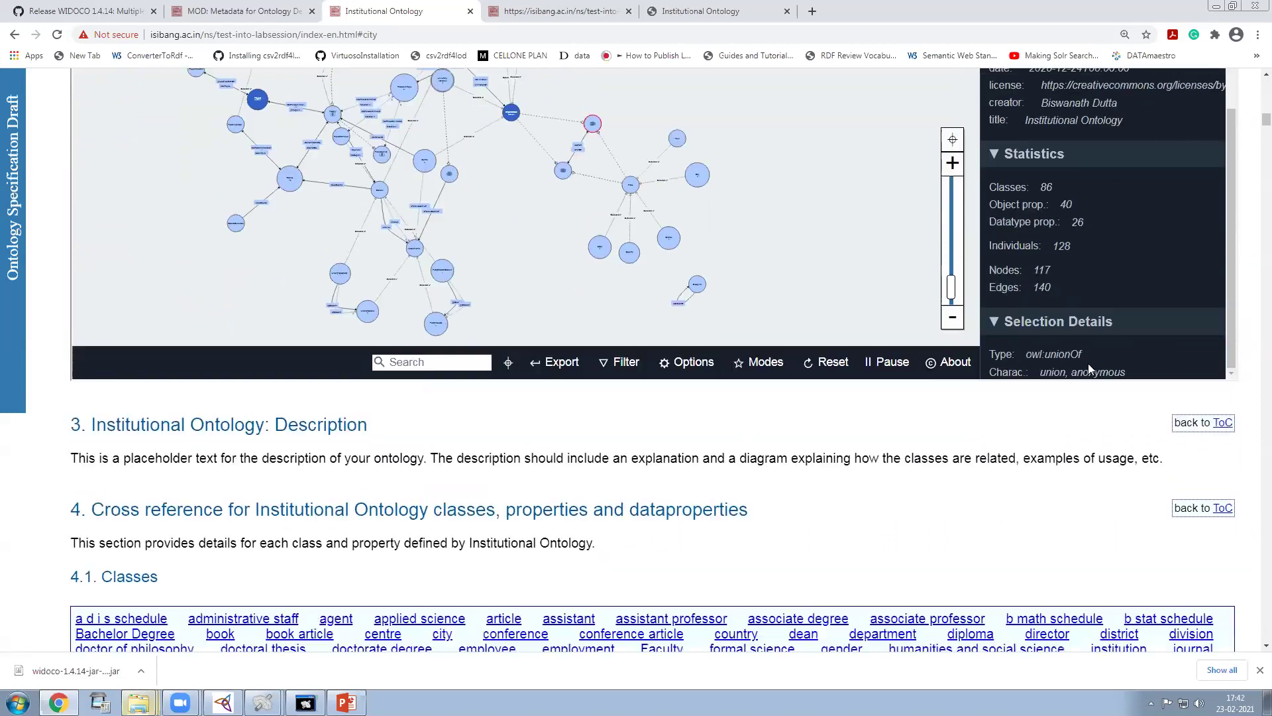
- Review the ontology's description, metadata and statistics in the WebVOWL sidebar
{"action": "left_click", "coordinate": [1100, 286]}
{"action": "scroll", "coordinate": [1166, 345], "scroll_direction": "up", "scroll_amount": 8}
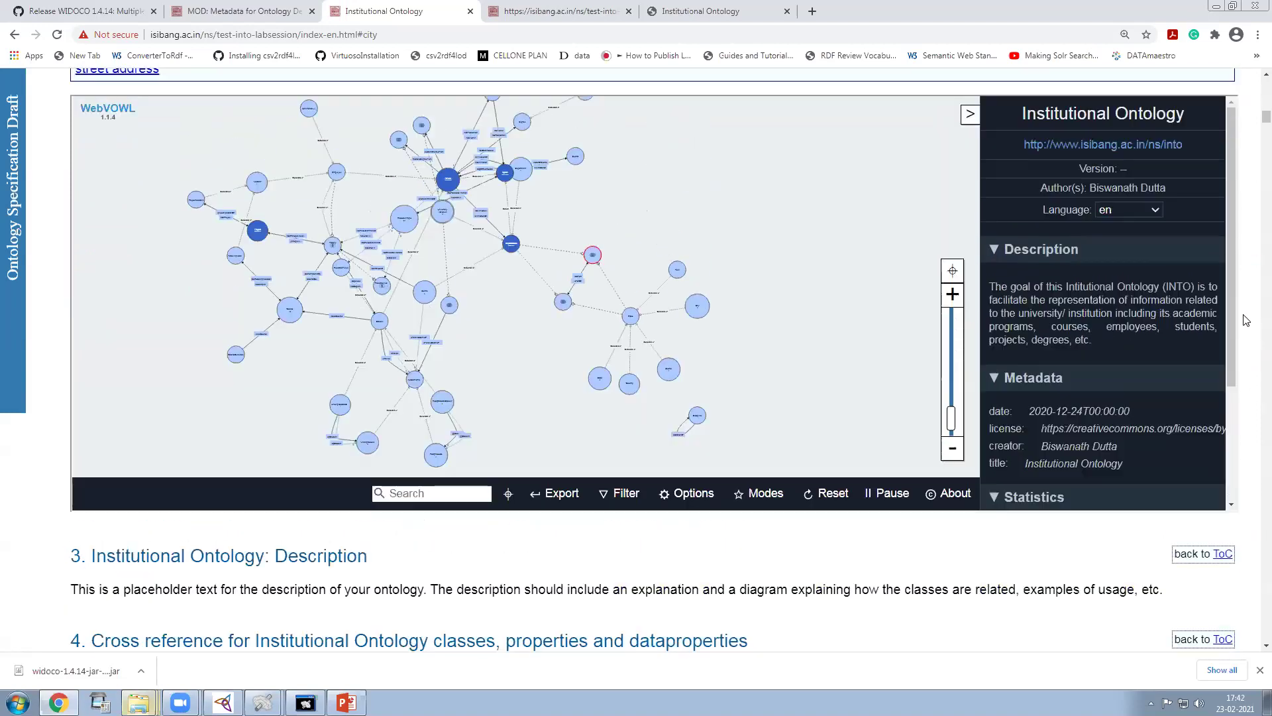
{"action": "scroll", "coordinate": [1172, 365], "scroll_direction": "down", "scroll_amount": 2}
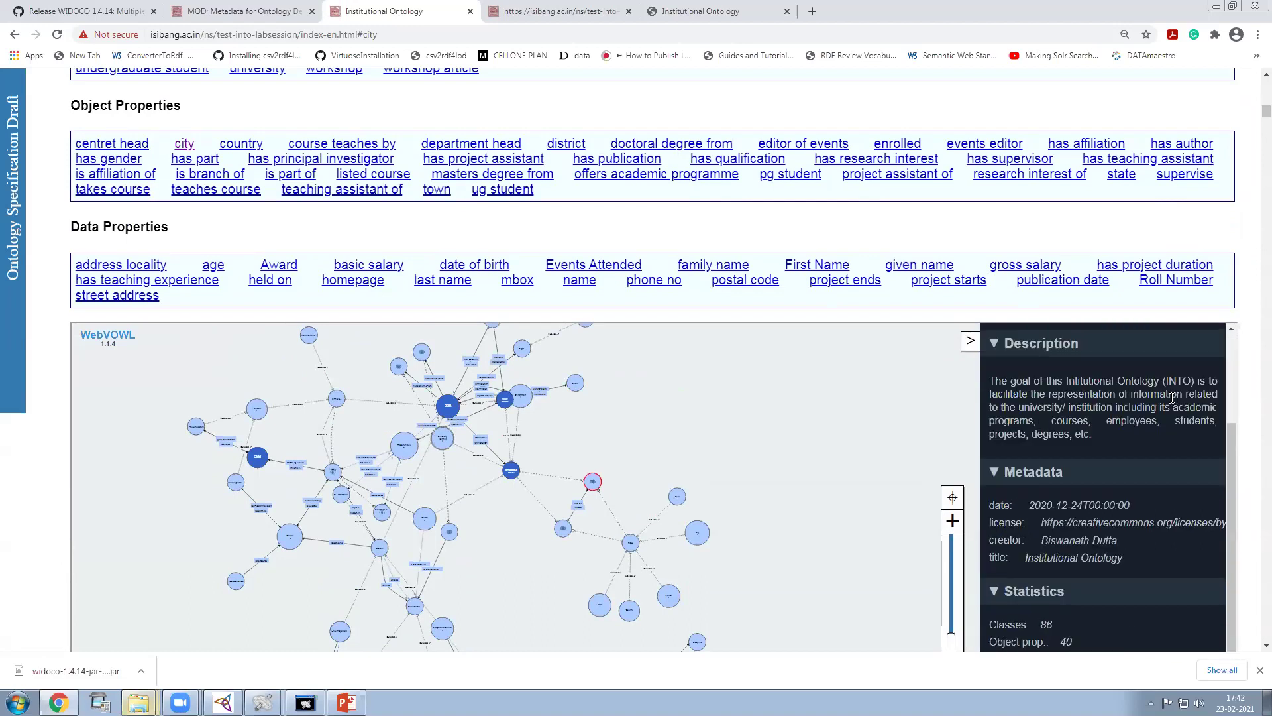
{"action": "scroll", "coordinate": [1252, 404], "scroll_direction": "down", "scroll_amount": 1}
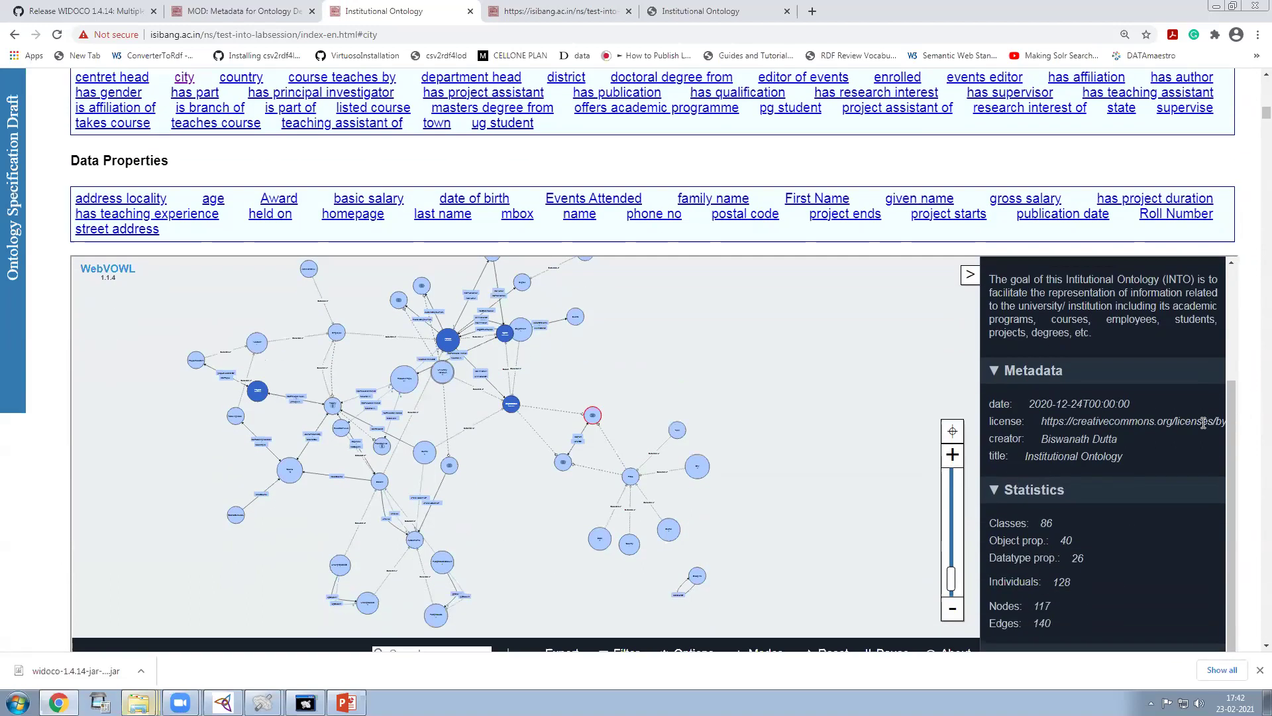
{"action": "scroll", "coordinate": [1143, 418], "scroll_direction": "down", "scroll_amount": 2}
{"action": "scroll", "coordinate": [1154, 407], "scroll_direction": "up", "scroll_amount": 2}
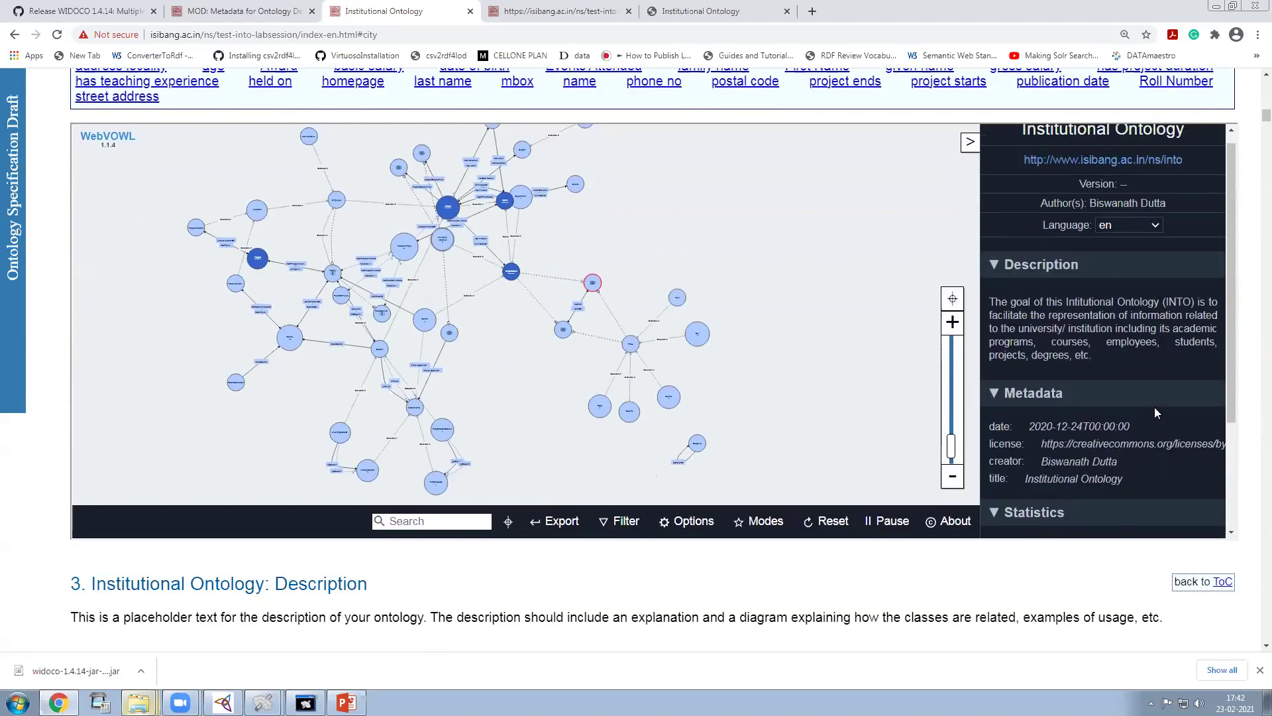
{"action": "scroll", "coordinate": [1242, 348], "scroll_direction": "up", "scroll_amount": 3}
{"action": "scroll", "coordinate": [1241, 349], "scroll_direction": "down", "scroll_amount": 1}
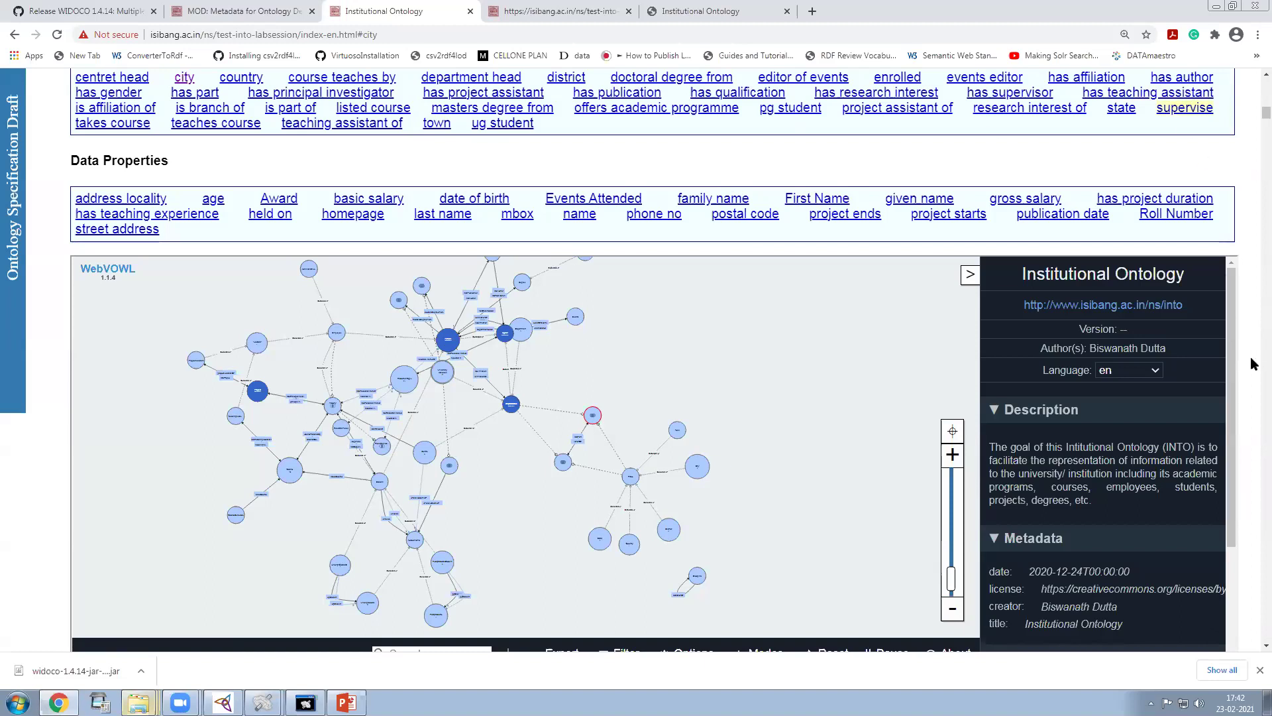
- Follow the gross salary data property link and look over its entry and the neighbouring data properties
{"action": "left_click", "coordinate": [1014, 199]}
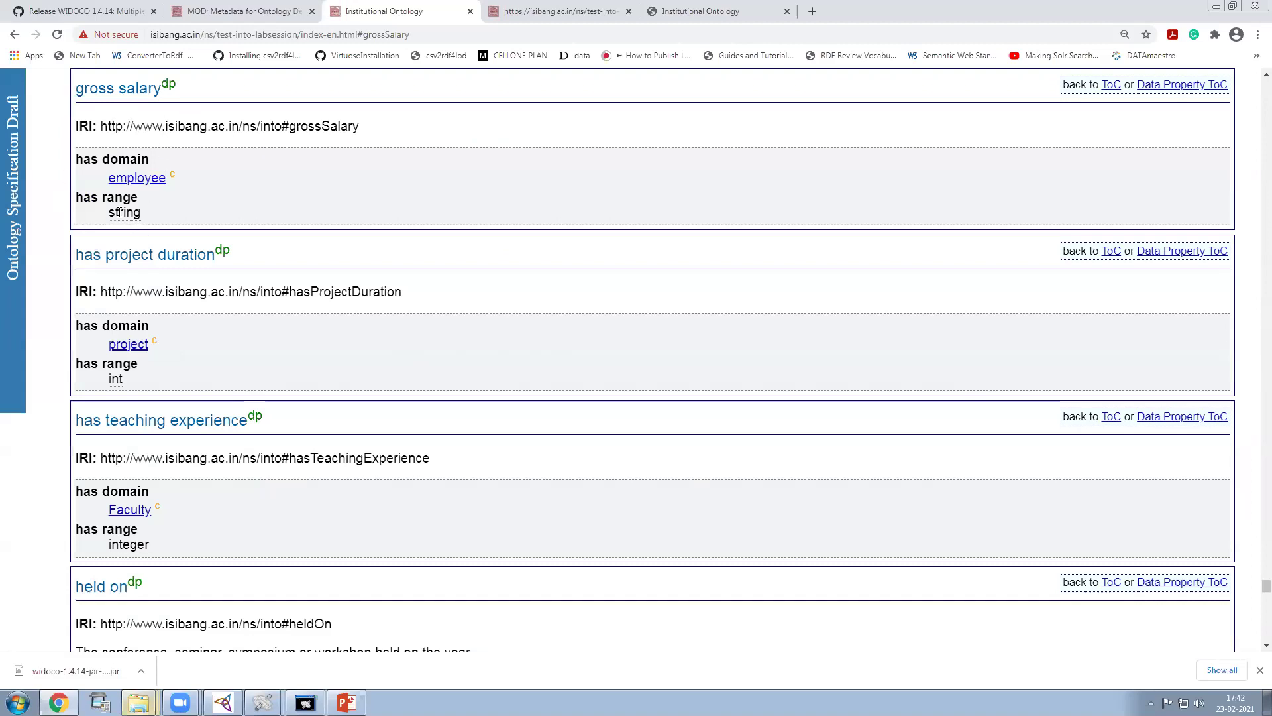
{"action": "scroll", "coordinate": [901, 345], "scroll_direction": "down", "scroll_amount": 2}
{"action": "scroll", "coordinate": [923, 338], "scroll_direction": "up", "scroll_amount": 4}
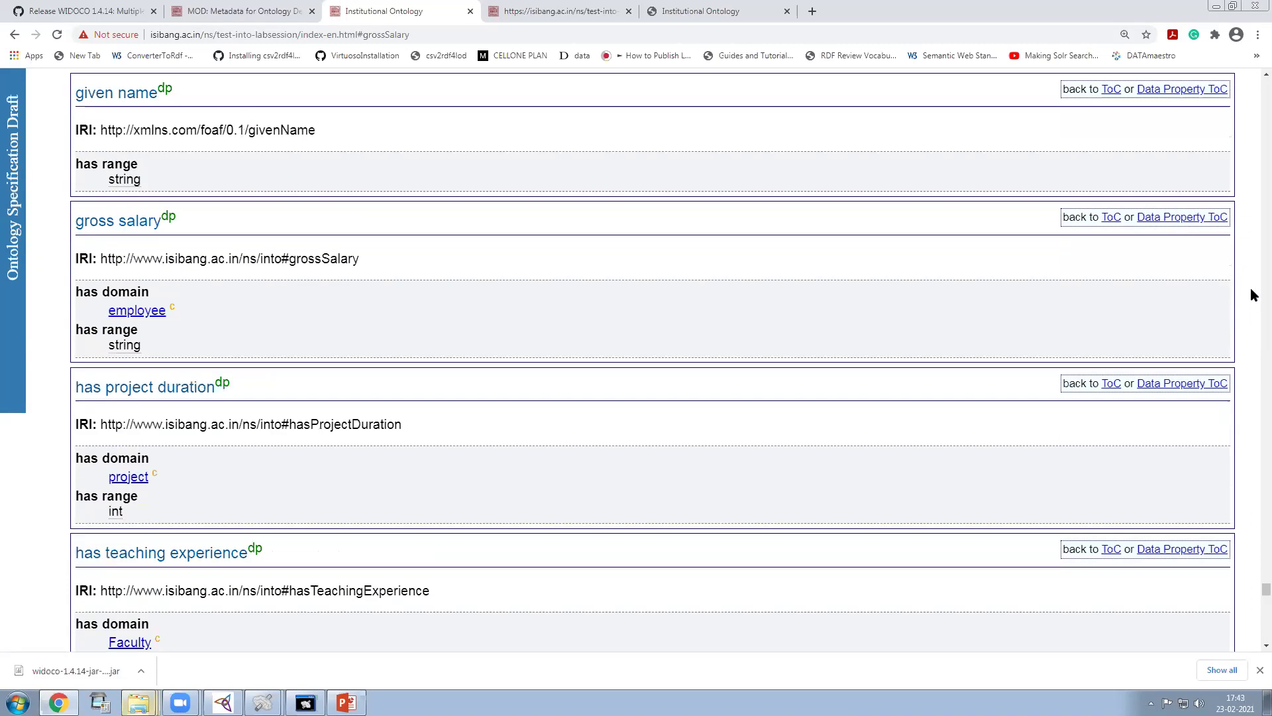
- Go back to the Overview section, open the agent class entry and highlight its definition text
{"action": "left_click_drag", "start_coordinate": [1266, 585], "coordinate": [1266, 272]}
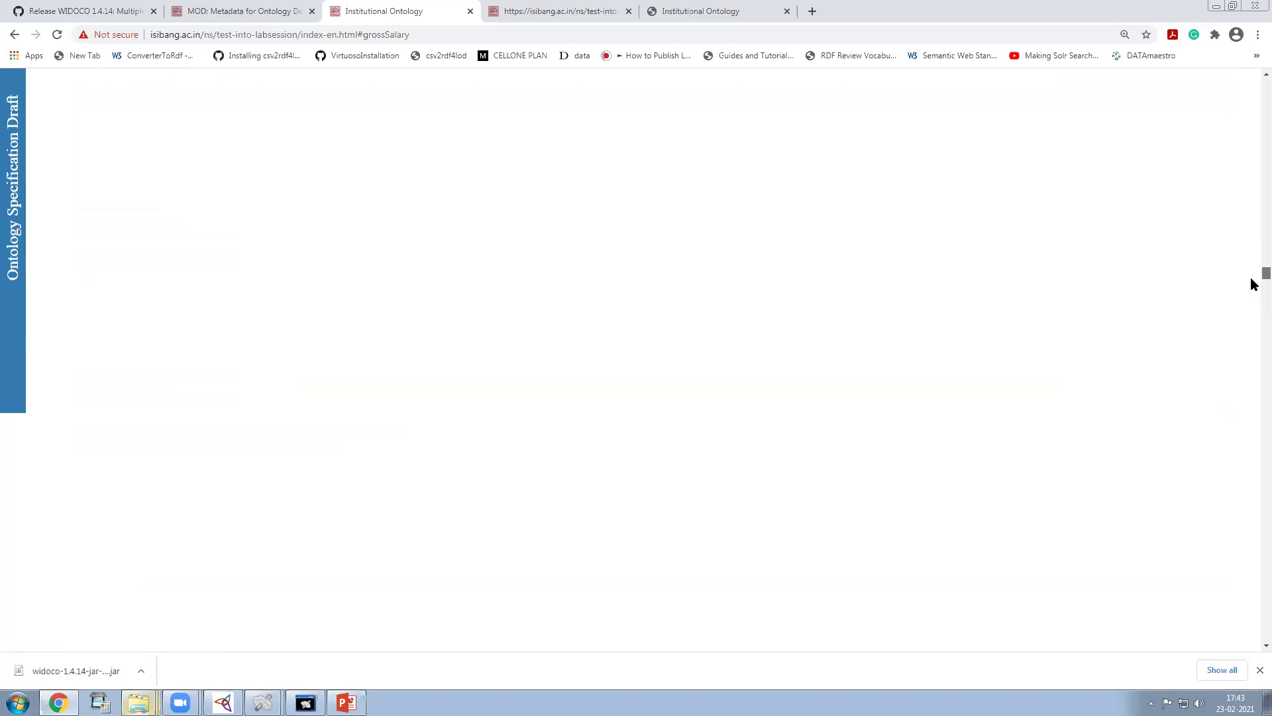
{"action": "scroll", "coordinate": [795, 318], "scroll_direction": "up", "scroll_amount": 8}
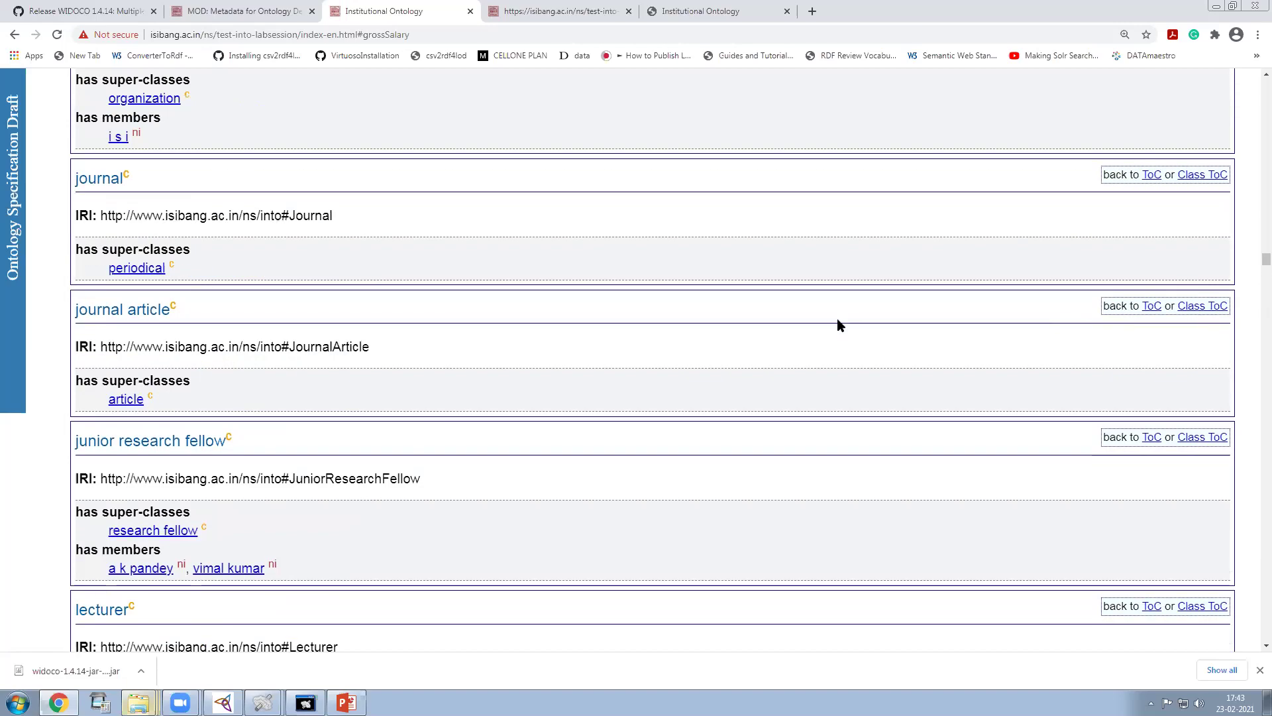
{"action": "scroll", "coordinate": [837, 324], "scroll_direction": "up", "scroll_amount": 2}
{"action": "key", "text": "Home"}
{"action": "scroll", "coordinate": [848, 365], "scroll_direction": "down", "scroll_amount": 15}
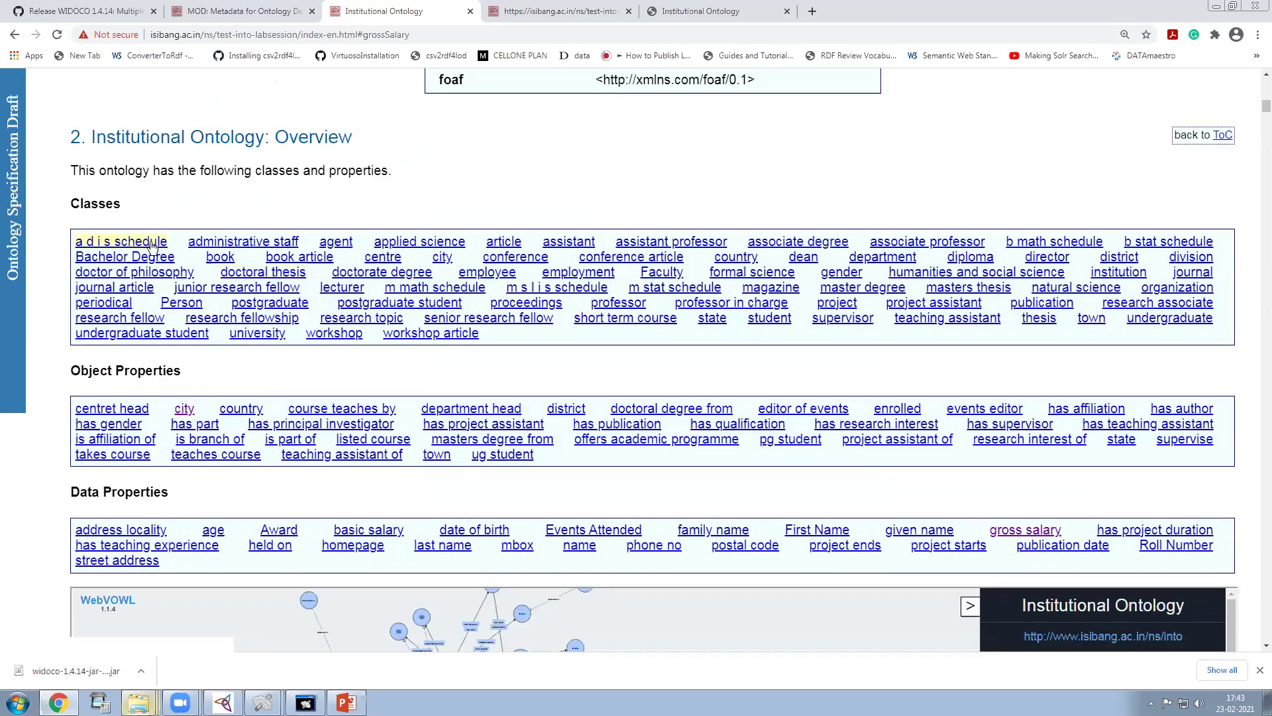
{"action": "left_click", "coordinate": [335, 243]}
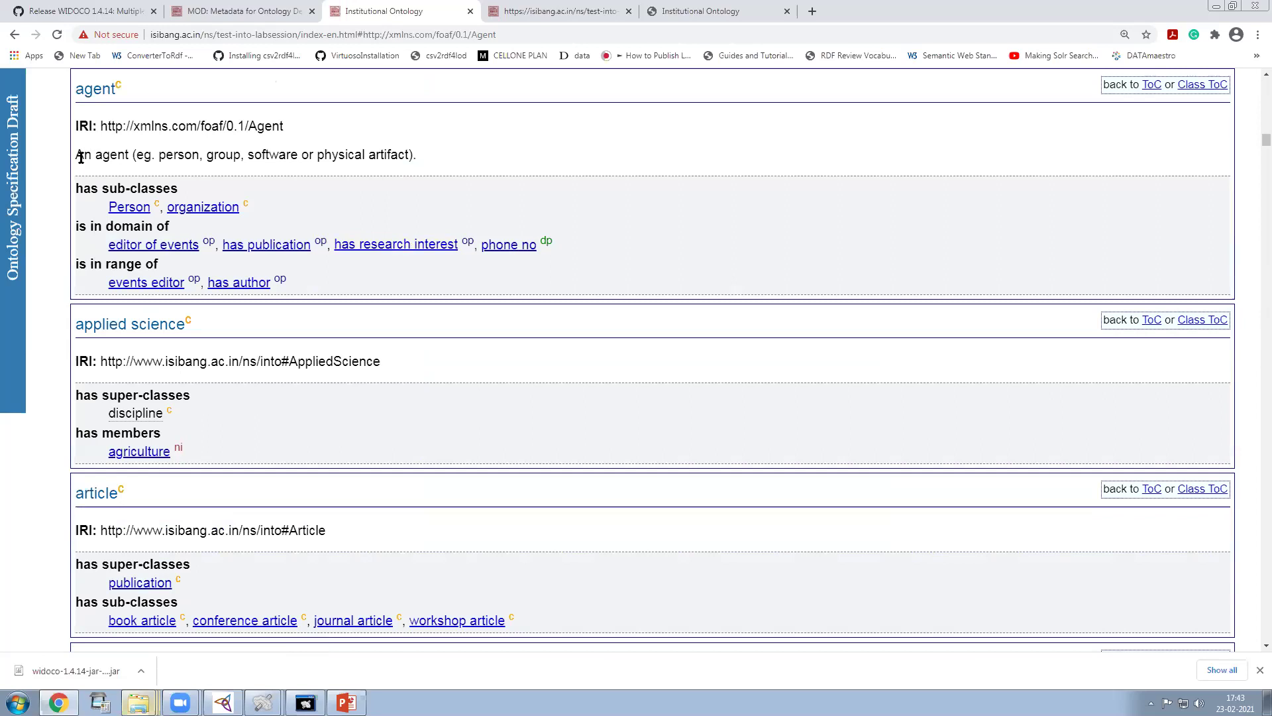
{"action": "left_click_drag", "start_coordinate": [80, 157], "coordinate": [419, 159]}
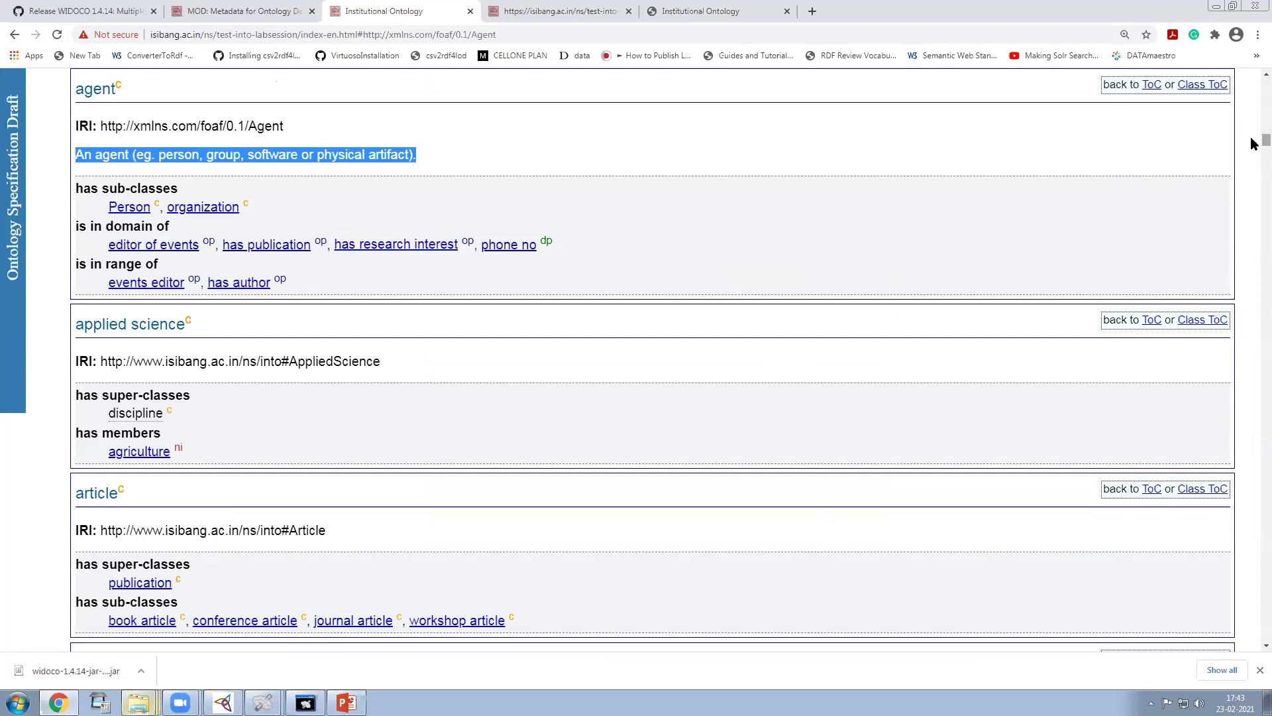
- Return to the class list of the cross-reference section and open the associate degree entry
{"action": "left_click_drag", "start_coordinate": [1253, 142], "coordinate": [1253, 130]}
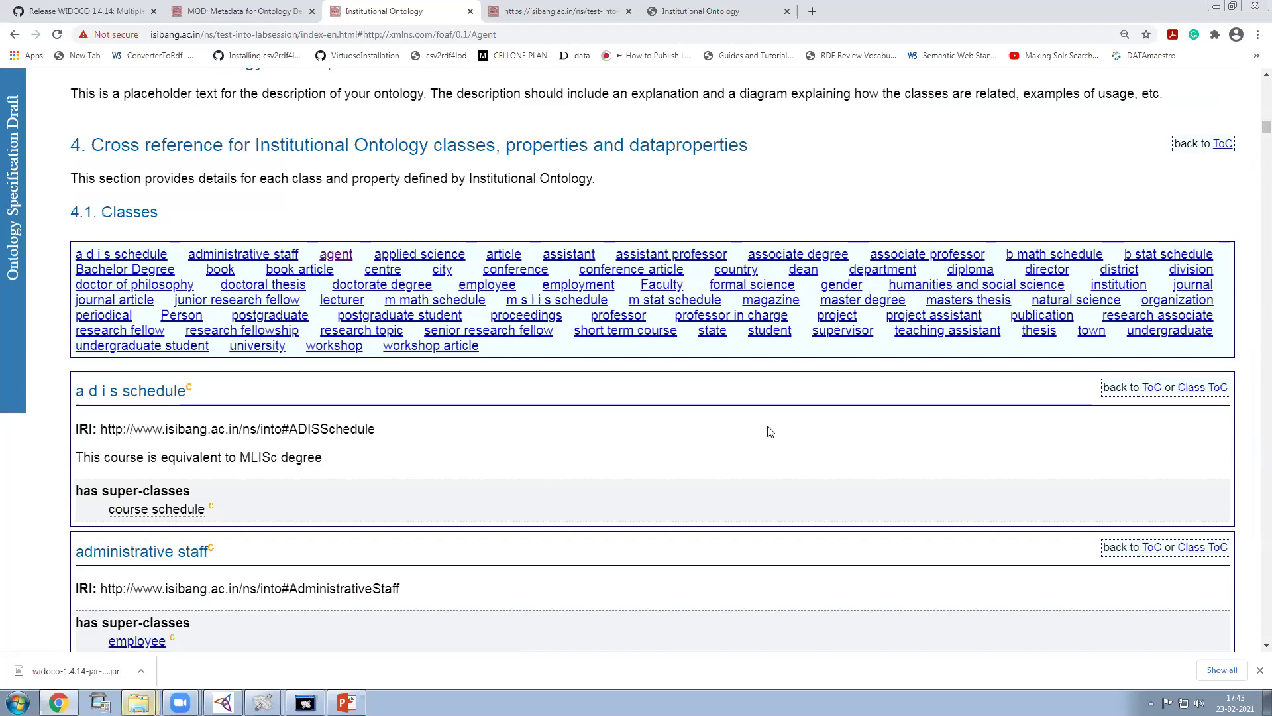
{"action": "scroll", "coordinate": [768, 430], "scroll_direction": "down", "scroll_amount": 1}
{"action": "left_click", "coordinate": [785, 188]}
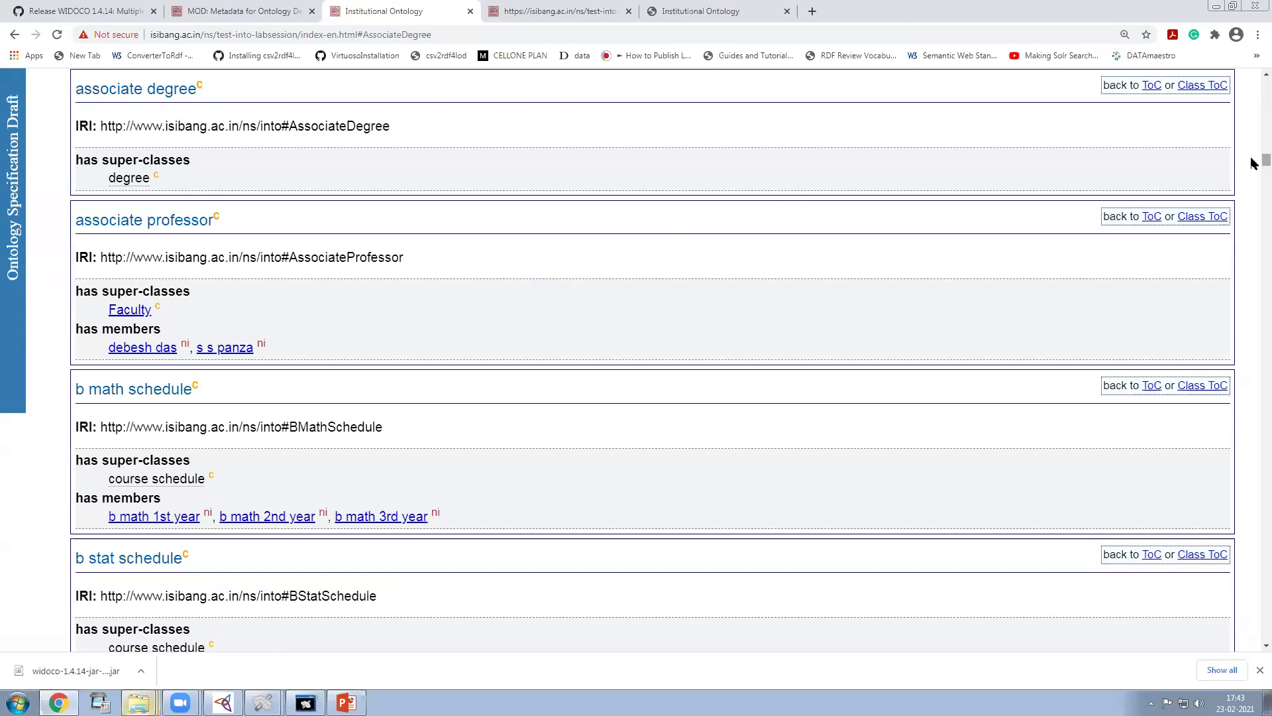
- Go back to the class list, open the a d i s schedule entry and highlight its description
{"action": "left_click_drag", "start_coordinate": [1264, 161], "coordinate": [1254, 136]}
{"action": "scroll", "coordinate": [1036, 233], "scroll_direction": "up", "scroll_amount": 5}
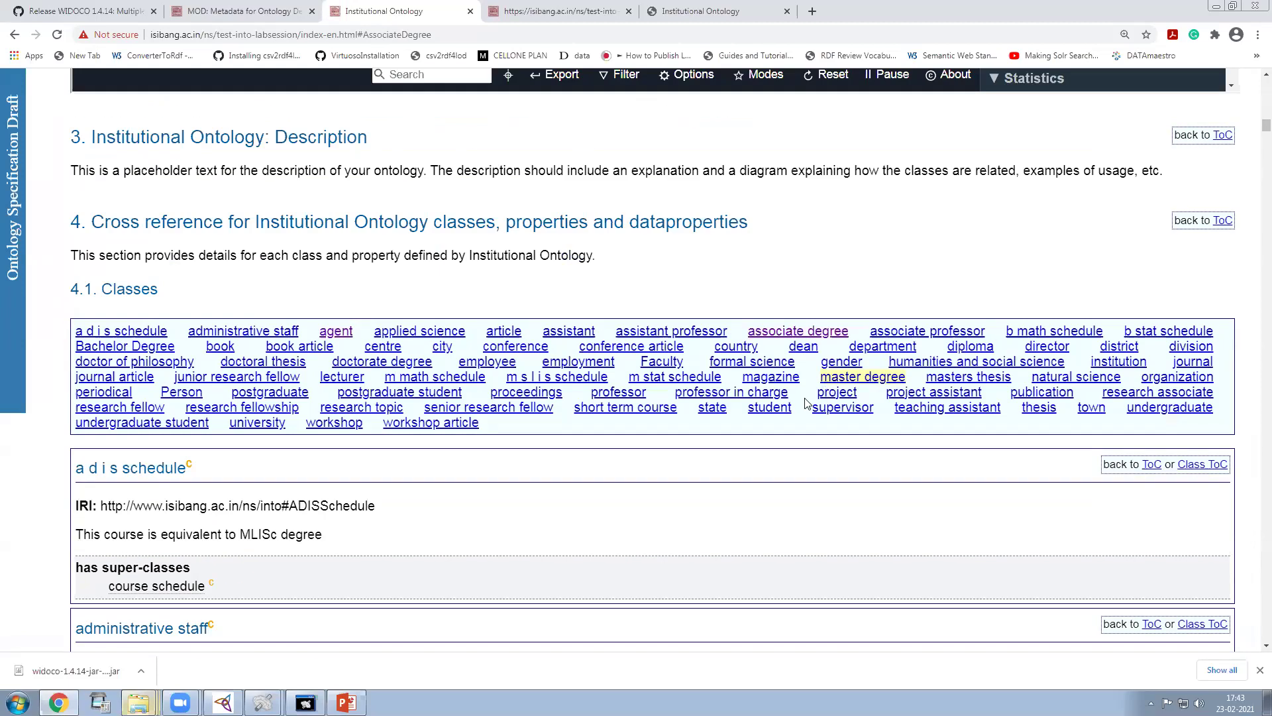
{"action": "scroll", "coordinate": [346, 291], "scroll_direction": "down", "scroll_amount": 1}
{"action": "left_click", "coordinate": [146, 265]}
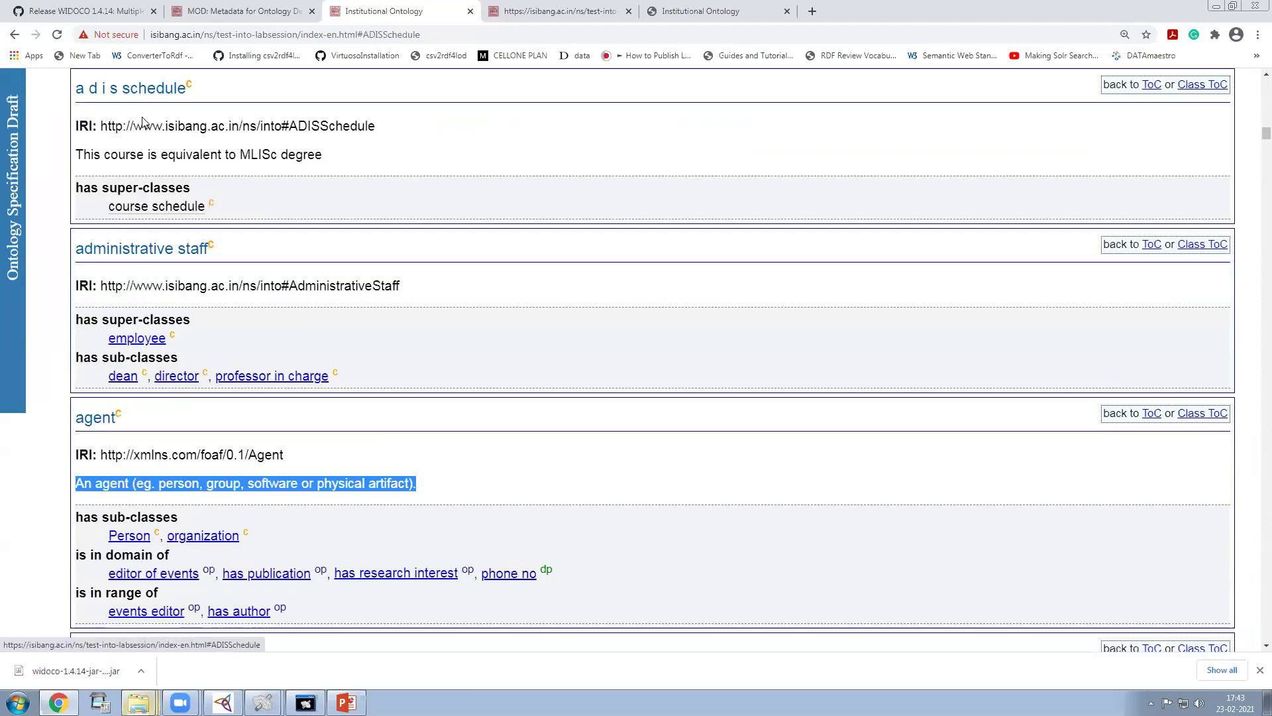
{"action": "left_click_drag", "start_coordinate": [79, 154], "coordinate": [356, 159]}
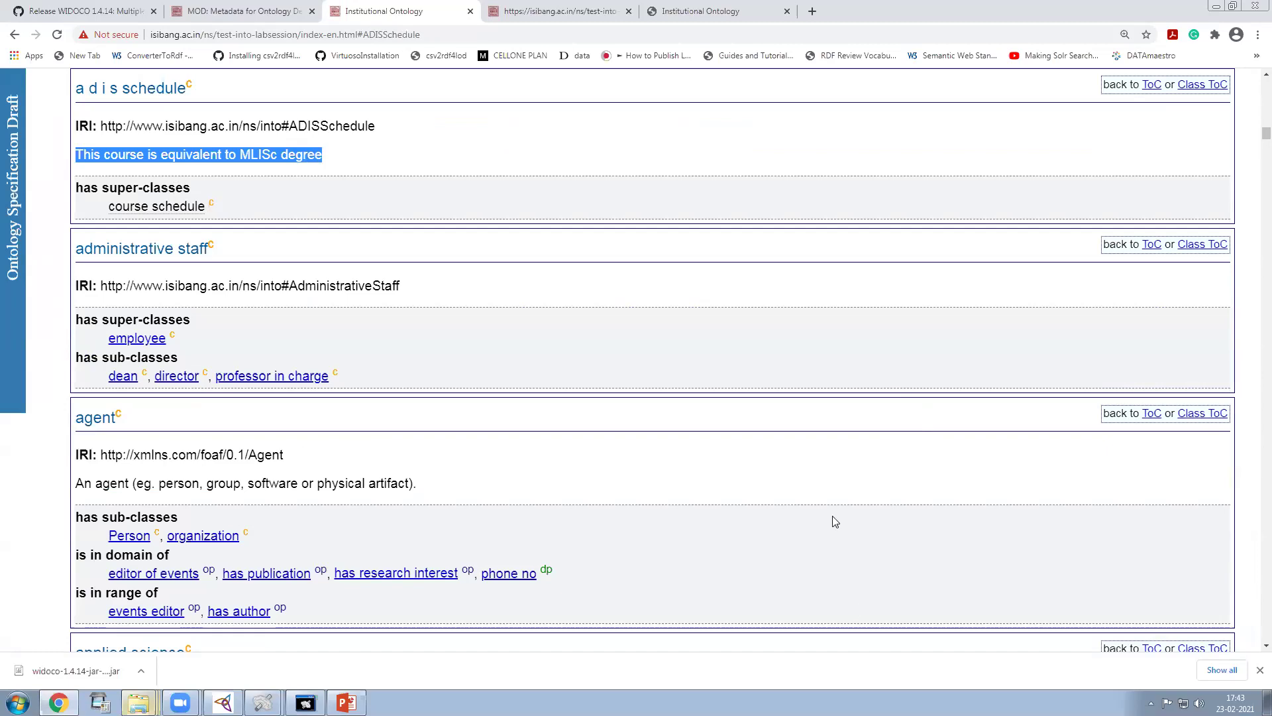
- Look over the class entries in the cross-reference section and return to the Overview lists of classes and properties
{"action": "scroll", "coordinate": [841, 491], "scroll_direction": "down", "scroll_amount": 4}
{"action": "scroll", "coordinate": [928, 451], "scroll_direction": "up", "scroll_amount": 4}
{"action": "scroll", "coordinate": [1039, 408], "scroll_direction": "down", "scroll_amount": 2}
{"action": "scroll", "coordinate": [1127, 298], "scroll_direction": "up", "scroll_amount": 5}
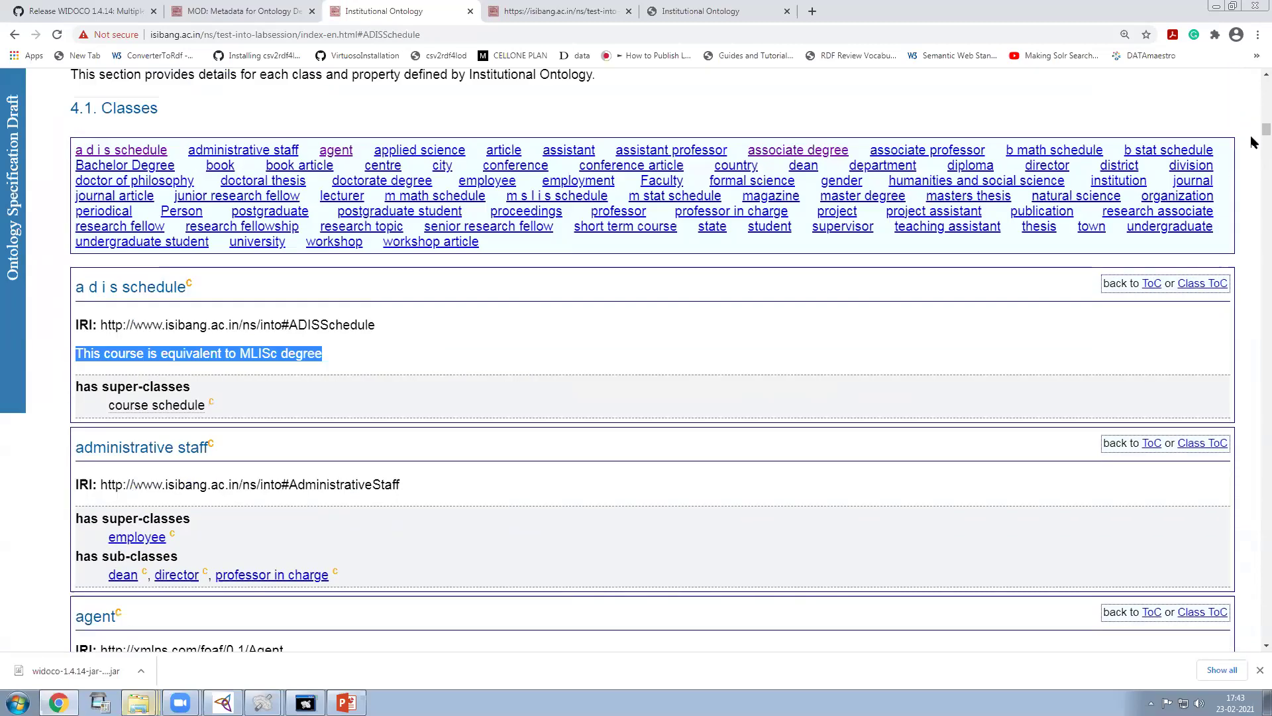
{"action": "scroll", "coordinate": [1253, 140], "scroll_direction": "up", "scroll_amount": 8}
{"action": "scroll", "coordinate": [1254, 136], "scroll_direction": "down", "scroll_amount": 9}
{"action": "scroll", "coordinate": [1253, 132], "scroll_direction": "up", "scroll_amount": 2}
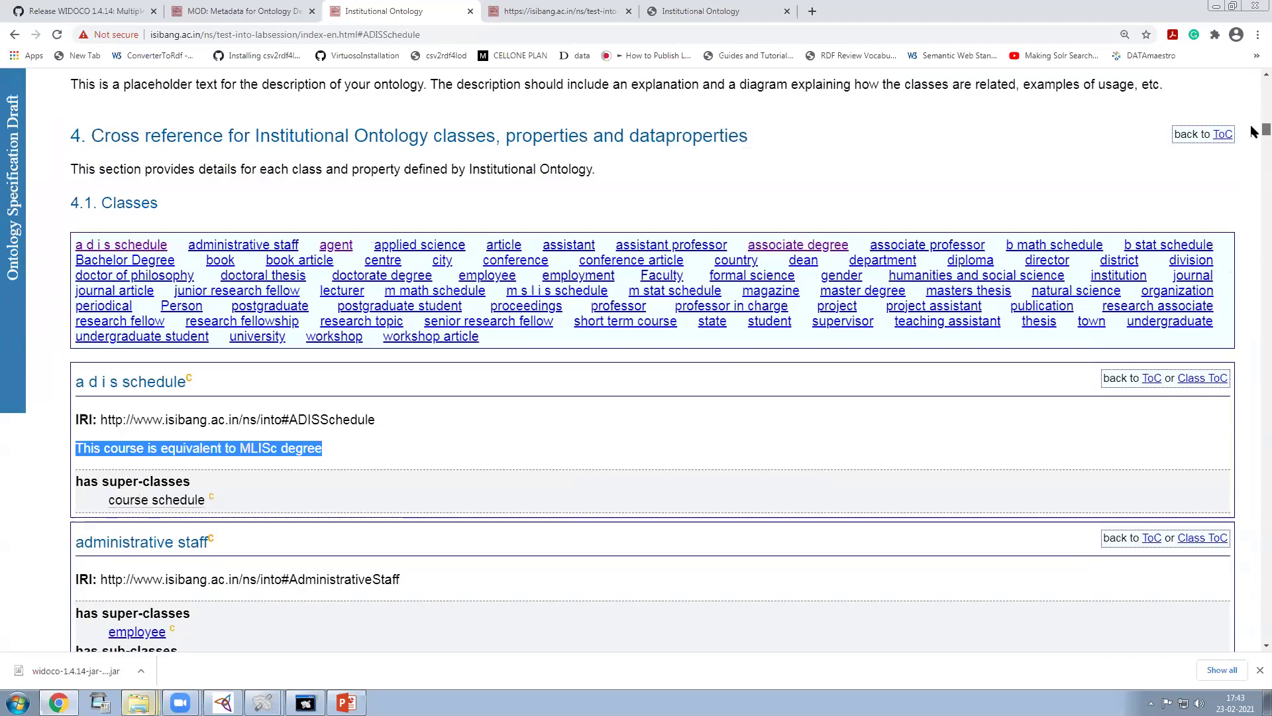
{"action": "scroll", "coordinate": [1253, 126], "scroll_direction": "up", "scroll_amount": 10}
{"action": "scroll", "coordinate": [1252, 116], "scroll_direction": "down", "scroll_amount": 5}
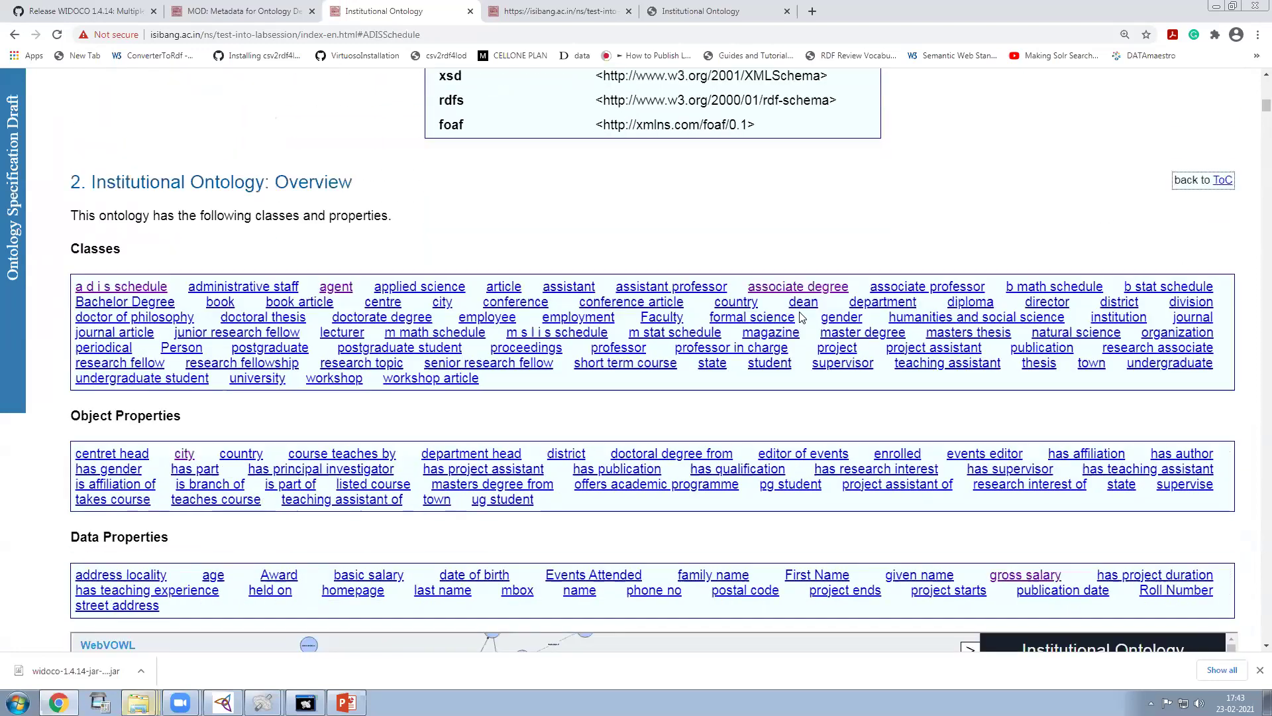
{"action": "scroll", "coordinate": [802, 316], "scroll_direction": "down", "scroll_amount": 1}
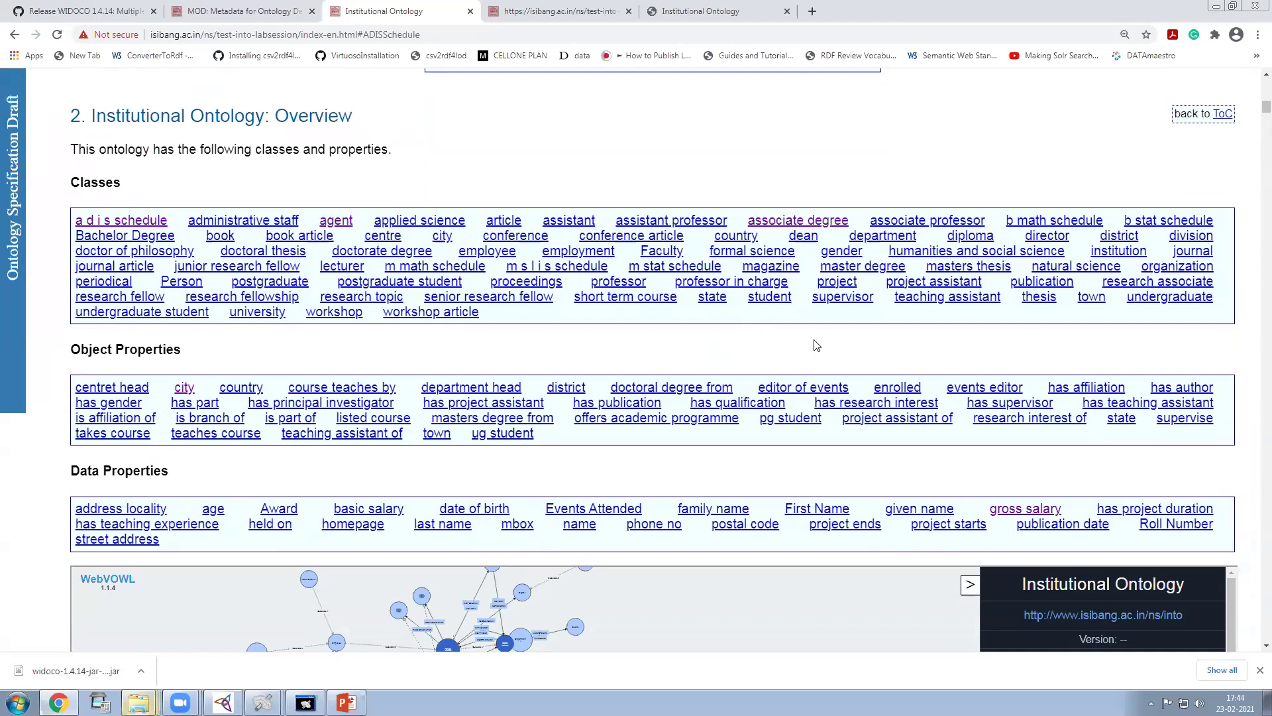
- Open the Faculty class entry from the Overview, highlight its equivalence definition and clear the highlight
{"action": "left_click", "coordinate": [659, 251]}
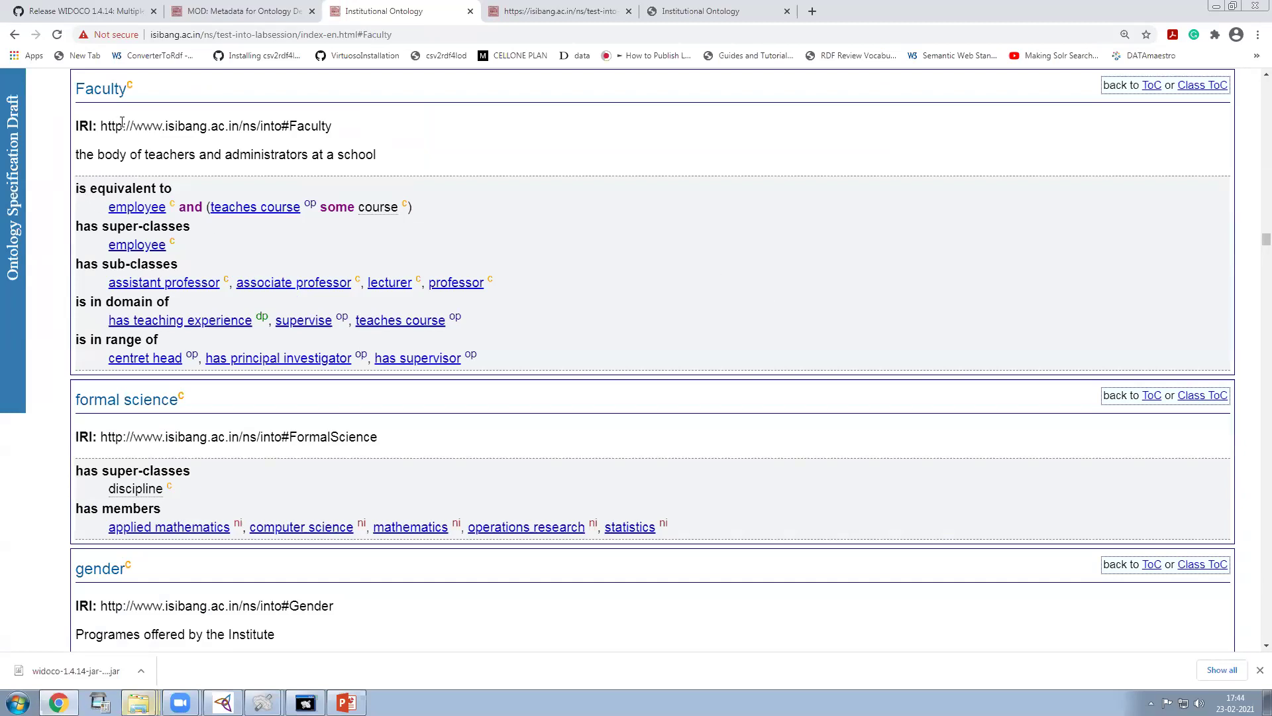
{"action": "left_click_drag", "start_coordinate": [85, 187], "coordinate": [419, 212]}
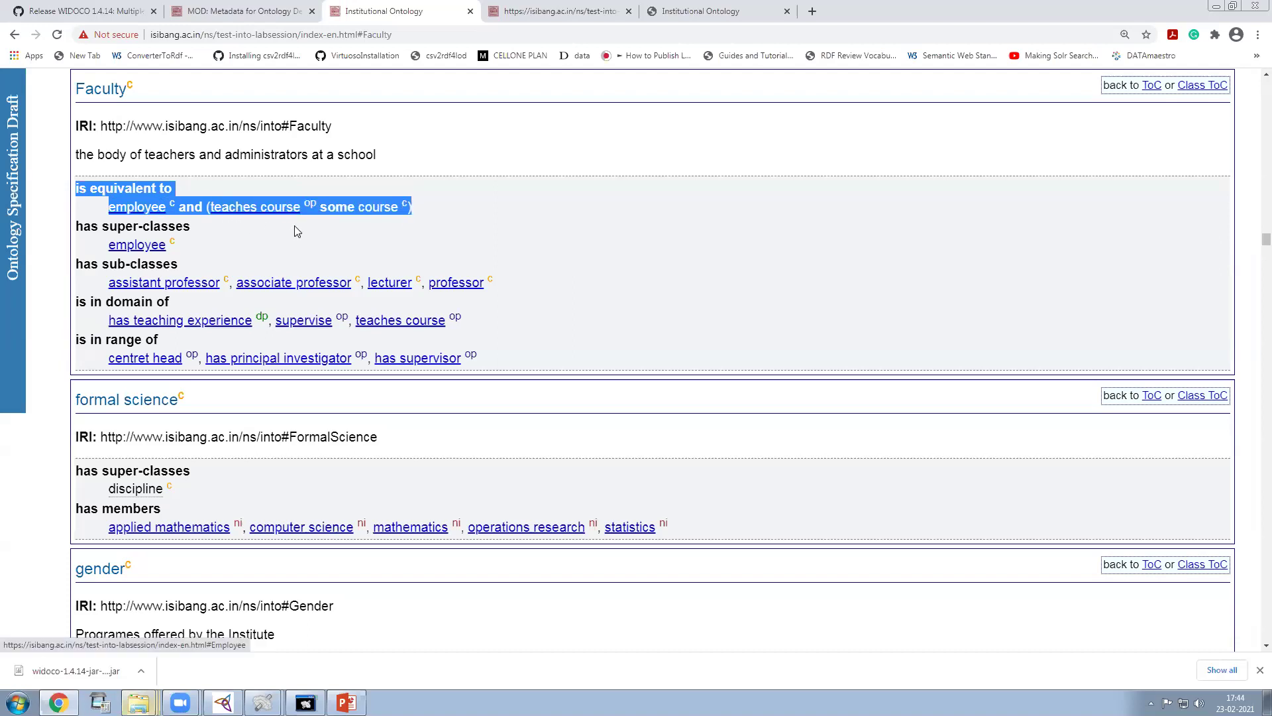
{"action": "left_click", "coordinate": [470, 227]}
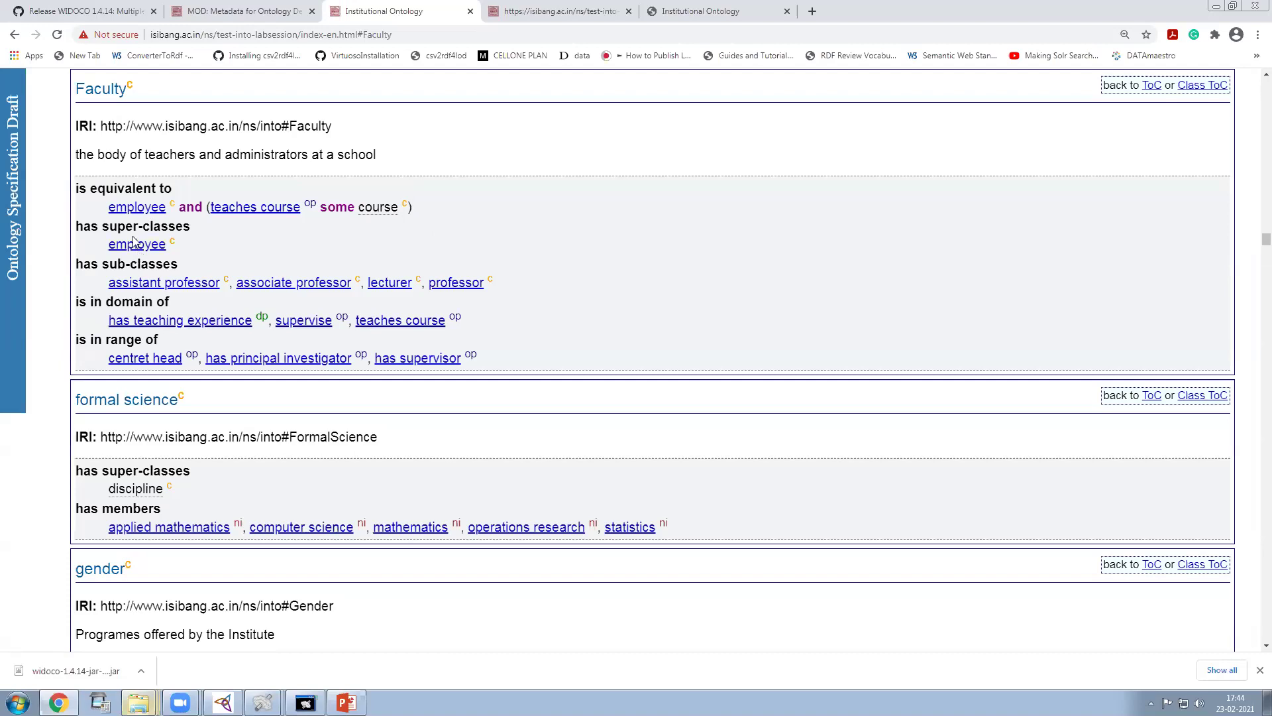
{"action": "scroll", "coordinate": [667, 255], "scroll_direction": "up", "scroll_amount": 3}
{"action": "scroll", "coordinate": [682, 324], "scroll_direction": "down", "scroll_amount": 2}
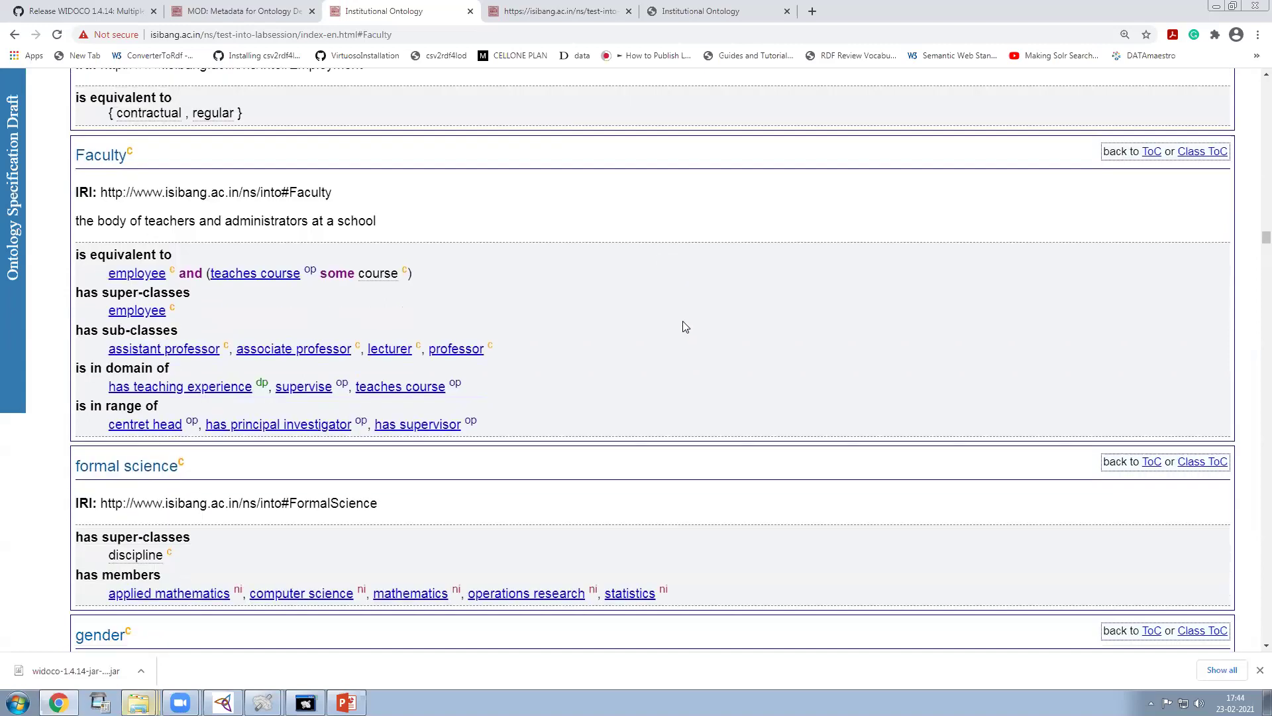
{"action": "scroll", "coordinate": [708, 305], "scroll_direction": "up", "scroll_amount": 1}
{"action": "scroll", "coordinate": [708, 305], "scroll_direction": "down", "scroll_amount": 1}
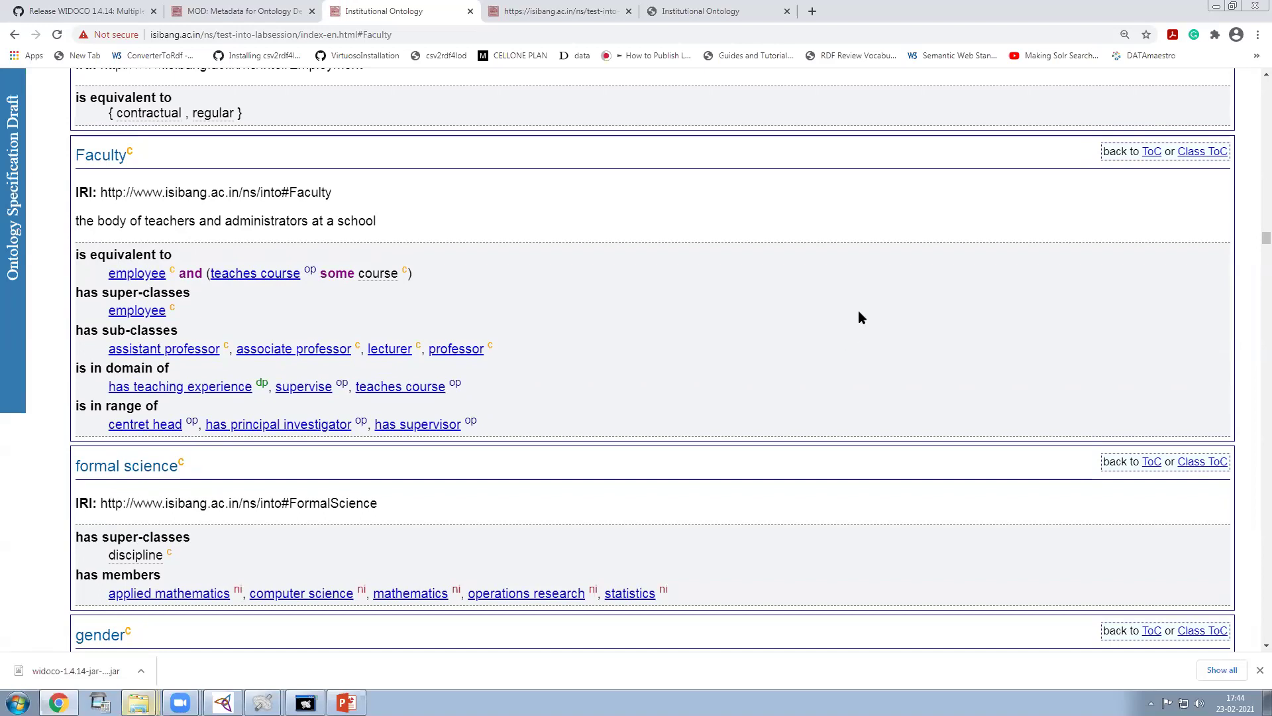
{"action": "left_click", "coordinate": [514, 21]}
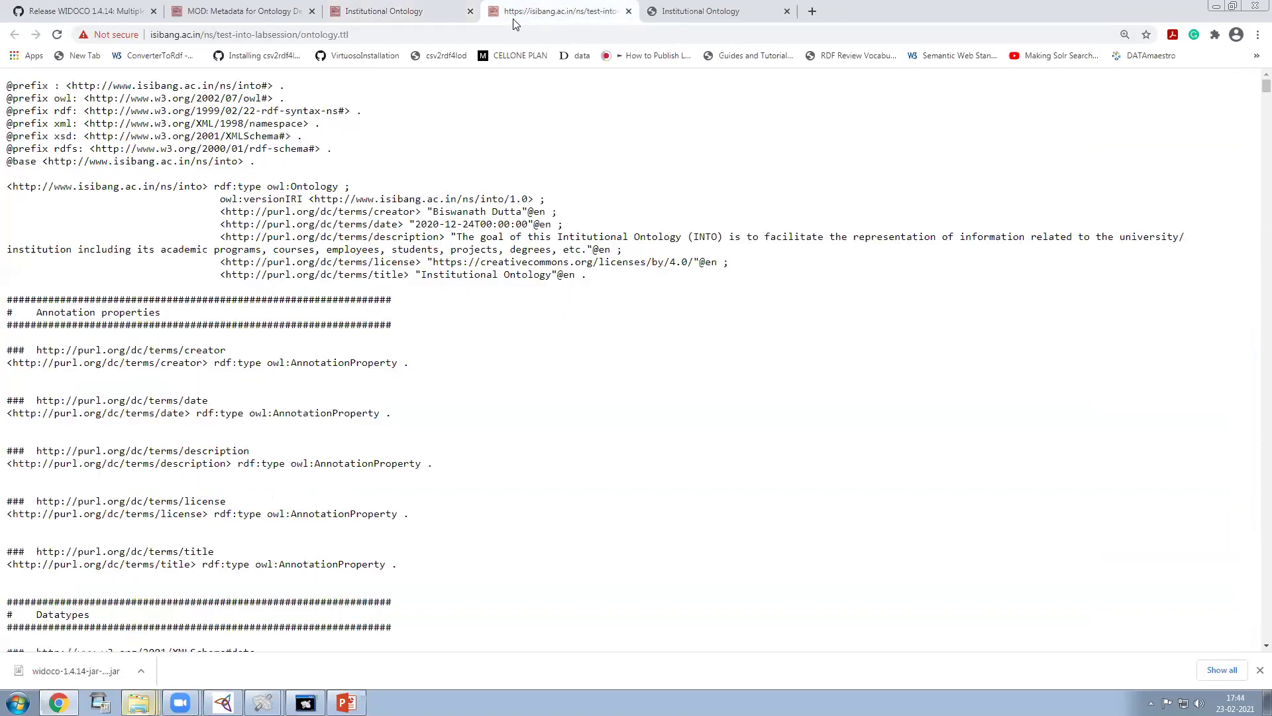
{"action": "left_click", "coordinate": [424, 18]}
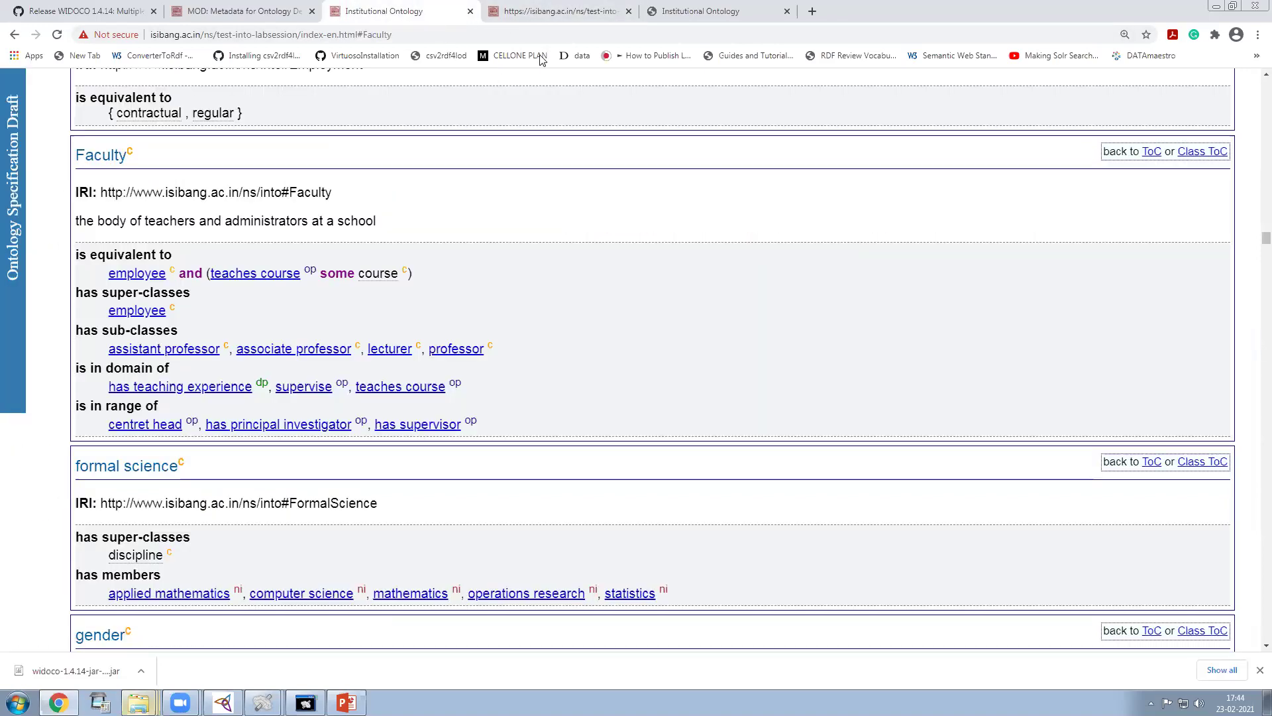
- Copy the address of the MOD documentation page and paste it into a new browser tab
{"action": "left_click", "coordinate": [256, 11]}
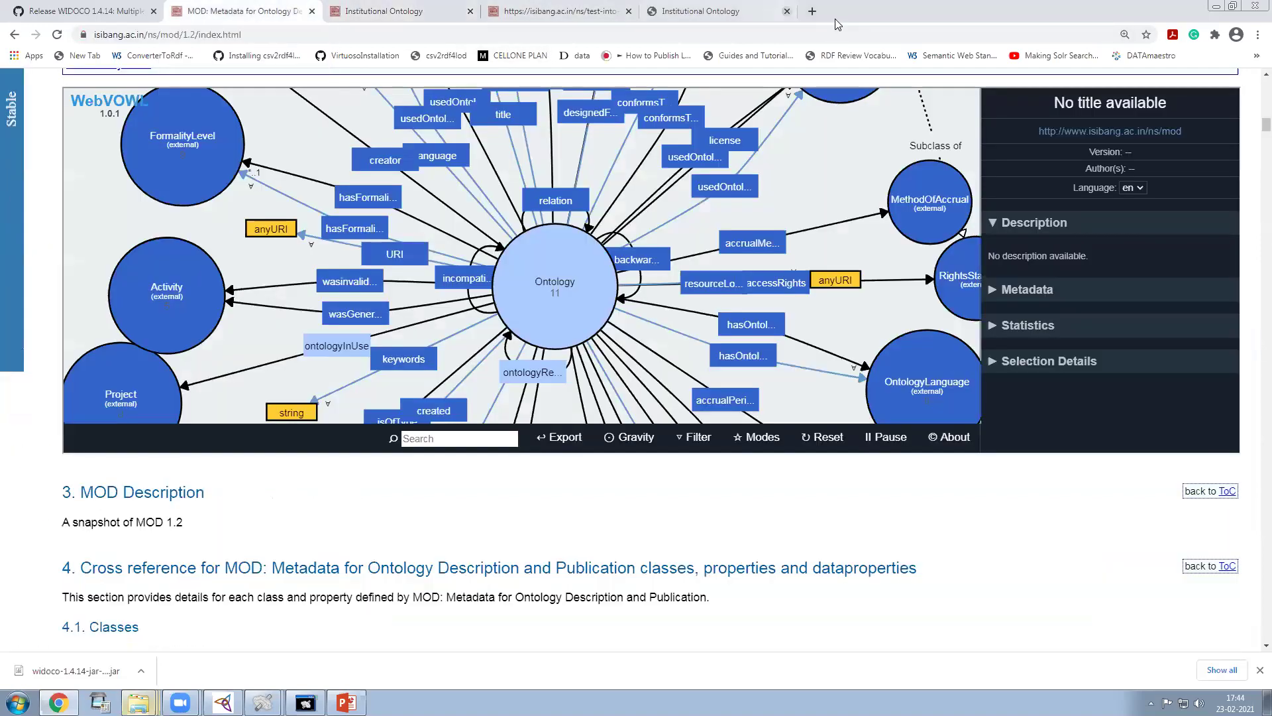
{"action": "left_click", "coordinate": [327, 33]}
{"action": "key", "text": "ctrl+c"}
{"action": "key", "text": "ctrl+t"}
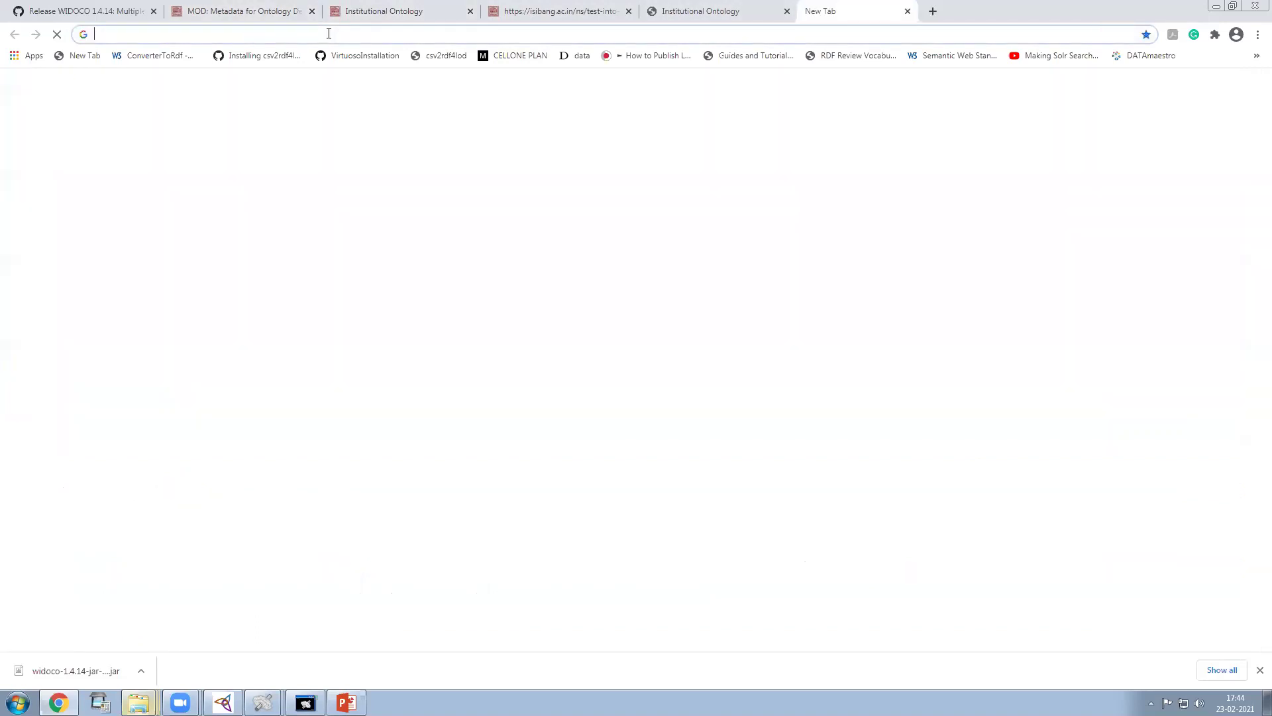
{"action": "key", "text": "ctrl+v"}
{"action": "key", "text": "BackSpace"}
{"action": "key", "text": "BackSpace"}
{"action": "key", "text": "BackSpace"}
{"action": "key", "text": "BackSpace"}
{"action": "key", "text": "BackSpace"}
{"action": "key", "text": "BackSpace"}
{"action": "key", "text": "BackSpace"}
{"action": "key", "text": "BackSpace"}
{"action": "key", "text": "BackSpace"}
{"action": "key", "text": "BackSpace"}
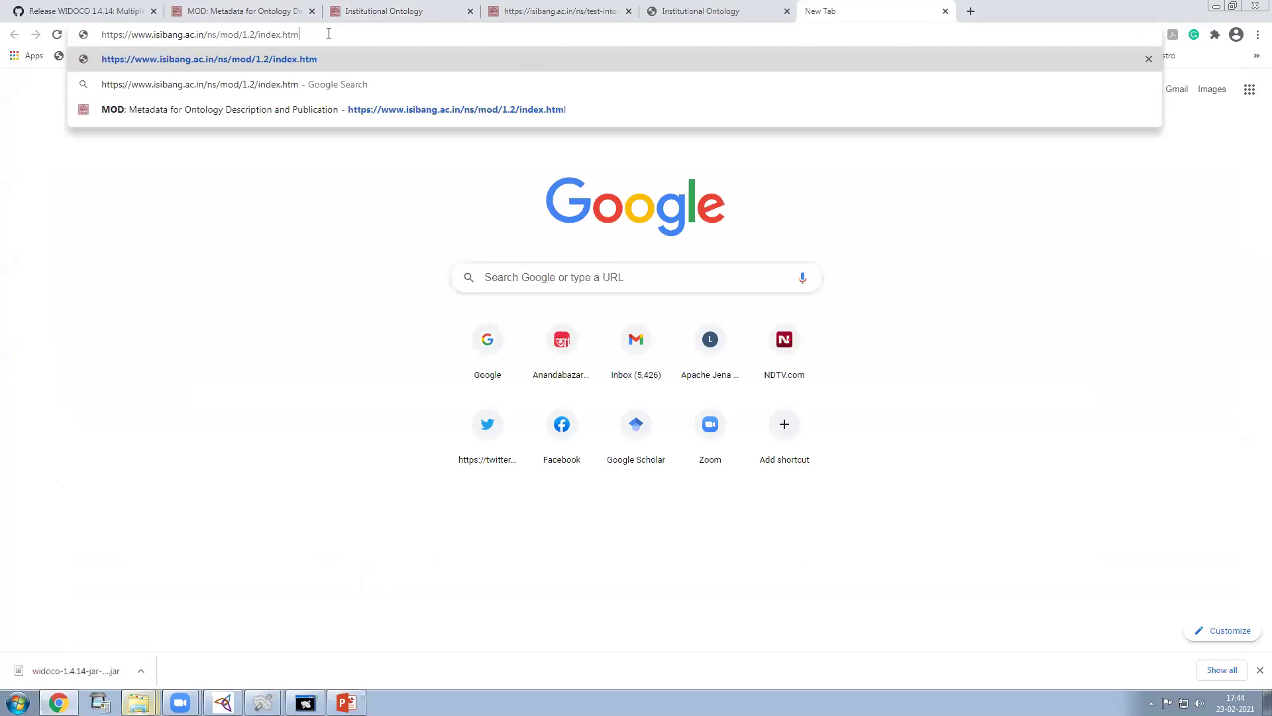
{"action": "key", "text": "BackSpace"}
{"action": "key", "text": "BackSpace"}
{"action": "key", "text": "BackSpace"}
{"action": "key", "text": "BackSpace"}
{"action": "key", "text": "BackSpace"}
{"action": "key", "text": "BackSpace"}
{"action": "key", "text": "BackSpace"}
{"action": "key", "text": "BackSpace"}
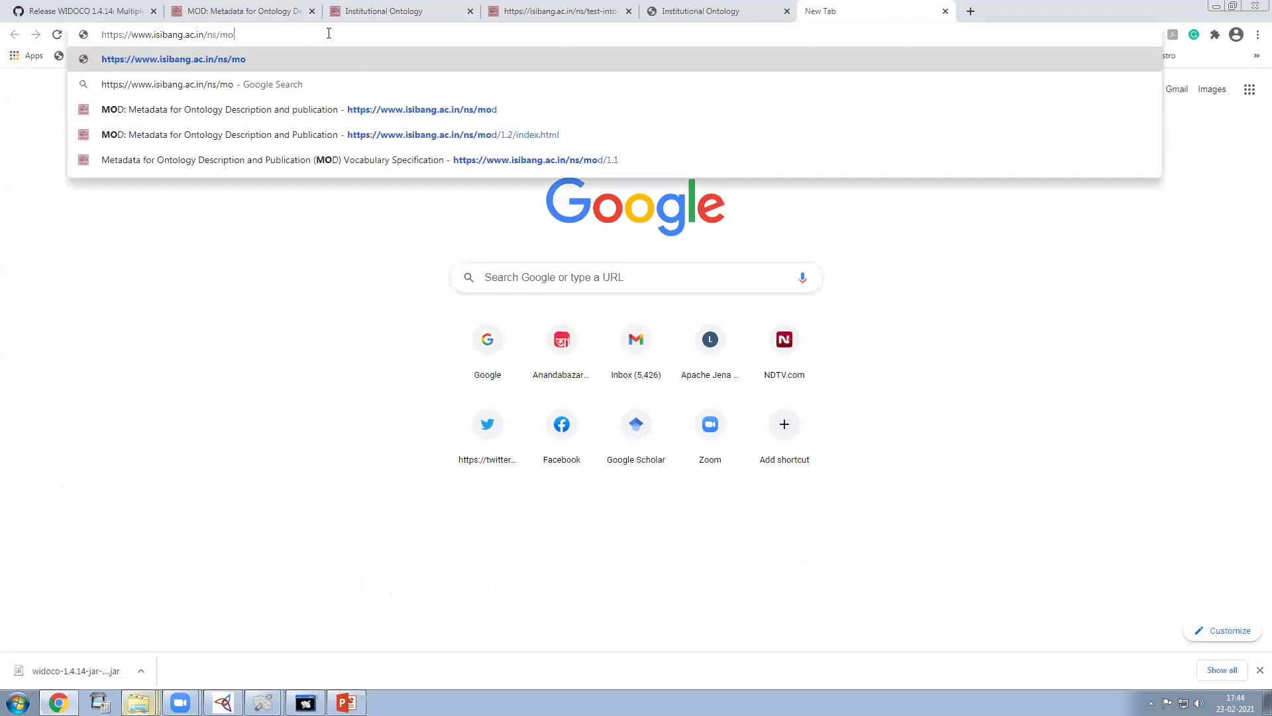
{"action": "type", "text": "c"}
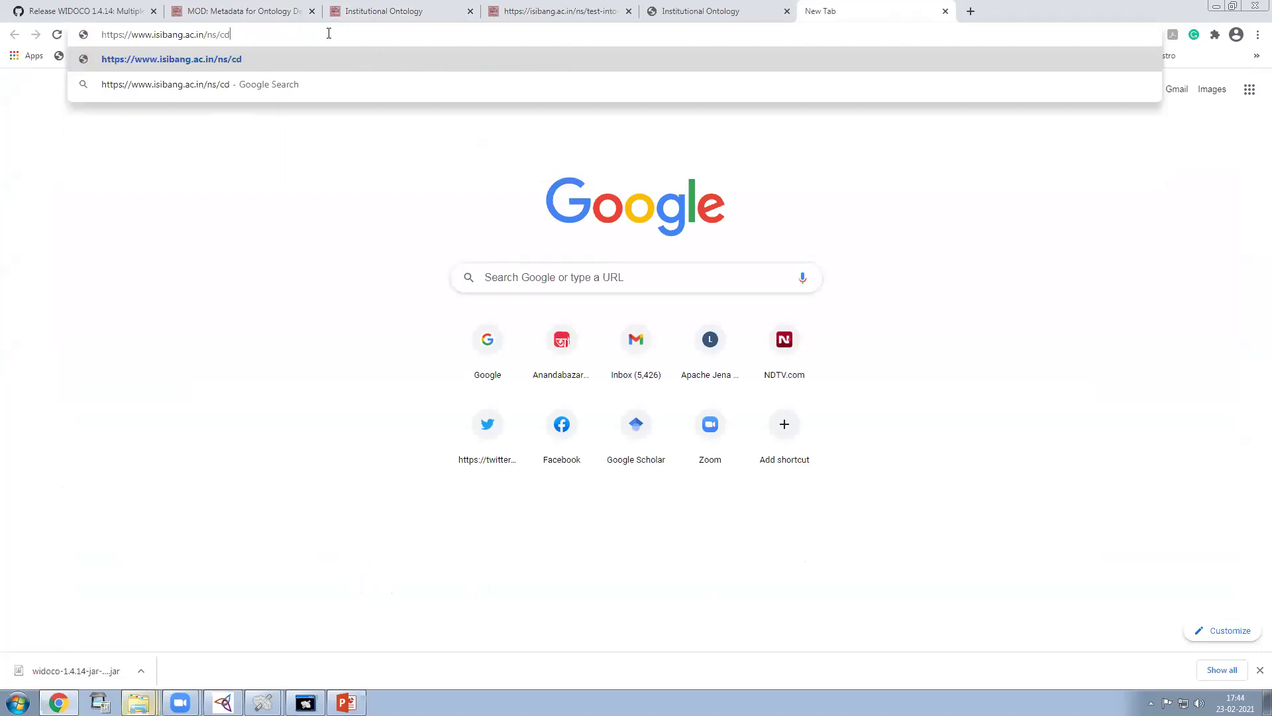
{"action": "type", "text": "odo"}
{"action": "key", "text": "Return"}
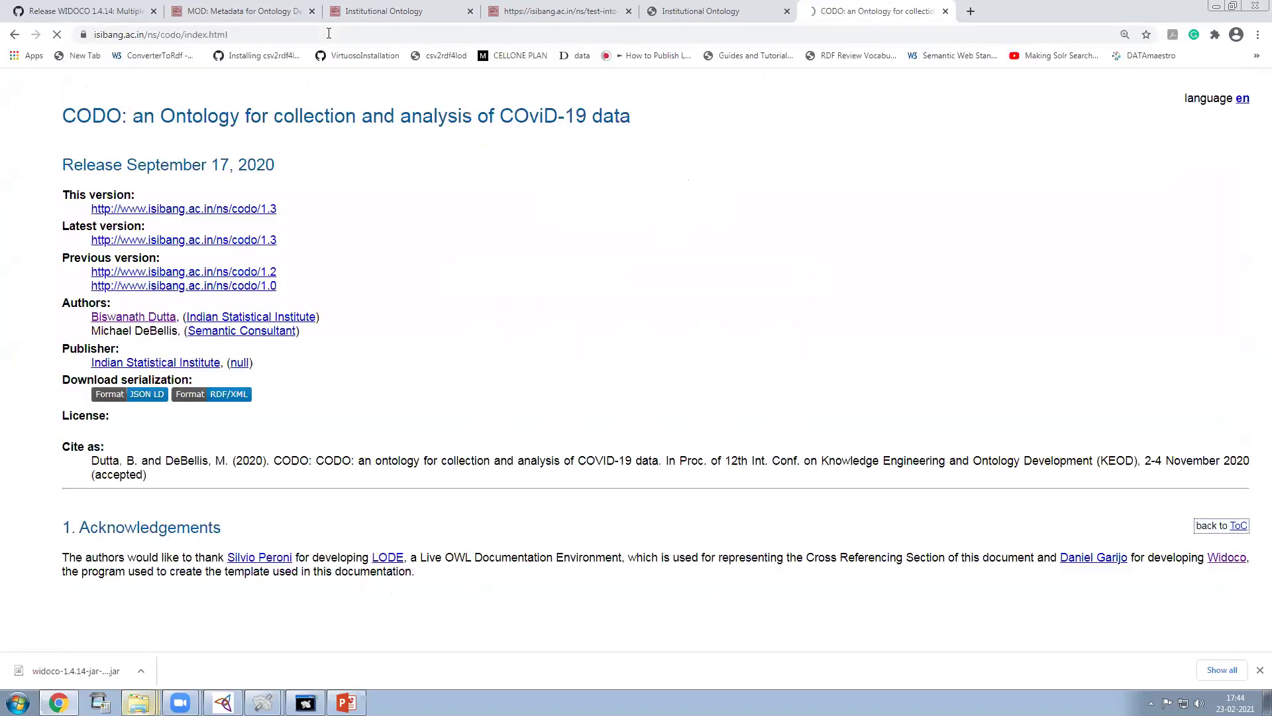
- Look over the CODO page's release details, table of contents, introduction and namespace declarations, and return to its heading
{"action": "scroll", "coordinate": [1060, 172], "scroll_direction": "down", "scroll_amount": 3}
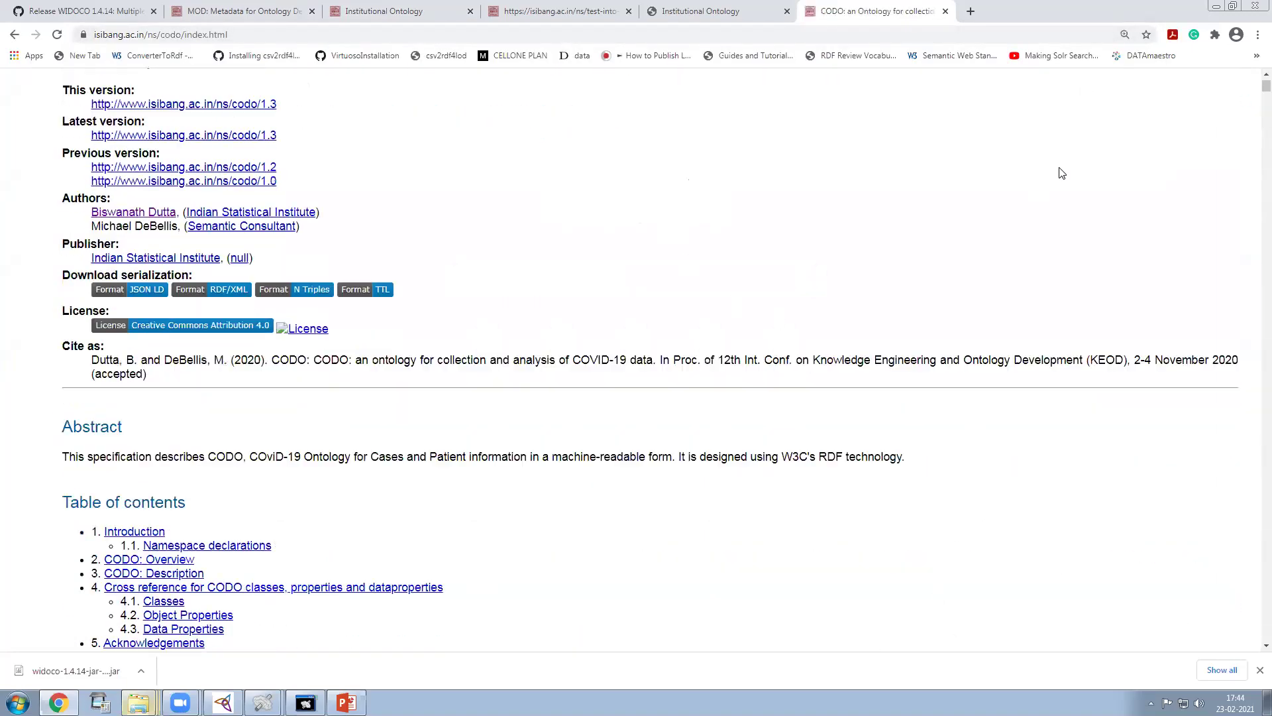
{"action": "scroll", "coordinate": [1090, 227], "scroll_direction": "up", "scroll_amount": 3}
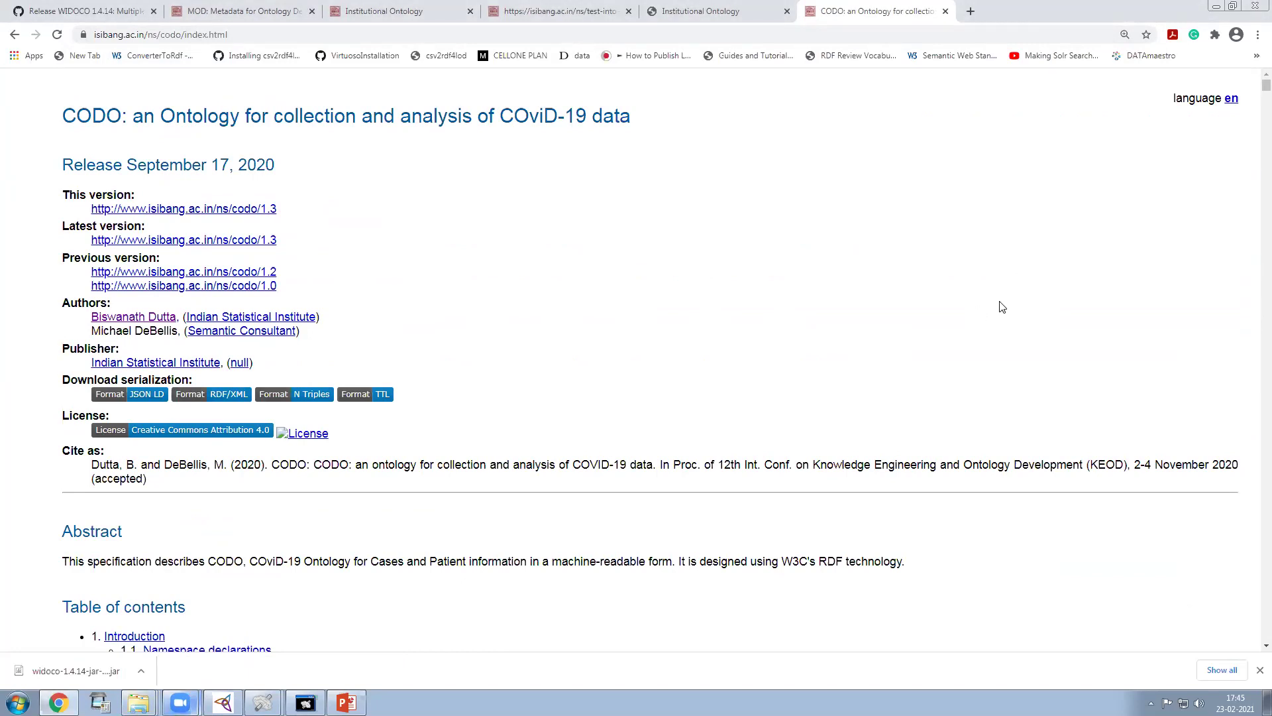
{"action": "scroll", "coordinate": [988, 301], "scroll_direction": "down", "scroll_amount": 20}
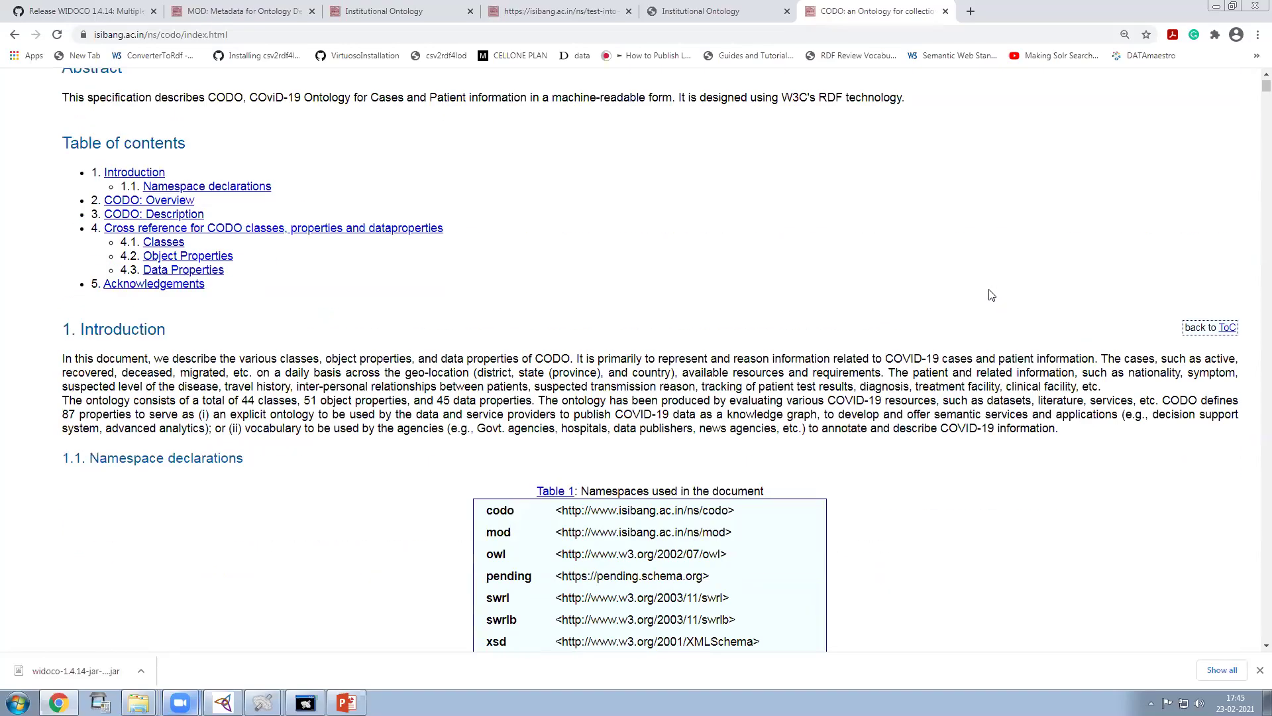
{"action": "scroll", "coordinate": [1010, 281], "scroll_direction": "down", "scroll_amount": 20}
{"action": "scroll", "coordinate": [1007, 271], "scroll_direction": "up", "scroll_amount": 20}
{"action": "scroll", "coordinate": [997, 249], "scroll_direction": "up", "scroll_amount": 20}
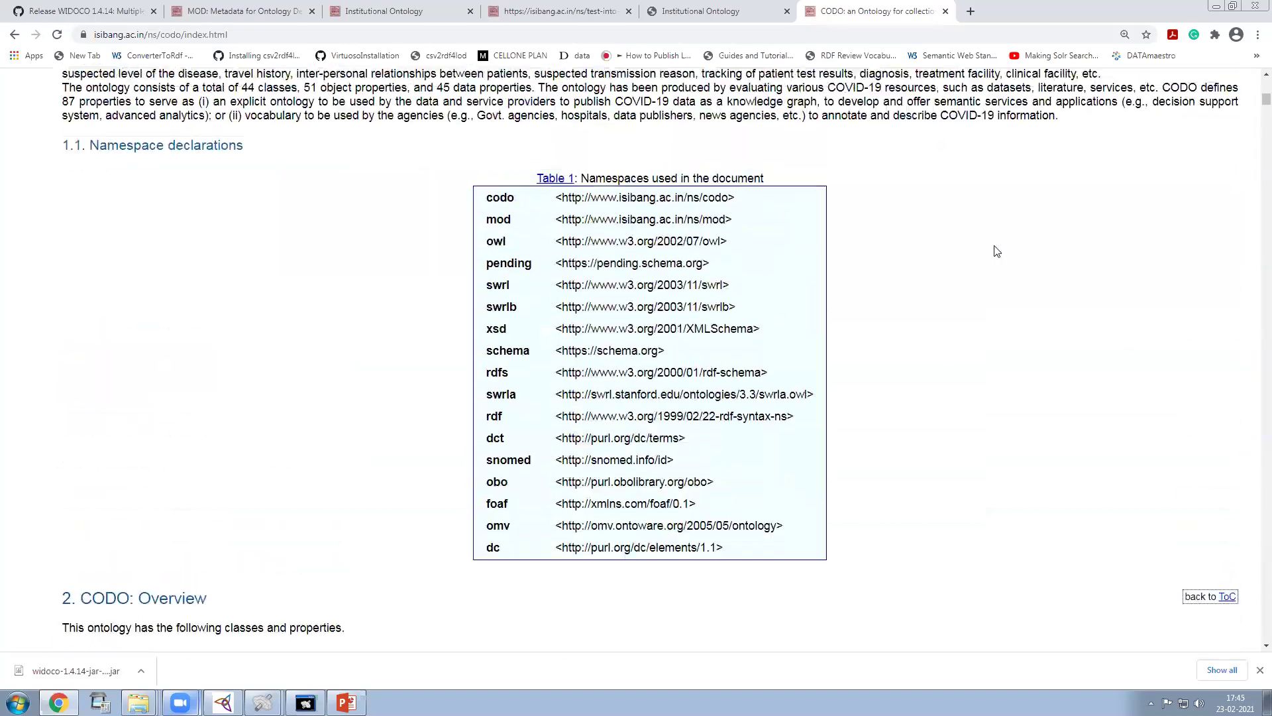
{"action": "scroll", "coordinate": [1031, 228], "scroll_direction": "down", "scroll_amount": 2}
{"action": "scroll", "coordinate": [1033, 232], "scroll_direction": "up", "scroll_amount": 2}
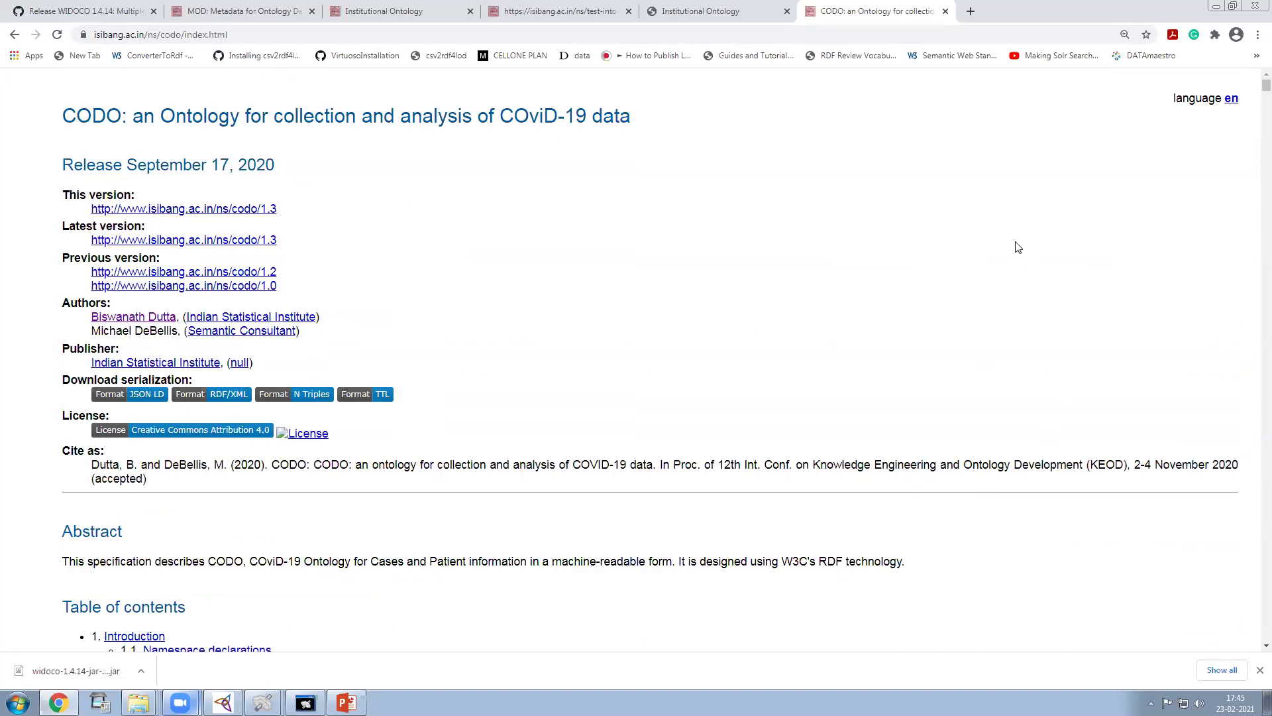
- Highlight the first line of the CODO citation, then only the paper title within it, and clear the highlight
{"action": "scroll", "coordinate": [970, 221], "scroll_direction": "down", "scroll_amount": 1}
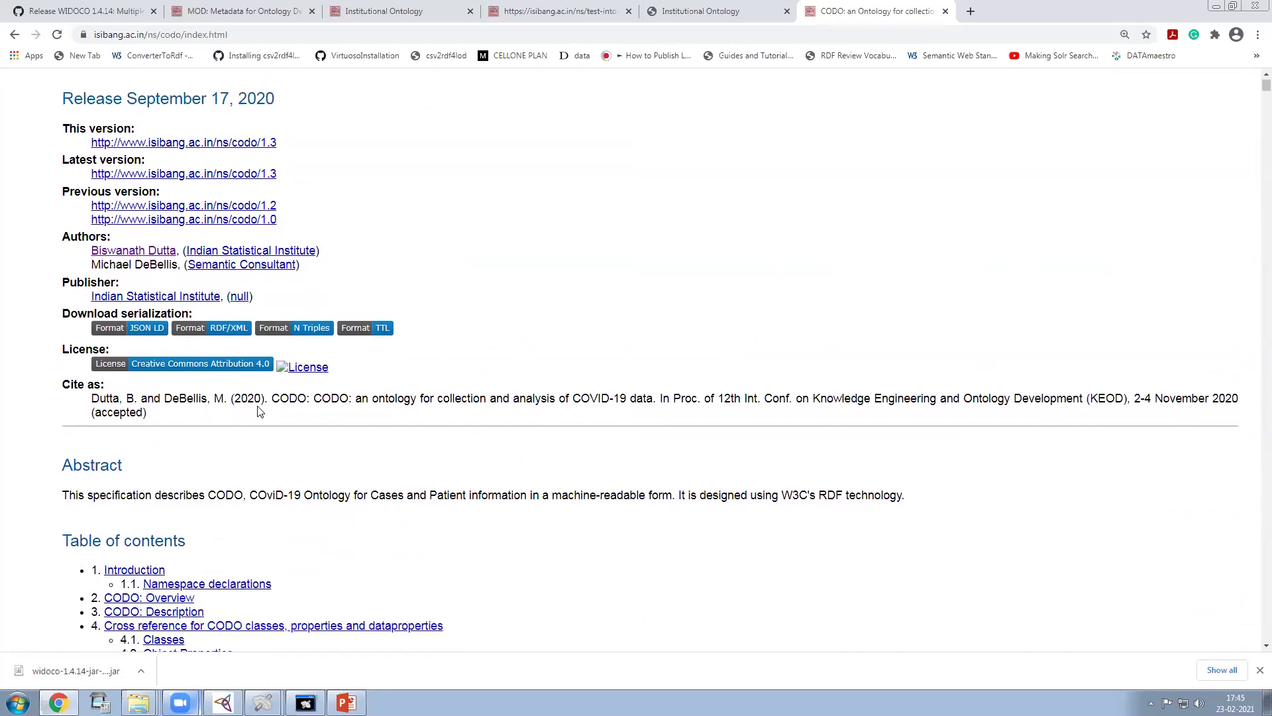
{"action": "left_click_drag", "start_coordinate": [112, 397], "coordinate": [1244, 400]}
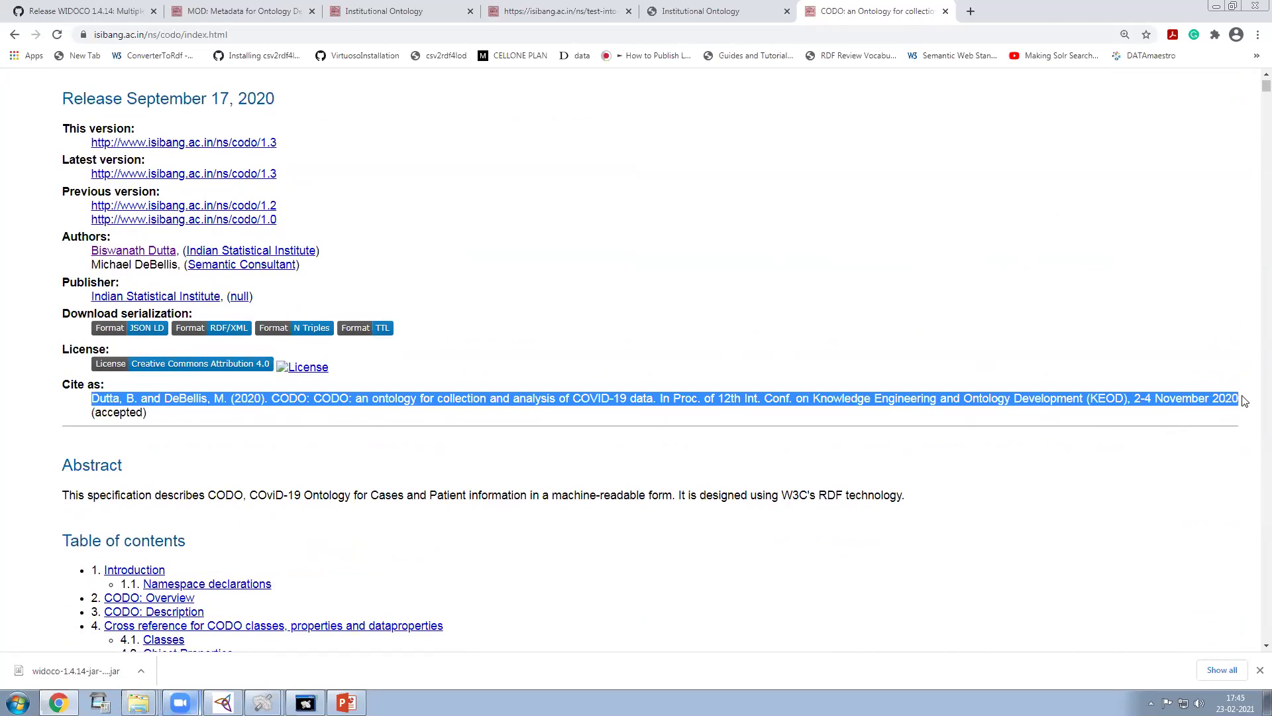
{"action": "left_click", "coordinate": [84, 417]}
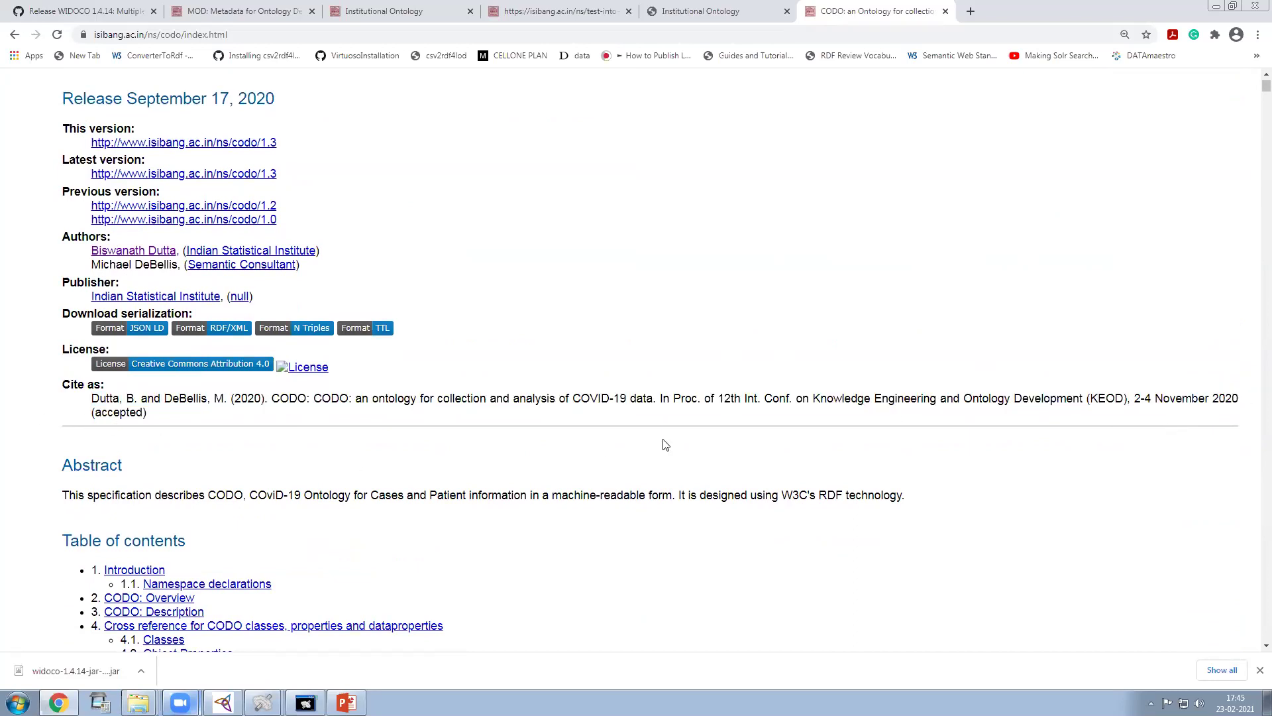
{"action": "left_click_drag", "start_coordinate": [274, 400], "coordinate": [654, 397]}
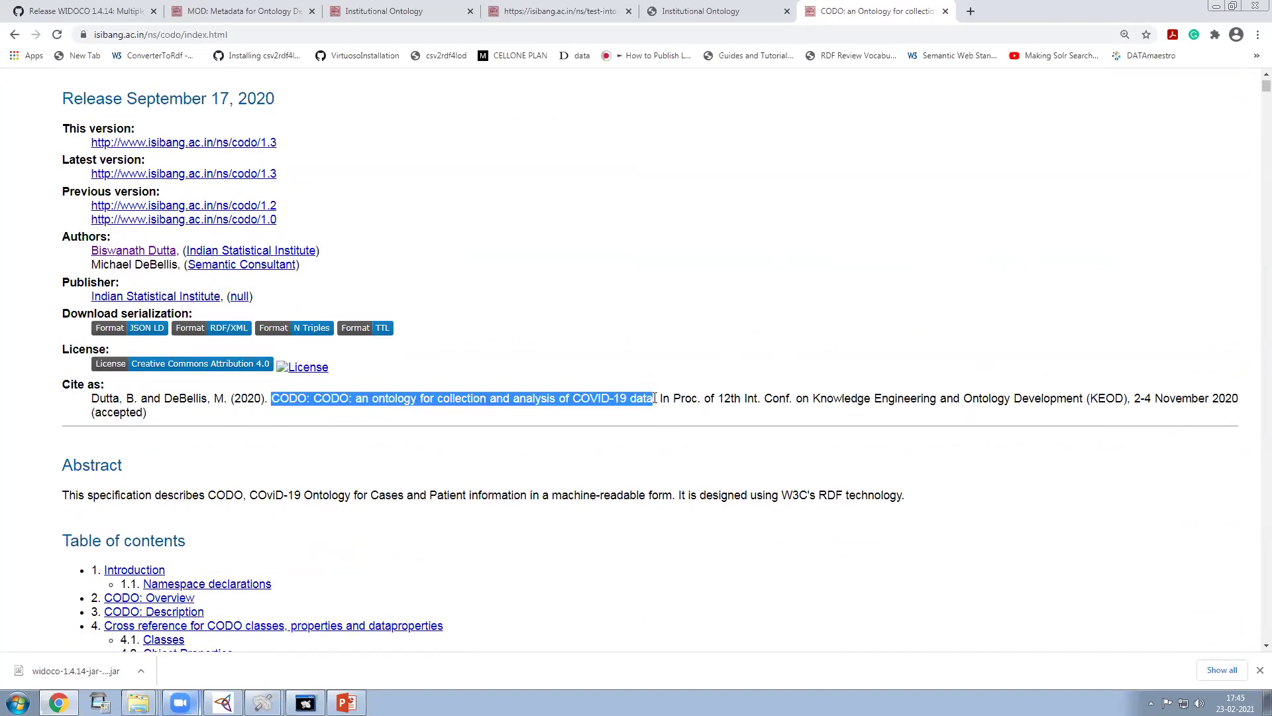
{"action": "left_click", "coordinate": [902, 263]}
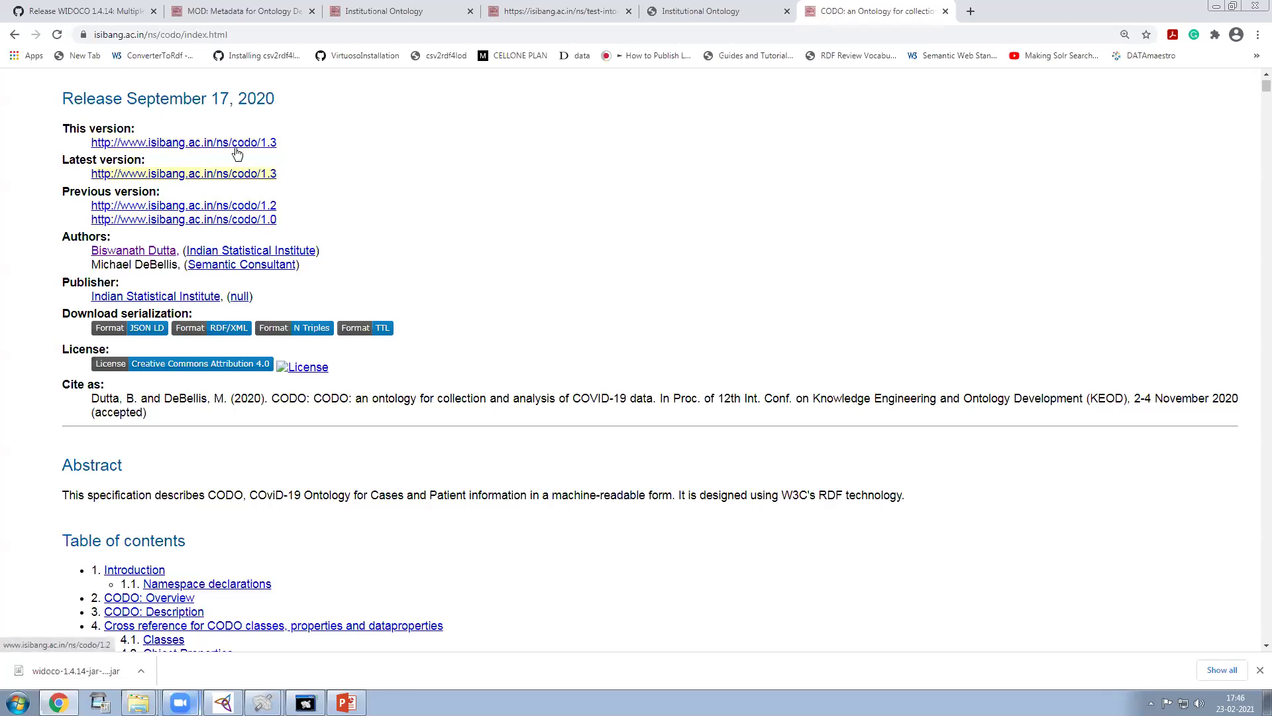
- Try the previous version links 1.2 and 1.0 of CODO, returning to the current release page after each
{"action": "left_click", "coordinate": [231, 204]}
{"action": "left_click", "coordinate": [12, 37]}
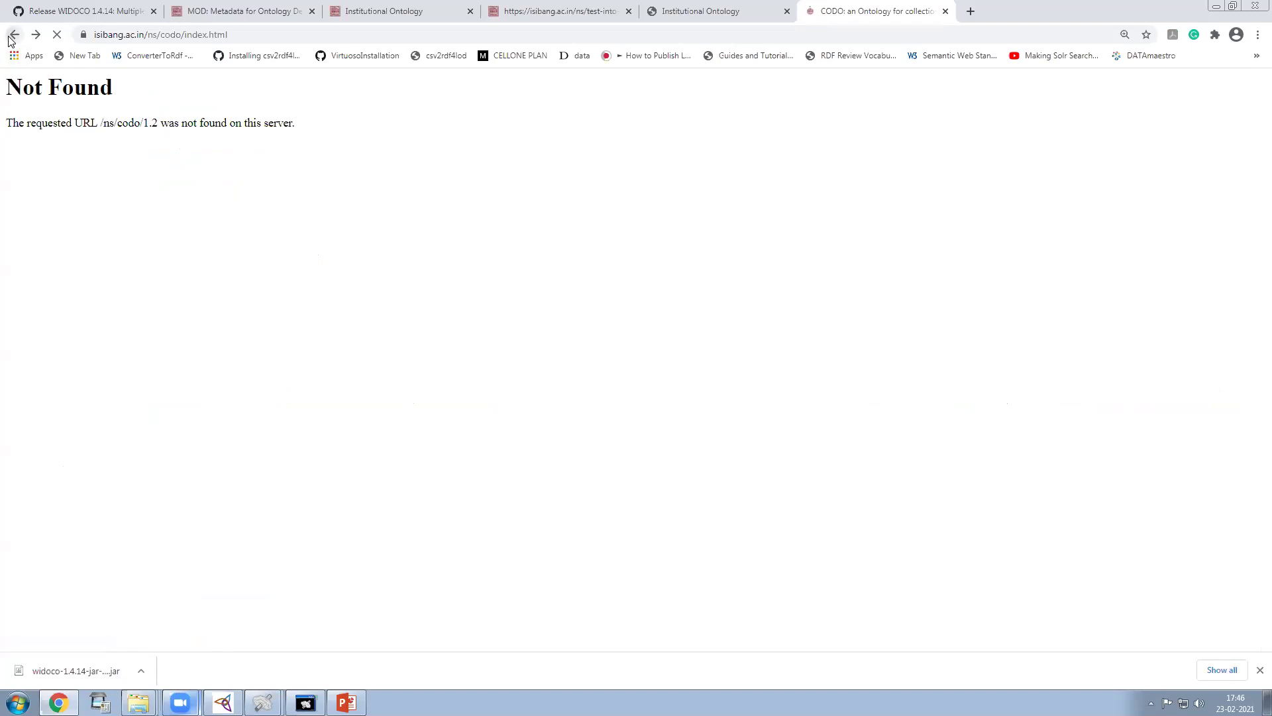
{"action": "left_click", "coordinate": [240, 221]}
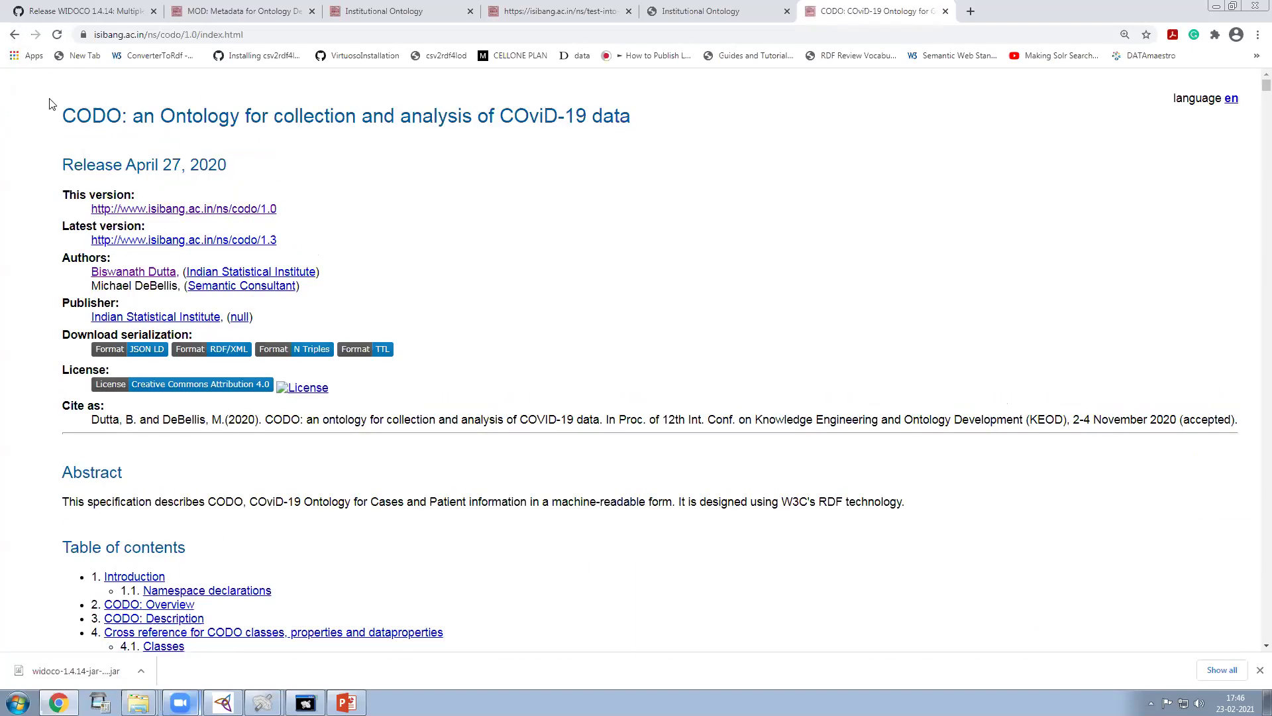
{"action": "left_click", "coordinate": [15, 35]}
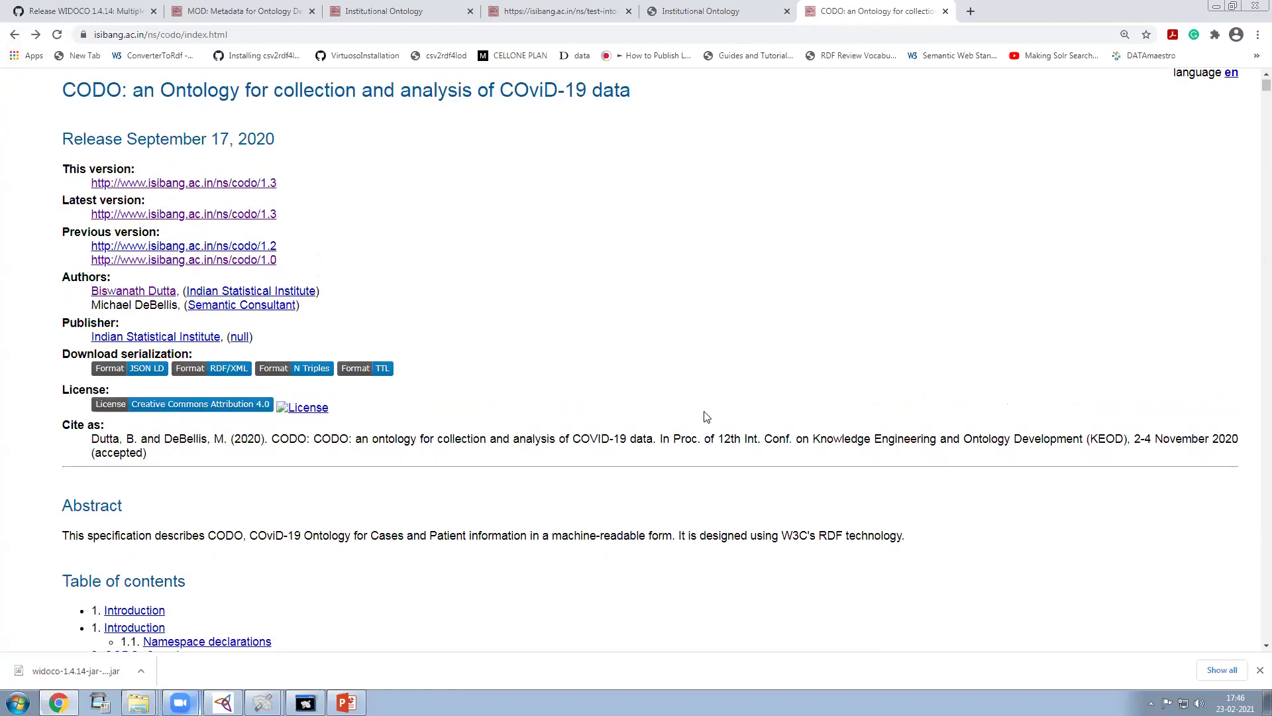
- Examine the current CODO release's introduction, namespace table, Overview lists and Agent class entry, then go back up the page
{"action": "scroll", "coordinate": [369, 260], "scroll_direction": "down", "scroll_amount": 1}
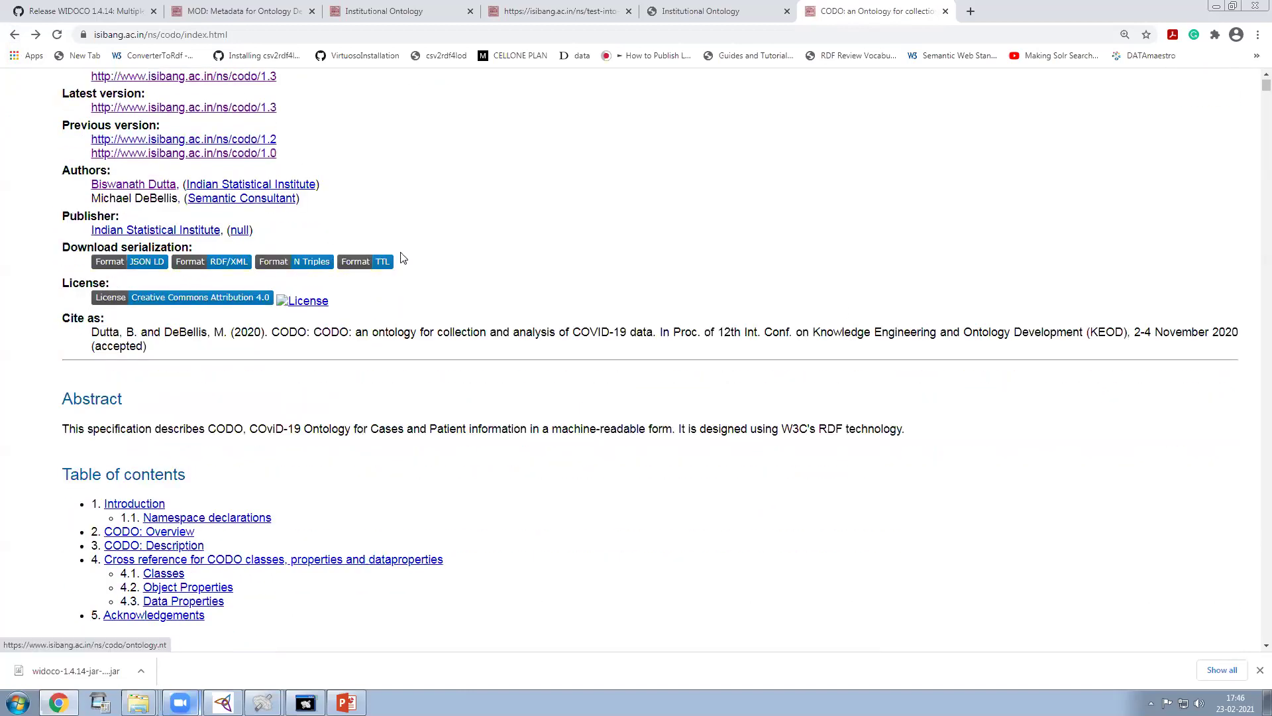
{"action": "scroll", "coordinate": [955, 298], "scroll_direction": "down", "scroll_amount": 5}
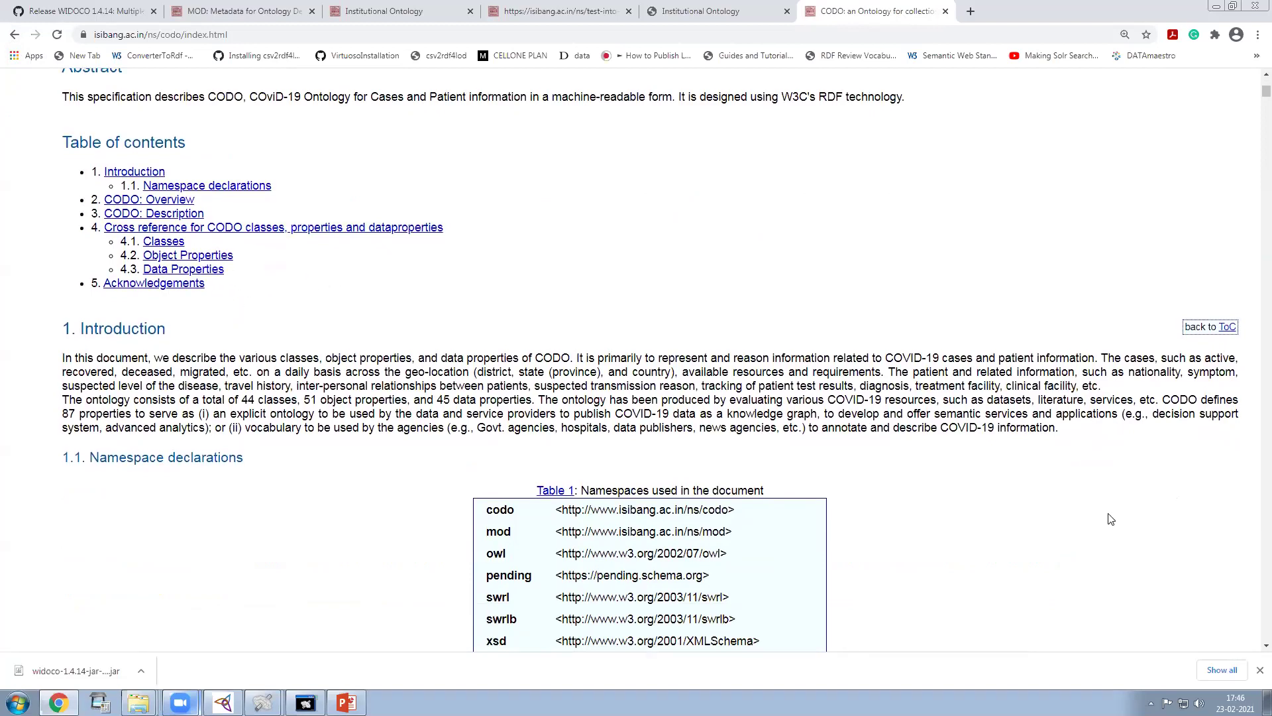
{"action": "scroll", "coordinate": [1024, 491], "scroll_direction": "down", "scroll_amount": 4}
{"action": "scroll", "coordinate": [1024, 491], "scroll_direction": "down", "scroll_amount": 1}
{"action": "scroll", "coordinate": [1021, 488], "scroll_direction": "up", "scroll_amount": 3}
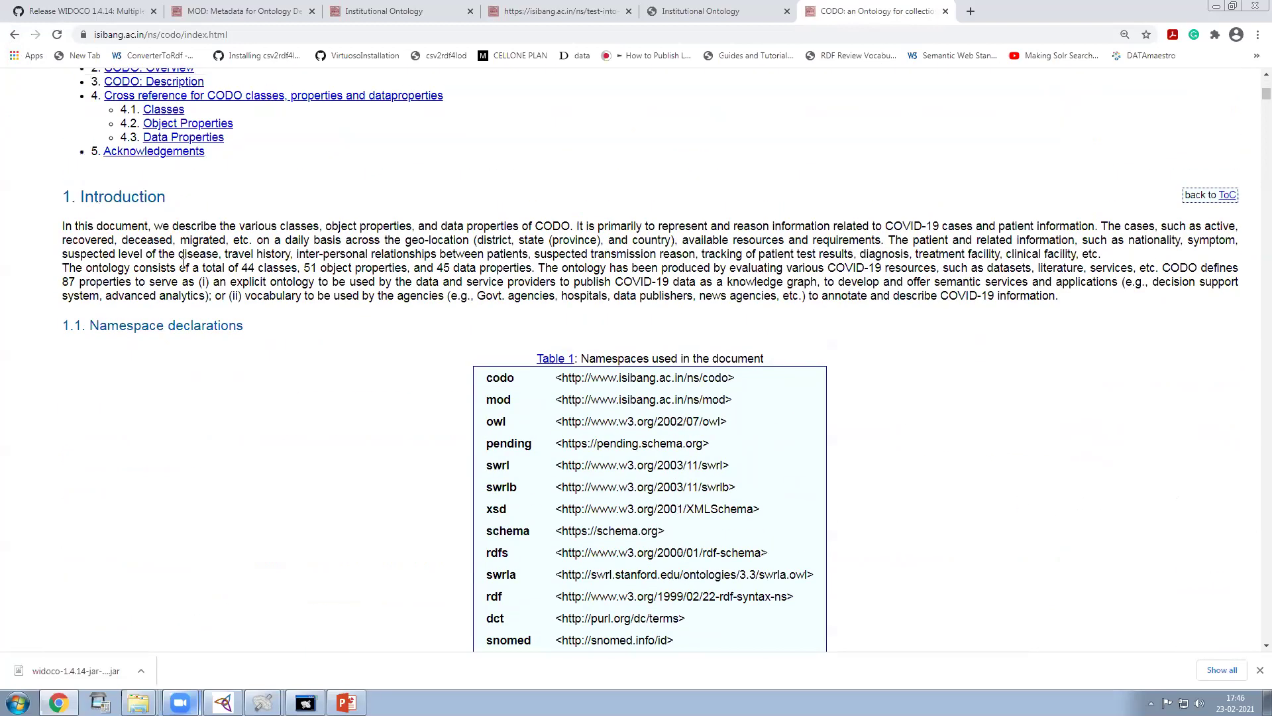
{"action": "scroll", "coordinate": [902, 342], "scroll_direction": "down", "scroll_amount": 14}
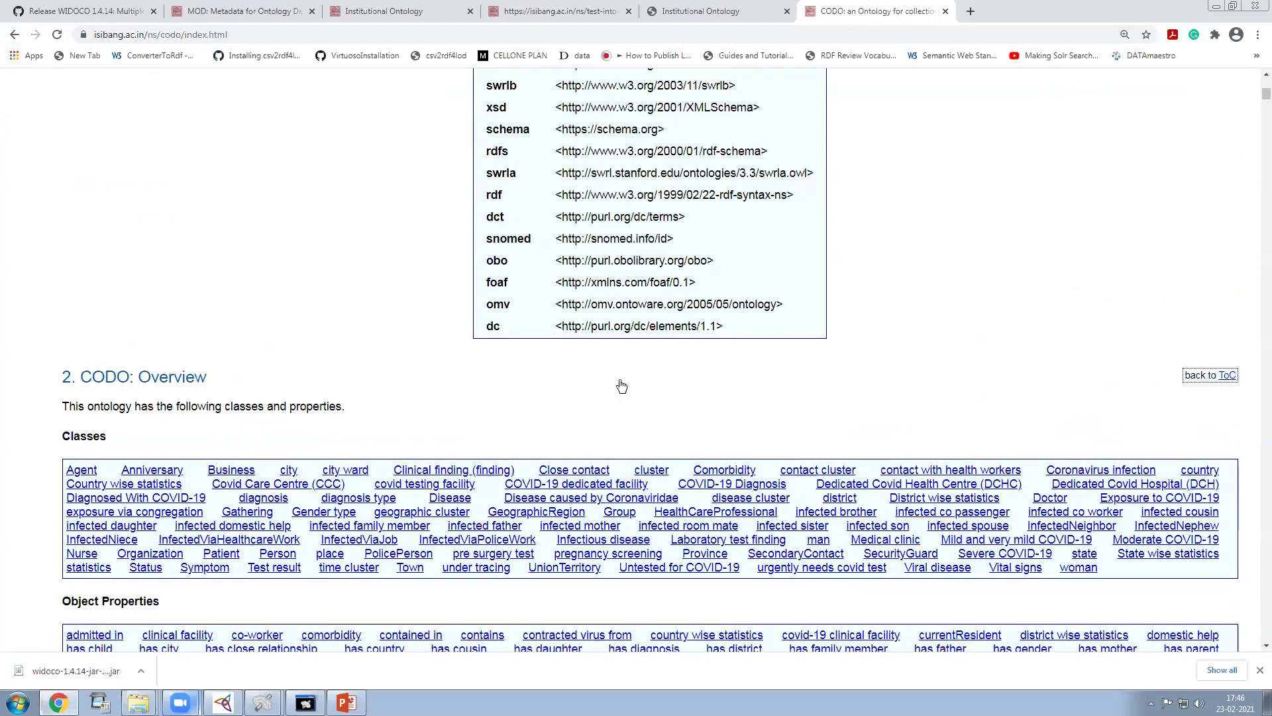
{"action": "scroll", "coordinate": [1026, 273], "scroll_direction": "down", "scroll_amount": 7}
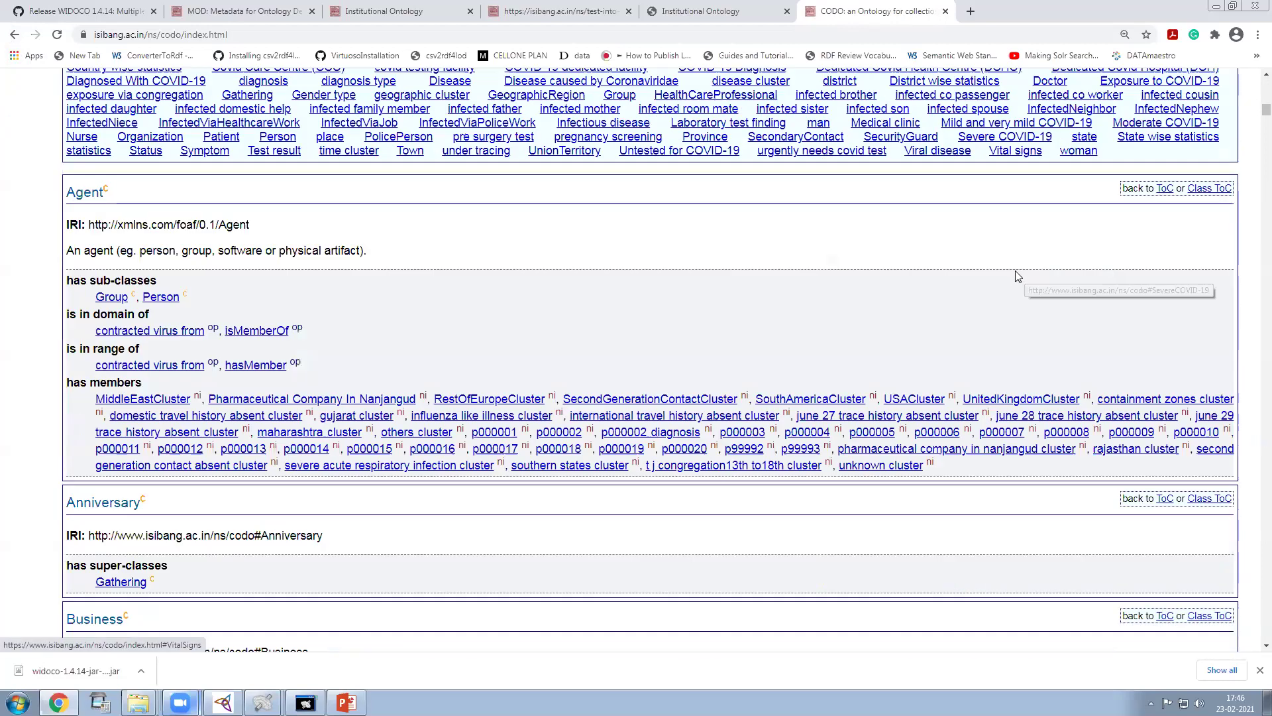
{"action": "scroll", "coordinate": [999, 316], "scroll_direction": "down", "scroll_amount": 1}
{"action": "scroll", "coordinate": [1008, 286], "scroll_direction": "up", "scroll_amount": 20}
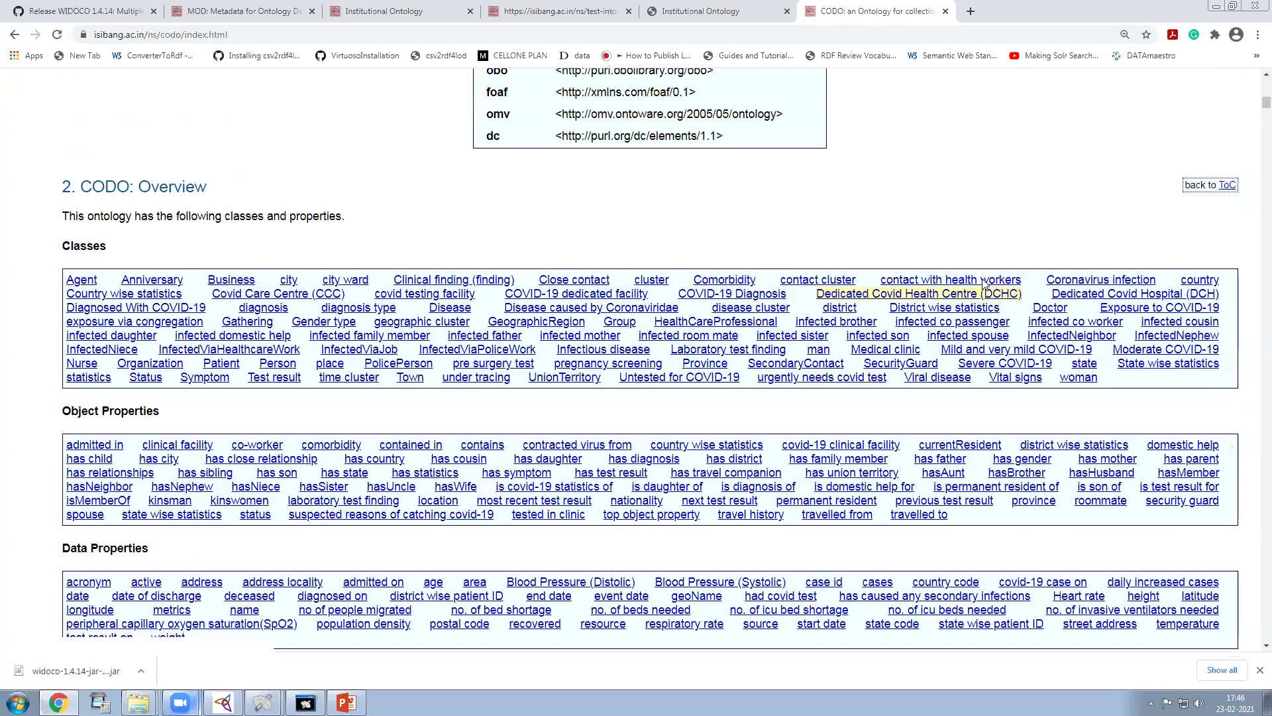
- Open CODO's previous version 1.0 and examine the ontology overview figure in its Description section
{"action": "scroll", "coordinate": [545, 312], "scroll_direction": "up", "scroll_amount": 5}
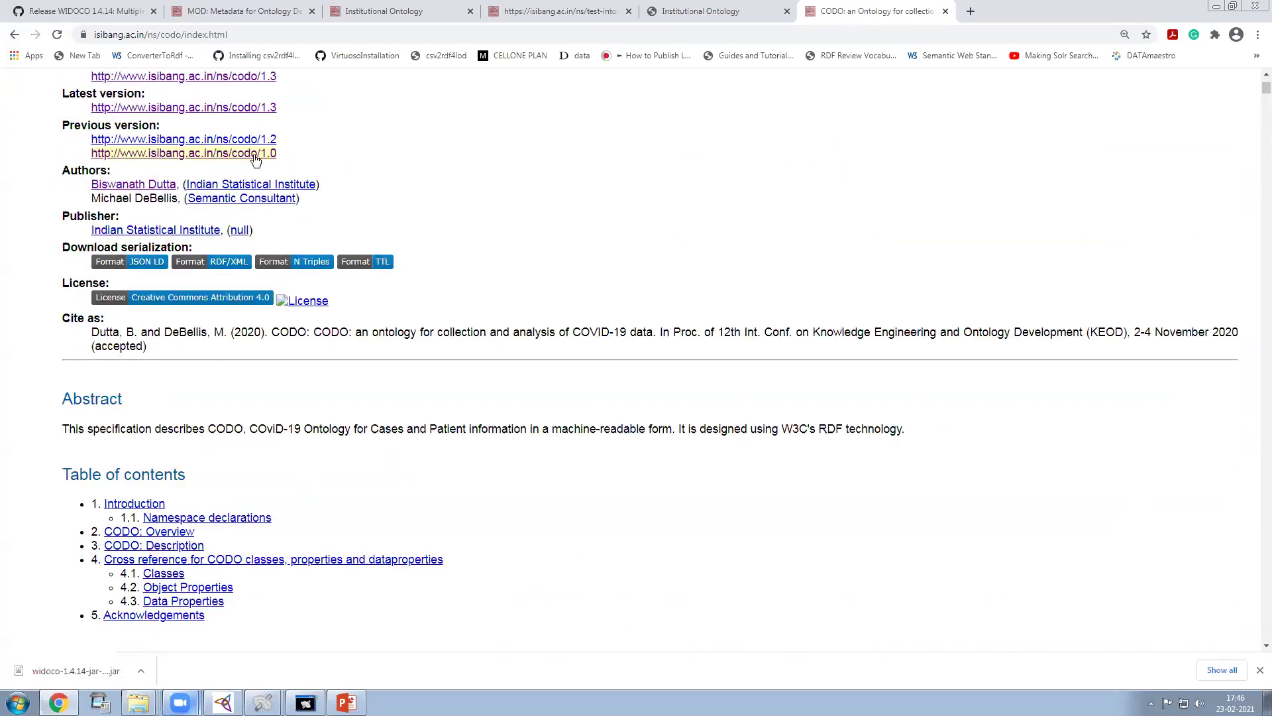
{"action": "scroll", "coordinate": [977, 336], "scroll_direction": "down", "scroll_amount": 10}
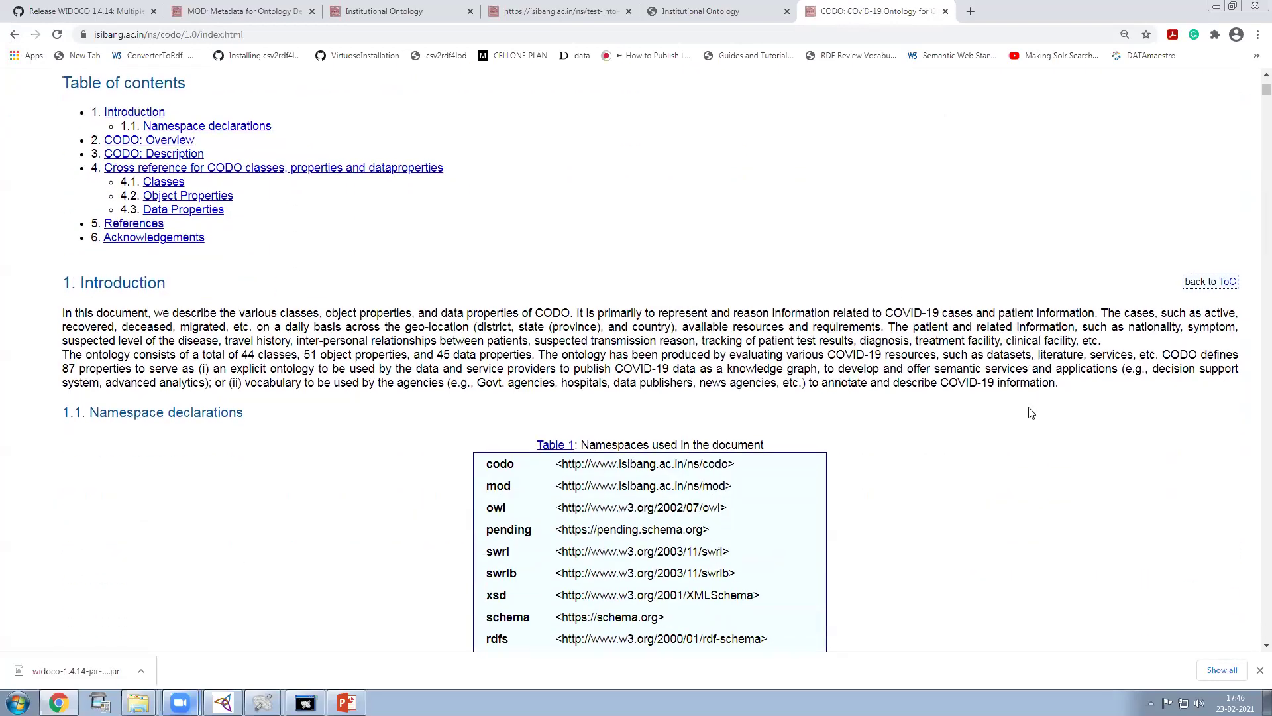
{"action": "scroll", "coordinate": [1031, 418], "scroll_direction": "down", "scroll_amount": 10}
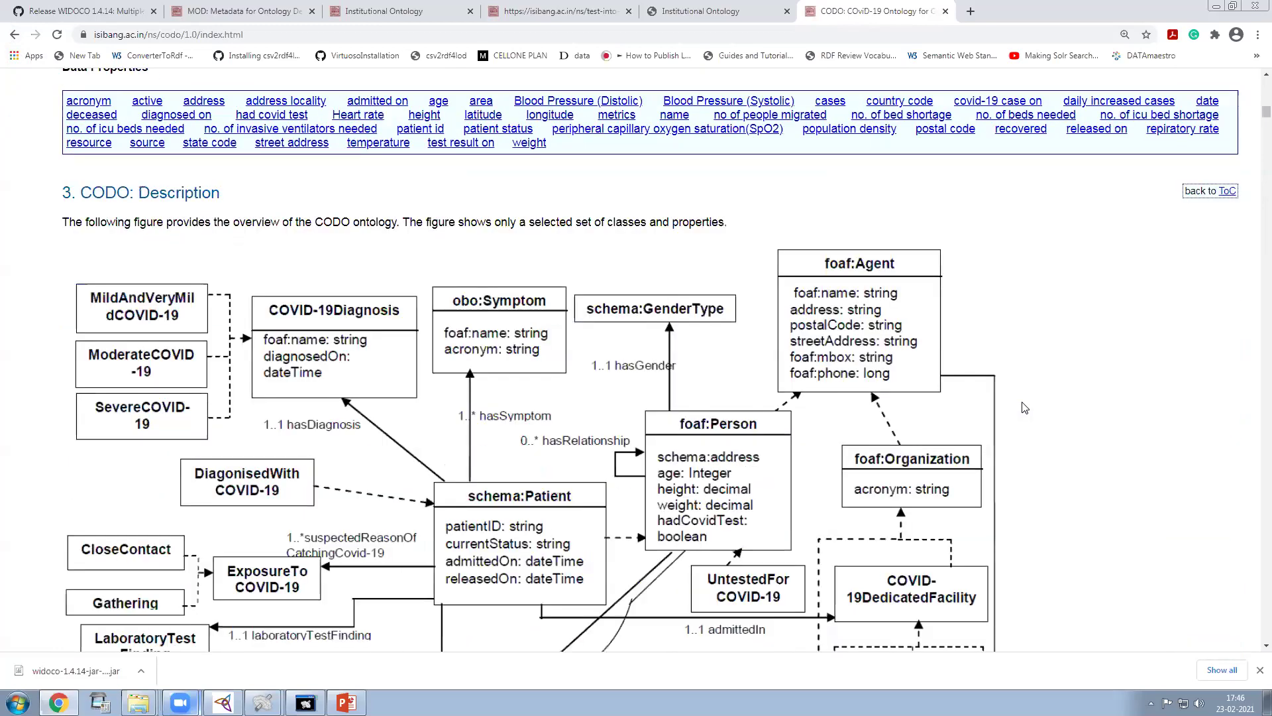
{"action": "scroll", "coordinate": [1026, 407], "scroll_direction": "down", "scroll_amount": 5}
{"action": "scroll", "coordinate": [1028, 397], "scroll_direction": "up", "scroll_amount": 7}
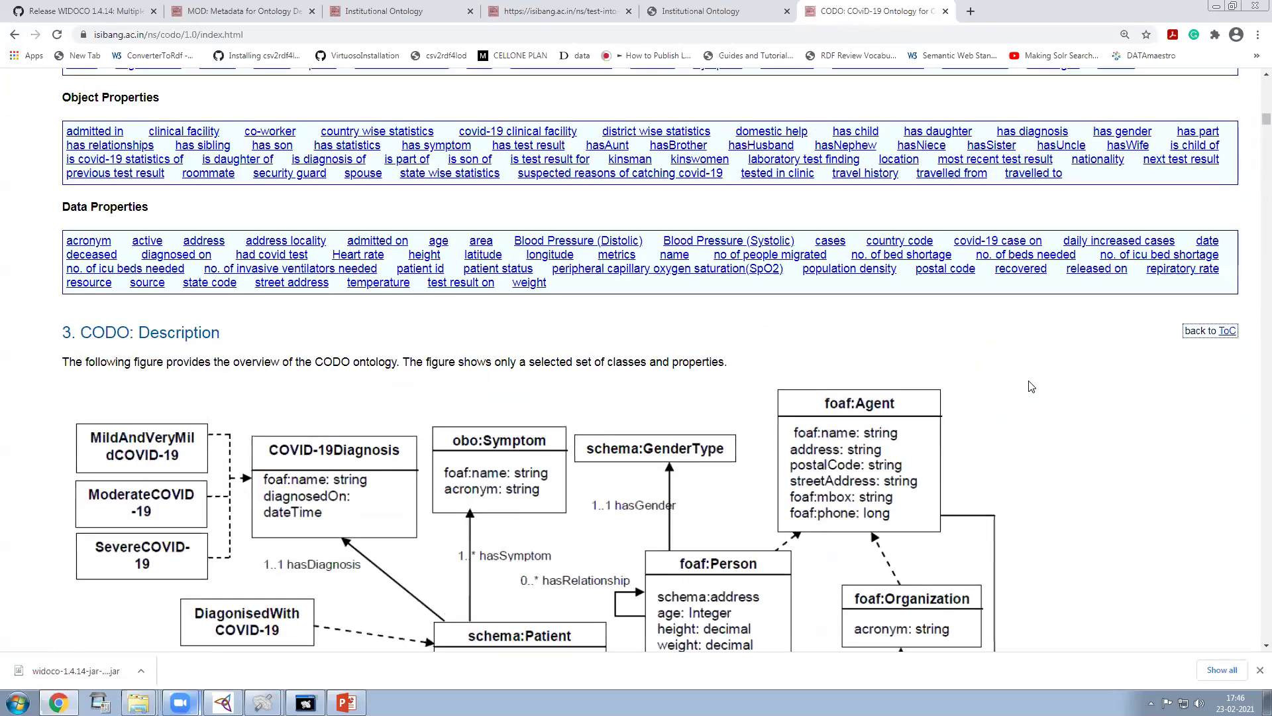
{"action": "scroll", "coordinate": [1058, 350], "scroll_direction": "up", "scroll_amount": 3}
{"action": "scroll", "coordinate": [1059, 391], "scroll_direction": "down", "scroll_amount": 7}
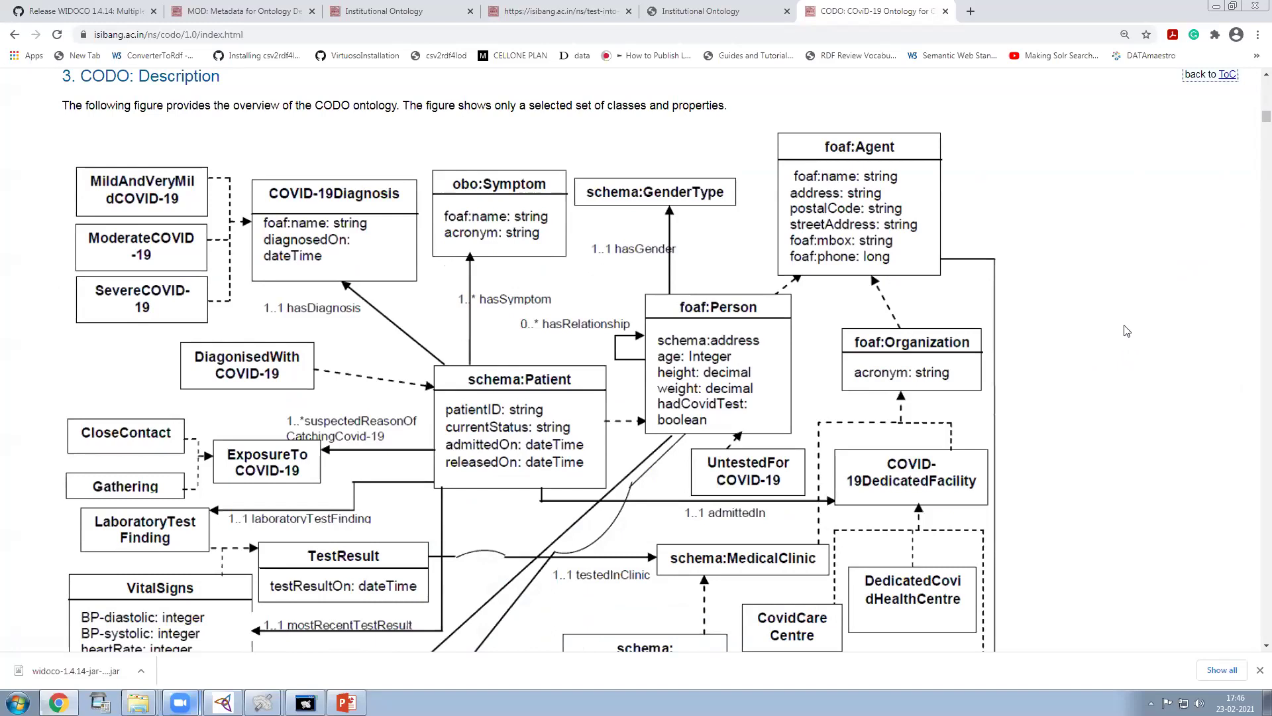
{"action": "scroll", "coordinate": [1126, 331], "scroll_direction": "down", "scroll_amount": 2}
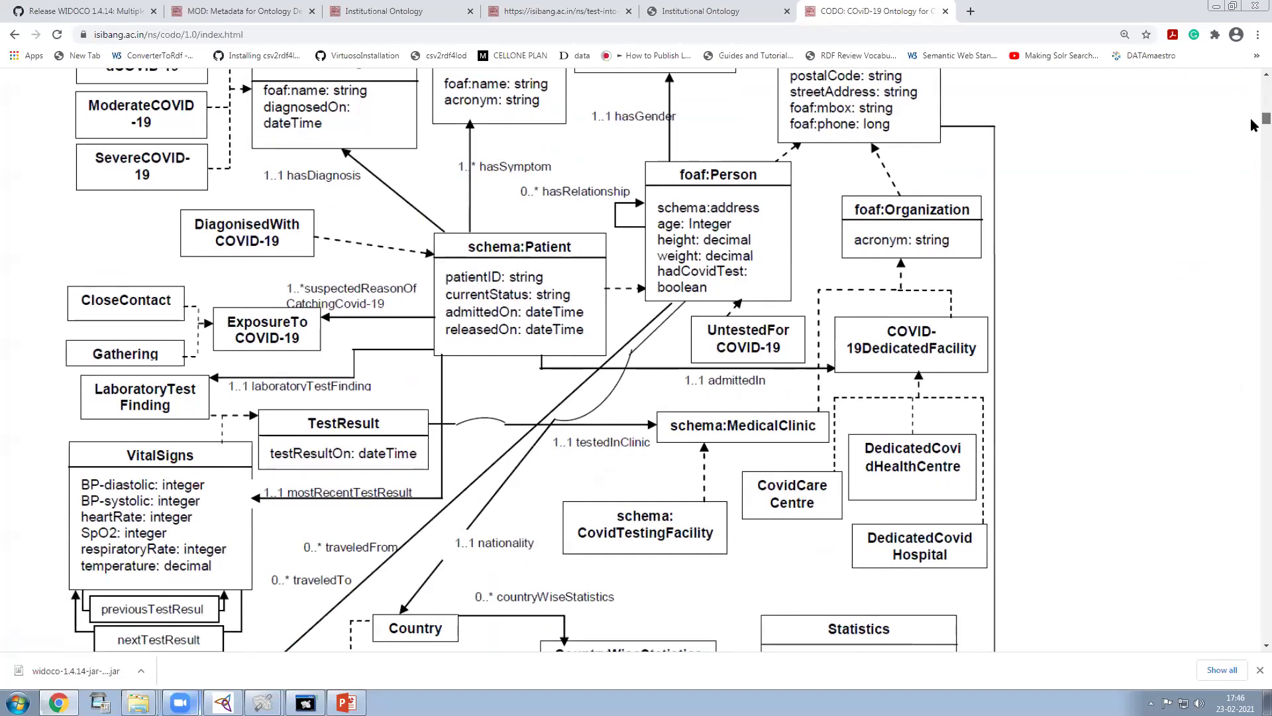
- Review the rest of CODO 1.0's overview figure, then return to the Overview lists of classes and properties
{"action": "scroll", "coordinate": [1113, 328], "scroll_direction": "down", "scroll_amount": 6}
{"action": "scroll", "coordinate": [1113, 328], "scroll_direction": "up", "scroll_amount": 8}
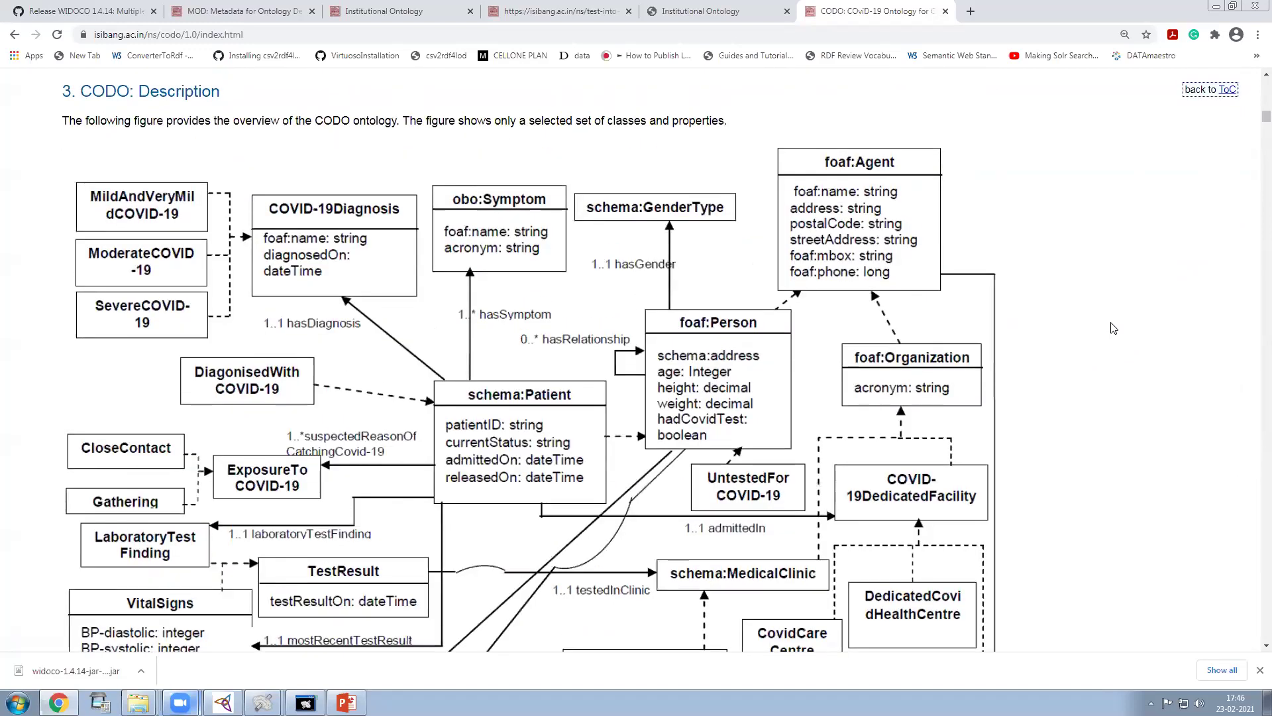
{"action": "scroll", "coordinate": [1113, 328], "scroll_direction": "up", "scroll_amount": 1}
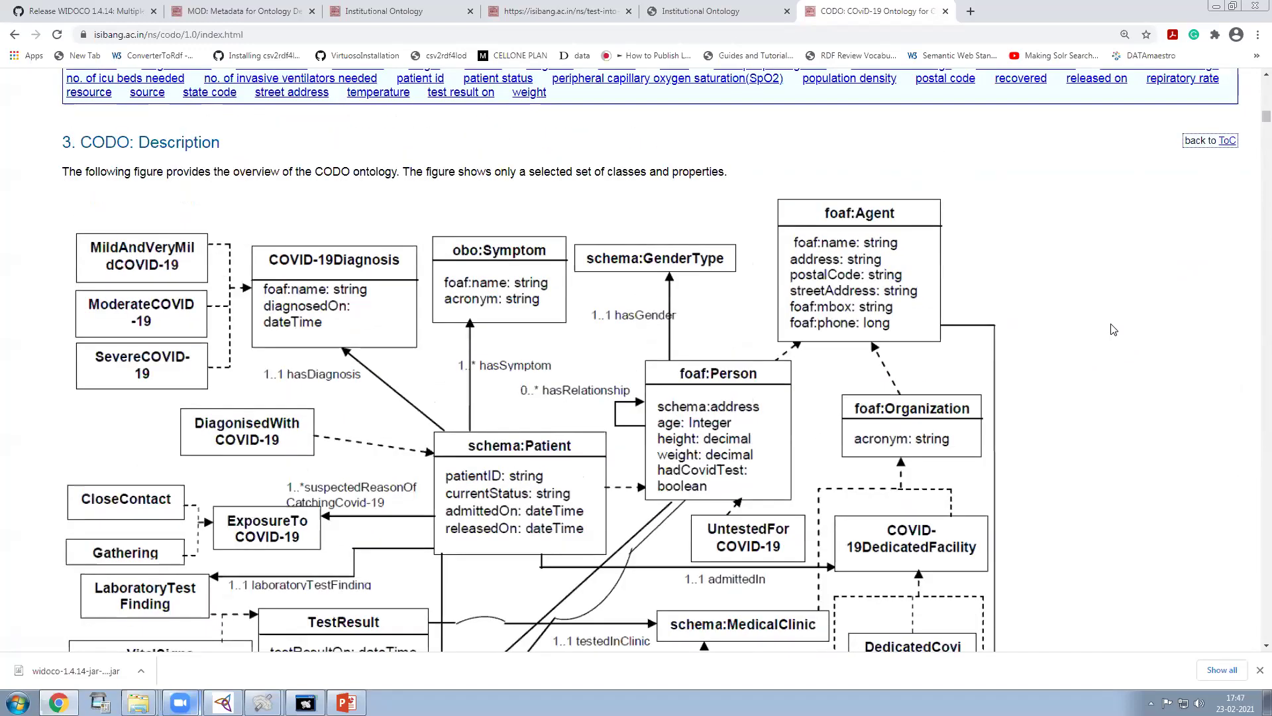
{"action": "scroll", "coordinate": [1113, 329], "scroll_direction": "up", "scroll_amount": 2}
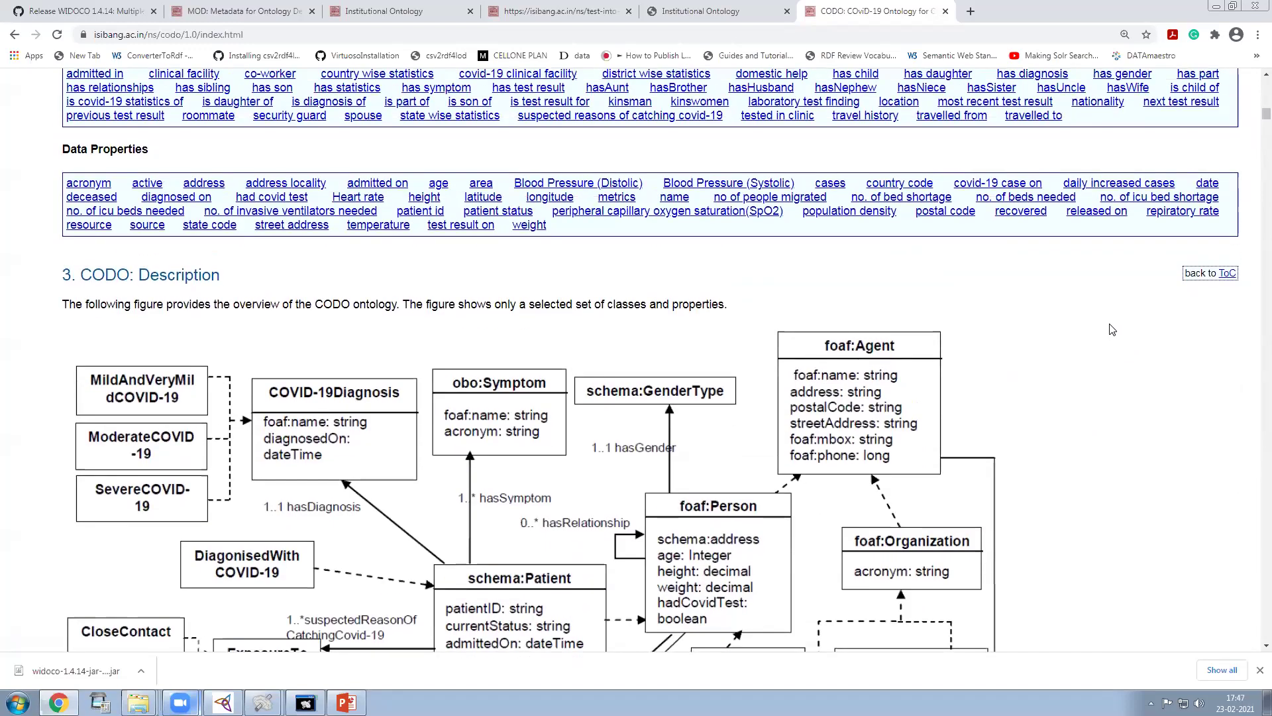
{"action": "scroll", "coordinate": [1111, 330], "scroll_direction": "up", "scroll_amount": 5}
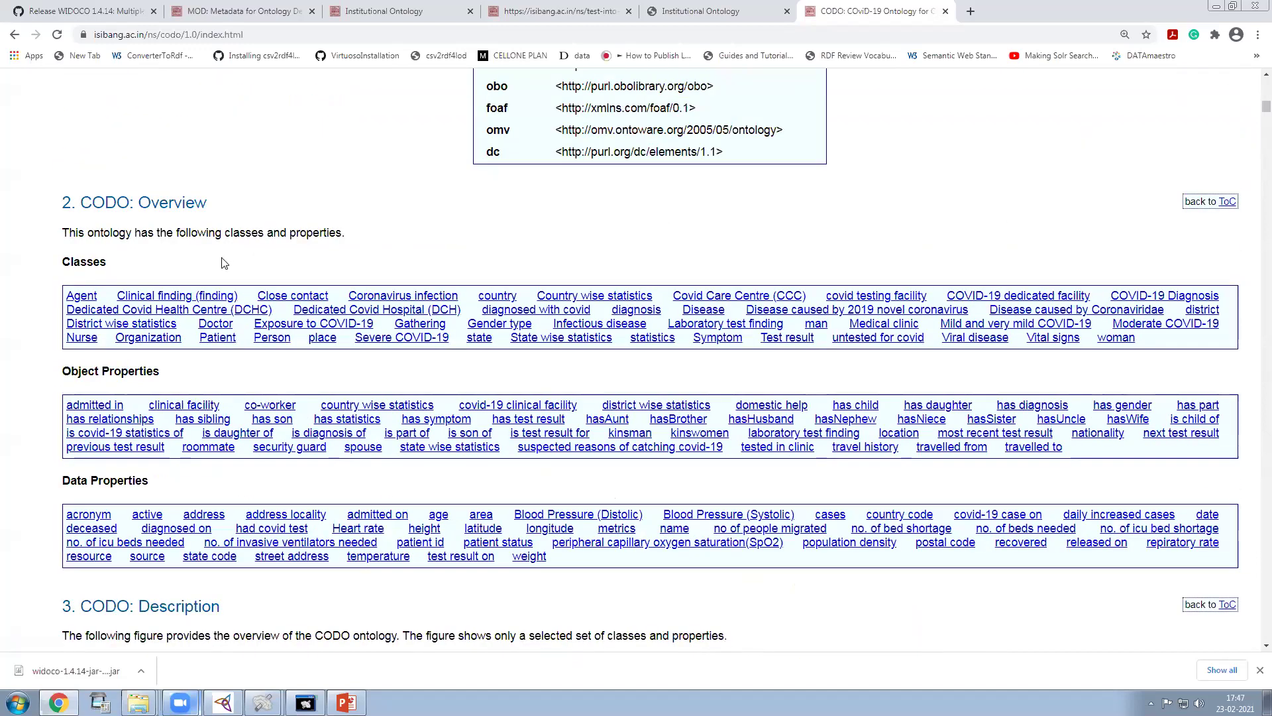
- Open the country wise statistics object property from the Overview and examine its entry and the neighbouring object property descriptions
{"action": "left_click", "coordinate": [370, 405]}
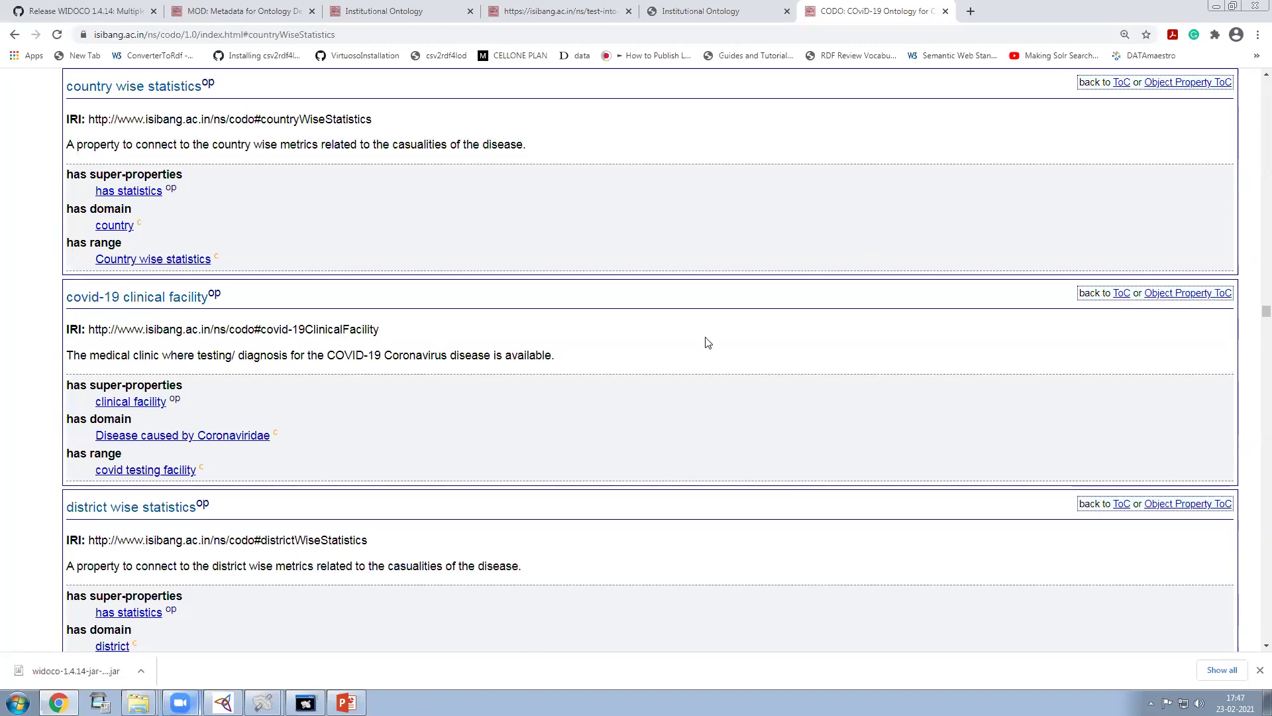
{"action": "scroll", "coordinate": [625, 378], "scroll_direction": "down", "scroll_amount": 6}
{"action": "scroll", "coordinate": [687, 366], "scroll_direction": "down", "scroll_amount": 7}
{"action": "scroll", "coordinate": [815, 383], "scroll_direction": "up", "scroll_amount": 20}
{"action": "scroll", "coordinate": [1134, 314], "scroll_direction": "up", "scroll_amount": 4}
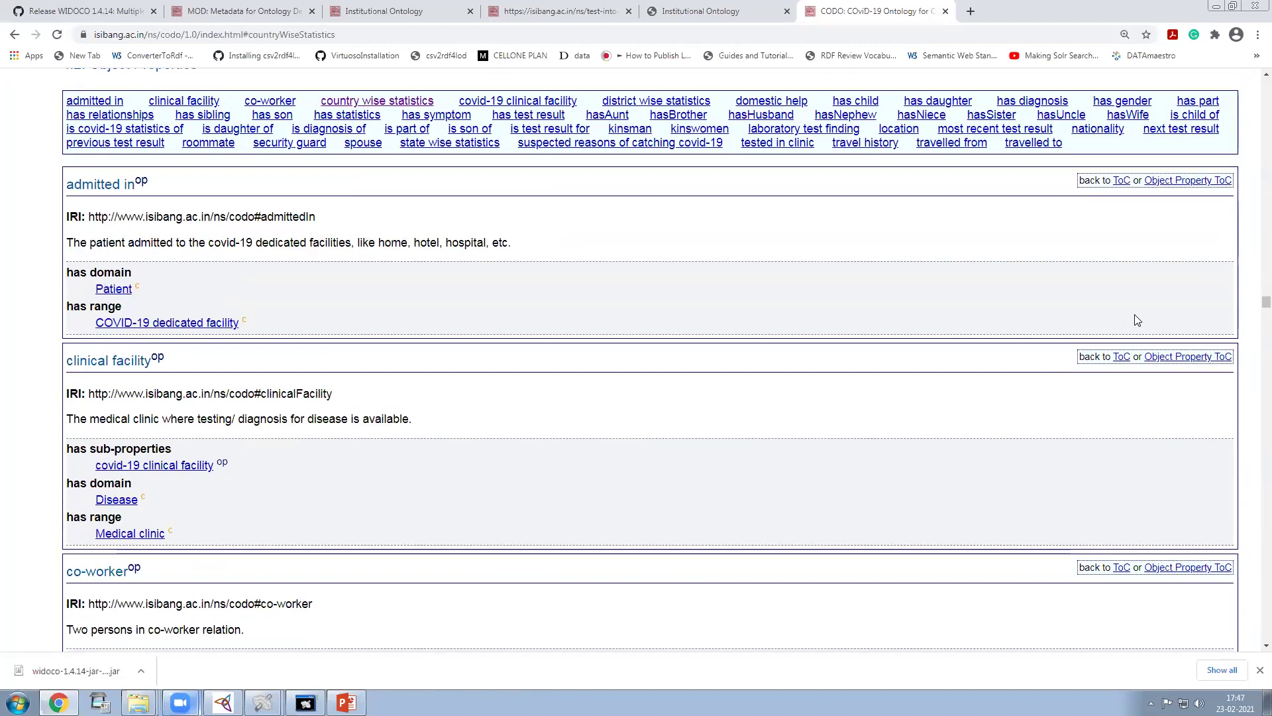
- Go back to the class descriptions and examine the entries around COVID-19 dedicated facility and COVID-19 Diagnosis
{"action": "left_click_drag", "start_coordinate": [1264, 297], "coordinate": [1252, 176]}
{"action": "scroll", "coordinate": [1252, 645], "scroll_direction": "down", "scroll_amount": 1}
{"action": "scroll", "coordinate": [860, 340], "scroll_direction": "up", "scroll_amount": 9}
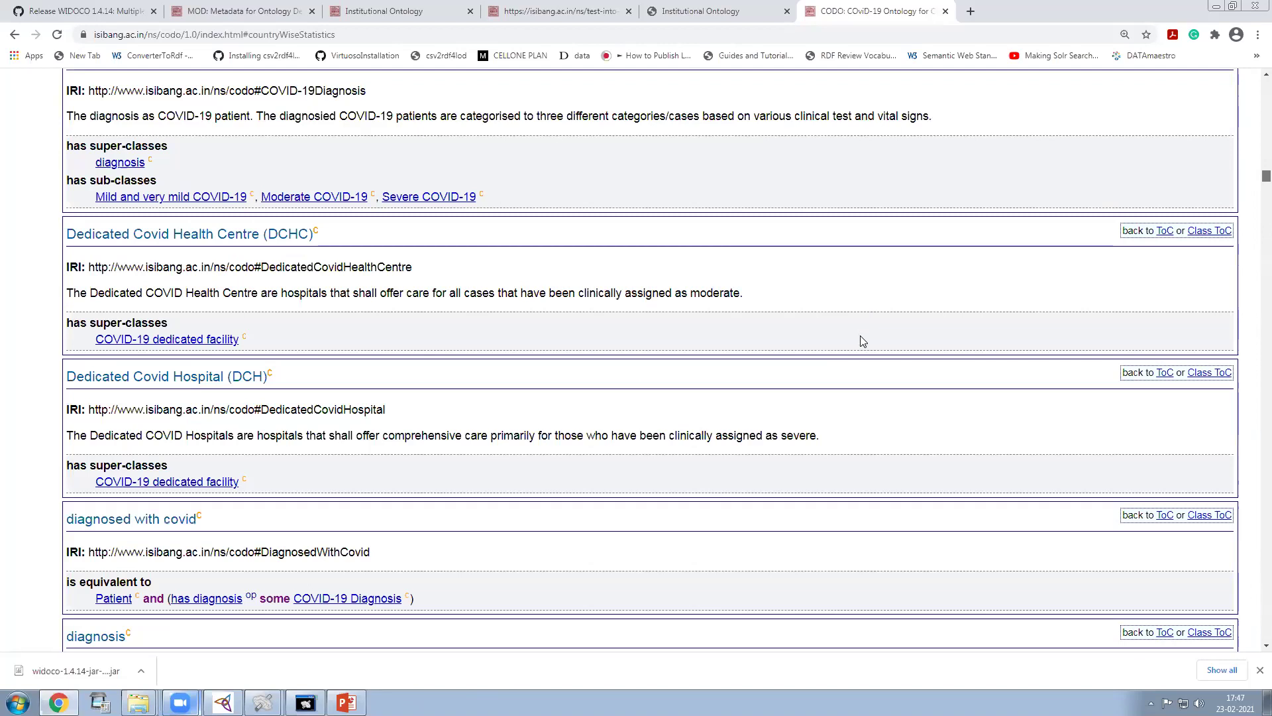
{"action": "scroll", "coordinate": [292, 605], "scroll_direction": "down", "scroll_amount": 2}
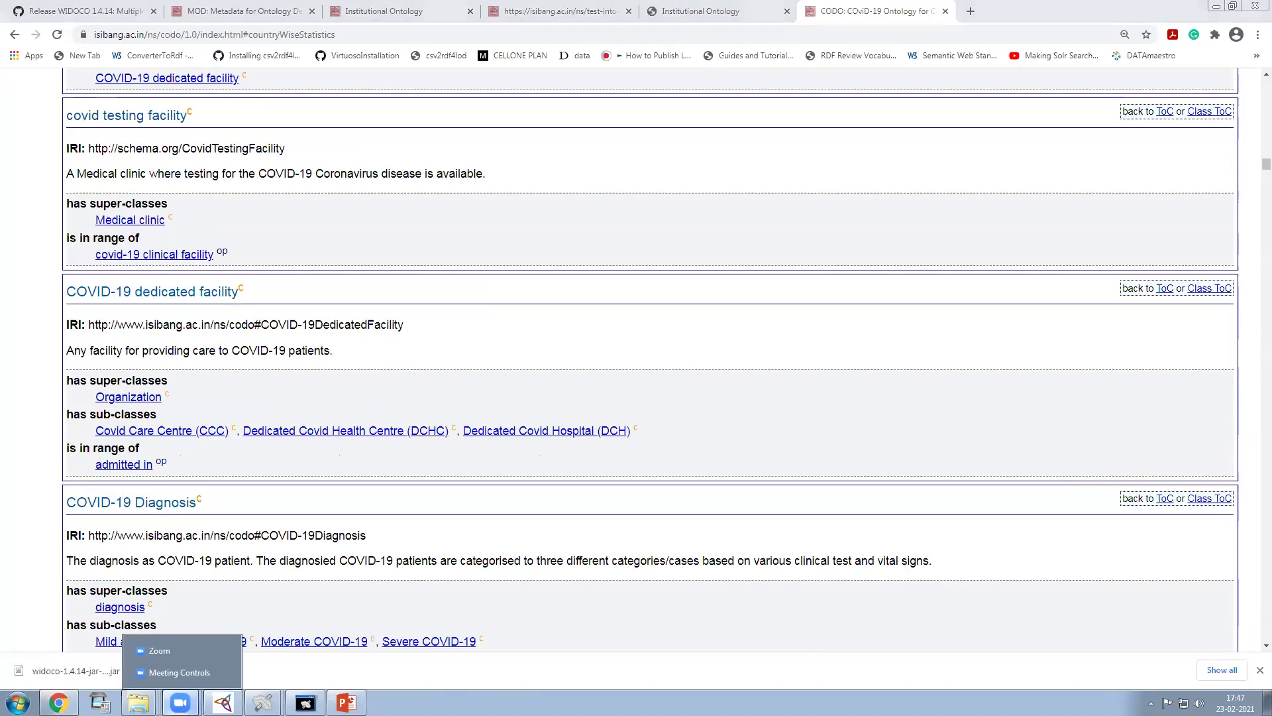